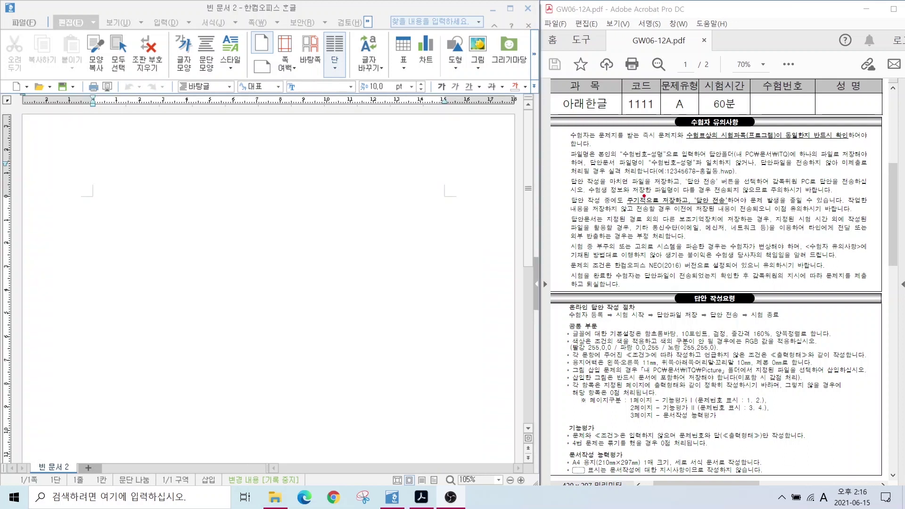
Mark the 수험번호-성명 file naming rule and the 내 PC₩문서₩ITQ save folder, then clear the marks
drag(609, 147, 679, 166)
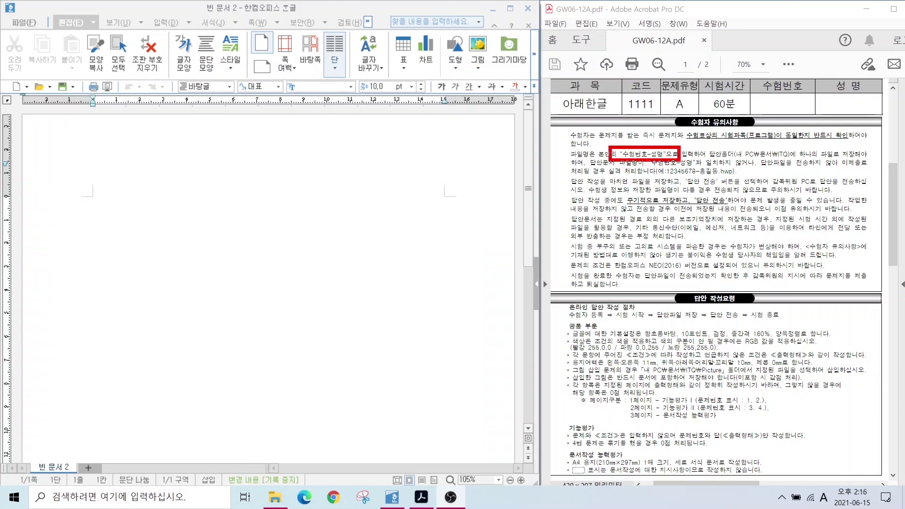
drag(732, 145, 807, 163)
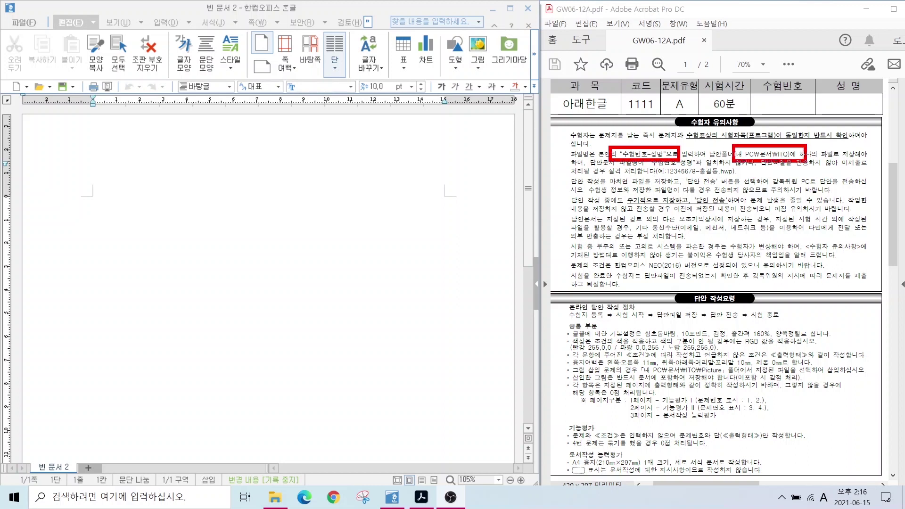
drag(645, 176, 739, 174)
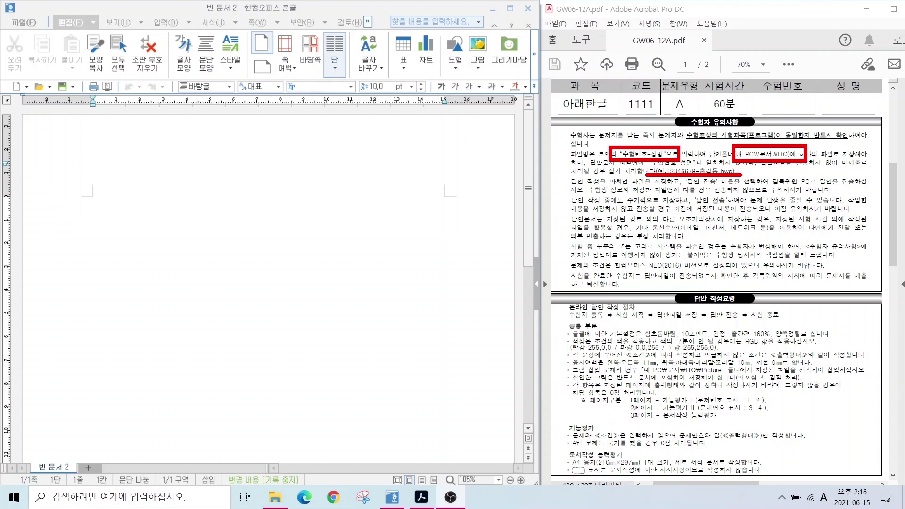
drag(706, 178, 719, 203)
mouse_move(783, 144)
mouse_down()
mouse_move(814, 103)
mouse_move(796, 137)
mouse_up()
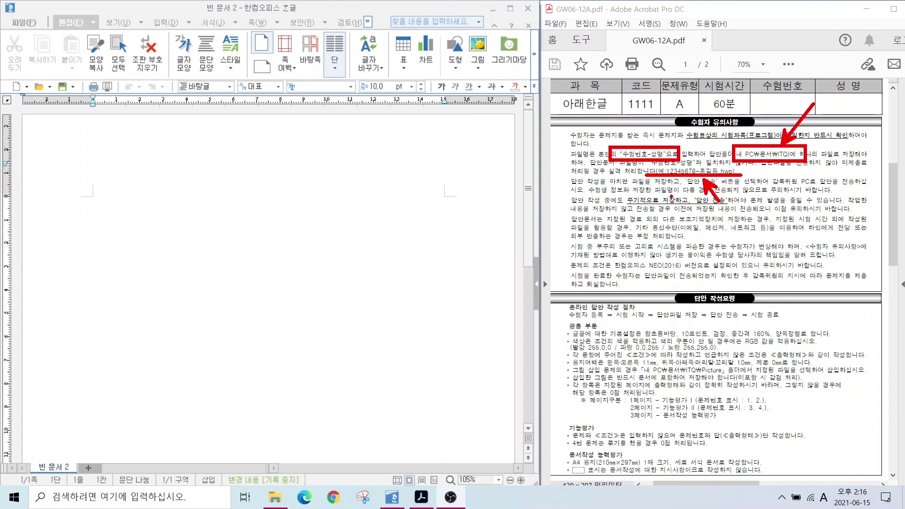
key(Escape)
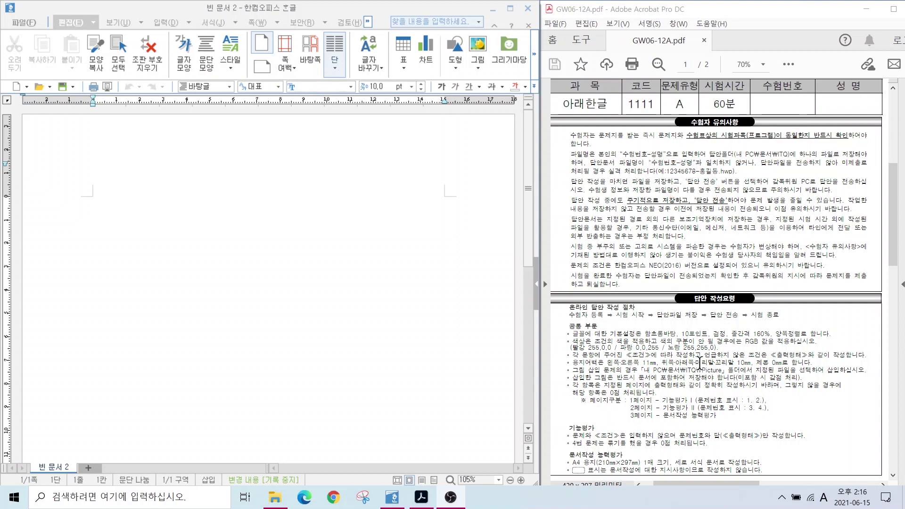
Mark the general formatting rules: red colour value, 11mm margins, embedded images, page layout and A4 paper
key(ctrl+2)
drag(600, 326, 795, 326)
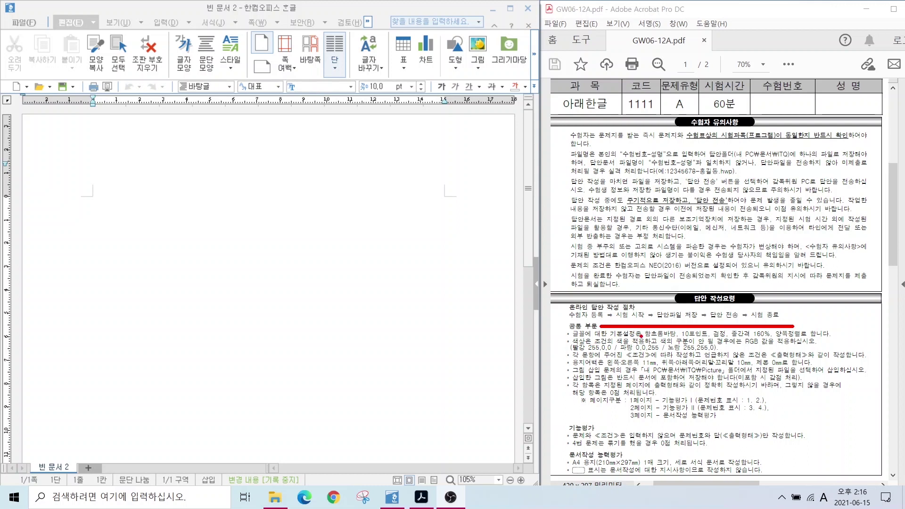
mouse_move(563, 341)
mouse_down()
mouse_move(597, 355)
mouse_move(687, 353)
mouse_up()
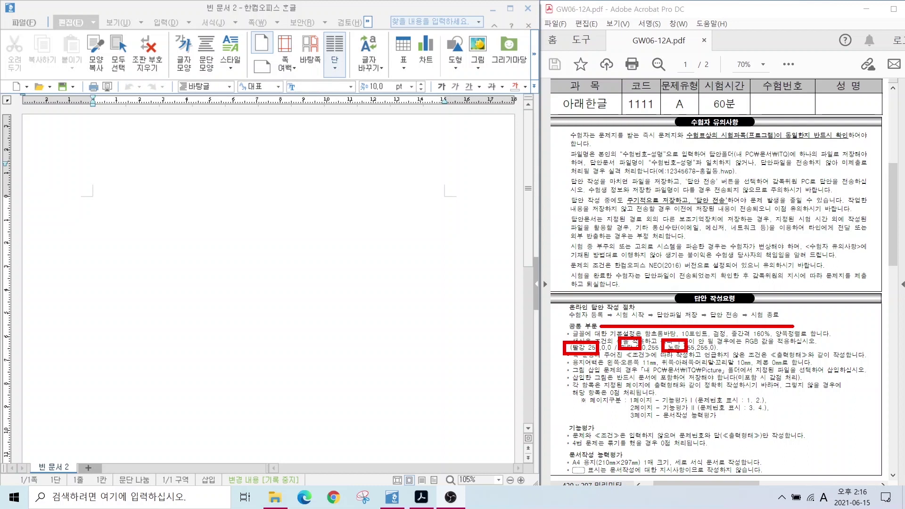
drag(577, 366, 768, 366)
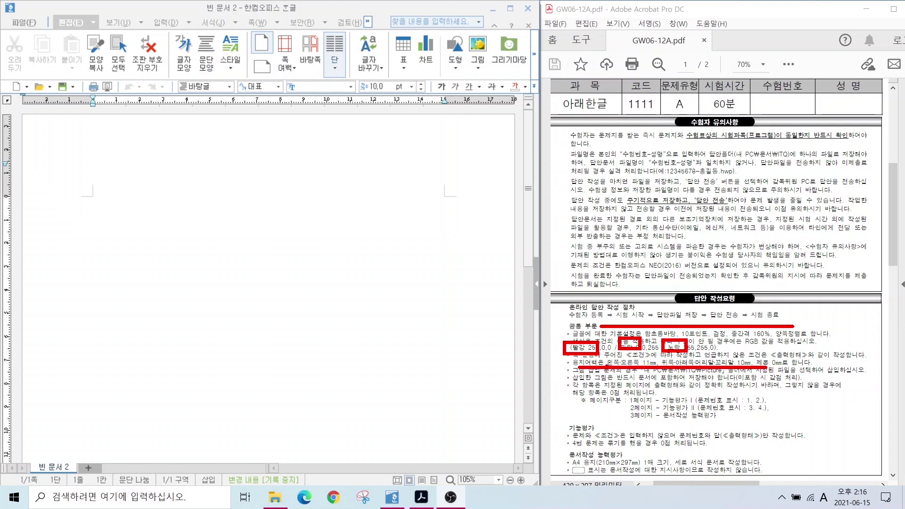
drag(690, 377, 750, 376)
drag(608, 394, 772, 428)
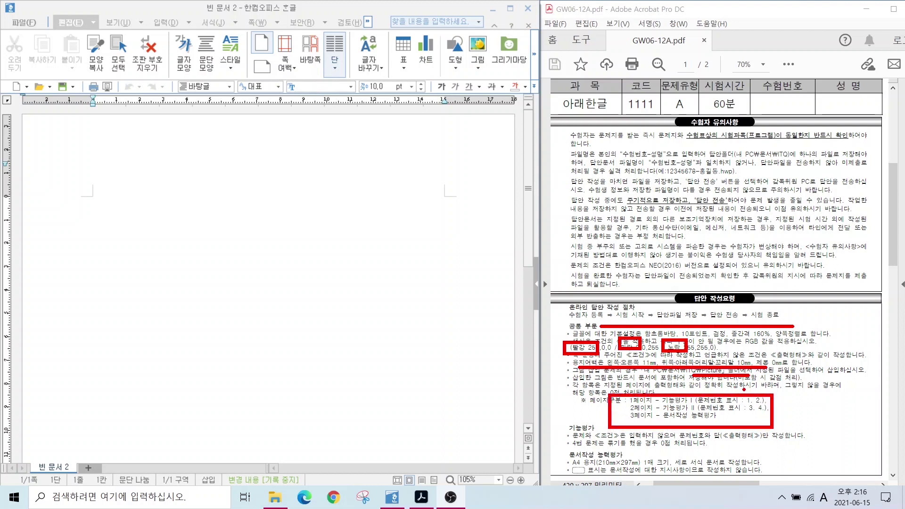
mouse_move(743, 393)
mouse_down()
mouse_move(732, 377)
mouse_move(759, 393)
mouse_move(766, 440)
mouse_up()
mouse_move(768, 405)
mouse_down()
mouse_move(780, 431)
mouse_move(773, 417)
mouse_up()
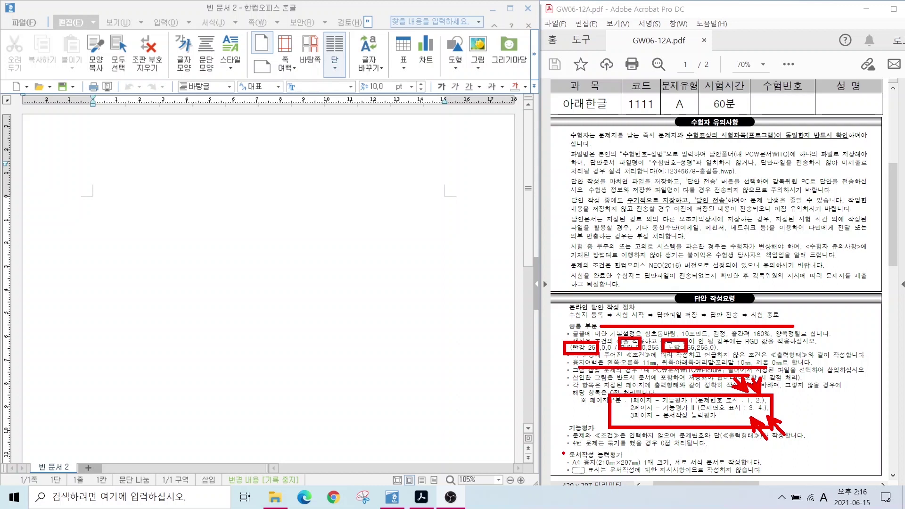
mouse_move(564, 464)
mouse_down()
mouse_move(608, 485)
mouse_move(582, 485)
mouse_up()
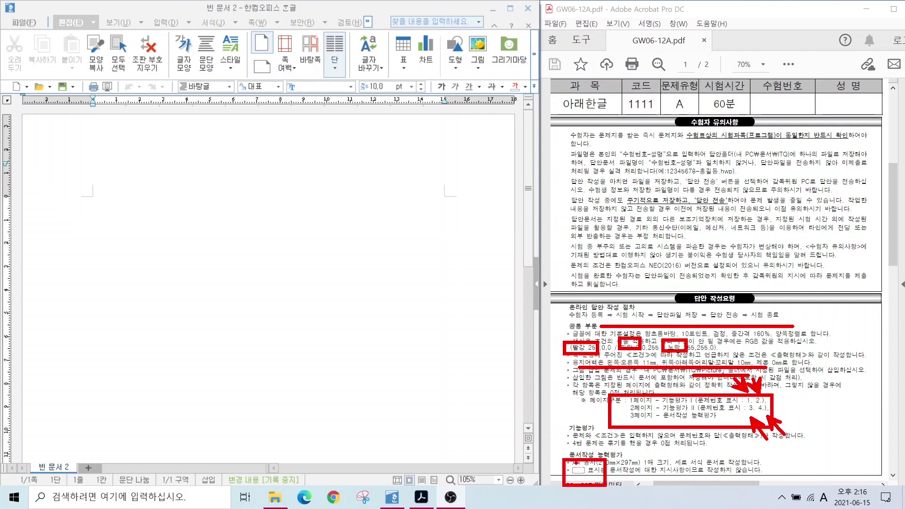
drag(658, 473, 771, 475)
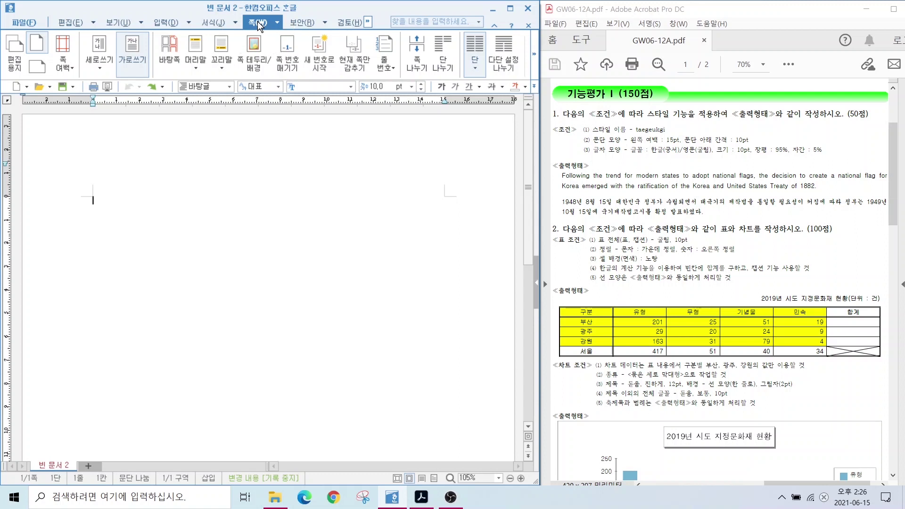
Bring up the 편집 용지 page setup dialog with F7 and highlight its margin fields
click(14, 66)
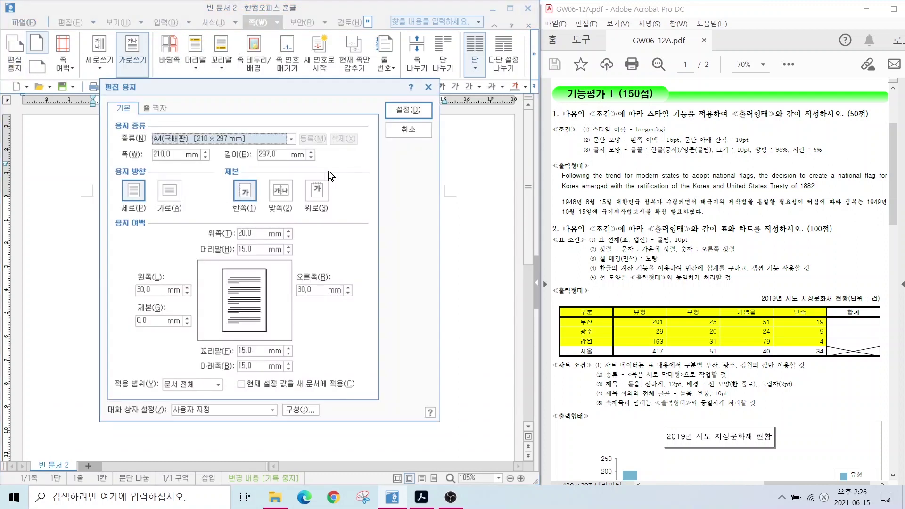
click(403, 126)
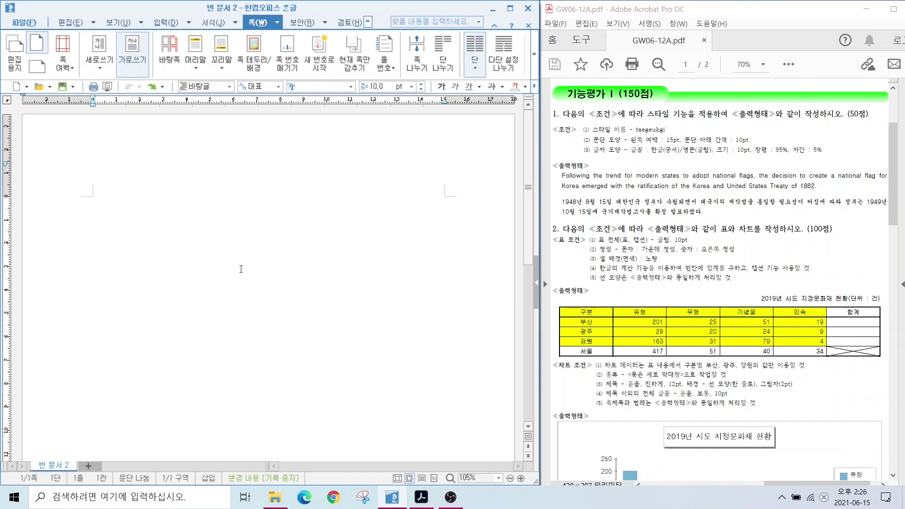
key(F7)
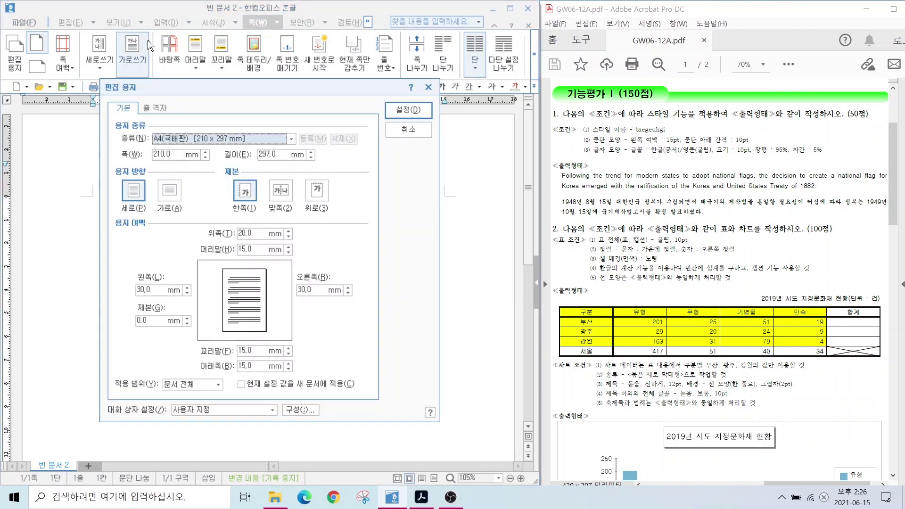
drag(170, 92, 198, 84)
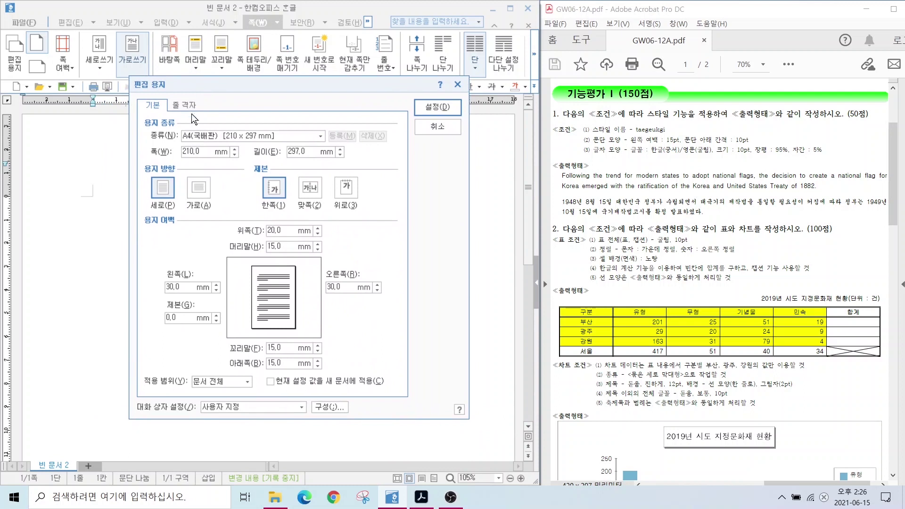
key(alt)
drag(119, 225, 427, 398)
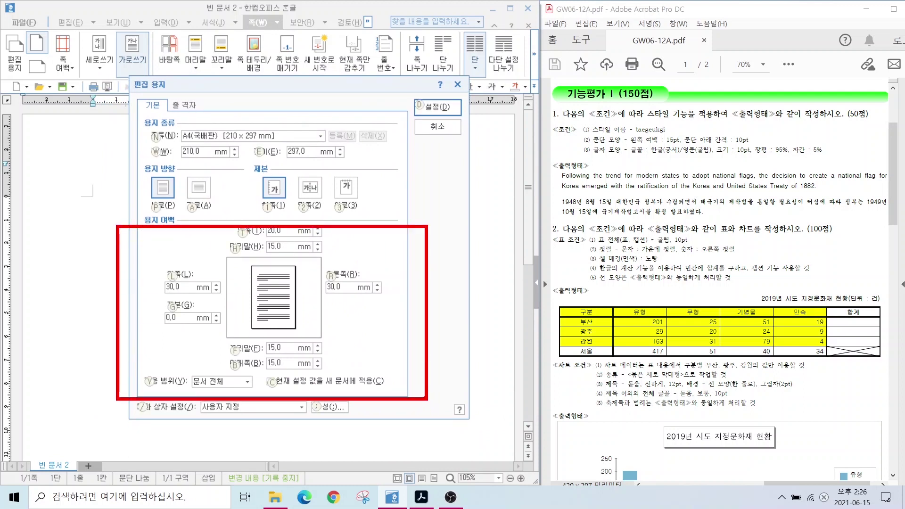
key(Escape)
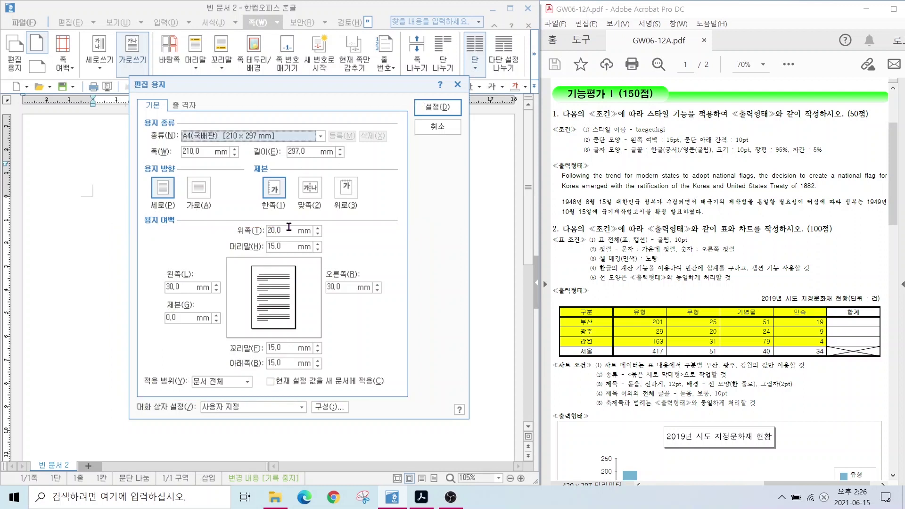
Set margins top 10, bottom 10, left 11, right 11, header 10, footer 10 mm and apply
click(266, 229)
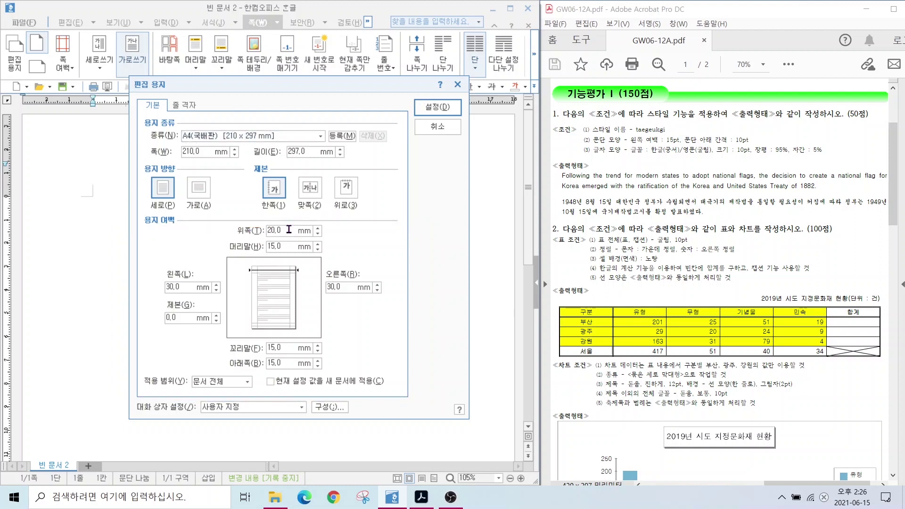
key(Delete)
key(Delete)
key(Delete)
key(Delete)
text(10)
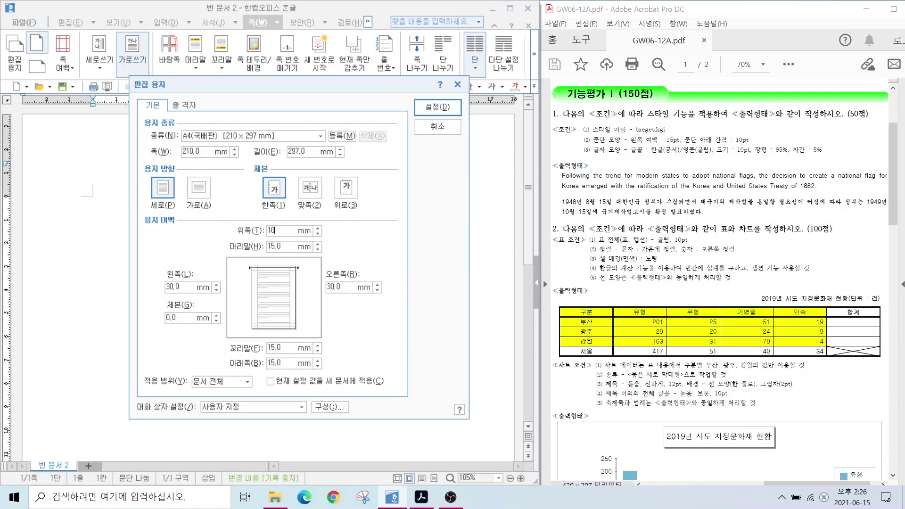
key(Tab)
text(10)
key(Tab)
text(11)
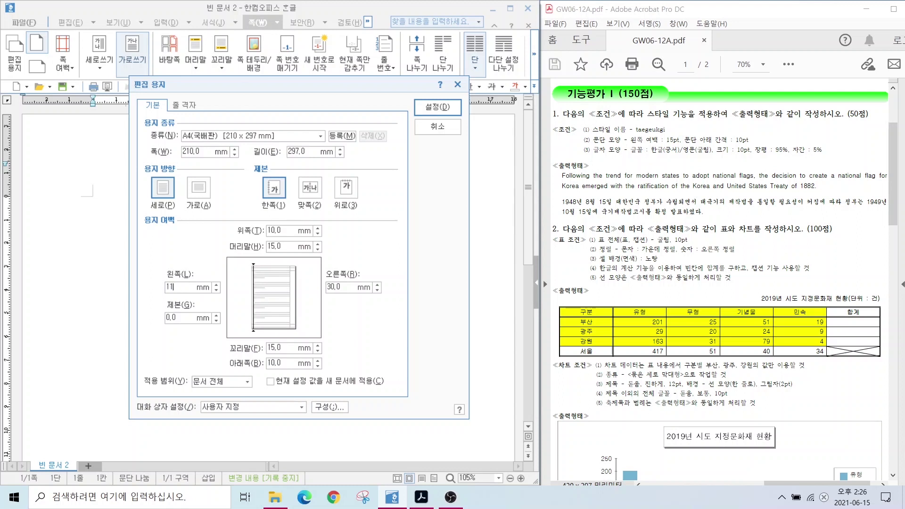
key(Tab)
text(11)
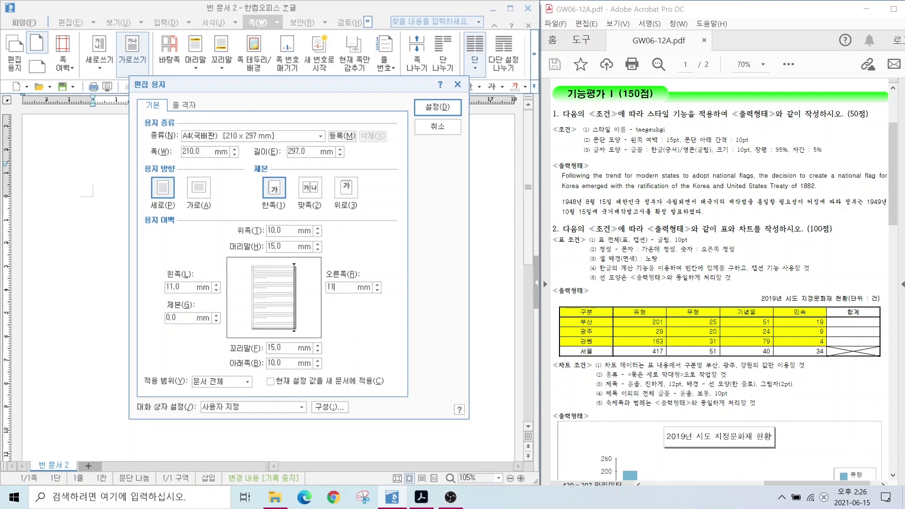
key(Tab)
text(10)
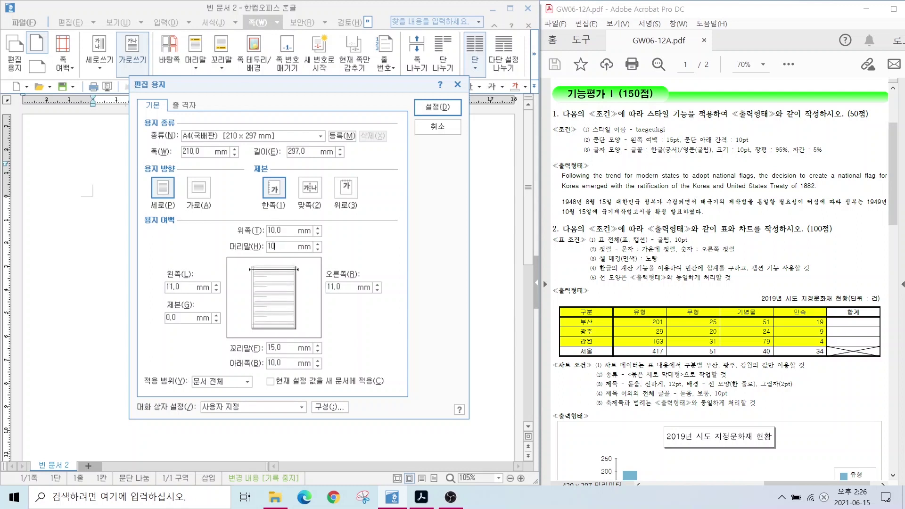
key(Tab)
text(10)
key(Return)
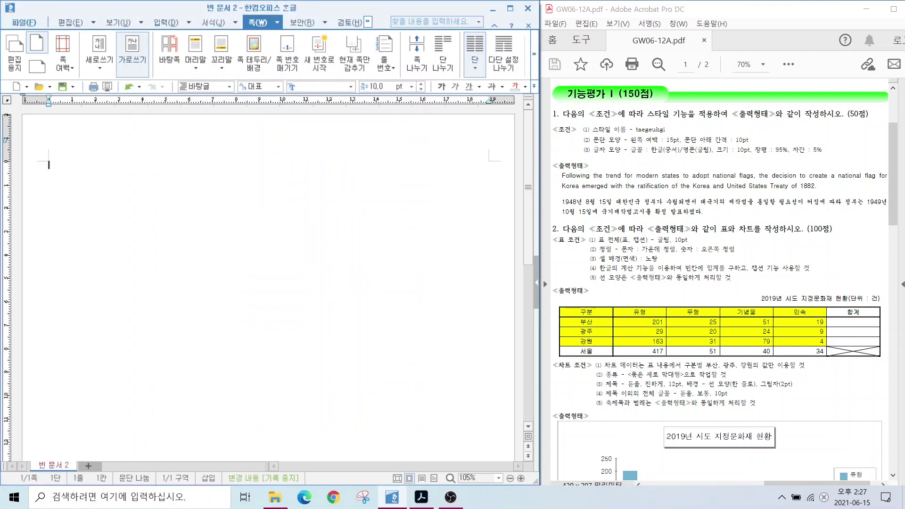
Enter the answer numbers 1. and 2. on the first page
drag(24, 75, 25, 190)
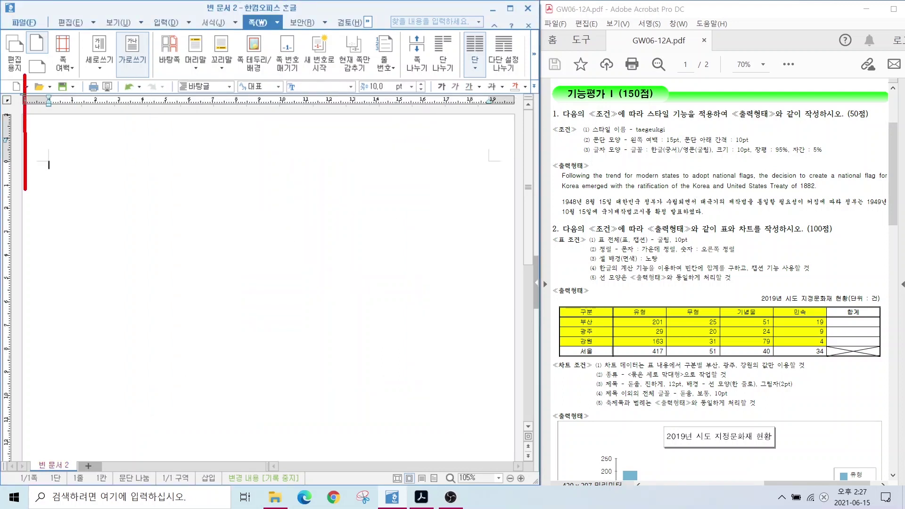
drag(55, 77, 56, 207)
key(Escape)
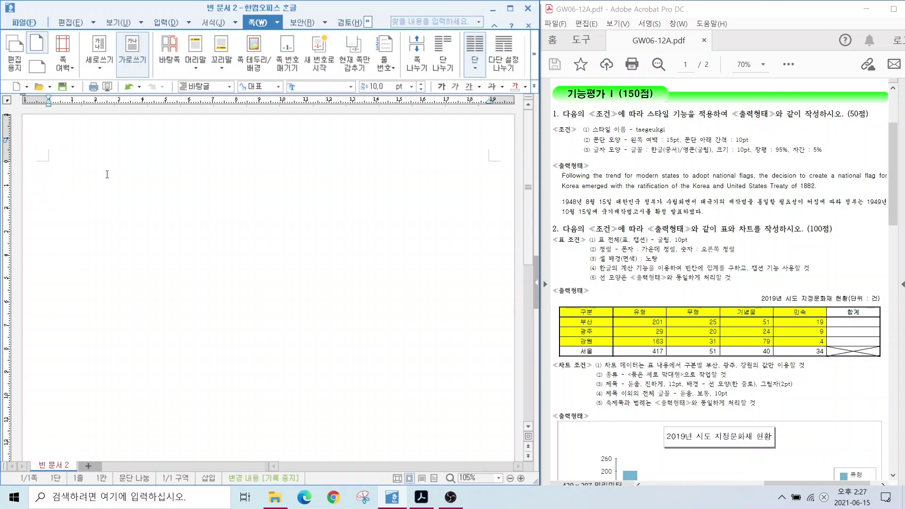
text(1.  2.)
key(Return)
key(Return)
Insert a page break and enter answer numbers 3. and 4. on page 2
key(ctrl+Return)
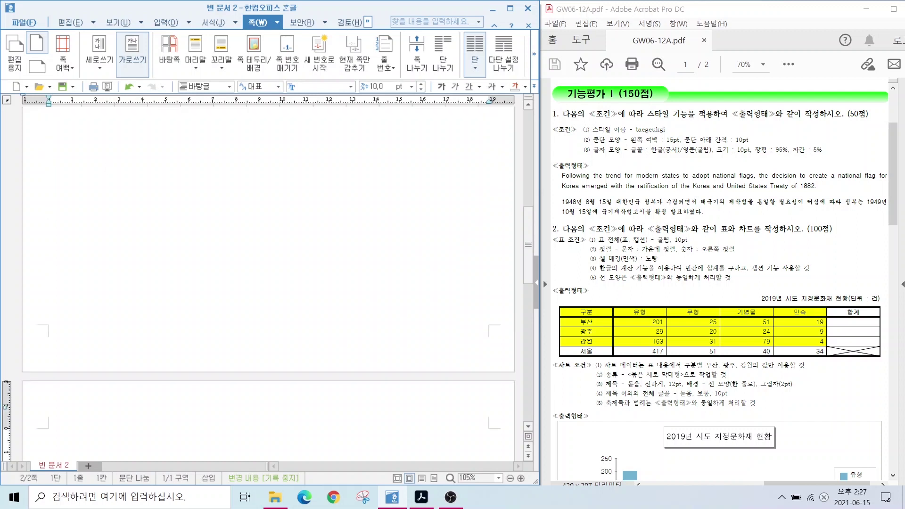
scroll(46, 340, down, 5)
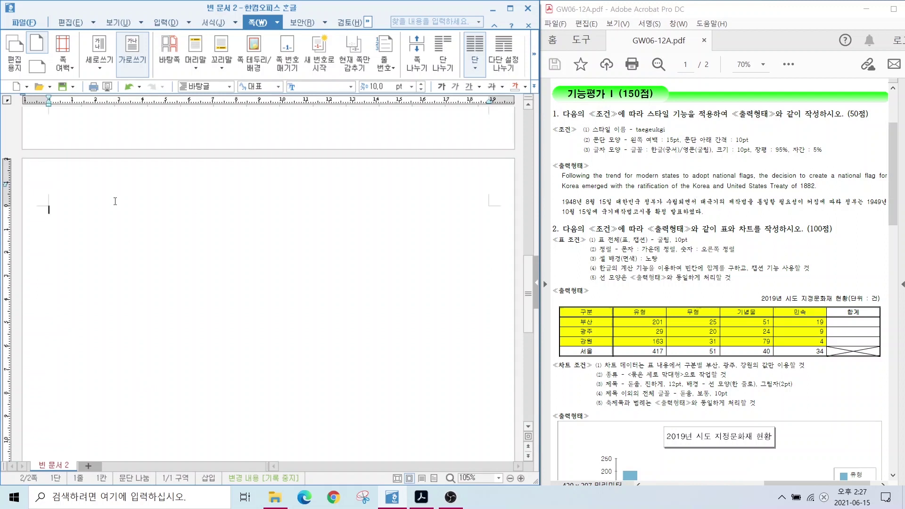
text(3.)
key(Return)
key(Return)
key(Return)
key(Return)
text(4.)
key(Return)
key(Return)
Add a third blank page and scroll back to the top of page 1
key(ctrl+Return)
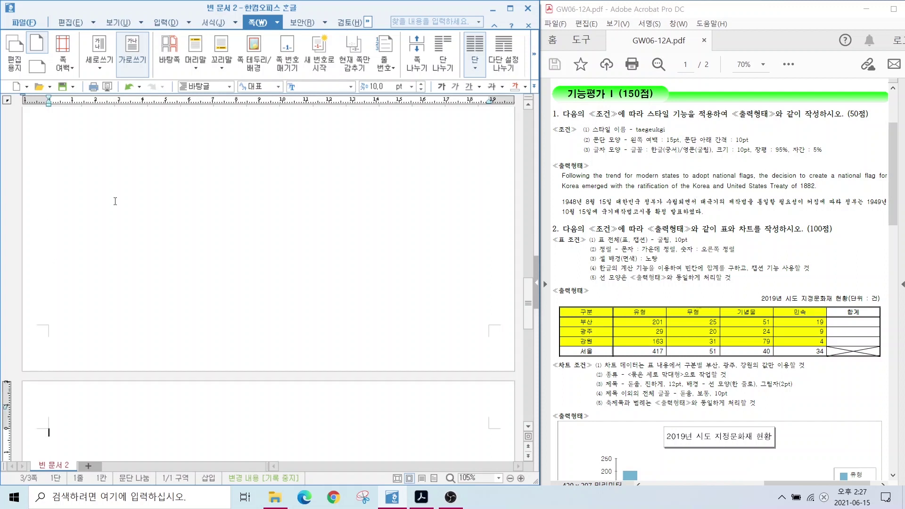
scroll(115, 318, down, 3)
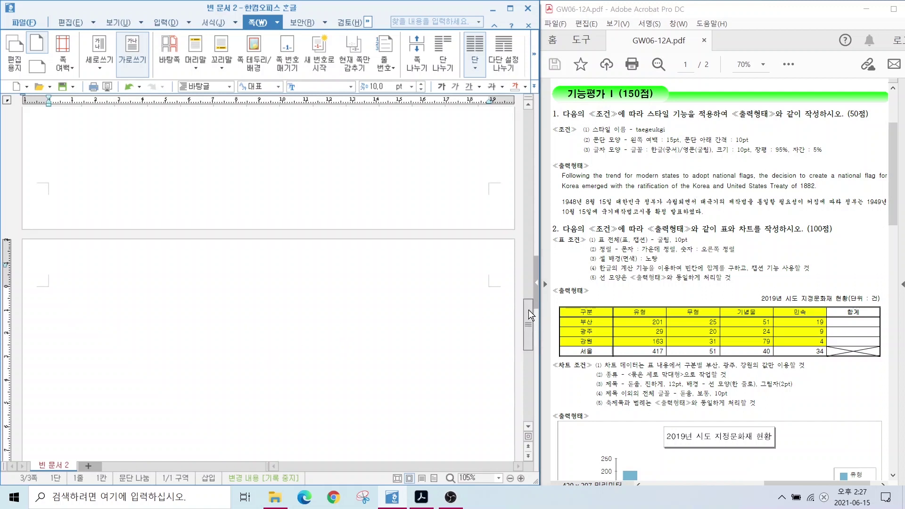
drag(528, 324, 528, 135)
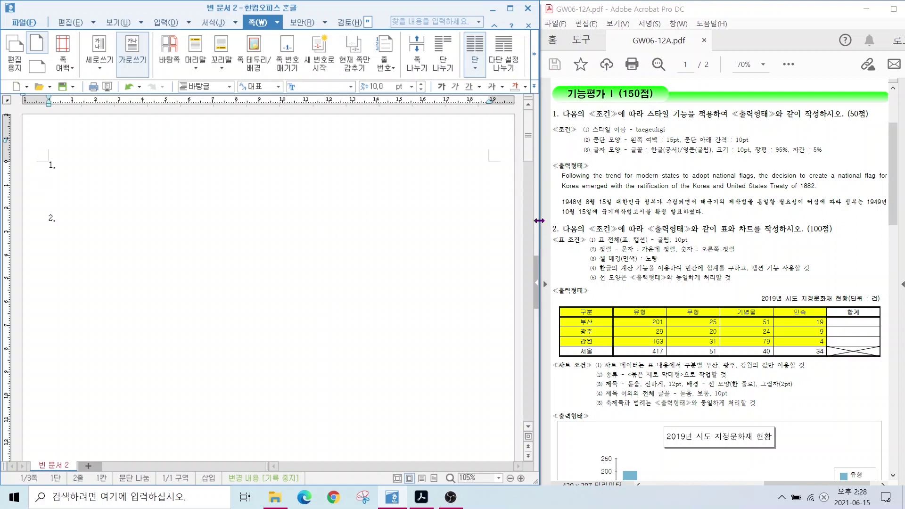
Type the English 'Following the ...' passage, then the Korean '1948년 8월 15일 대한민국 정부가 수립되면서...' paragraph
text(Following the trend for mod)
text(ern state)
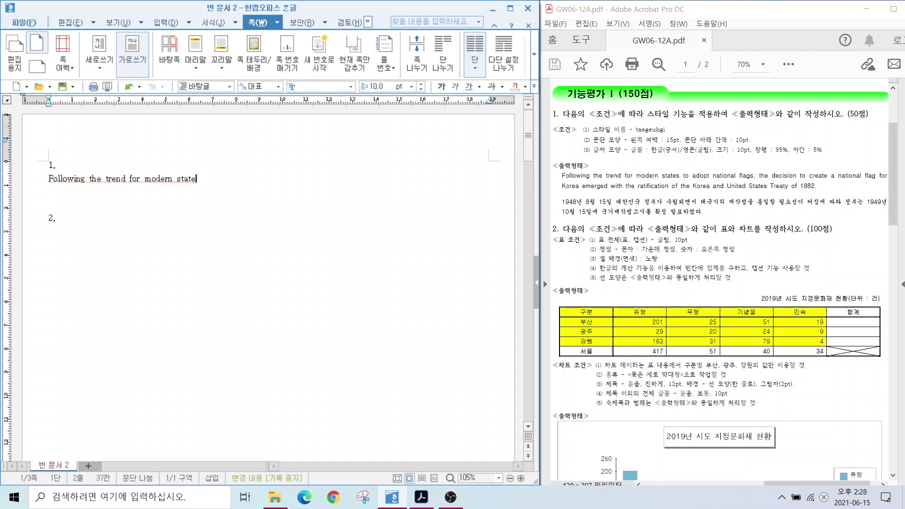
text(s to adopt national flags, the decision to cr)
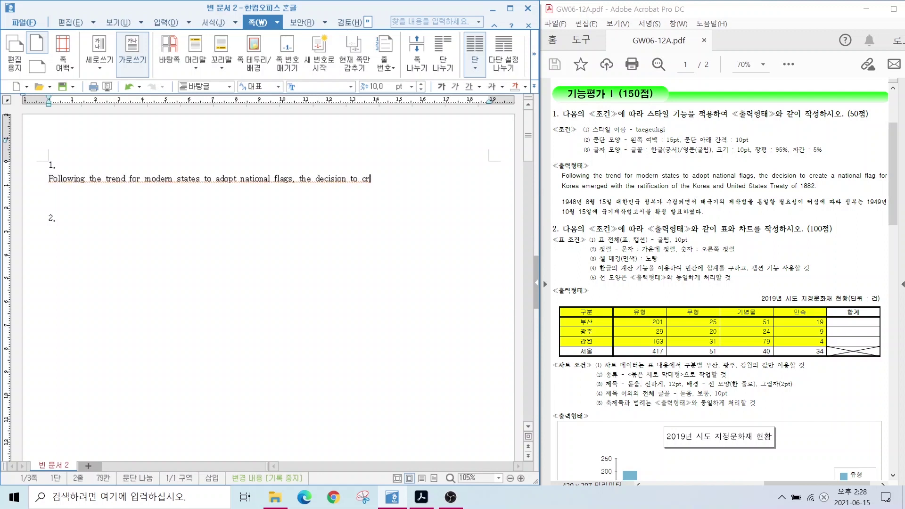
text(eate a national flag for Korea emerged with)
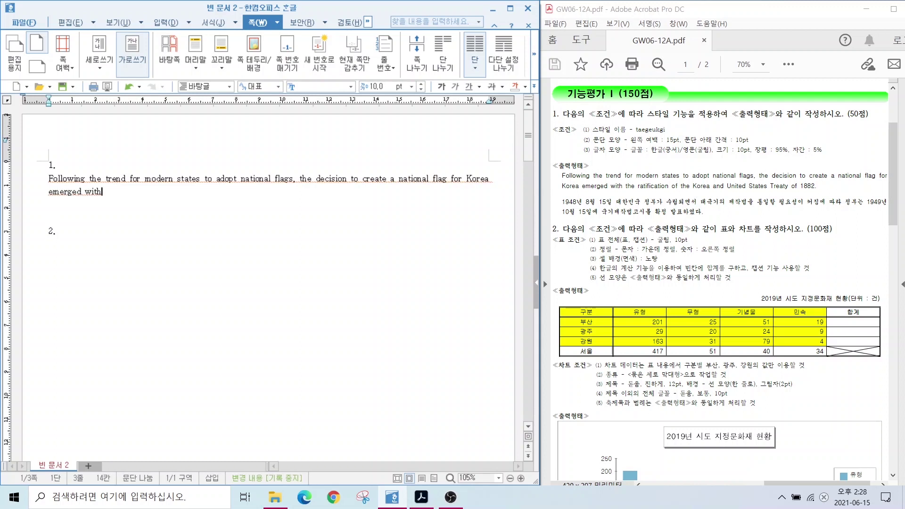
text( the ratification of the Korea and Unite)
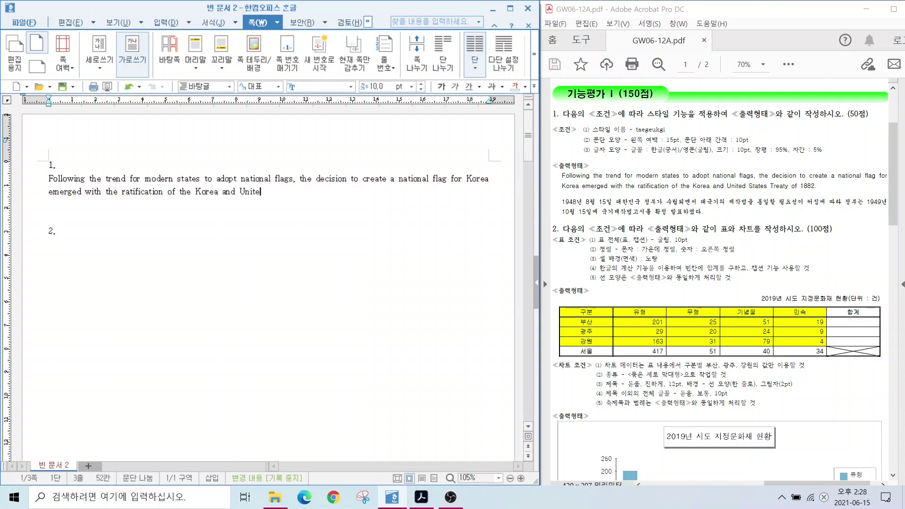
text(d States Treaty of 1882.)
key(Return)
text(1948)
key(BackSpace)
text(48sus 8)
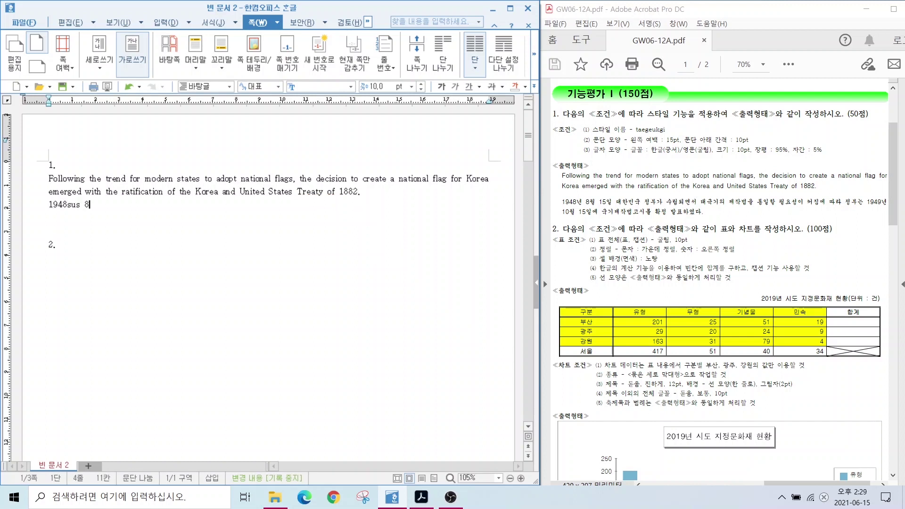
text(월 15일 대한민국 ㅈ정부가 수립되면서 태극기의 )
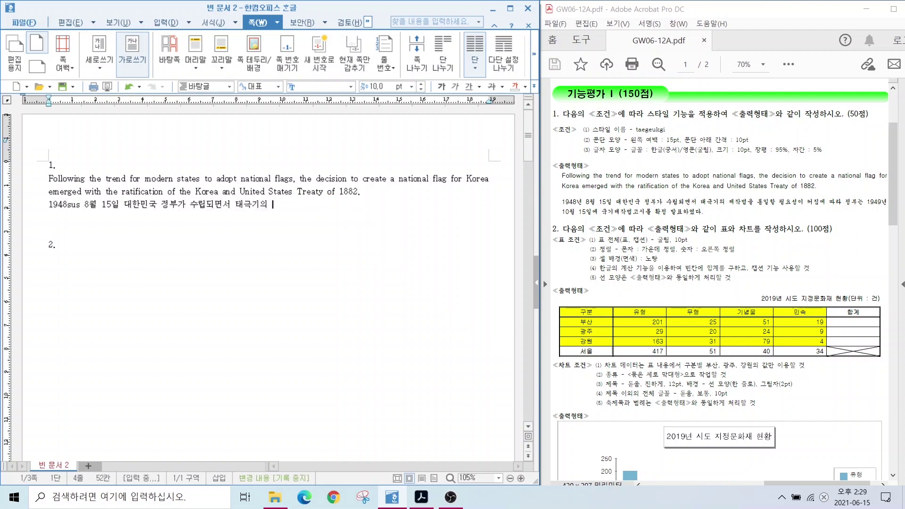
text(제작법을 통일할 ㅍ필요성이 커짐에 따라 정부)
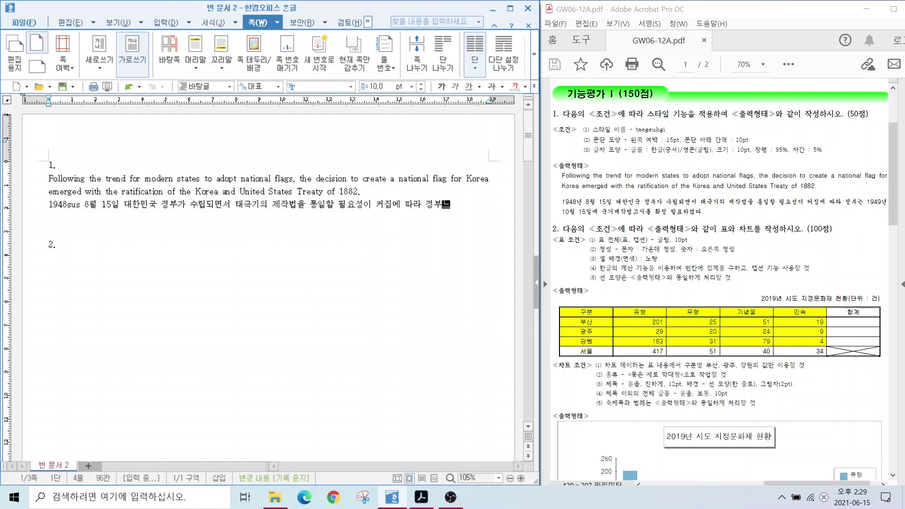
text(는 1949년 10월 15일에 국기제작)
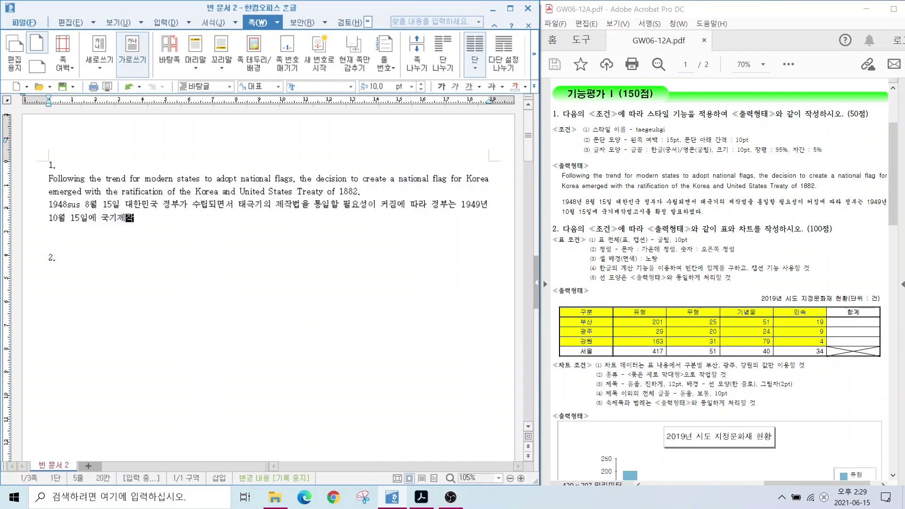
text(법고시를 확정 발표하여ㅆ다.)
key(Return)
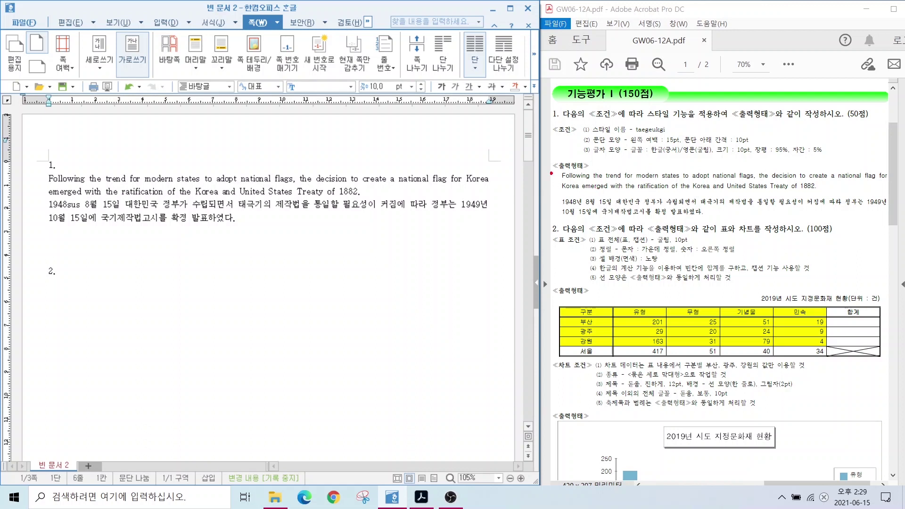
Compare the typed text with the exam sheet passages, then select both paragraphs
drag(548, 164, 849, 192)
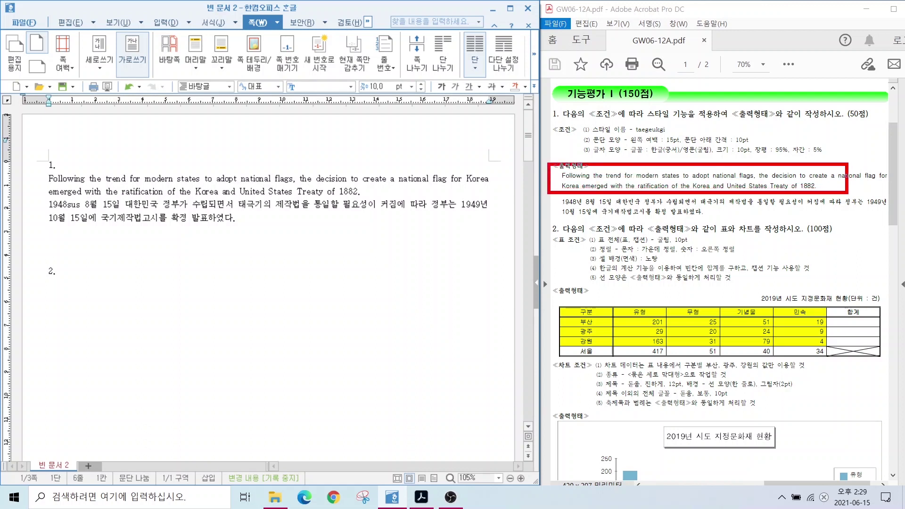
drag(555, 194, 875, 220)
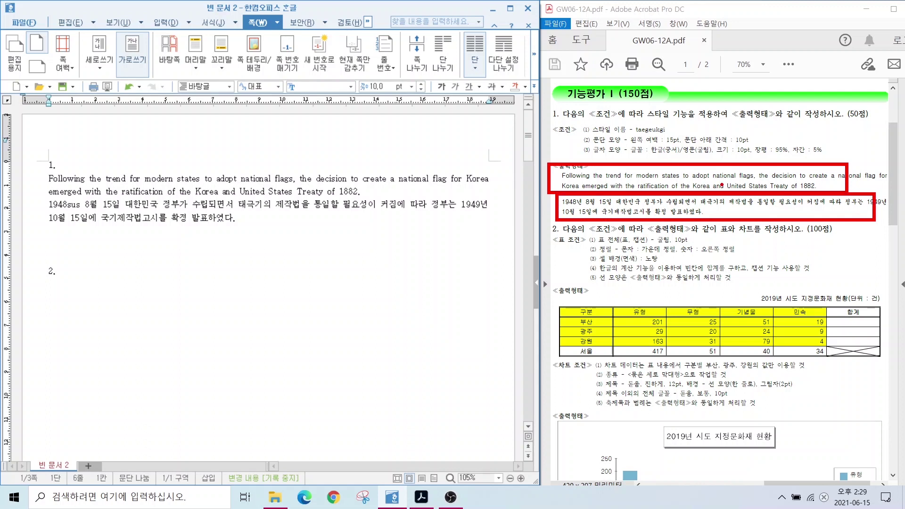
key(e)
drag(554, 187, 618, 188)
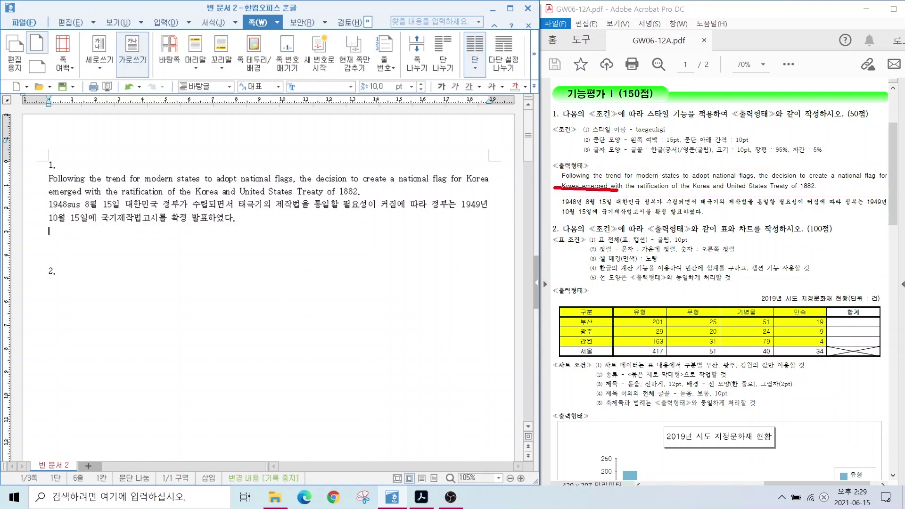
drag(545, 201, 626, 201)
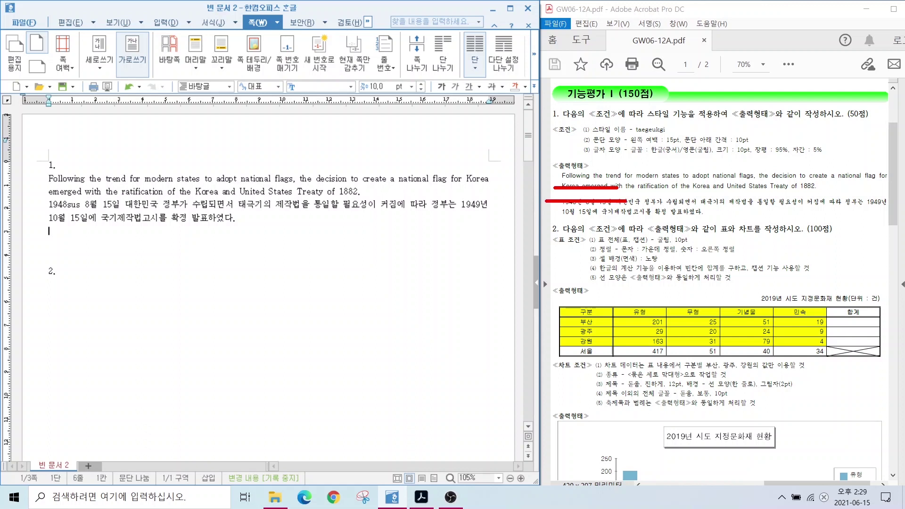
key(Escape)
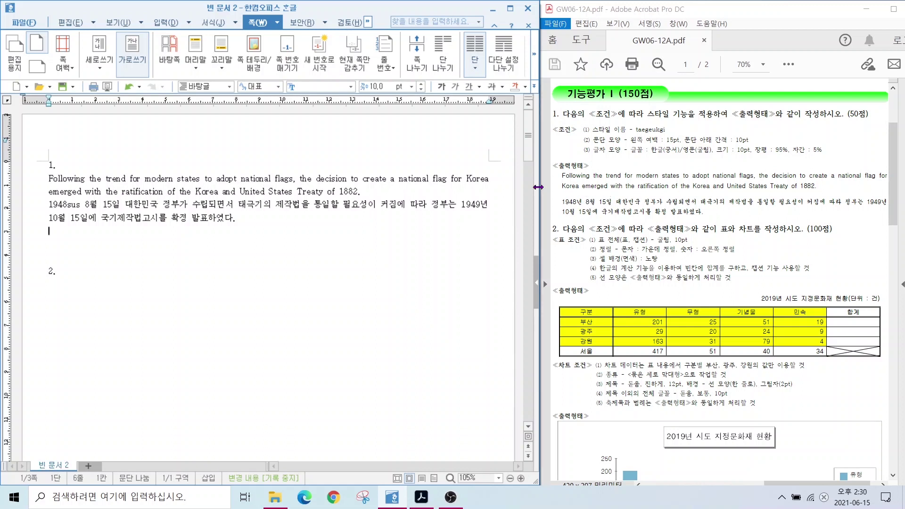
drag(235, 219, 31, 182)
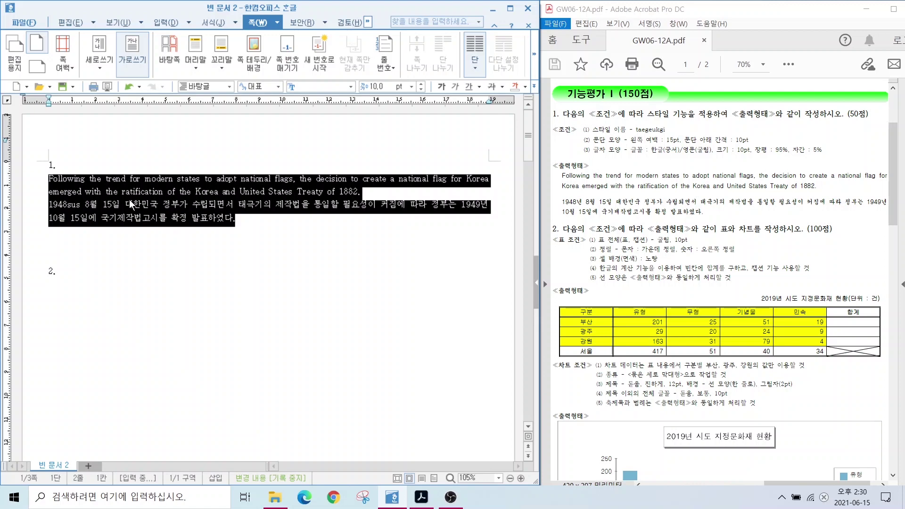
Open the style settings for the selected paragraphs and start adding a new style
right_click(118, 192)
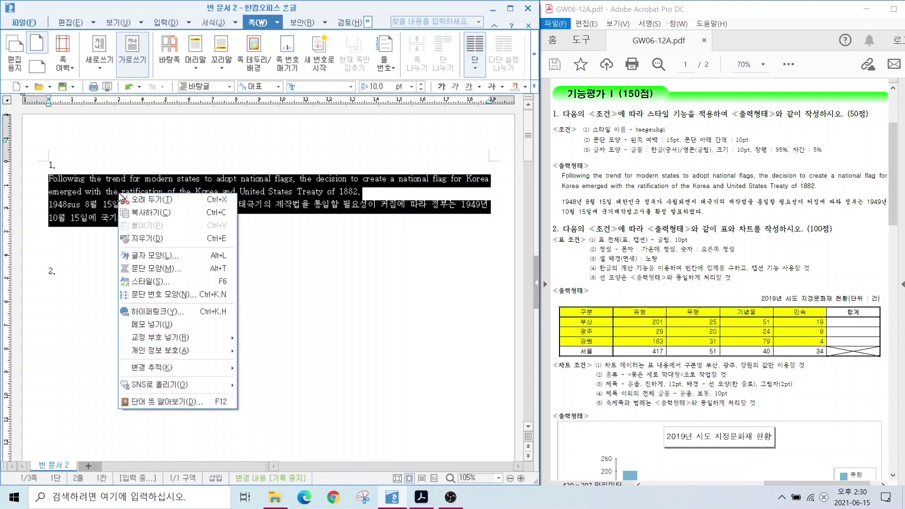
click(145, 282)
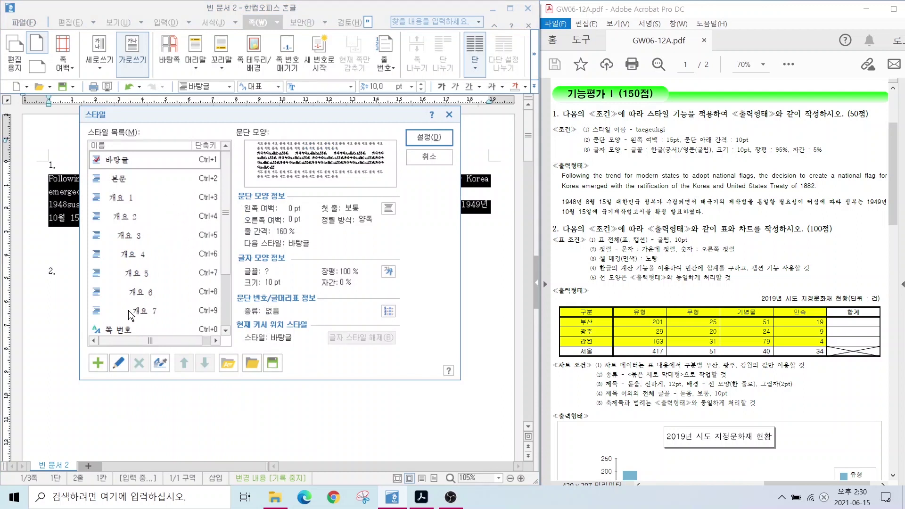
key(alt)
mouse_move(86, 173)
mouse_down()
mouse_move(199, 270)
mouse_move(225, 331)
mouse_up()
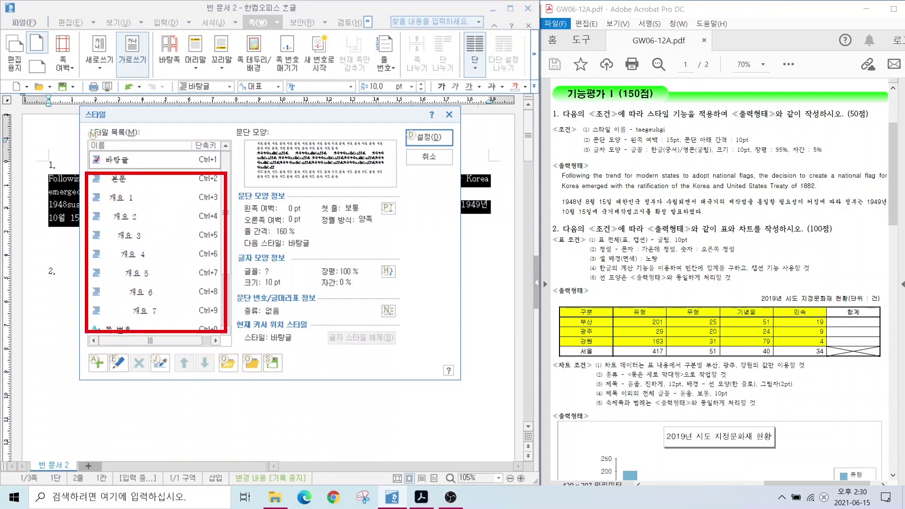
mouse_move(109, 369)
mouse_down()
mouse_move(84, 377)
mouse_move(101, 344)
mouse_move(112, 377)
mouse_up()
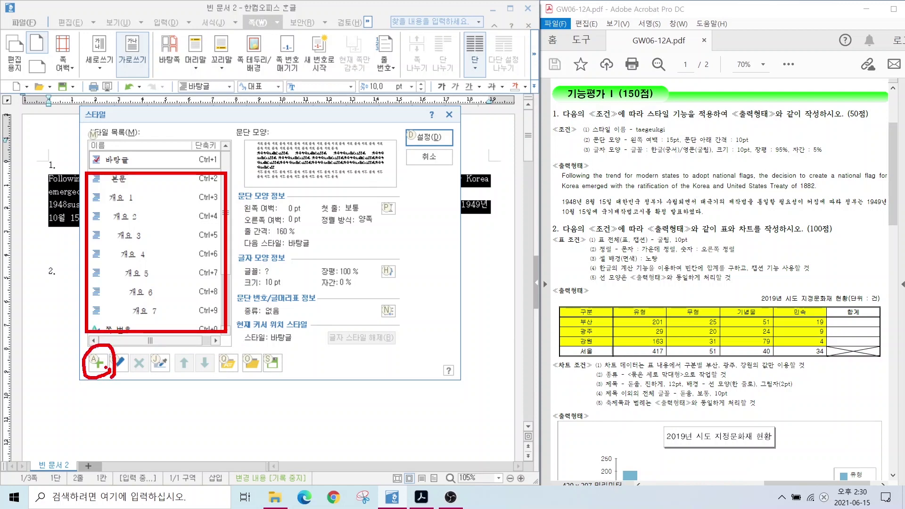
click(98, 362)
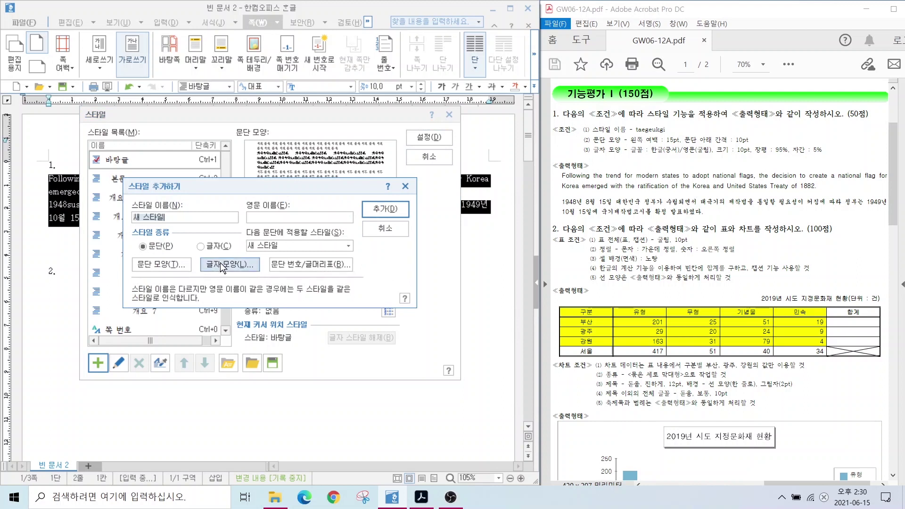
Name the new style 'teageukgi', as required on the exam sheet
key(alt)
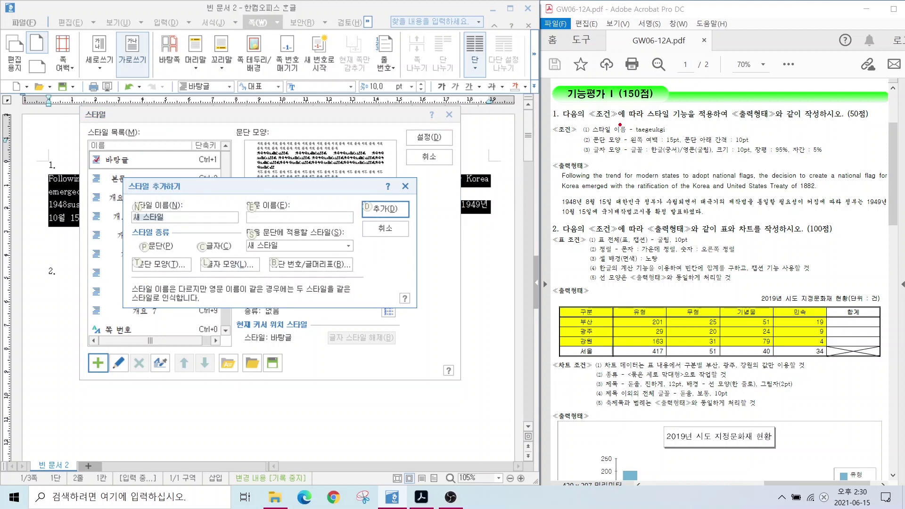
mouse_move(630, 117)
mouse_down()
mouse_move(659, 100)
mouse_move(609, 91)
mouse_up()
mouse_move(626, 124)
mouse_down()
mouse_move(636, 124)
mouse_move(635, 104)
mouse_up()
drag(629, 140, 673, 138)
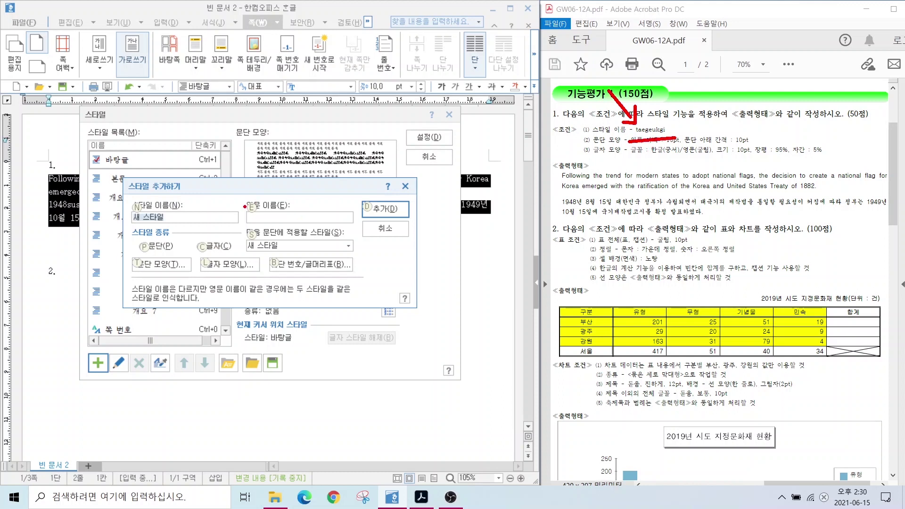
drag(244, 207, 349, 225)
drag(300, 190, 273, 223)
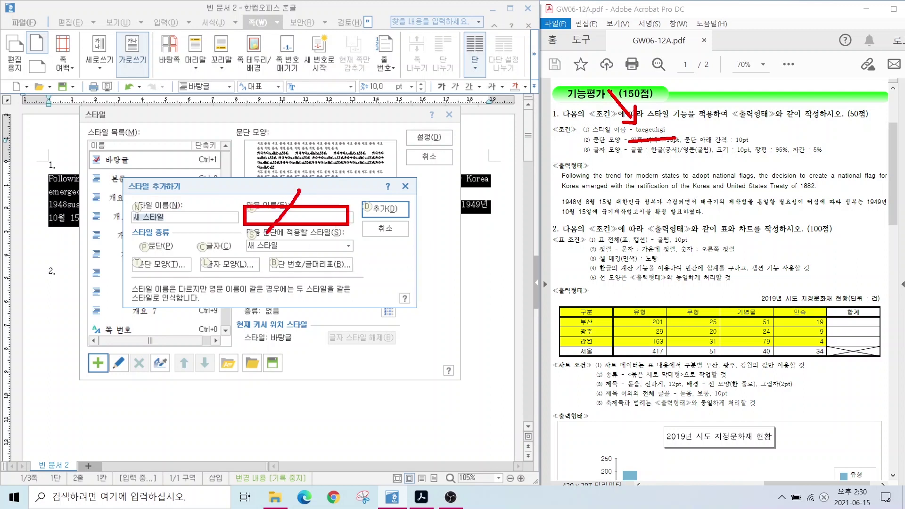
drag(267, 182, 318, 243)
drag(125, 208, 227, 231)
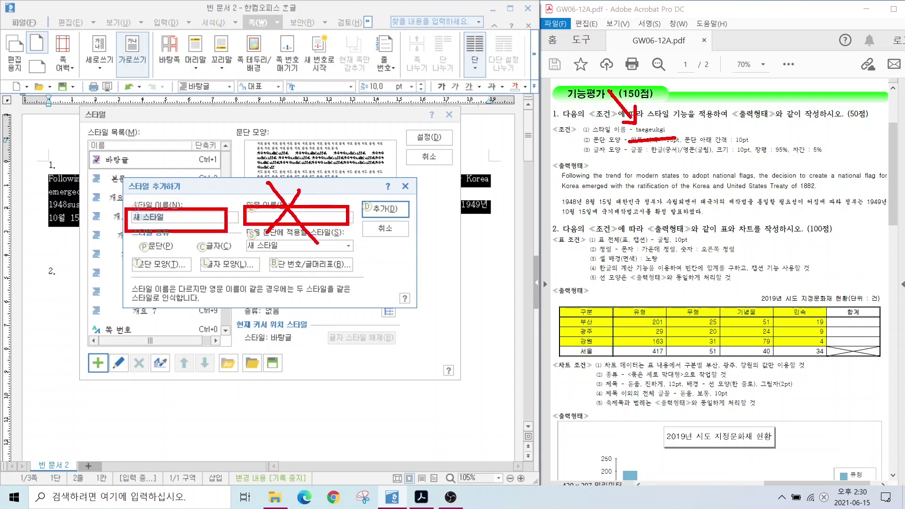
key(Escape)
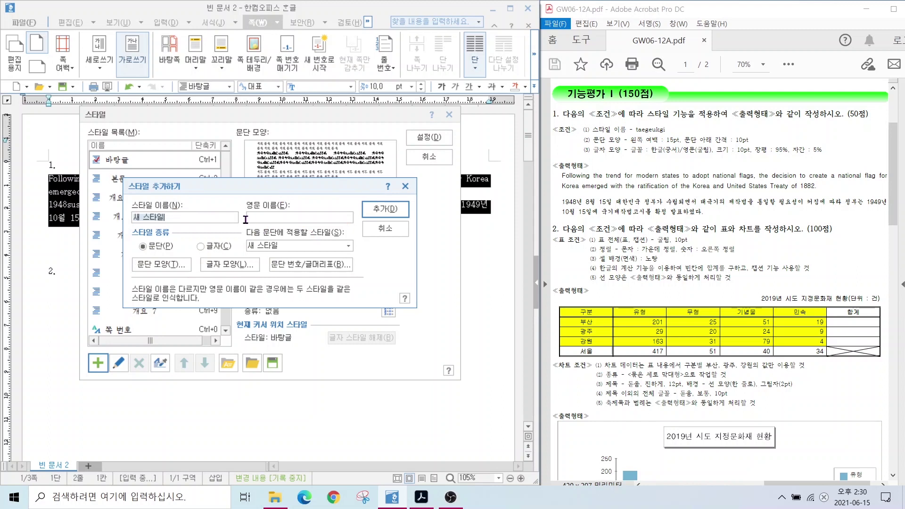
text(teageukgi)
Review the add-style dialog options and open 문단 모양 for the new style
key(alt)
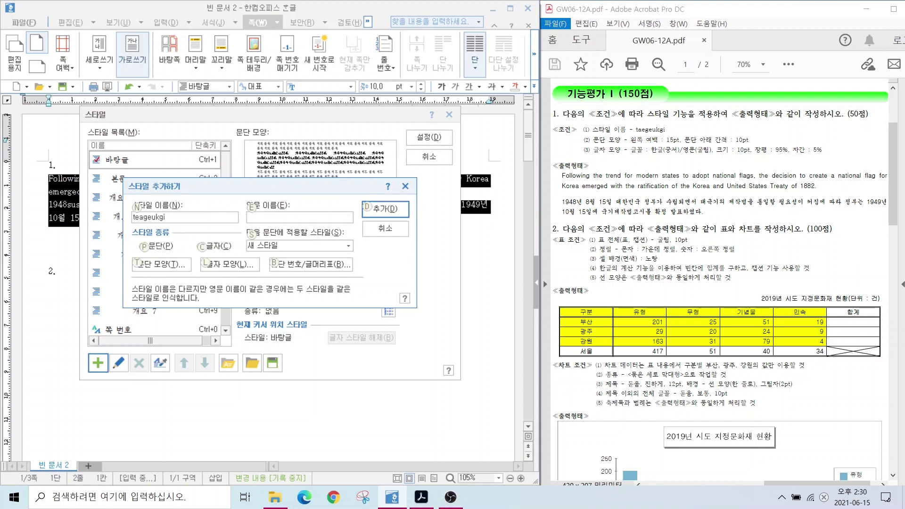
drag(588, 140, 433, 77)
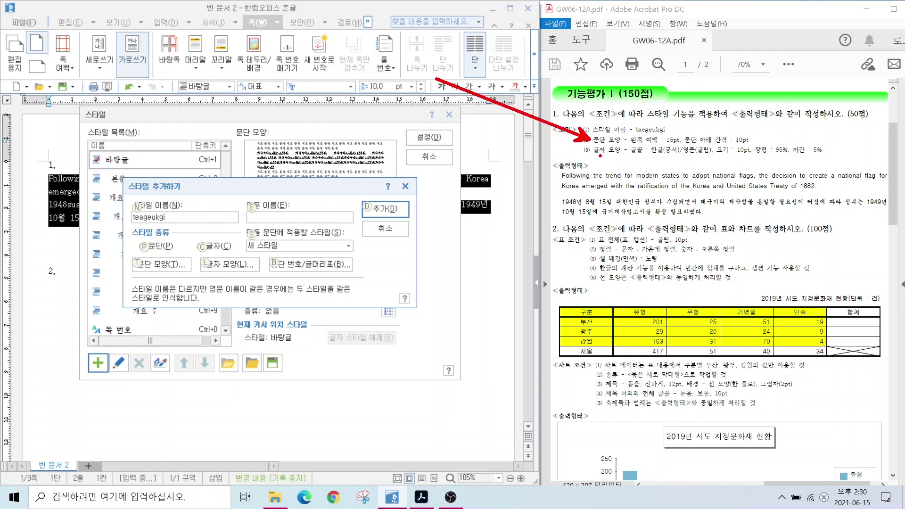
drag(597, 155, 537, 203)
drag(130, 253, 196, 283)
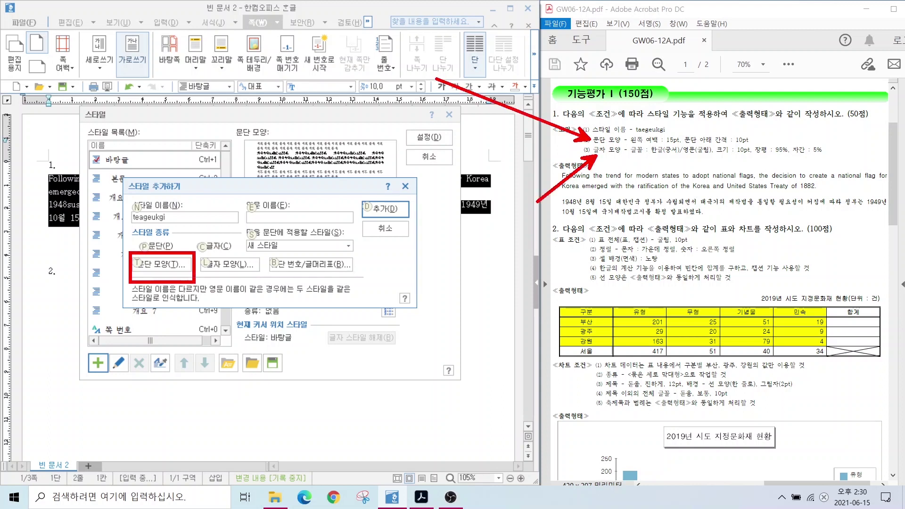
drag(205, 252, 274, 289)
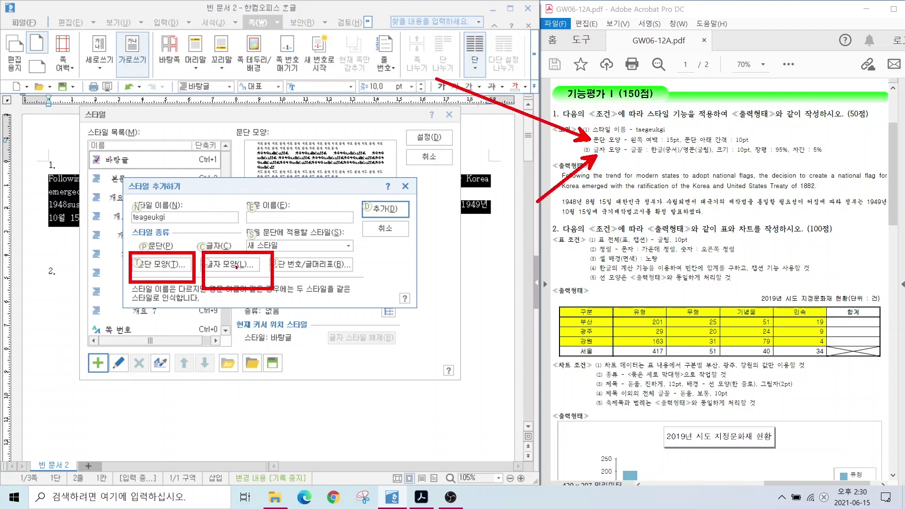
drag(159, 272, 126, 325)
drag(231, 273, 251, 330)
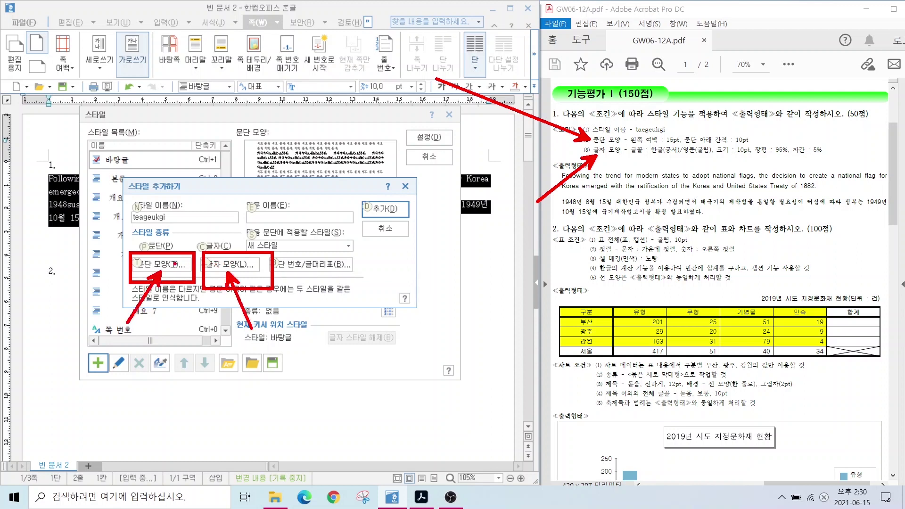
mouse_move(162, 236)
mouse_down()
mouse_move(149, 252)
mouse_move(179, 270)
mouse_up()
drag(238, 231, 207, 267)
drag(211, 232, 231, 251)
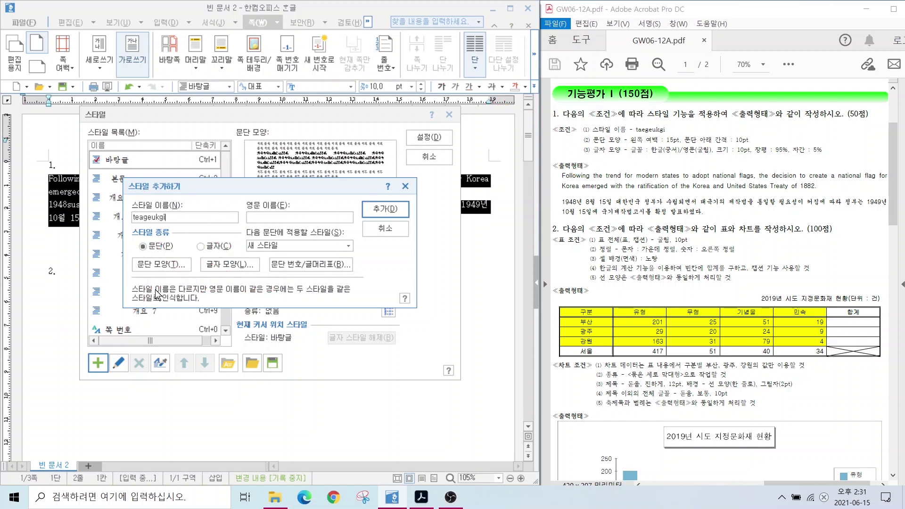
click(160, 264)
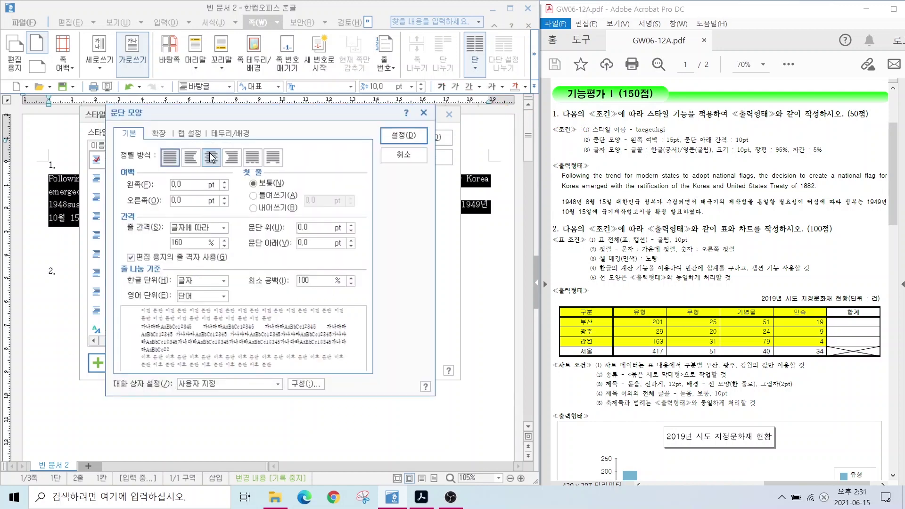
Give the style a 15pt left margin and 10pt space below the paragraph
click(191, 184)
text(15)
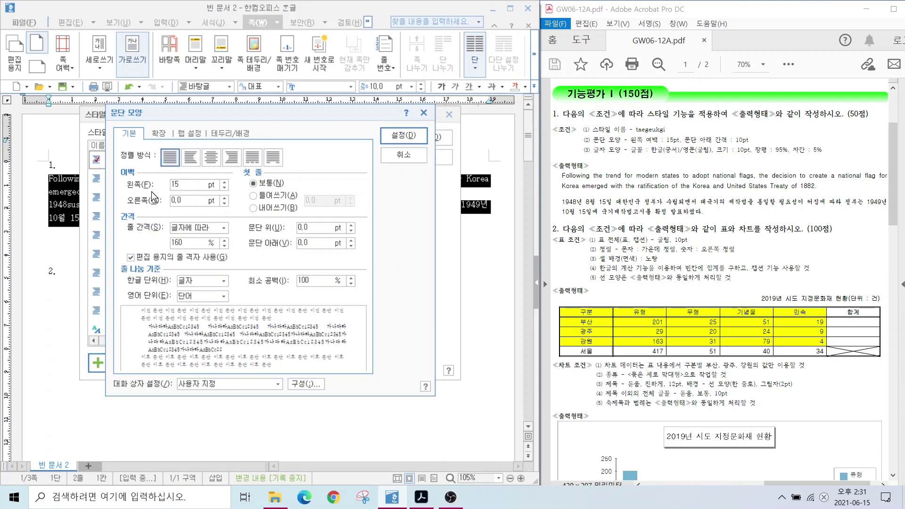
drag(316, 242, 263, 245)
text(10)
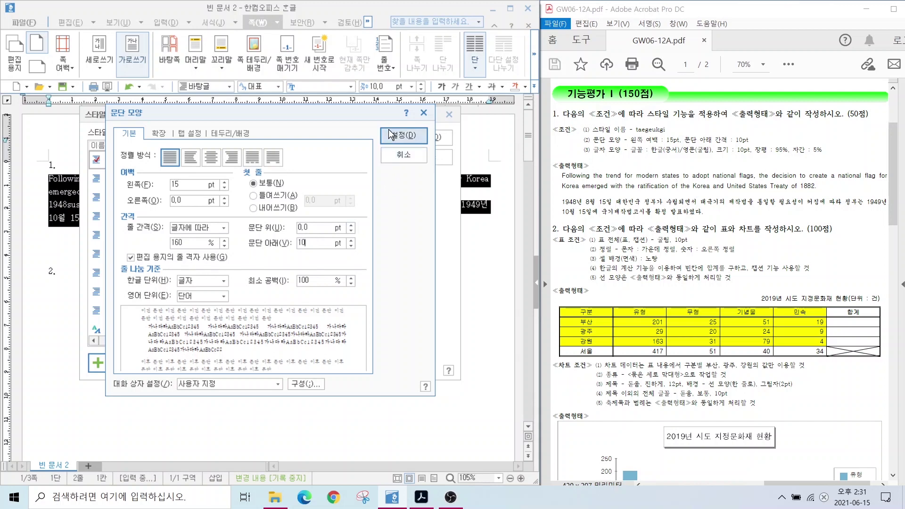
click(386, 137)
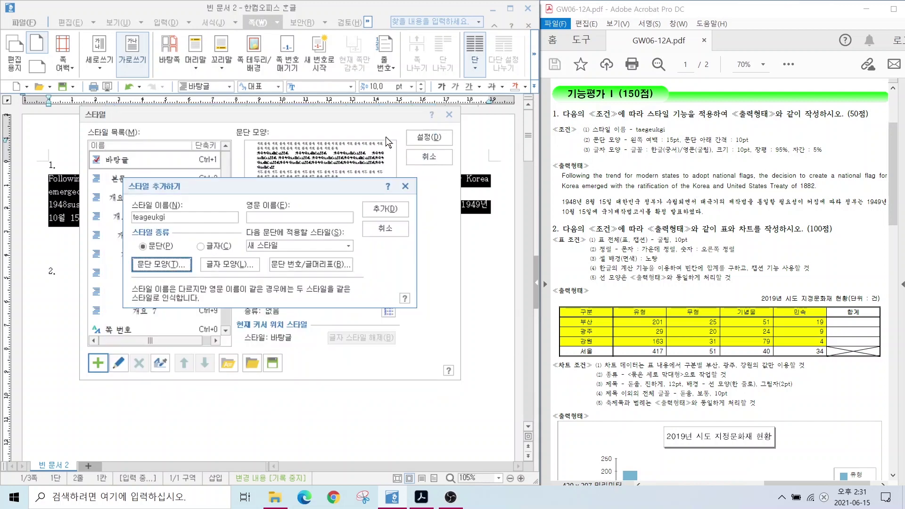
In the style's 글자 모양, set character width to 95% and letter spacing to 5%
click(233, 264)
key(alt)
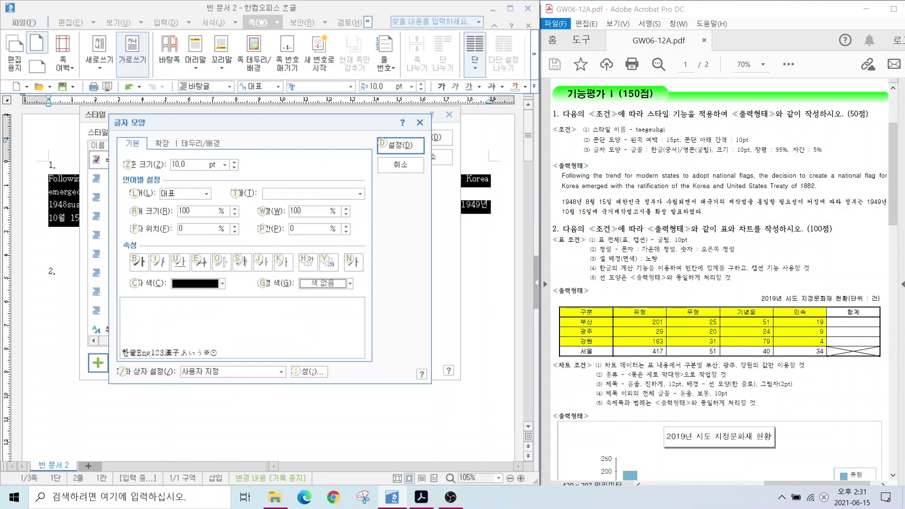
drag(659, 153, 633, 199)
drag(696, 155, 724, 191)
mouse_move(644, 146)
mouse_down()
mouse_move(694, 160)
mouse_move(843, 163)
mouse_up()
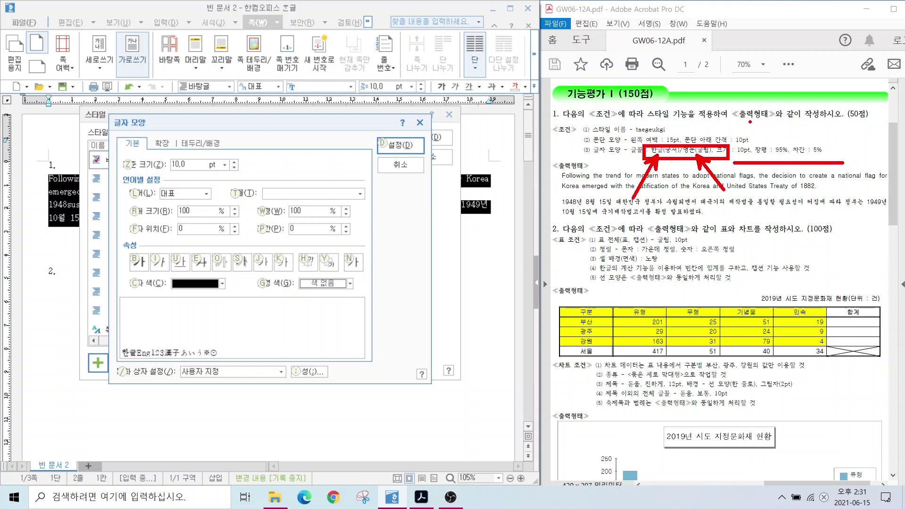
key(Escape)
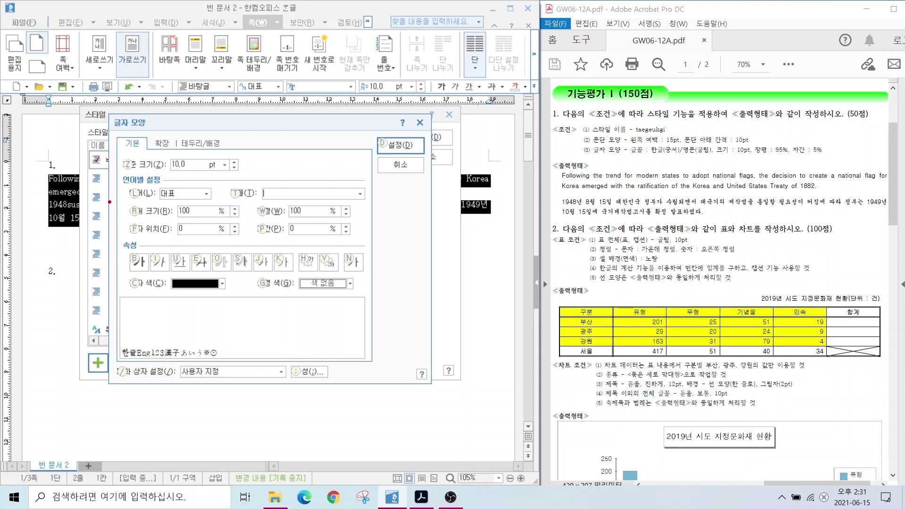
drag(132, 152, 206, 175)
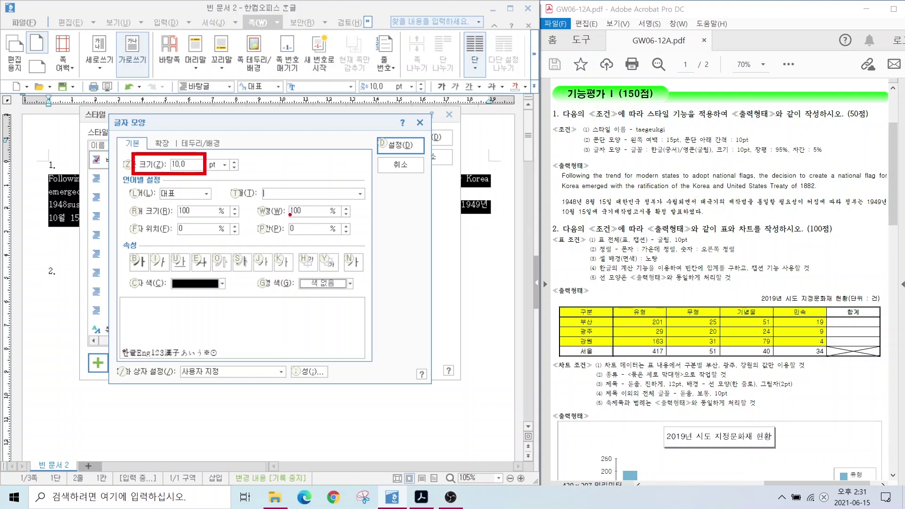
drag(299, 196, 278, 174)
drag(299, 237, 272, 265)
key(Escape)
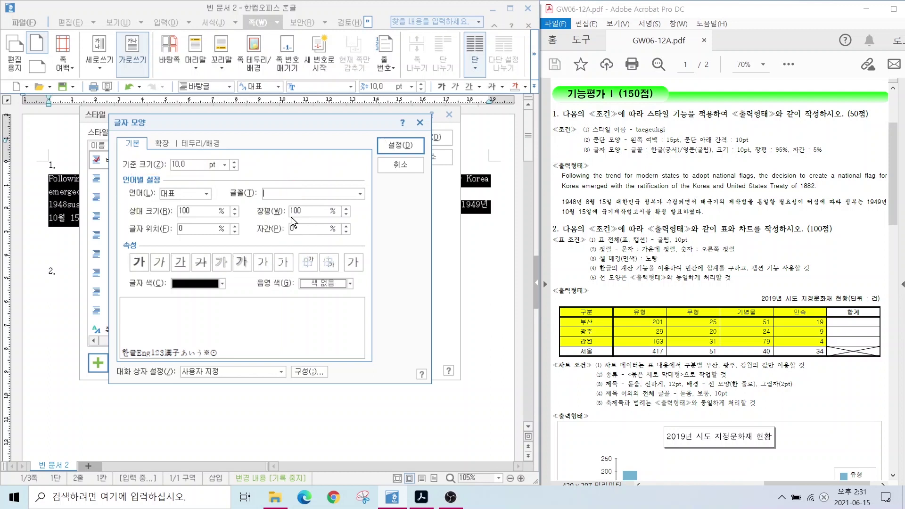
text(95)
key(Tab)
text(5)
Set the Korean font to 궁서 and the English font to 굴림
click(190, 193)
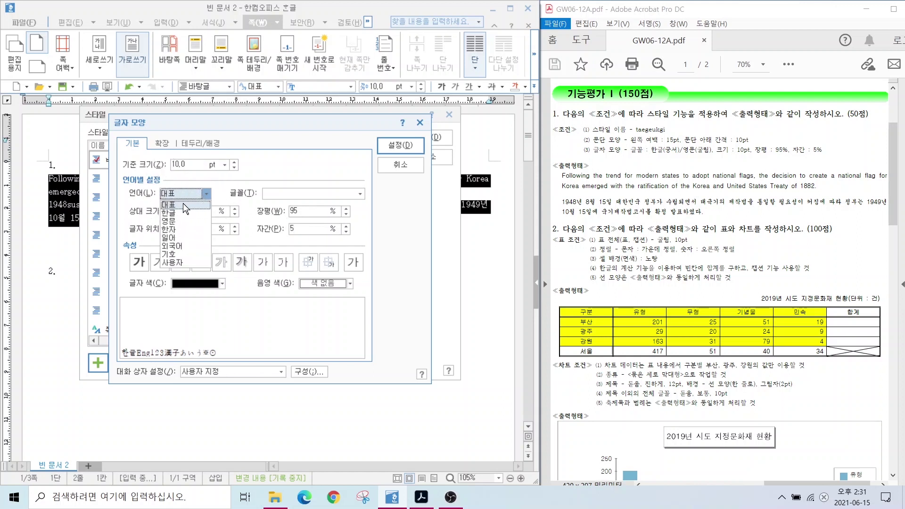
click(174, 212)
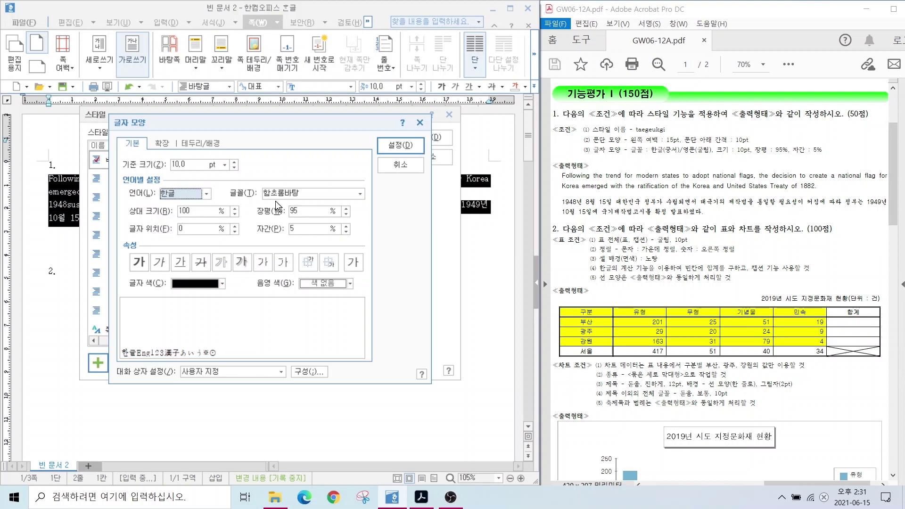
click(360, 194)
drag(357, 246, 357, 201)
click(281, 273)
click(198, 193)
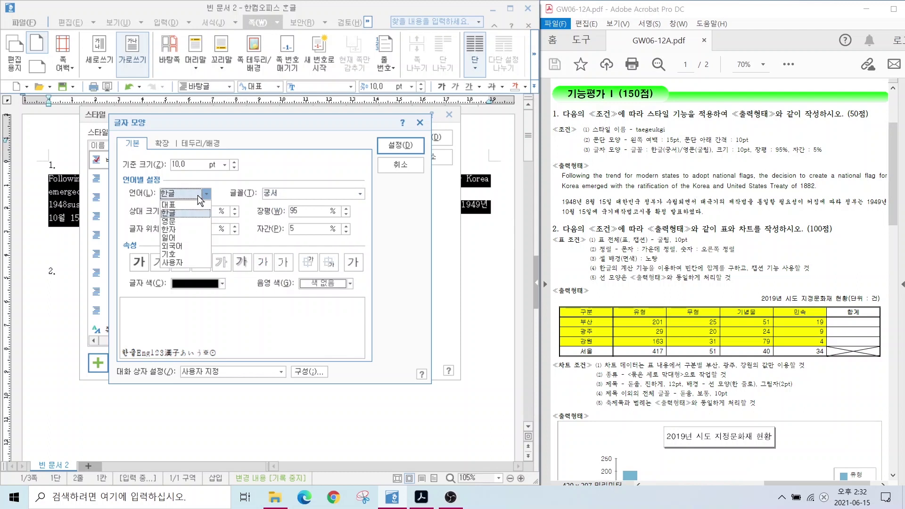
click(177, 221)
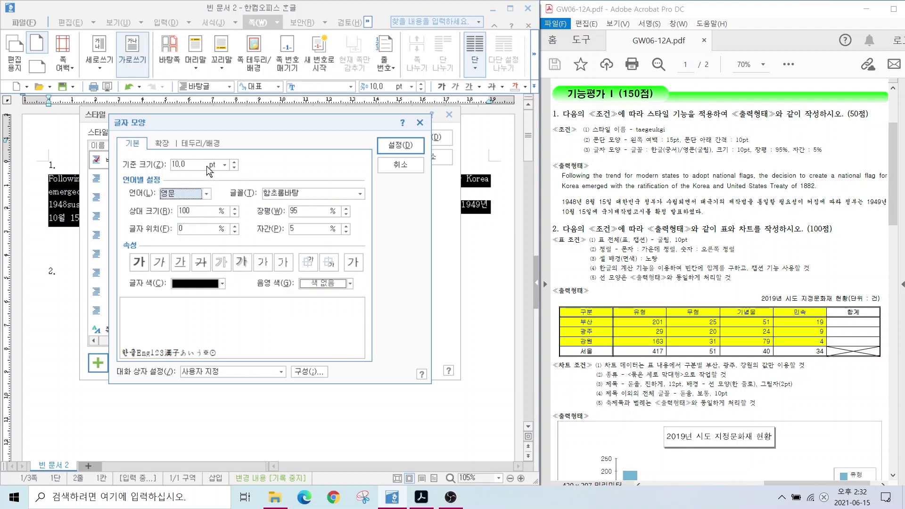
click(360, 194)
drag(358, 309, 357, 227)
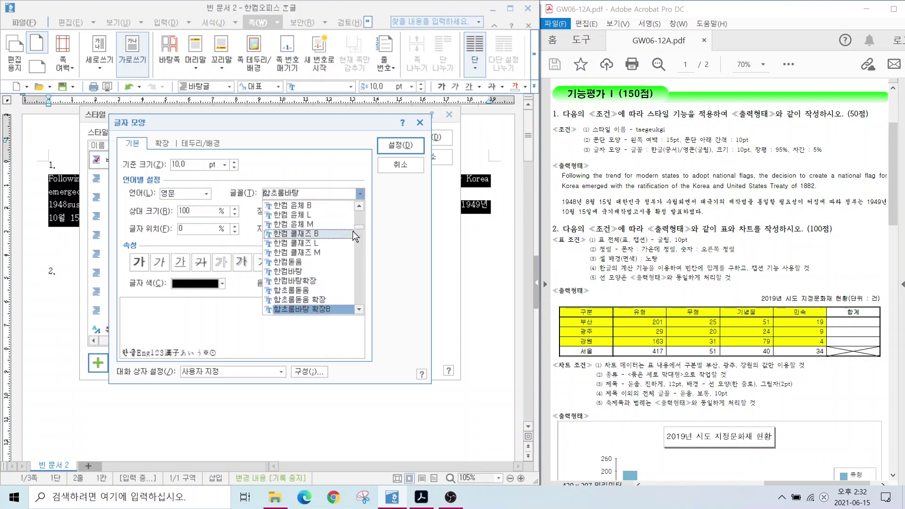
click(281, 262)
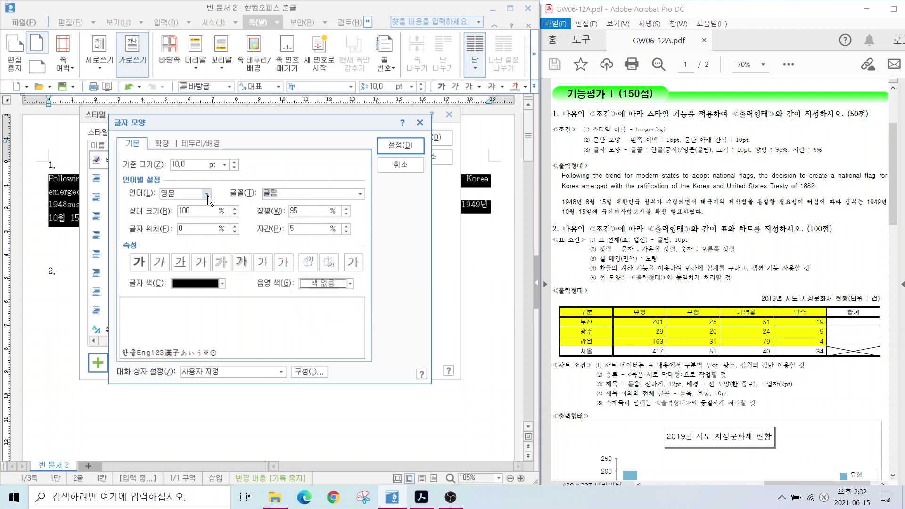
Verify Korean text uses 궁서 and confirm the character settings
key(alt)
click(205, 193)
click(176, 211)
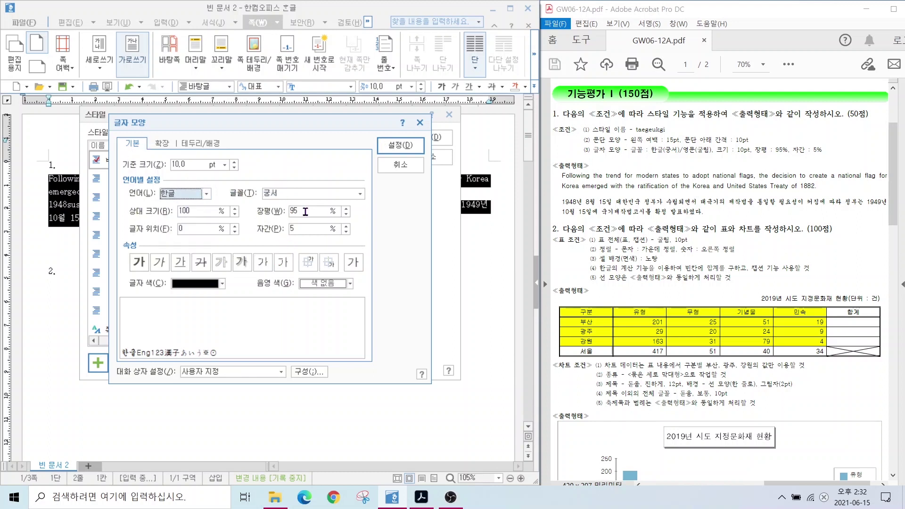
key(alt)
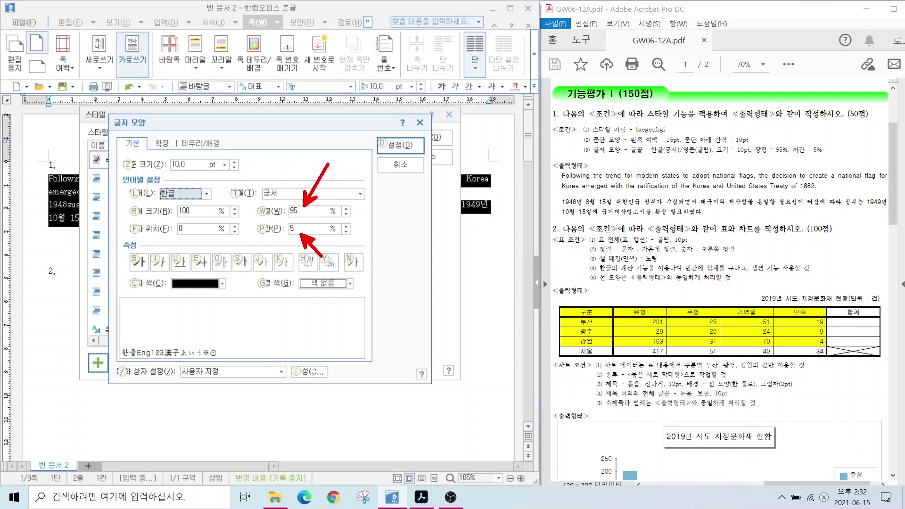
click(391, 140)
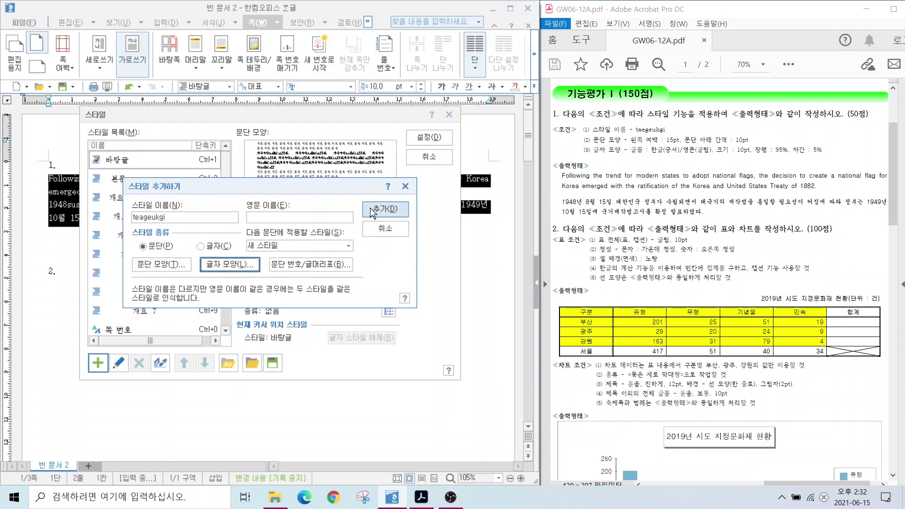
Add teageukgi to the style list, apply it to both answer-1 paragraphs, and check the result
click(373, 211)
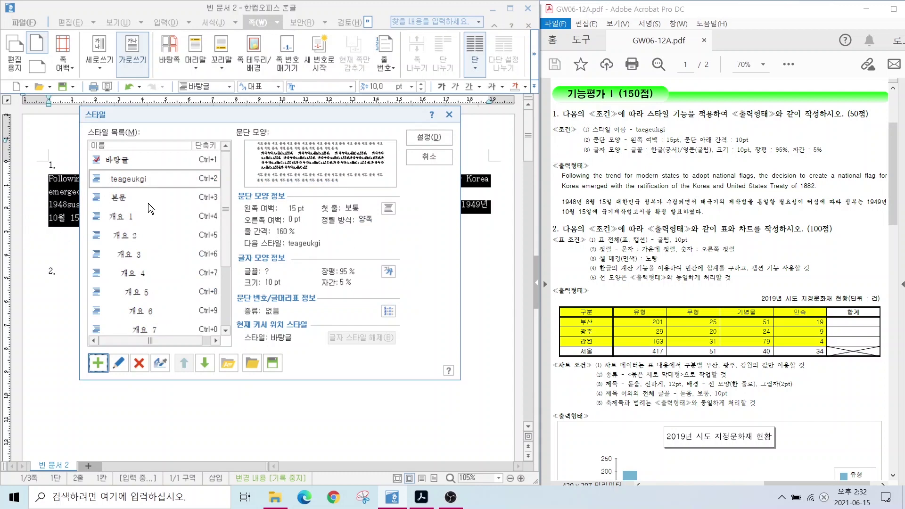
click(417, 137)
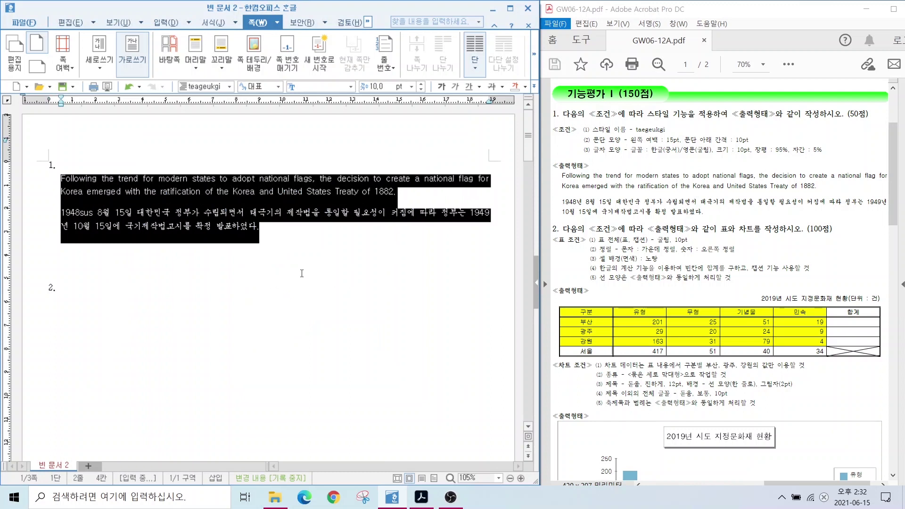
click(427, 284)
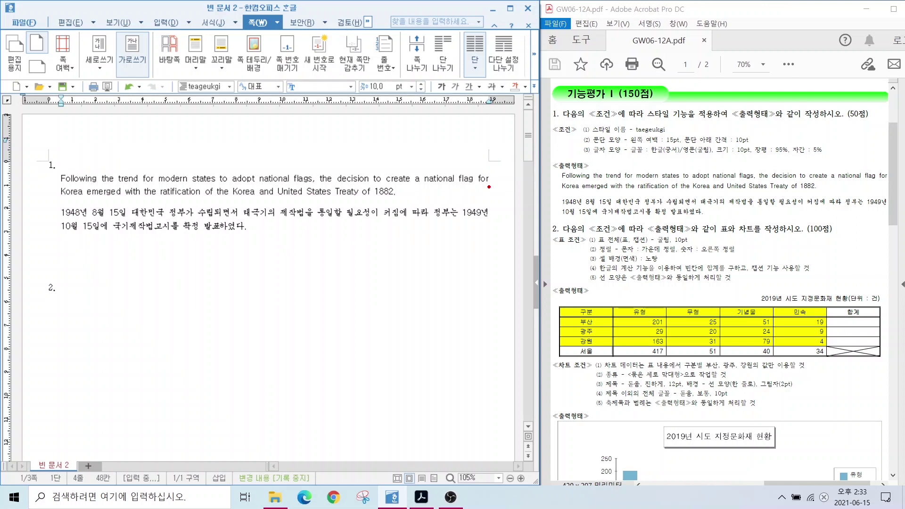
mouse_move(480, 182)
mouse_down()
mouse_move(447, 189)
mouse_move(492, 193)
mouse_up()
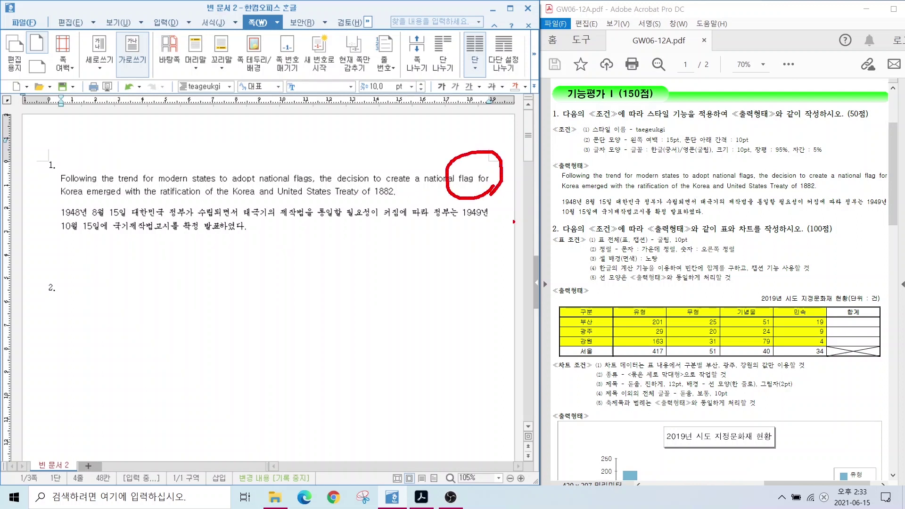
mouse_move(495, 223)
mouse_down()
mouse_move(481, 195)
mouse_move(497, 227)
mouse_up()
mouse_move(864, 192)
mouse_down()
mouse_move(872, 226)
mouse_move(846, 201)
mouse_move(878, 205)
mouse_move(872, 152)
mouse_move(890, 182)
mouse_up()
key(Escape)
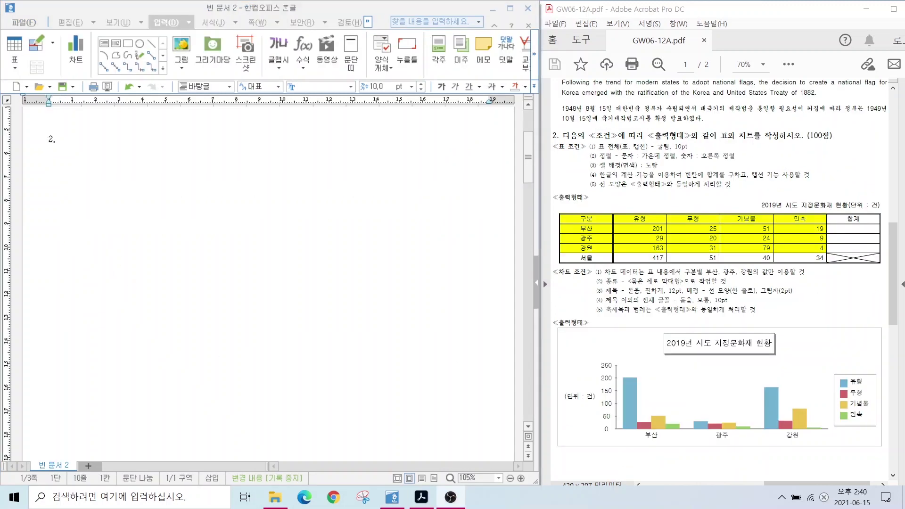
mouse_move(541, 199)
mouse_down()
mouse_move(707, 277)
mouse_move(770, 276)
mouse_up()
drag(539, 332, 849, 448)
drag(583, 171, 598, 221)
drag(613, 356, 587, 306)
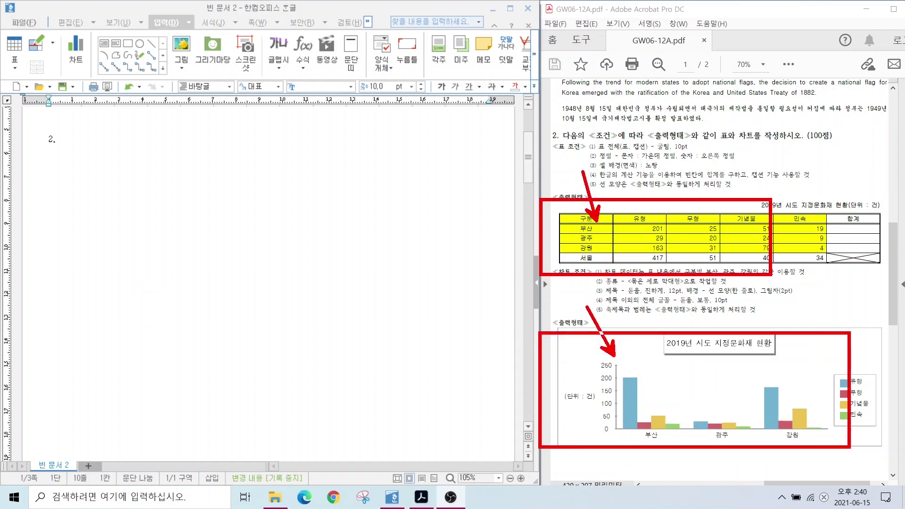
key(Escape)
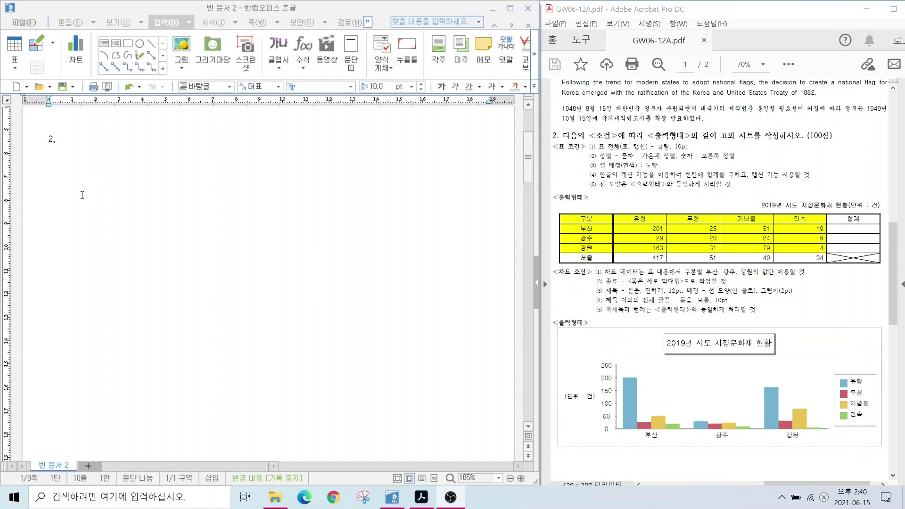
click(59, 169)
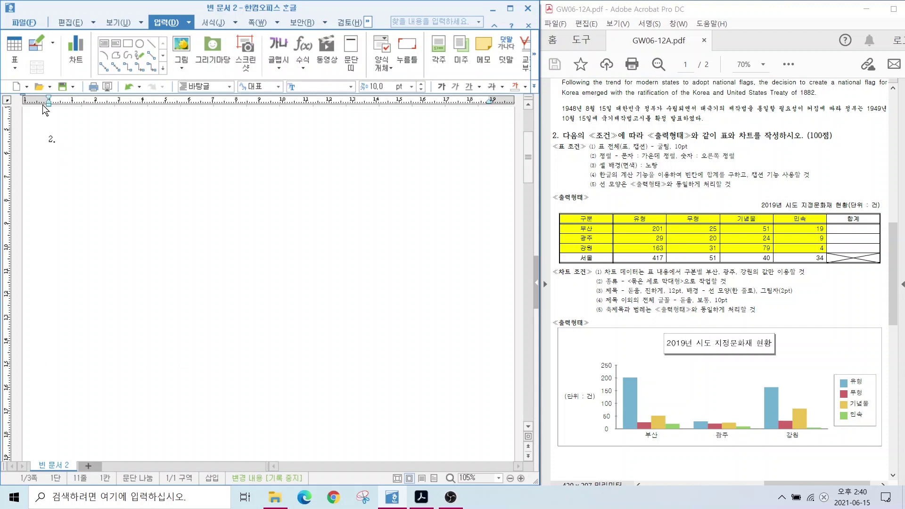
Start a new table from the 입력 > 표 menu to reach the 표 만들기 settings
click(165, 23)
click(14, 47)
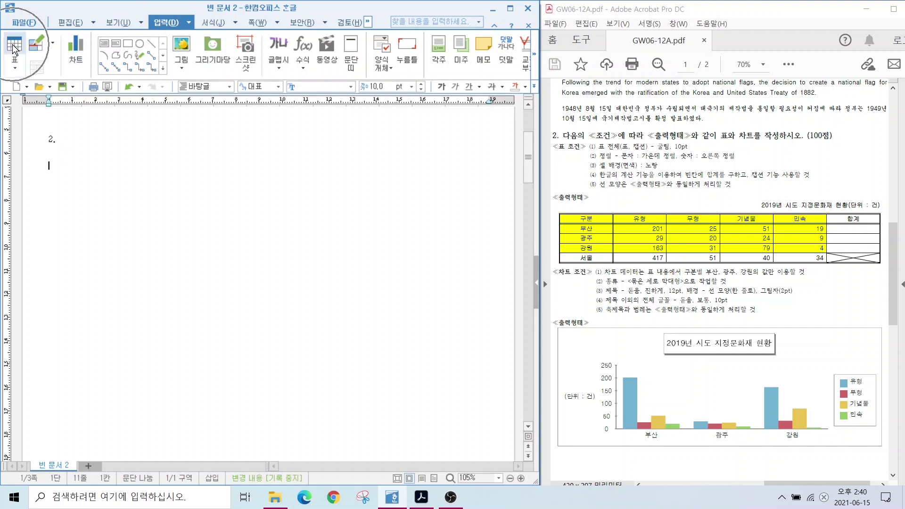
click(14, 47)
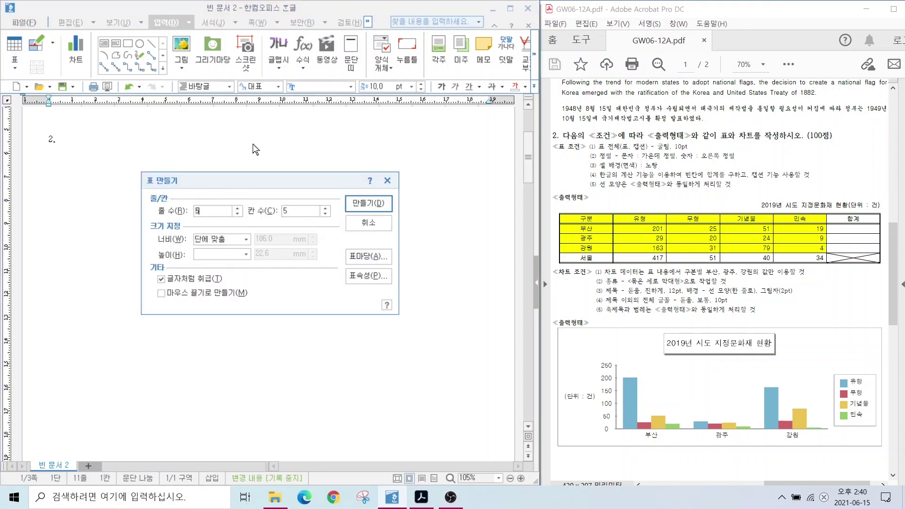
key(alt)
Mark up the exam sheet and set the table to 5 rows and 6 columns
mouse_move(206, 220)
mouse_down()
mouse_move(183, 209)
mouse_move(211, 223)
mouse_up()
mouse_move(315, 221)
mouse_down()
mouse_move(279, 203)
mouse_move(304, 224)
mouse_up()
mouse_move(542, 220)
mouse_down()
mouse_move(568, 218)
mouse_move(570, 258)
mouse_up()
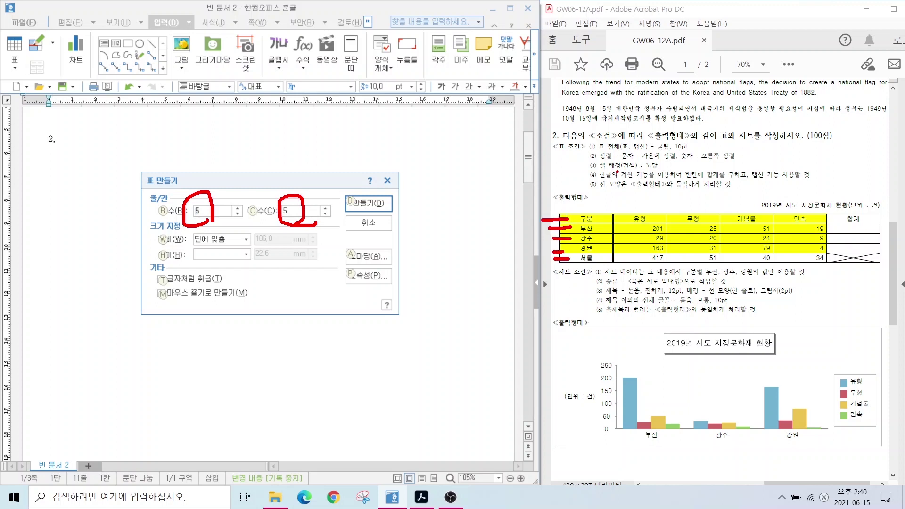
drag(587, 193, 583, 230)
drag(637, 189, 638, 228)
drag(703, 189, 703, 218)
drag(741, 194, 741, 221)
drag(792, 198, 794, 223)
drag(847, 194, 847, 225)
key(Escape)
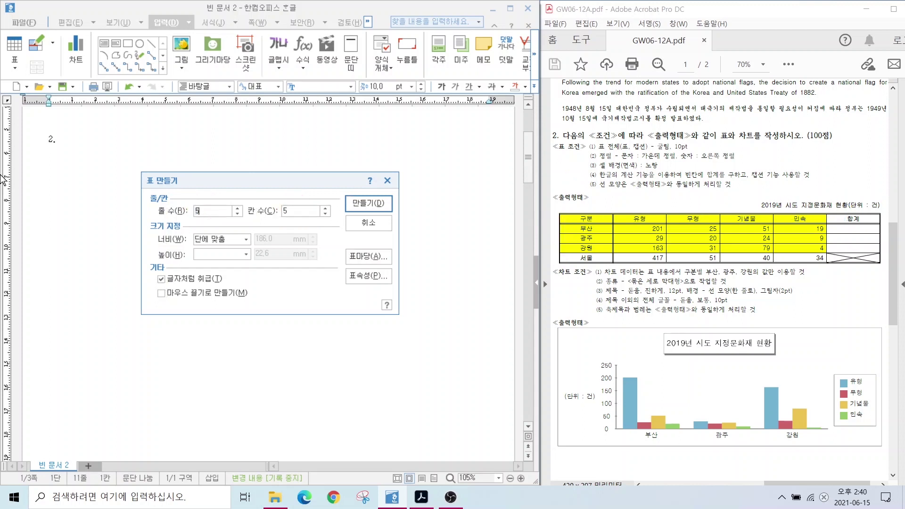
click(325, 207)
Create the table and fill the first column with 구분, 부산, 광주, 강원, 서울
click(360, 203)
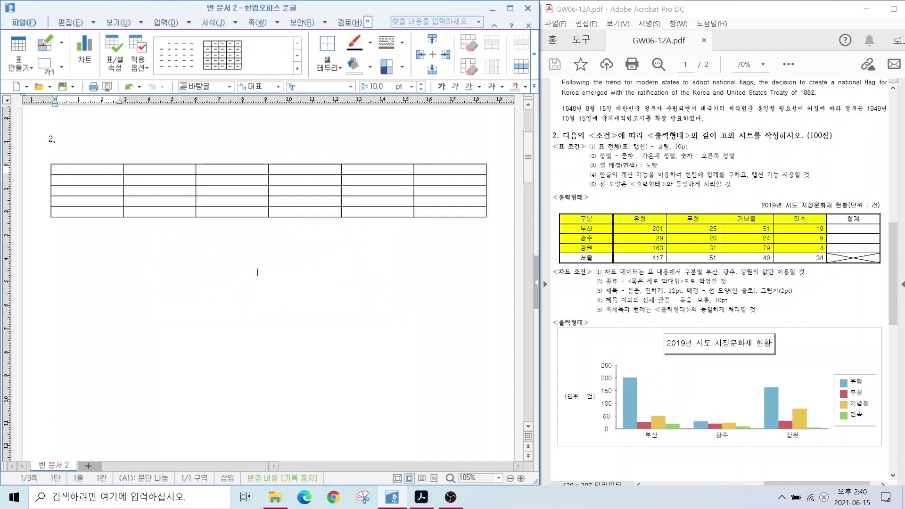
text(구분)
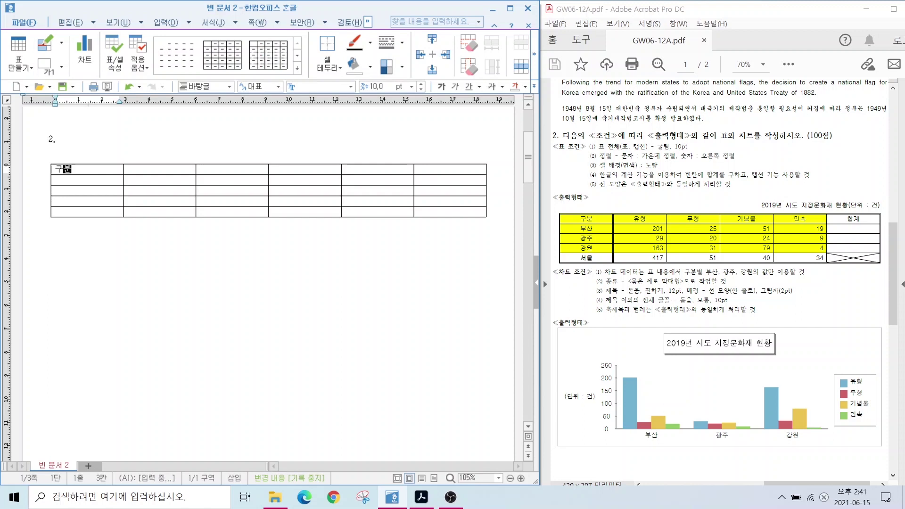
key(Down)
text(부산)
key(Down)
text(광주)
key(Down)
text(강원)
key(Down)
text(서울)
Enter the header cells 유형, 무형, 기념물, 민속 and 합계
click(137, 169)
text(유형)
key(Tab)
text(무형 기념물)
key(Tab)
text(민속)
key(Tab)
text(합계)
Fill the 유형 column (201, 29, 163, 417) and 무형 column (25, 20, 31, 51)
click(178, 182)
text(201)
key(Down)
text(29)
key(Down)
text(163)
key(Down)
text(417)
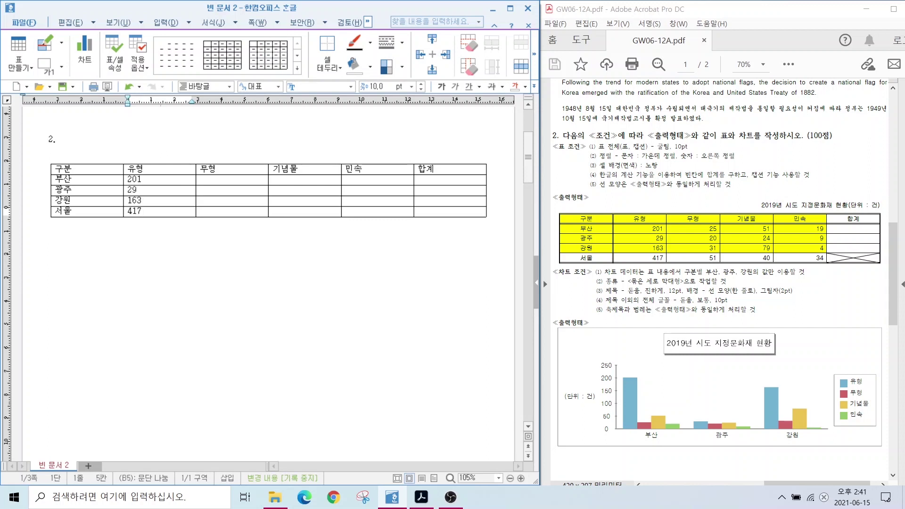
click(207, 179)
text(25)
key(Down)
text(20)
Fill the 기념물 column (51, 24, 79, 40) and 민속 column (19, 9, 4, 34)
key(Down)
text(31)
key(Down)
text(51)
click(278, 179)
text(51)
key(Down)
text(24)
key(Down)
text(79)
key(Down)
text(40)
click(351, 179)
text(19)
key(Down)
text(9)
key(Down)
text(4)
key(Down)
text(34)
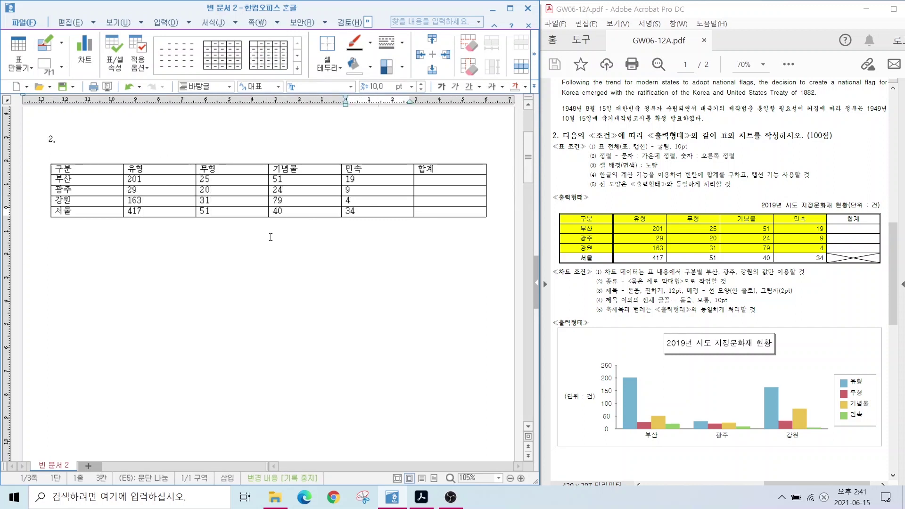
Select the whole table
mouse_move(578, 137)
mouse_down()
mouse_move(715, 181)
mouse_move(803, 190)
mouse_up()
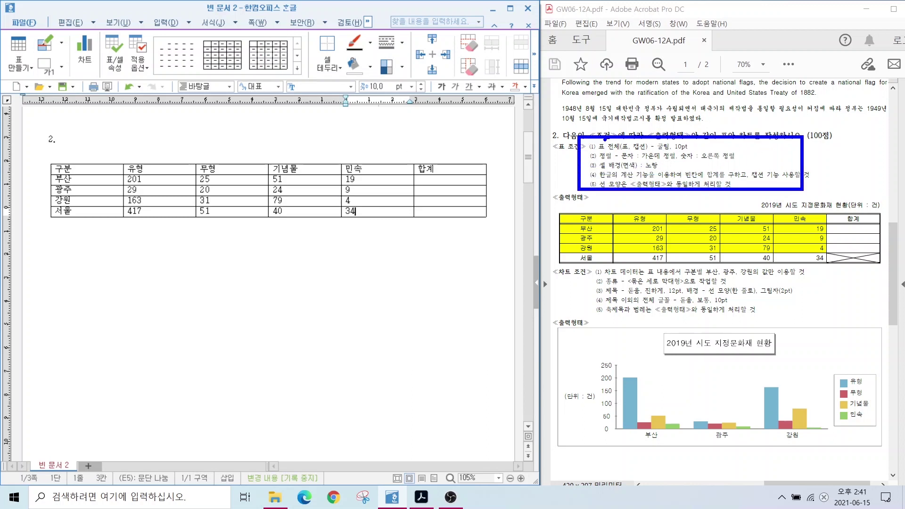
drag(570, 111, 600, 144)
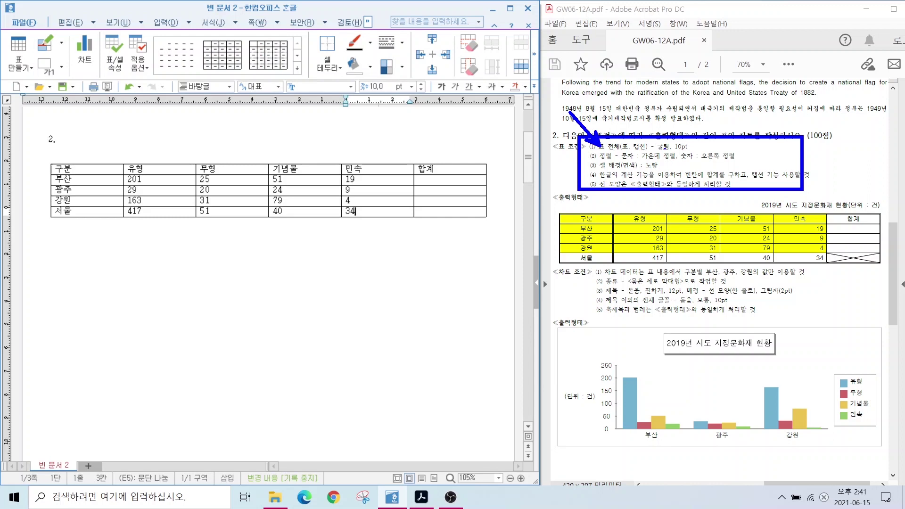
drag(657, 153, 711, 153)
key(Escape)
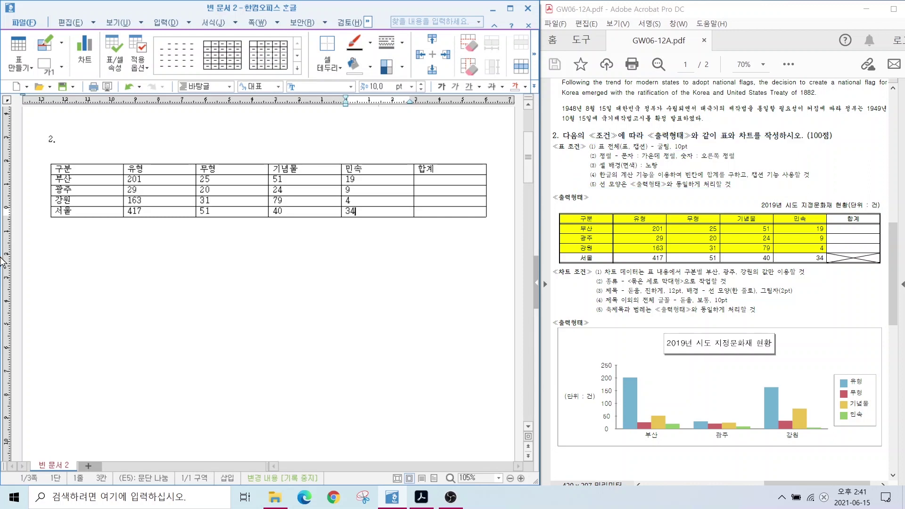
drag(87, 170, 450, 212)
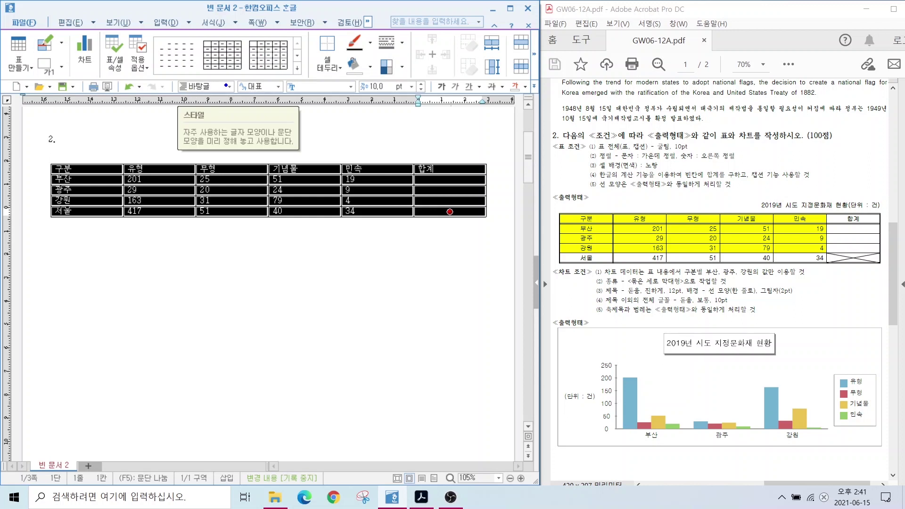
Set the whole table's font to 굴림
drag(281, 74, 358, 94)
drag(363, 70, 414, 98)
key(Escape)
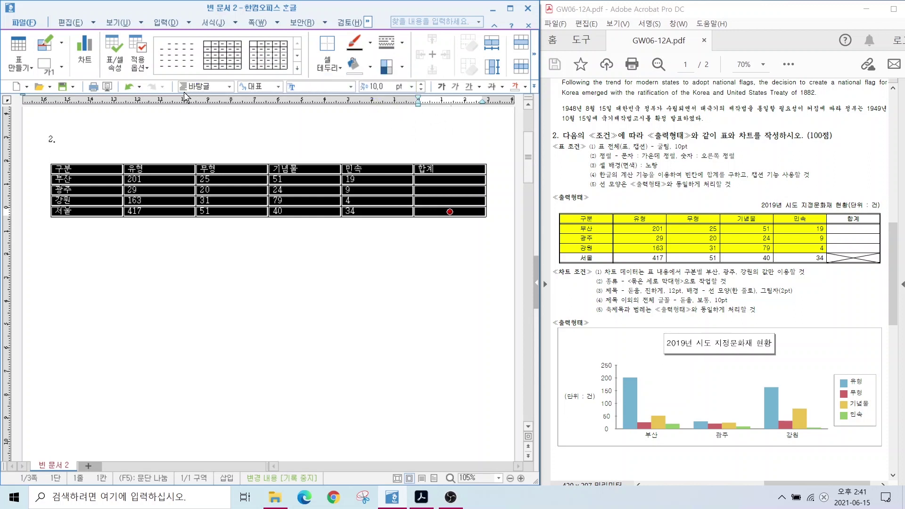
click(351, 87)
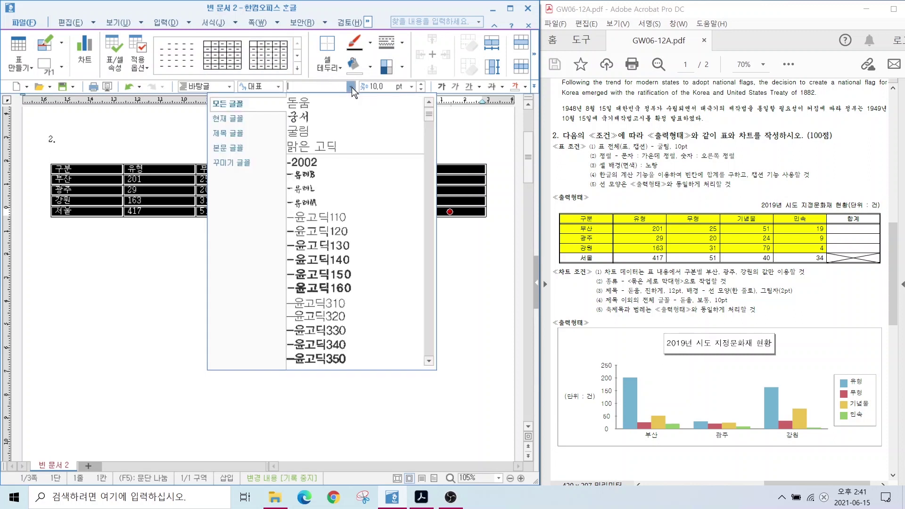
click(340, 105)
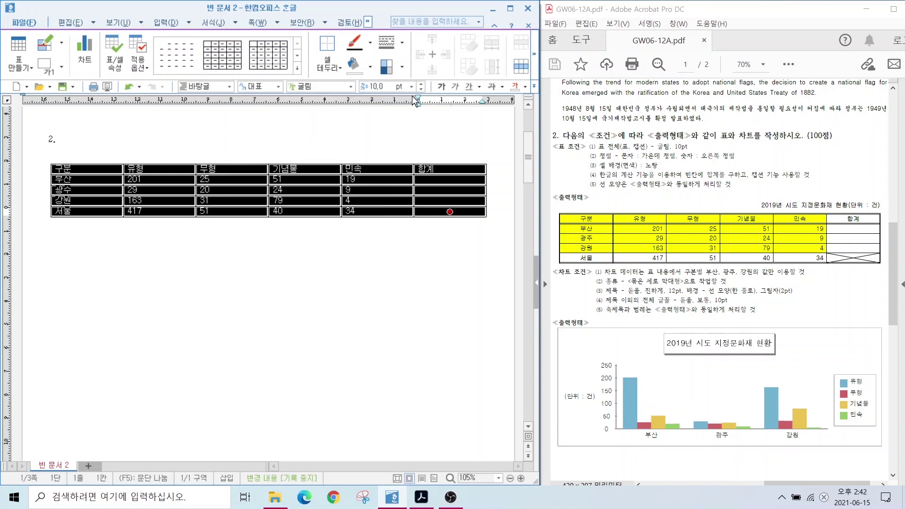
Centre-align all the table text
drag(583, 149, 751, 164)
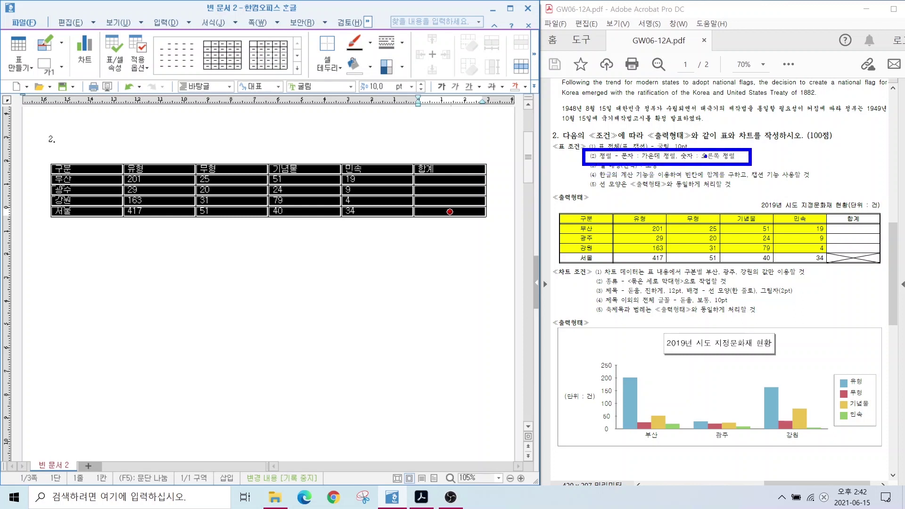
key(Escape)
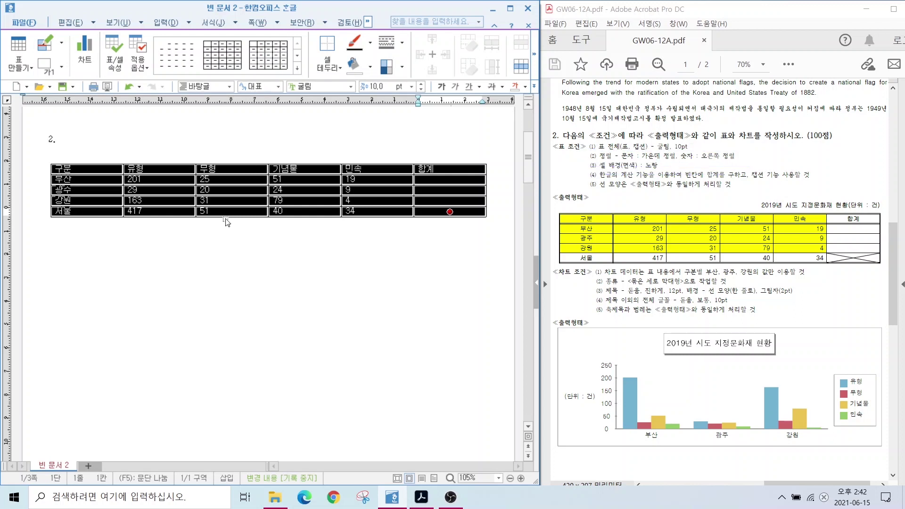
click(535, 91)
key(Escape)
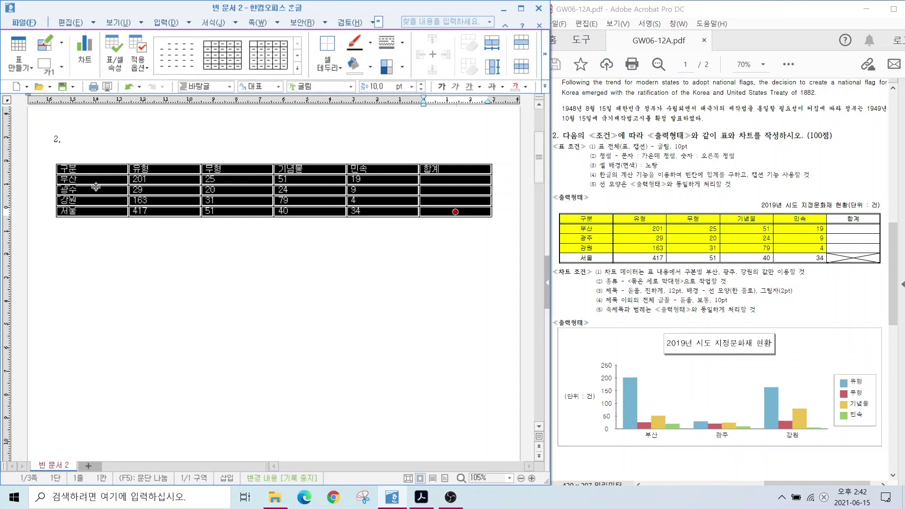
click(544, 87)
click(566, 122)
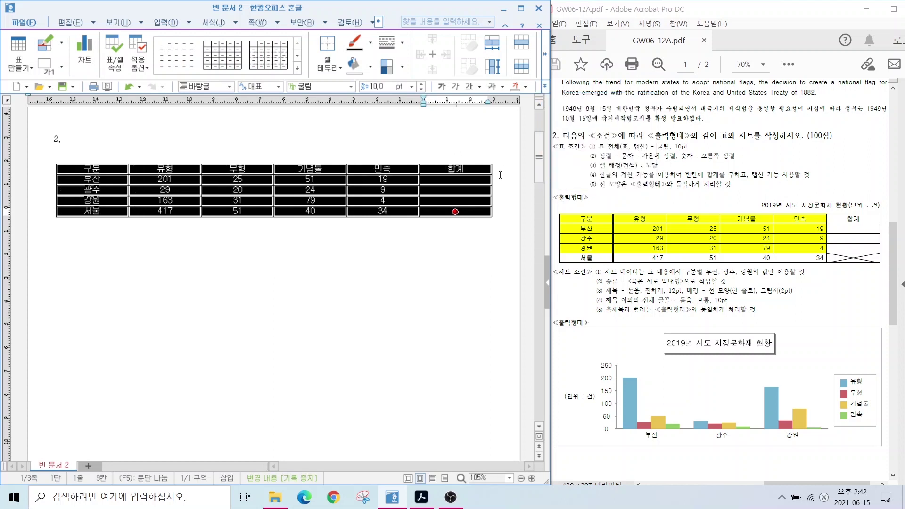
Right-align the number cells from 201 down to the last row
drag(157, 181, 485, 225)
click(545, 87)
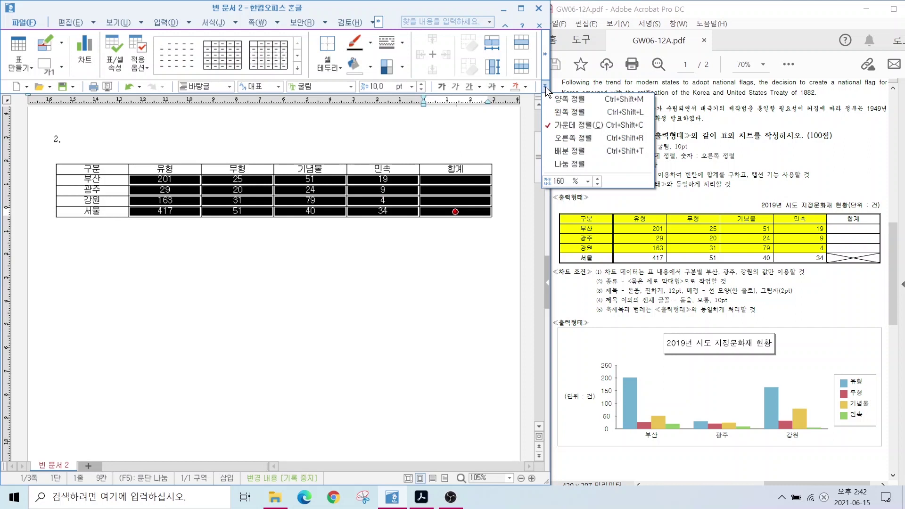
click(581, 139)
click(342, 304)
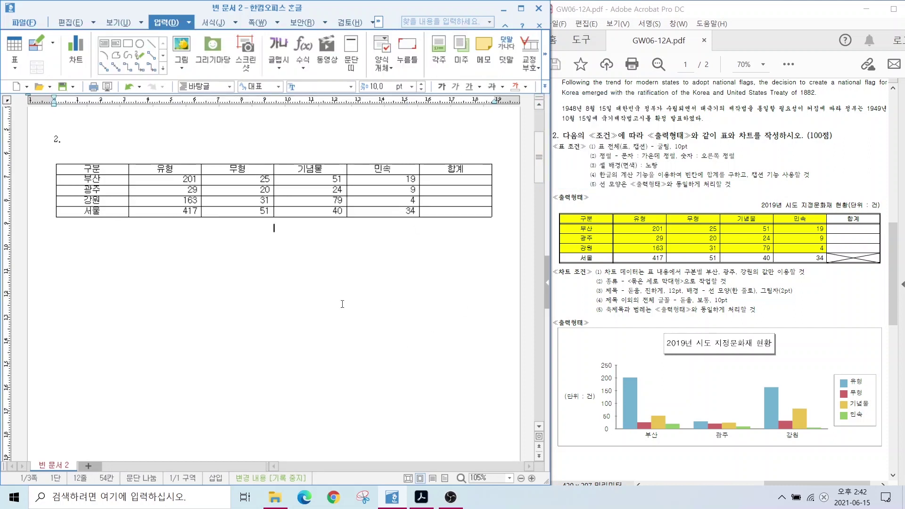
Select 구분 through 민속 for every row except 서울 and show the 셀 테두리/배경 submenu
drag(420, 171, 491, 206)
key(Escape)
mouse_move(577, 157)
mouse_down()
mouse_move(667, 174)
mouse_move(701, 200)
mouse_up()
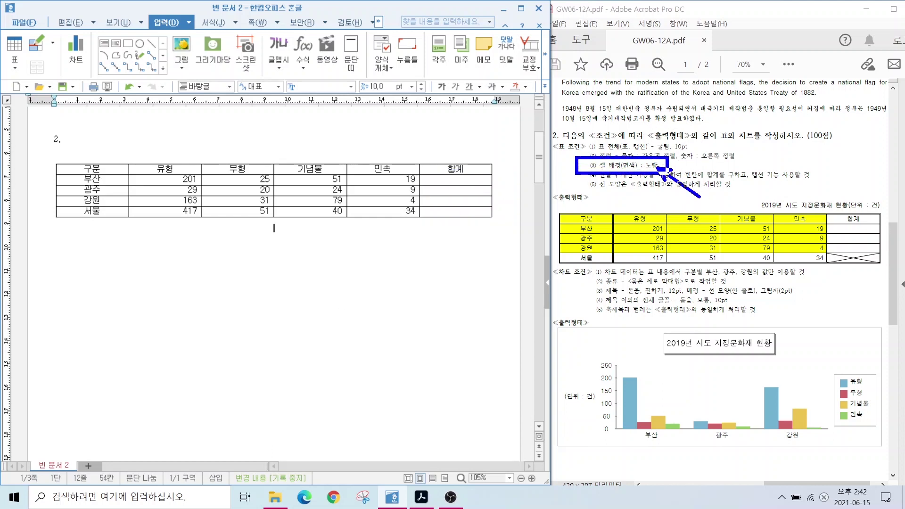
key(Escape)
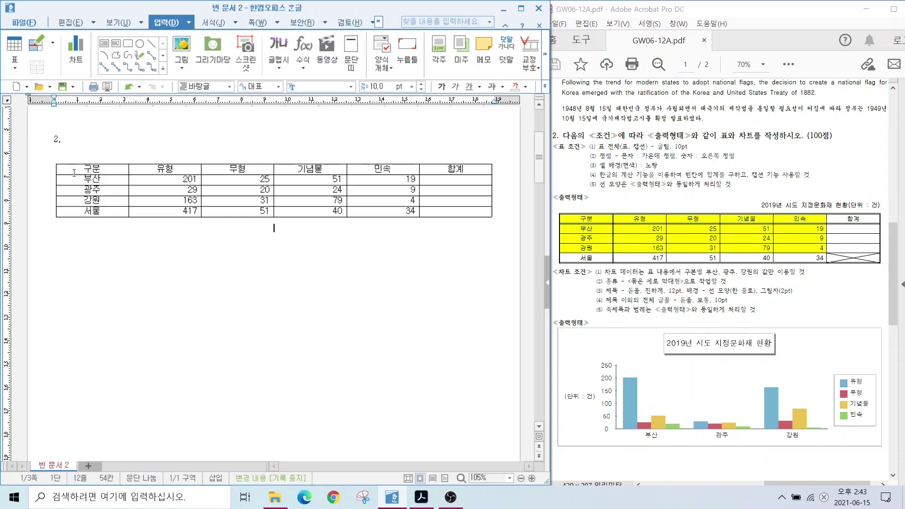
drag(75, 171, 384, 201)
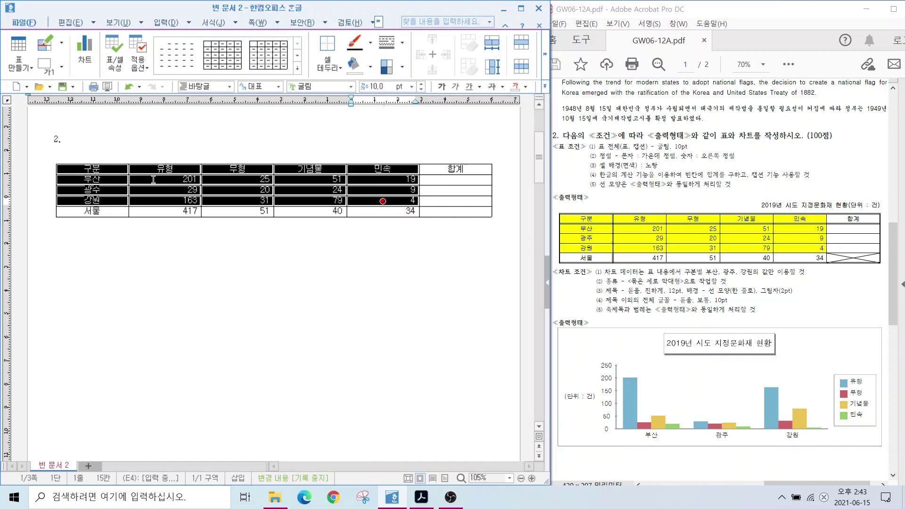
right_click(137, 178)
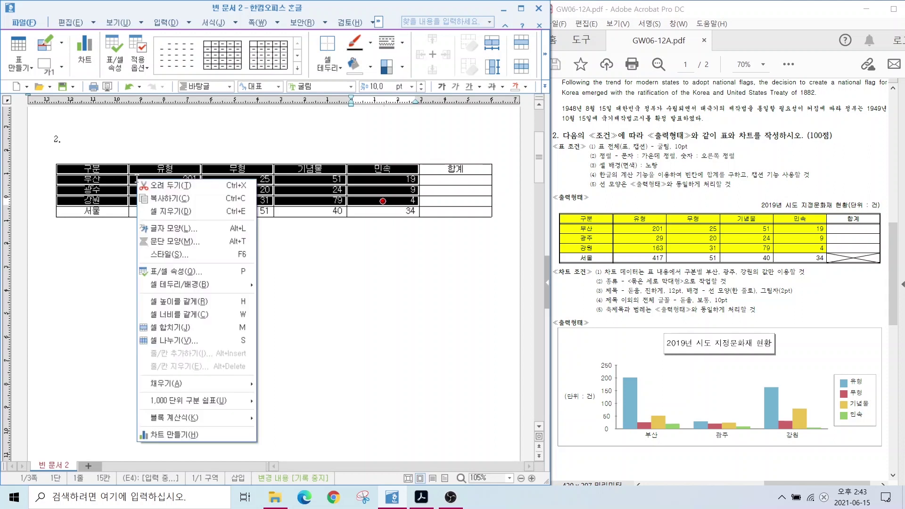
mouse_move(177, 286)
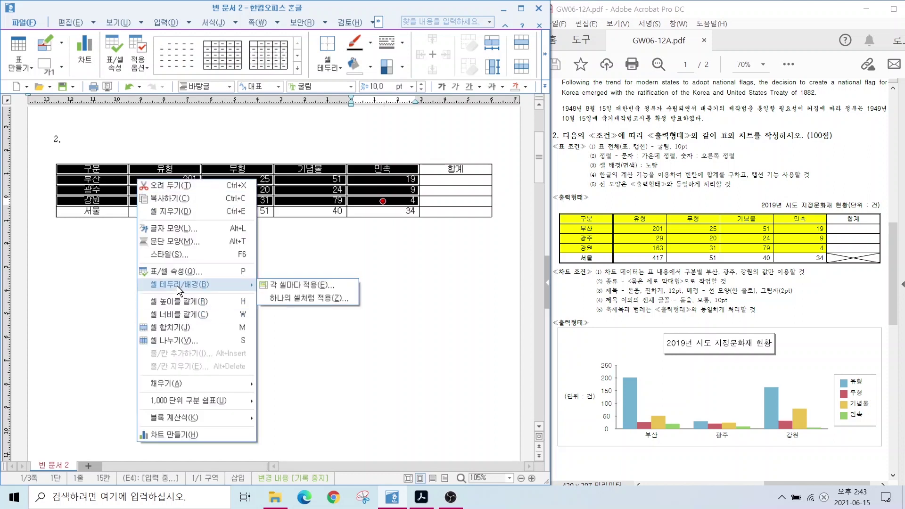
Try the 셀 테두리/배경 option and mark its C and L shortcut keys on screen
click(293, 285)
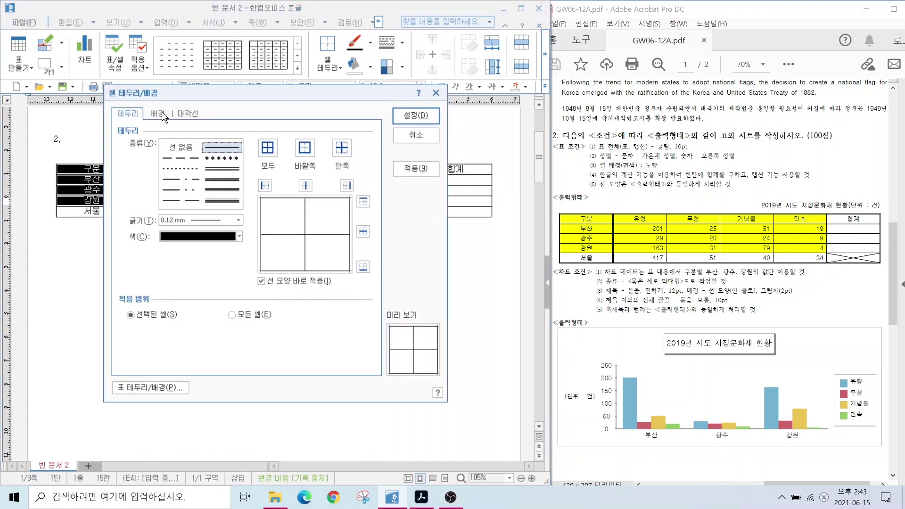
click(415, 115)
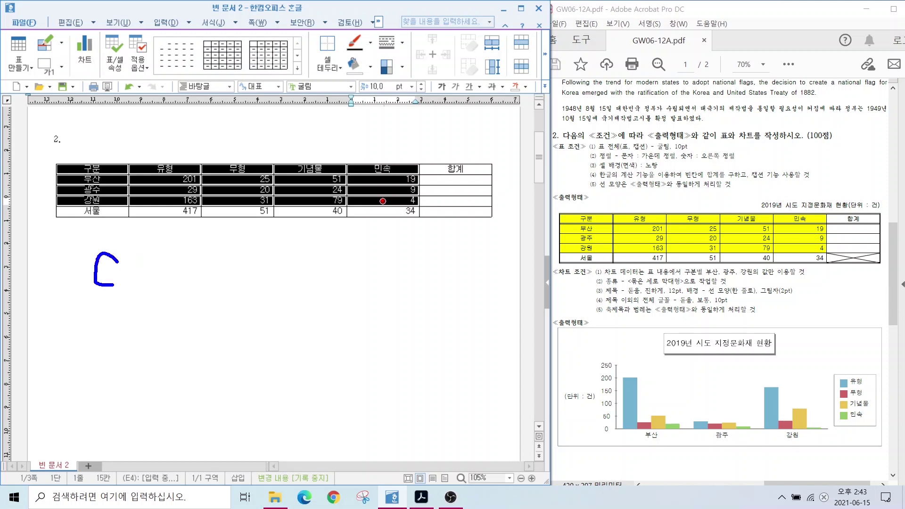
mouse_move(197, 256)
mouse_down()
mouse_move(197, 279)
mouse_move(234, 281)
mouse_up()
mouse_move(77, 240)
mouse_down()
mouse_move(142, 300)
mouse_move(77, 299)
mouse_up()
mouse_move(181, 301)
mouse_down()
mouse_move(232, 235)
mouse_move(238, 300)
mouse_up()
Give the selected cells a yellow 면 색 background via the C shortcut
key(c)
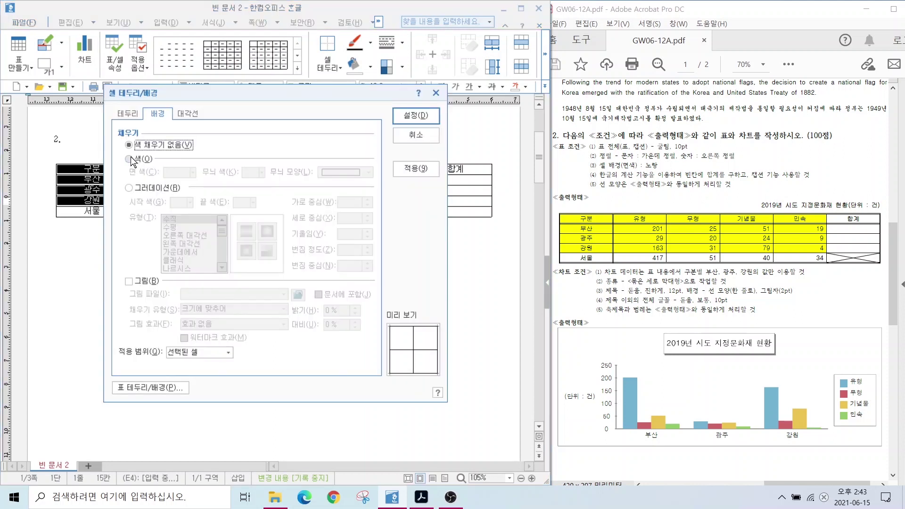
click(130, 159)
click(173, 171)
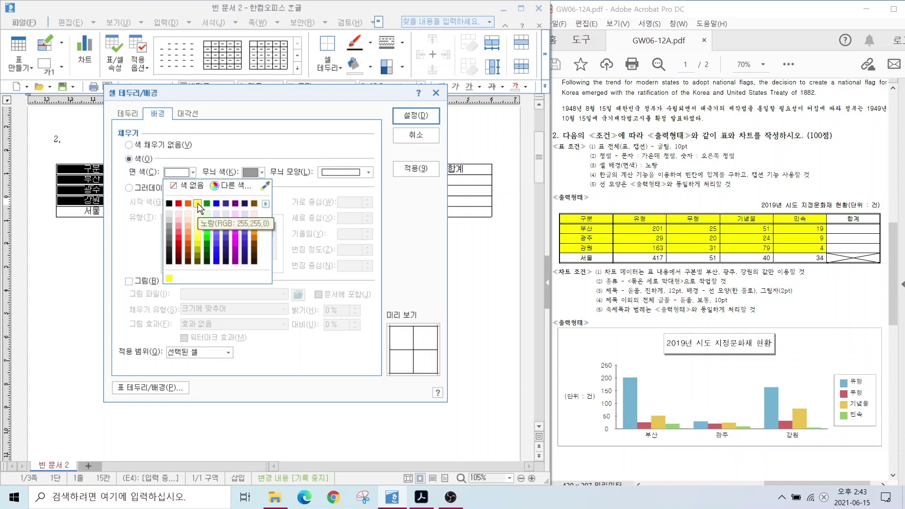
click(197, 203)
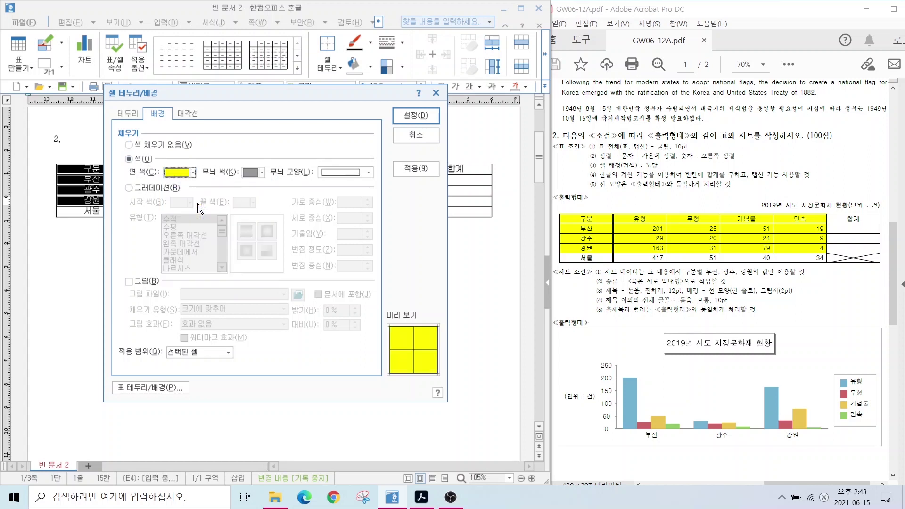
click(177, 173)
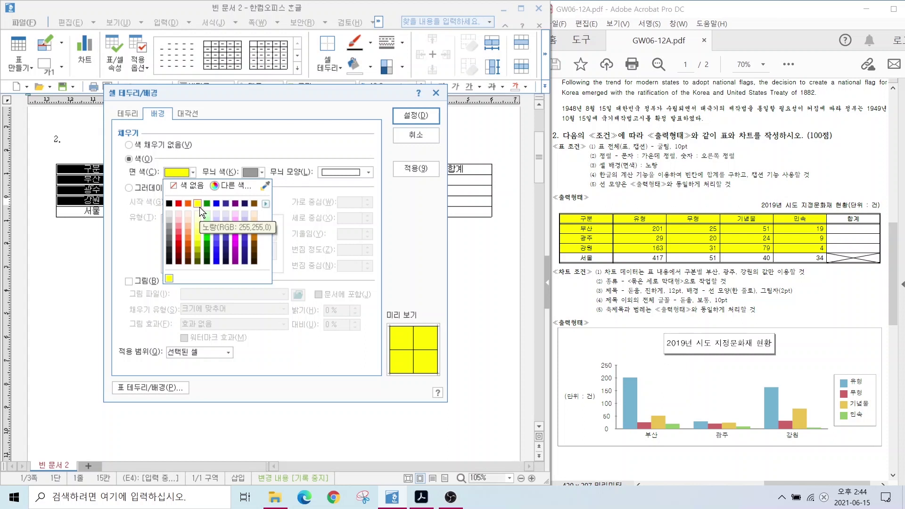
click(266, 204)
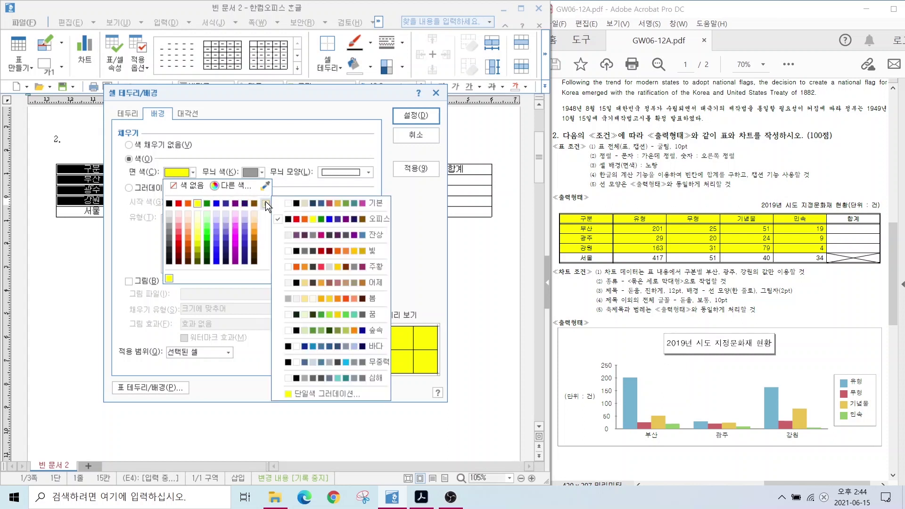
click(367, 217)
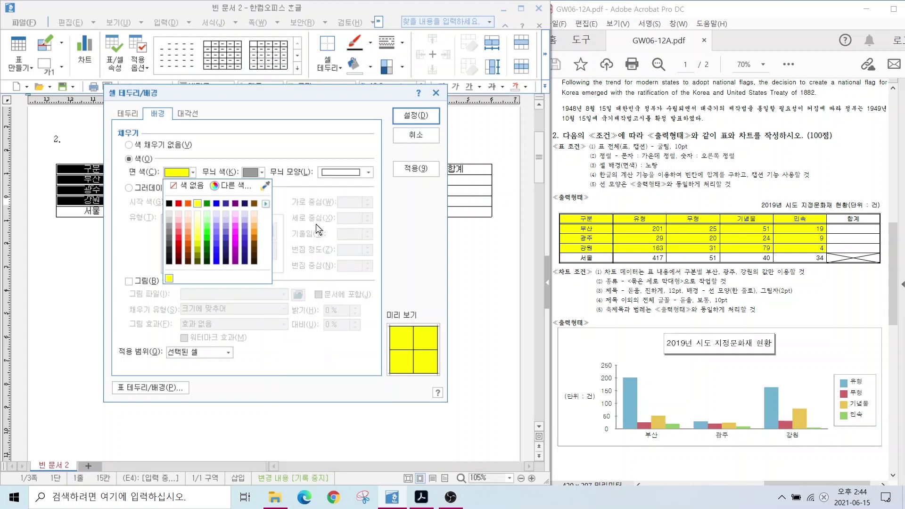
click(197, 203)
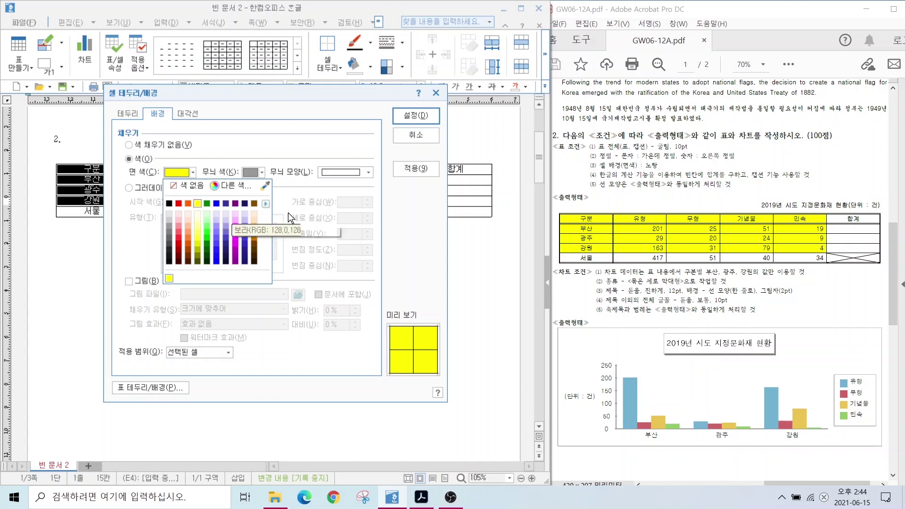
key(Return)
click(273, 227)
drag(590, 175, 768, 175)
drag(771, 140, 742, 217)
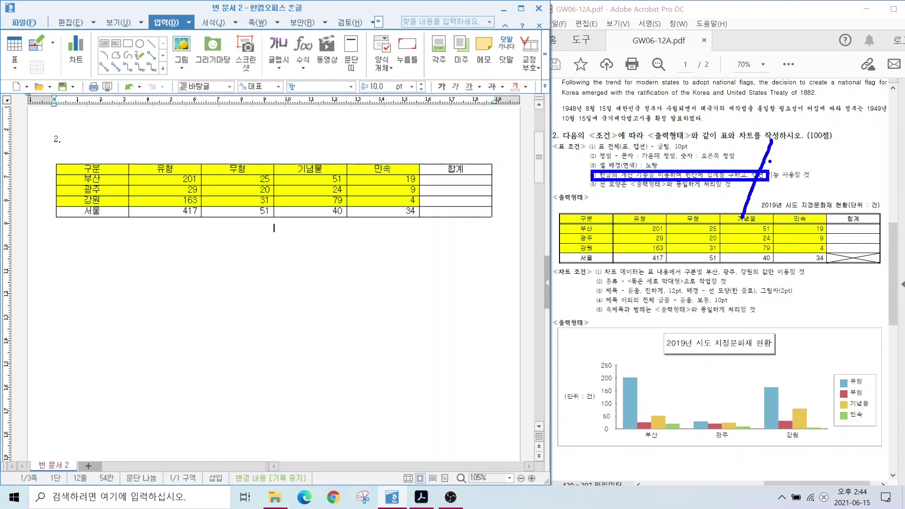
Block-sum the 부산–강원 figures into 합계, giving 296, 82 and 277
key(Escape)
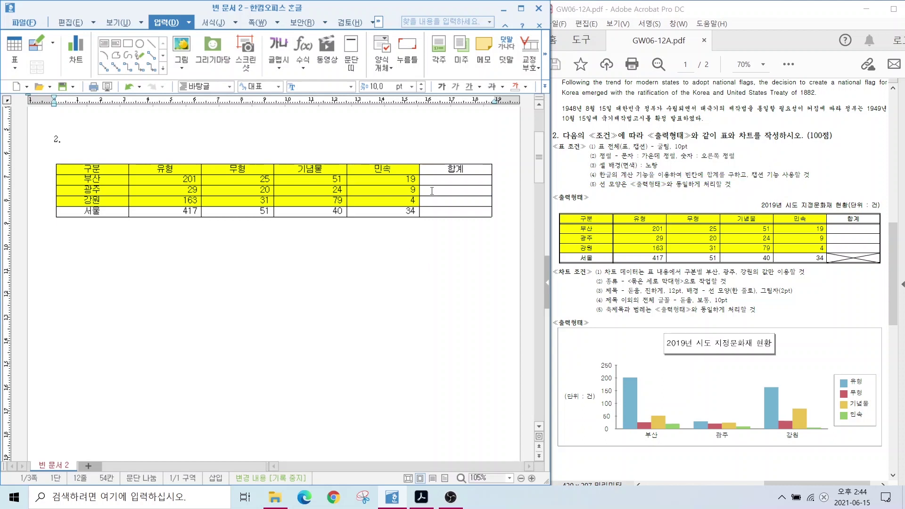
drag(418, 173, 498, 206)
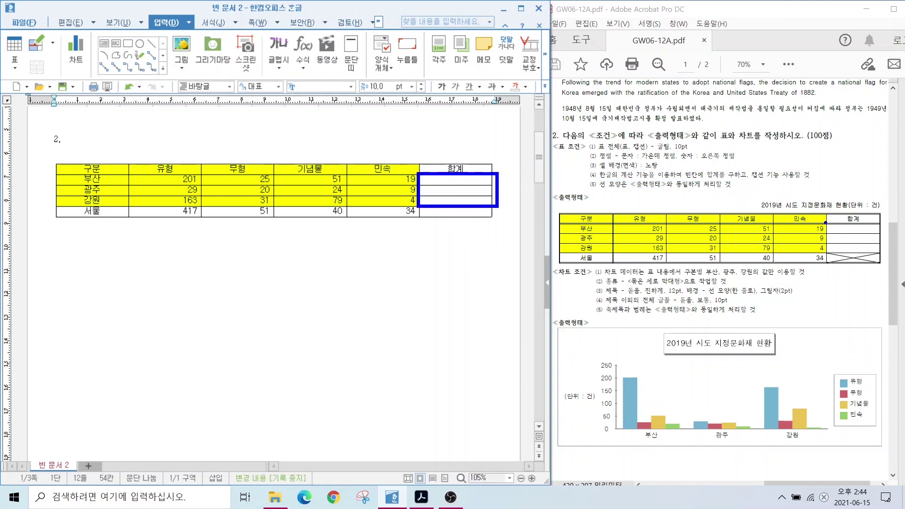
mouse_move(865, 253)
mouse_down()
mouse_move(850, 270)
mouse_move(857, 263)
mouse_move(866, 271)
mouse_up()
click(174, 183)
drag(173, 183, 438, 200)
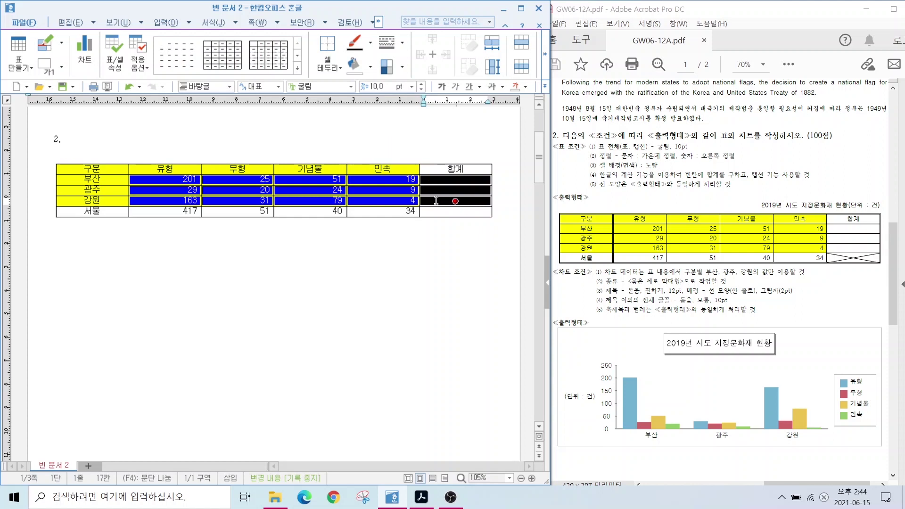
right_click(436, 200)
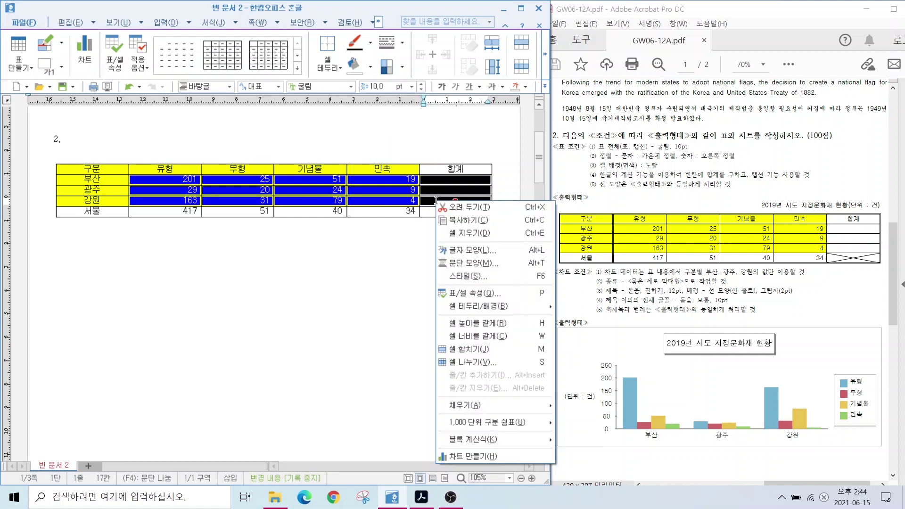
mouse_move(495, 438)
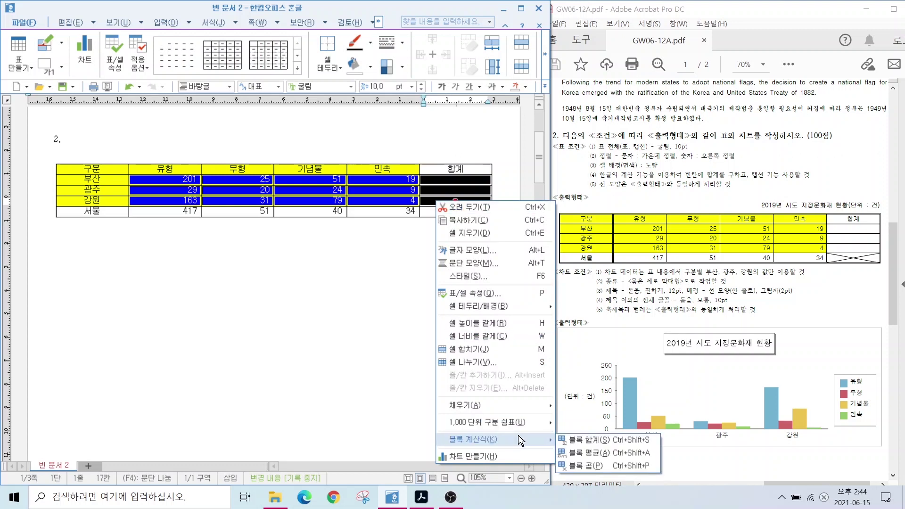
click(596, 439)
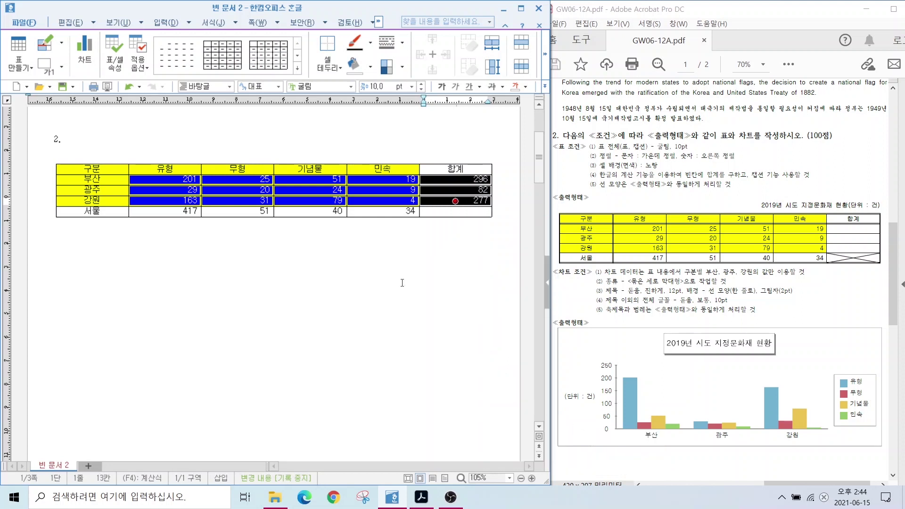
click(427, 295)
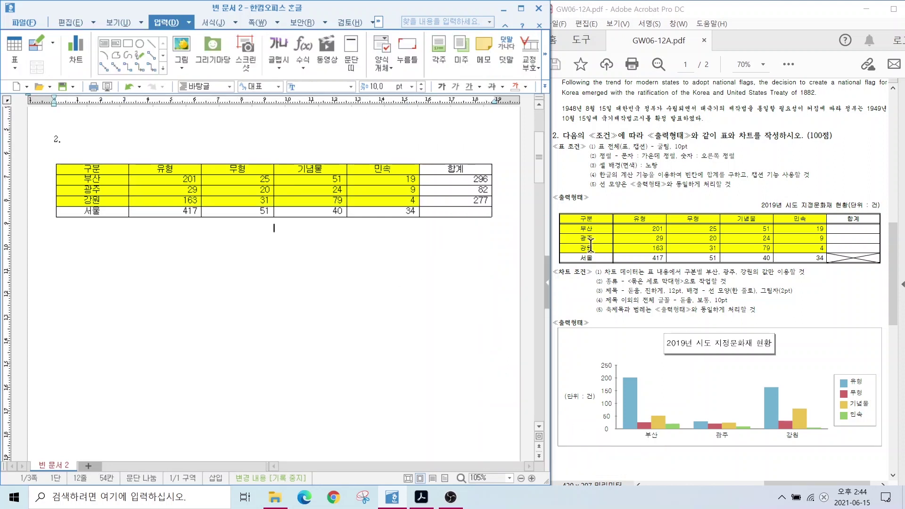
drag(743, 162, 823, 188)
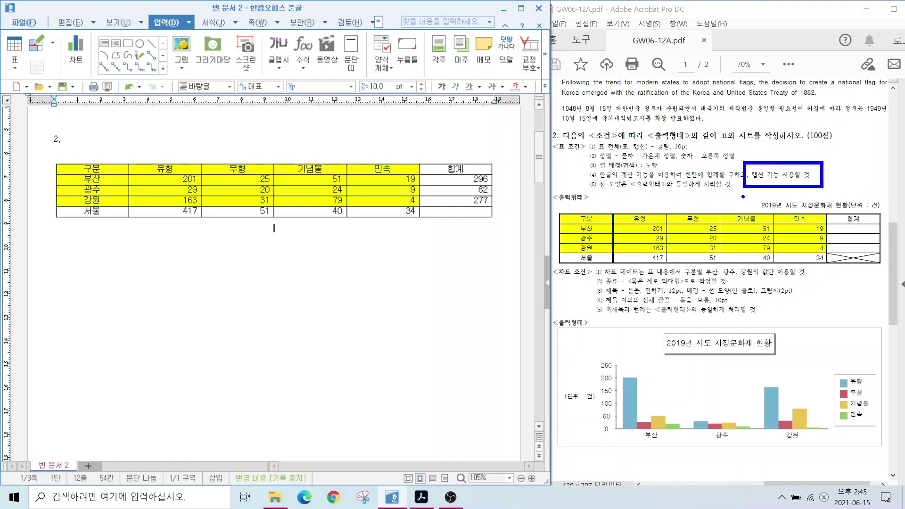
drag(749, 195, 891, 215)
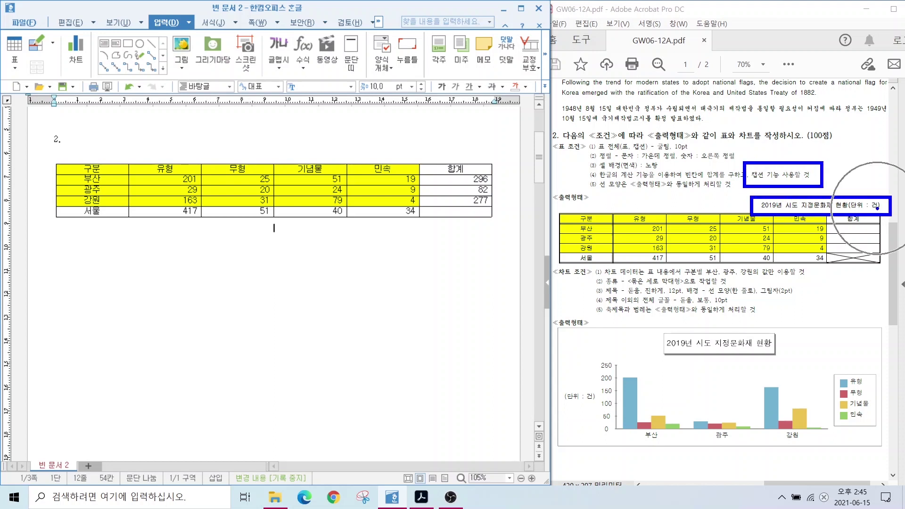
mouse_move(824, 173)
mouse_down()
mouse_move(865, 196)
mouse_move(873, 183)
mouse_up()
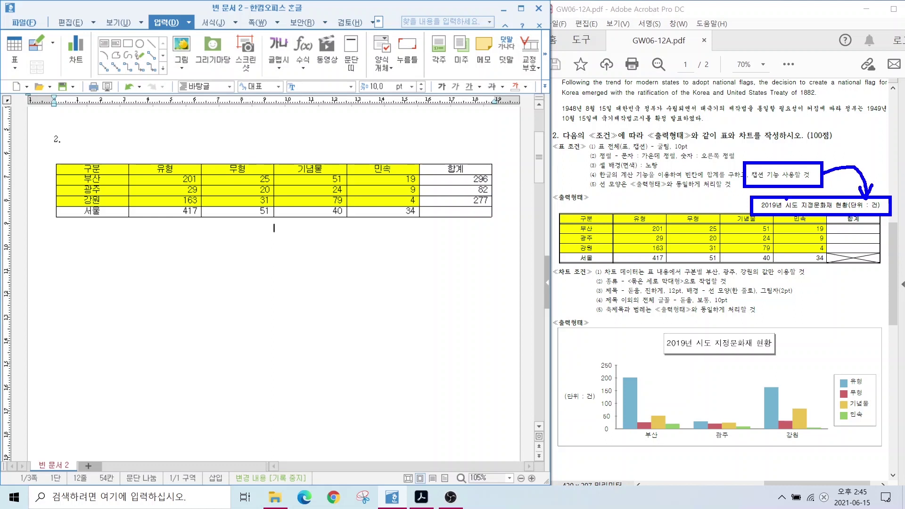
key(Escape)
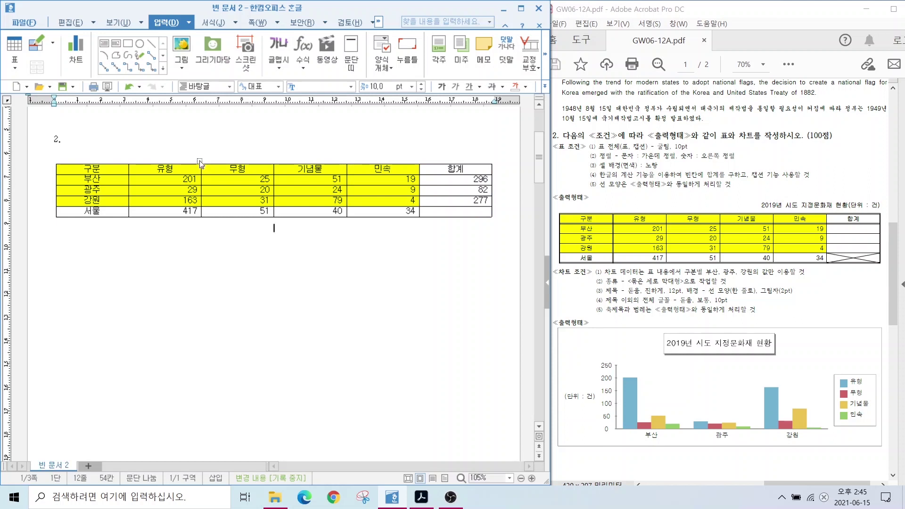
click(200, 164)
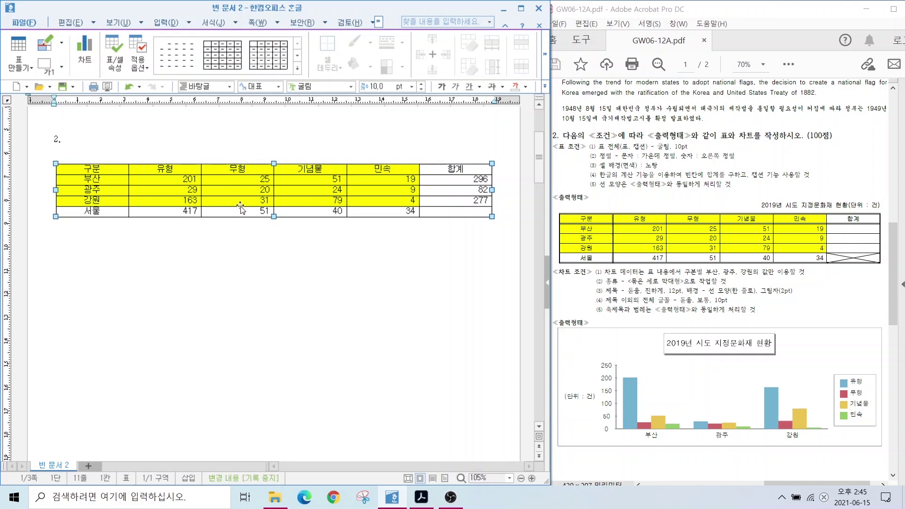
Add a 표 1 caption below the table
right_click(231, 178)
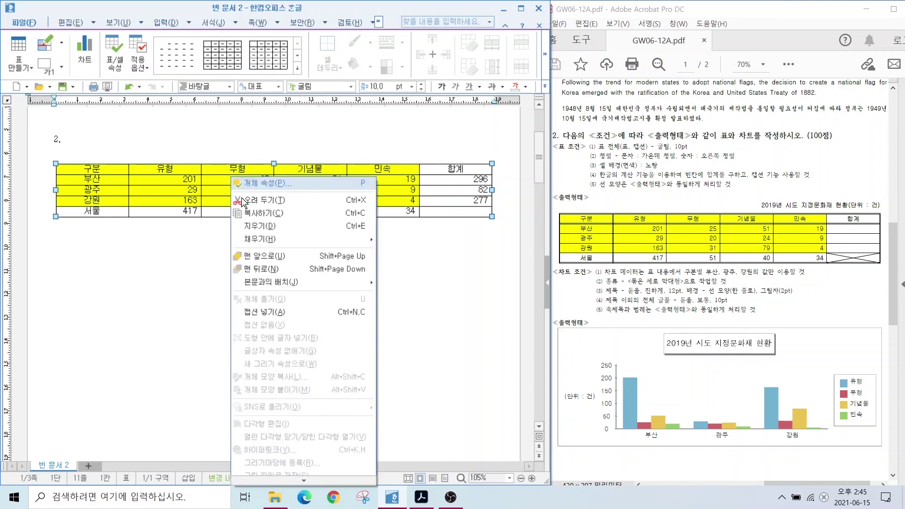
click(267, 310)
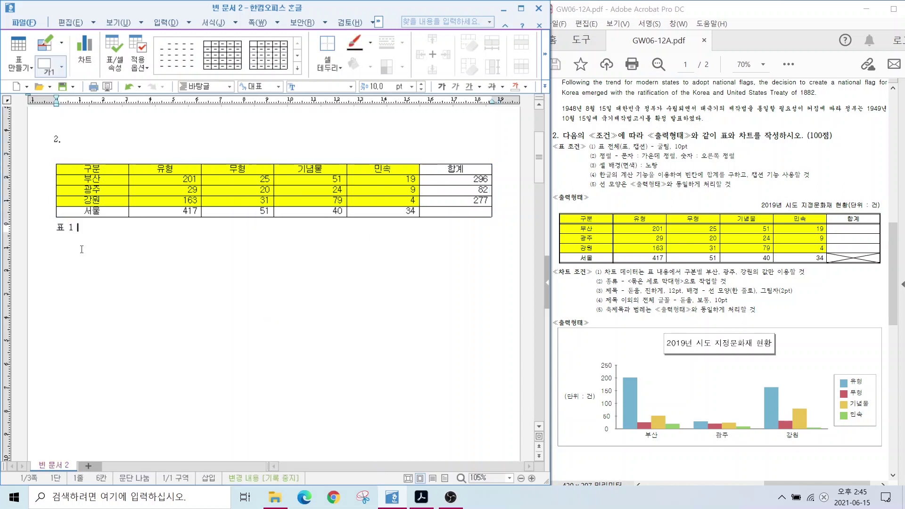
mouse_move(40, 214)
mouse_down()
mouse_move(95, 238)
mouse_move(48, 252)
mouse_move(88, 222)
mouse_up()
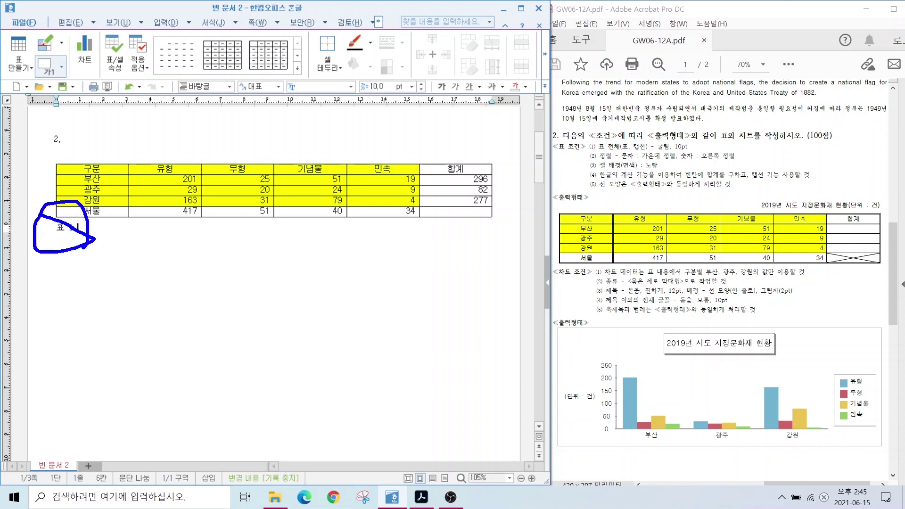
key(Escape)
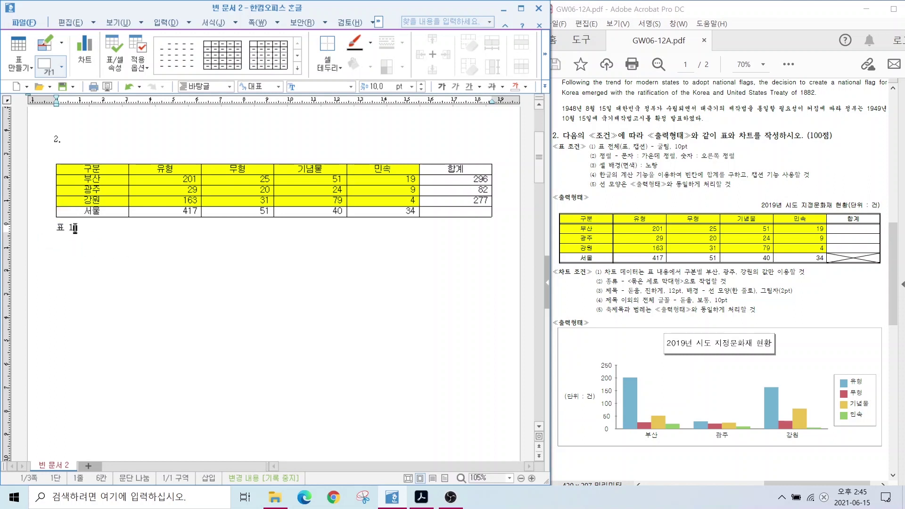
Replace the caption with '2019년 시도 지정문화재 현황(단위 : 건)' and select it
drag(79, 228, 27, 228)
key(F12)
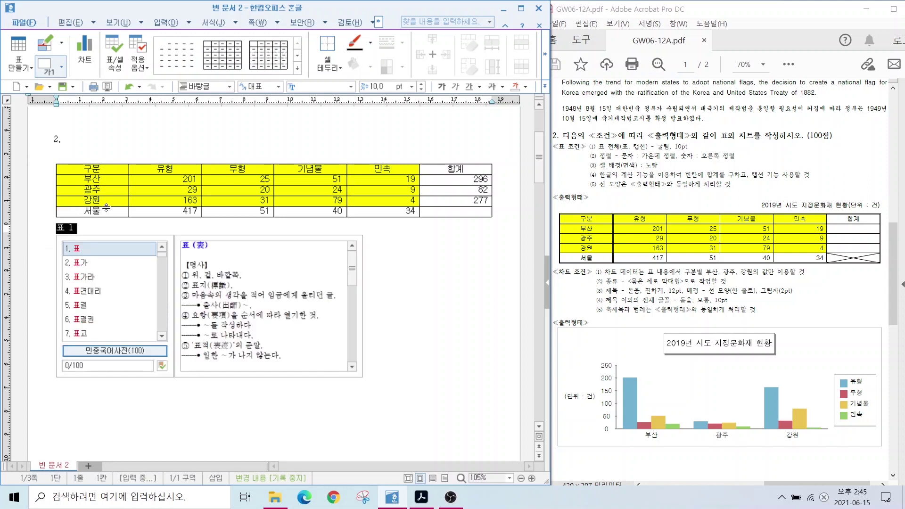
text(201)
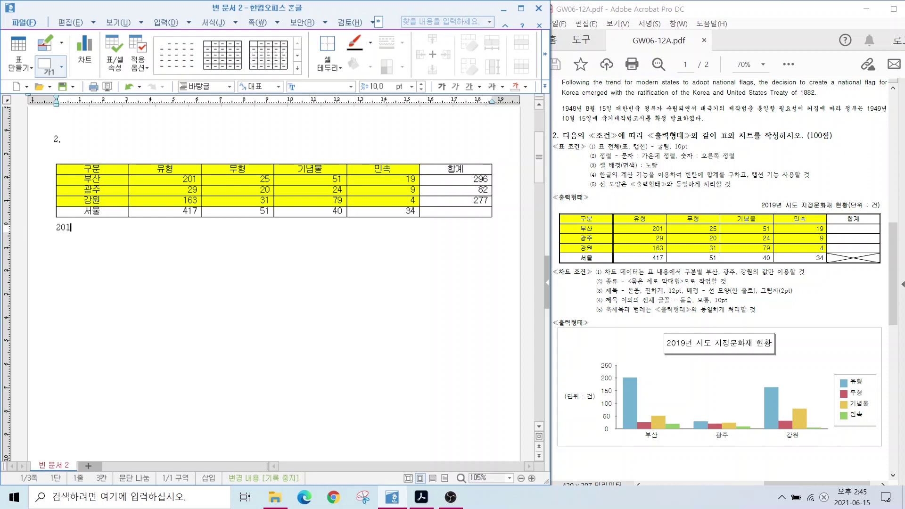
text(9년 시도 지)
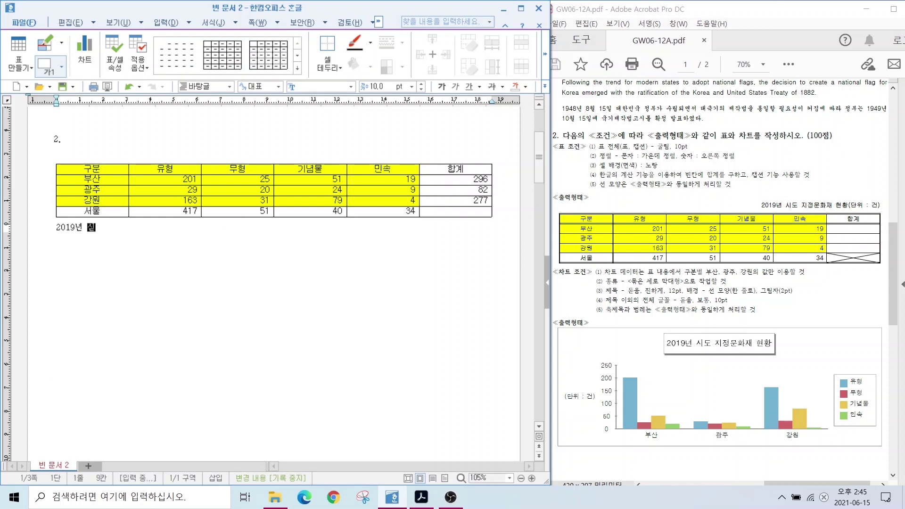
text(정문화재 현)
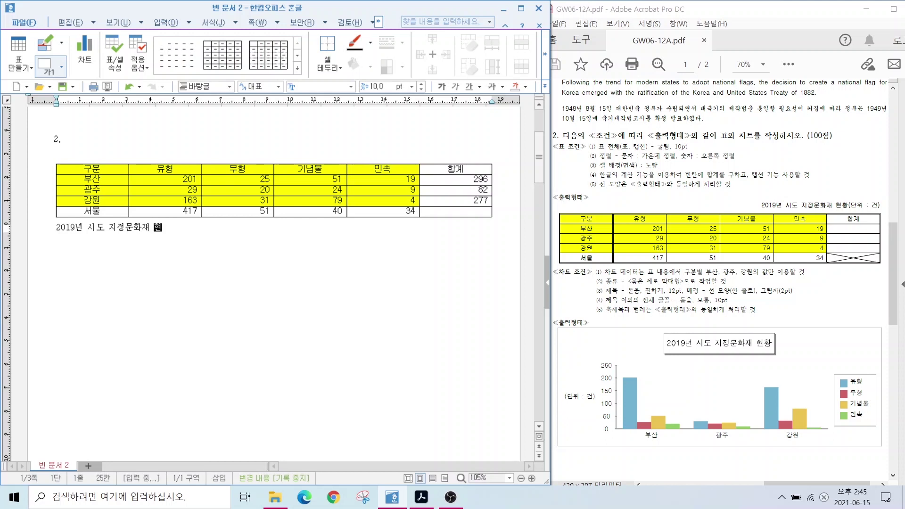
text(황(단위 : 건))
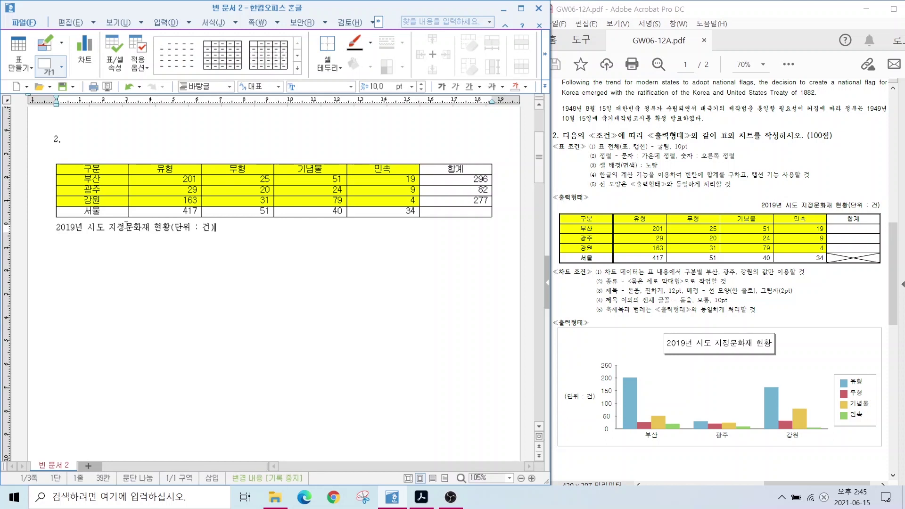
mouse_move(583, 141)
mouse_down()
mouse_move(737, 158)
mouse_move(730, 153)
mouse_up()
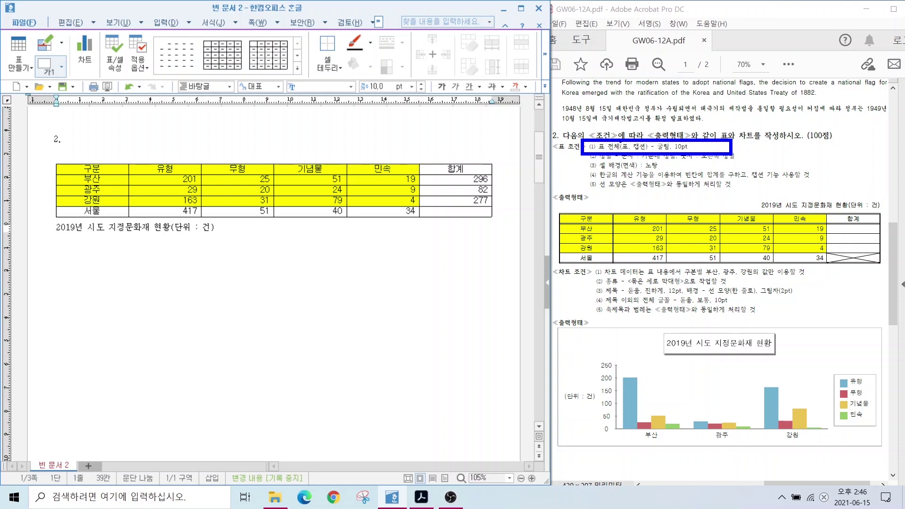
drag(594, 97, 619, 140)
drag(653, 93, 639, 140)
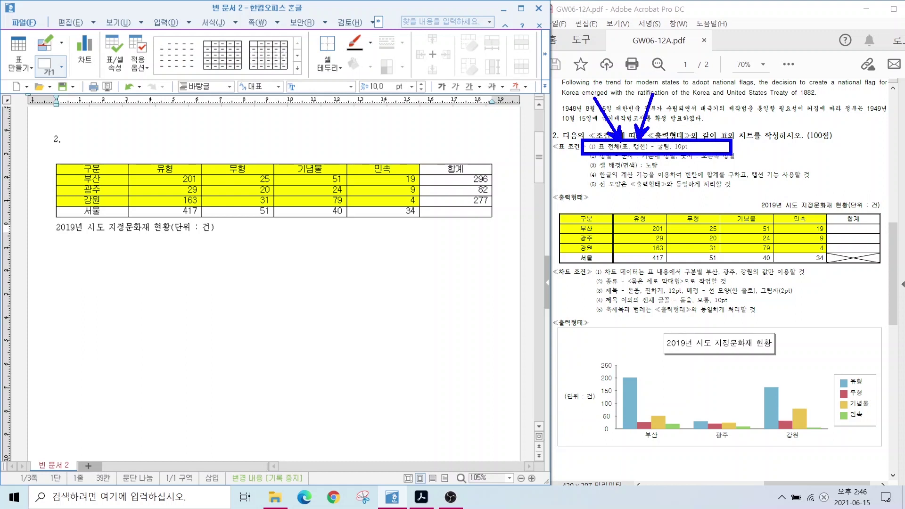
key(Escape)
drag(224, 230, 35, 230)
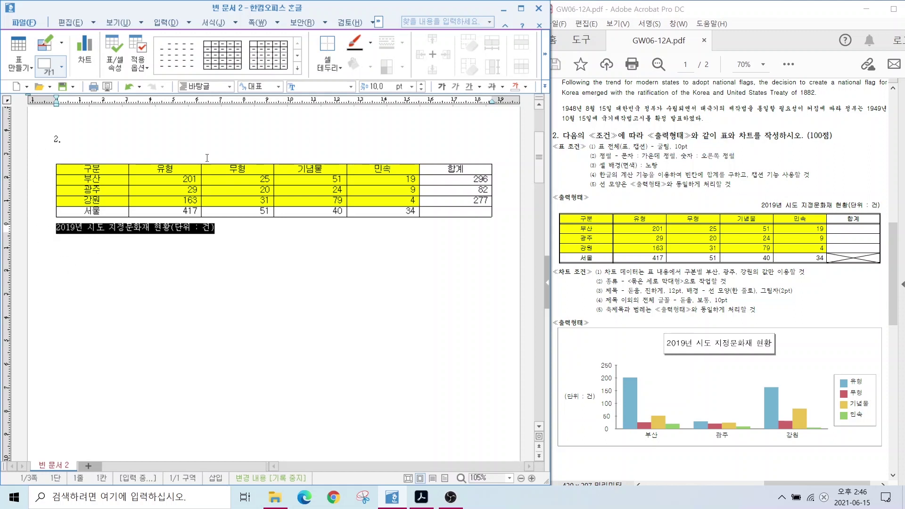
Format the 2019년 시도 지정문화재 현황 caption in 굴림, right-aligned
click(351, 86)
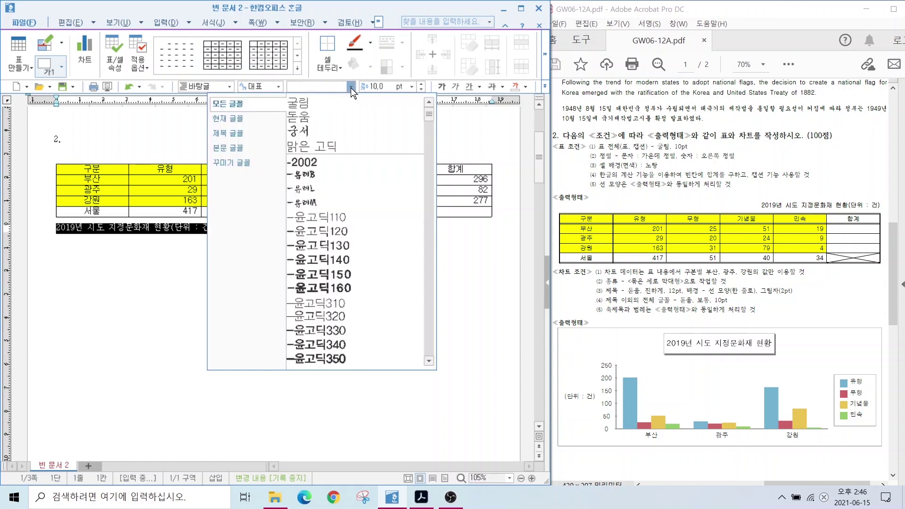
click(317, 105)
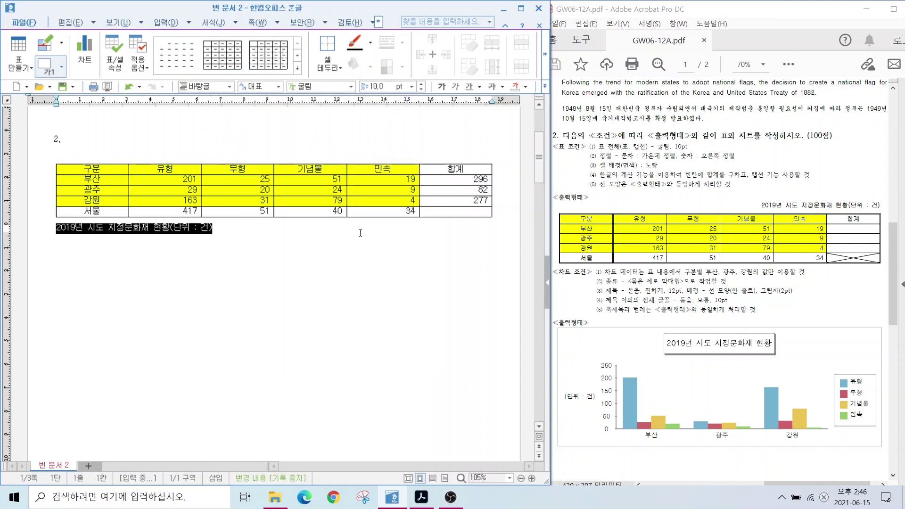
click(545, 87)
click(567, 139)
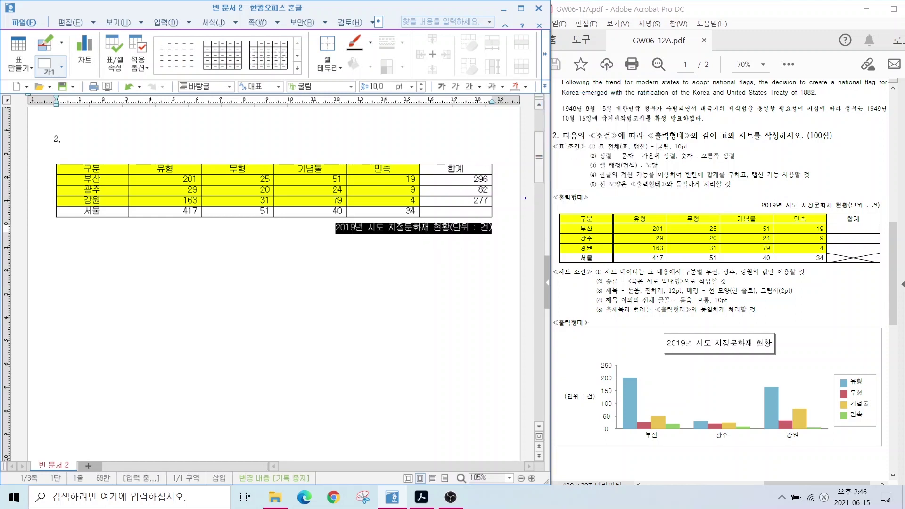
mouse_move(498, 234)
mouse_down()
mouse_move(501, 141)
mouse_move(478, 141)
mouse_move(471, 152)
mouse_up()
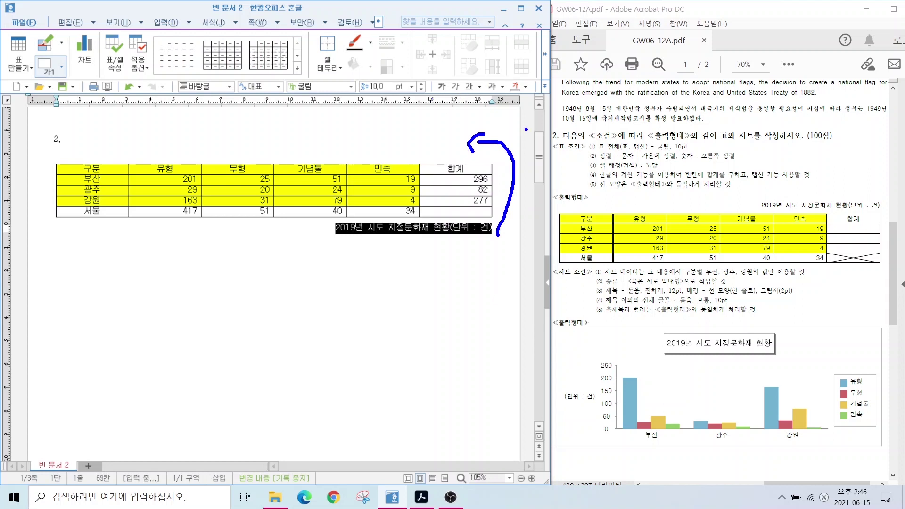
key(Escape)
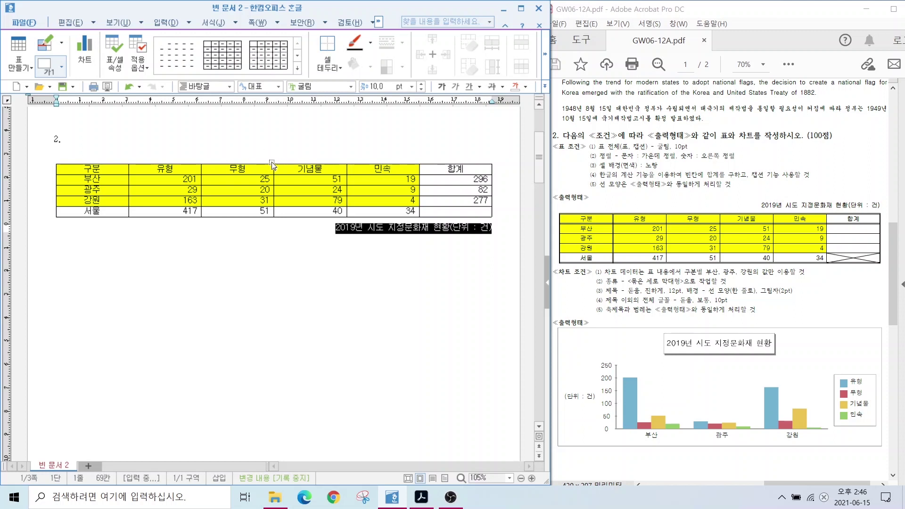
Move the caption '2019년 시도 지정문화재 현황(단위 : 건)' from below the table to above it
click(269, 165)
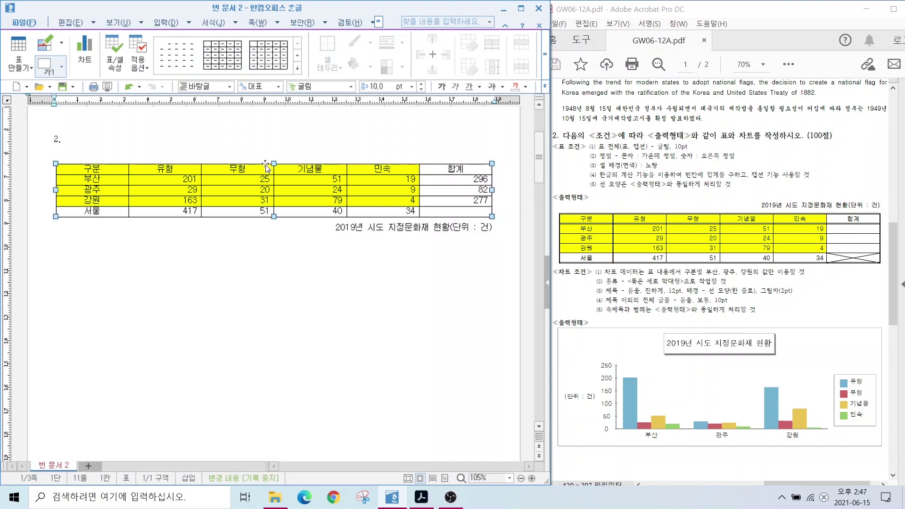
right_click(266, 166)
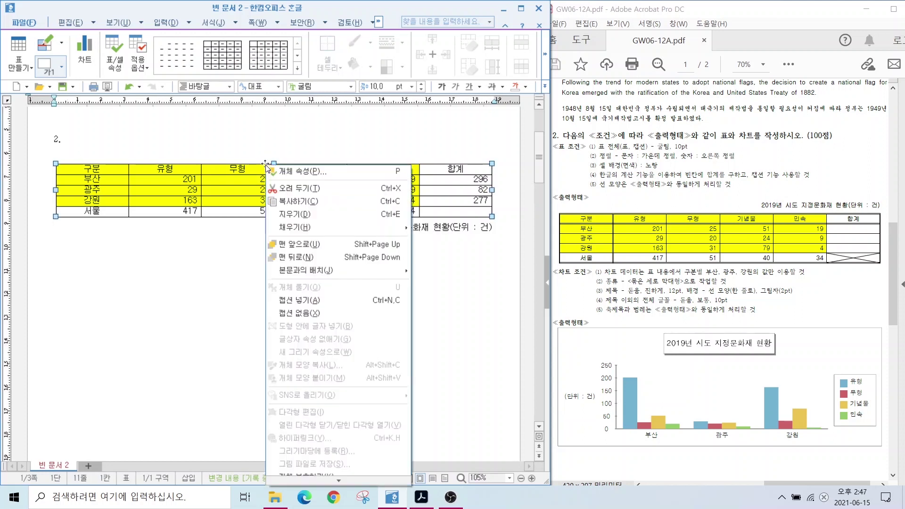
click(288, 172)
key(alt)
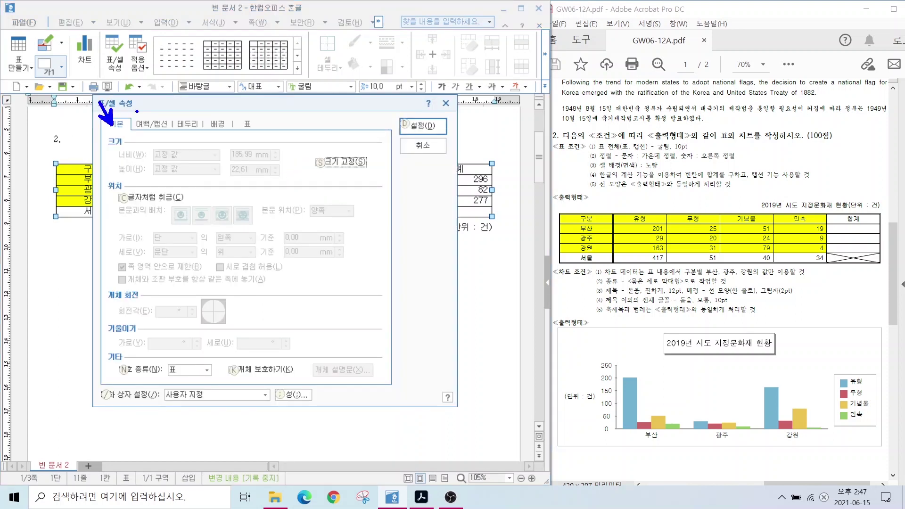
drag(152, 118, 144, 97)
key(Escape)
click(153, 122)
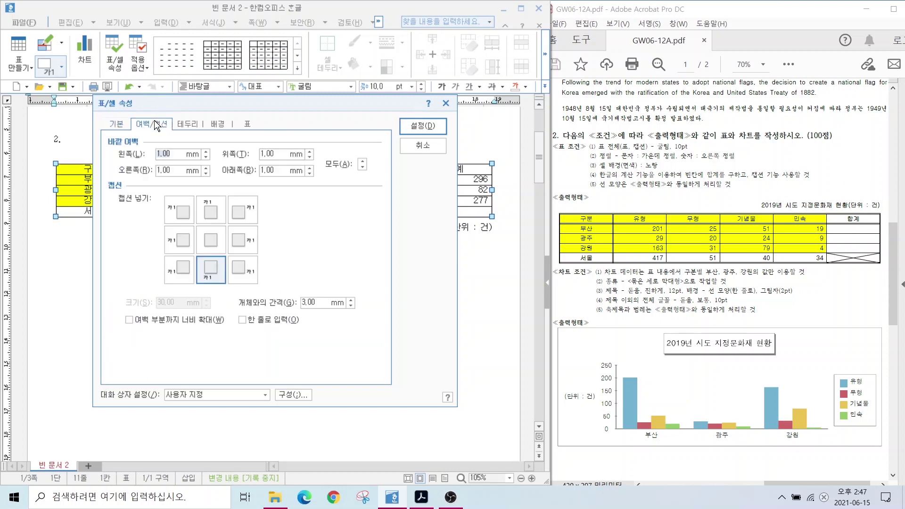
key(alt+2)
mouse_move(185, 249)
mouse_down()
mouse_move(232, 291)
mouse_move(252, 235)
mouse_move(237, 212)
mouse_move(231, 225)
mouse_move(241, 237)
mouse_up()
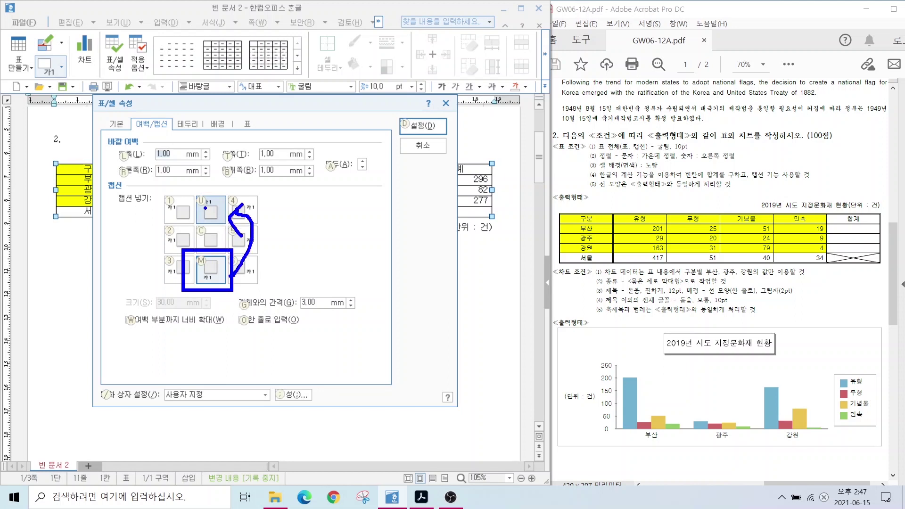
key(Escape)
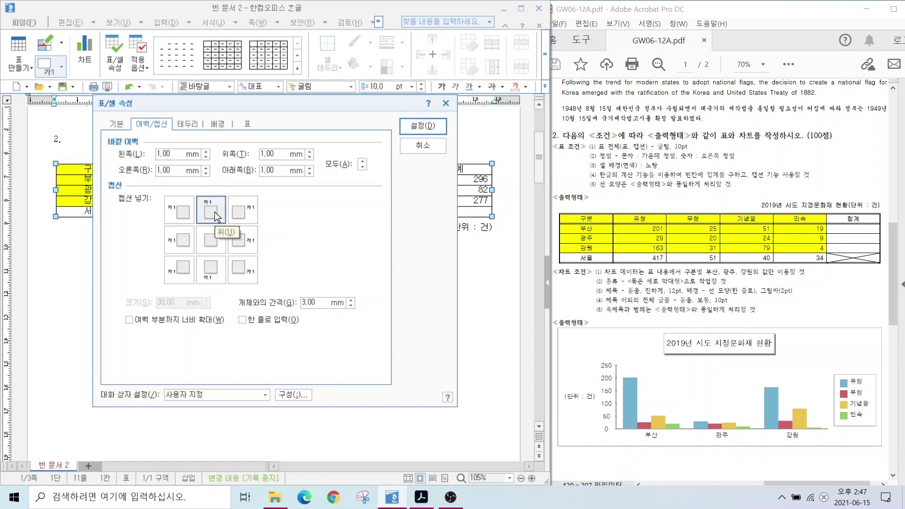
click(423, 126)
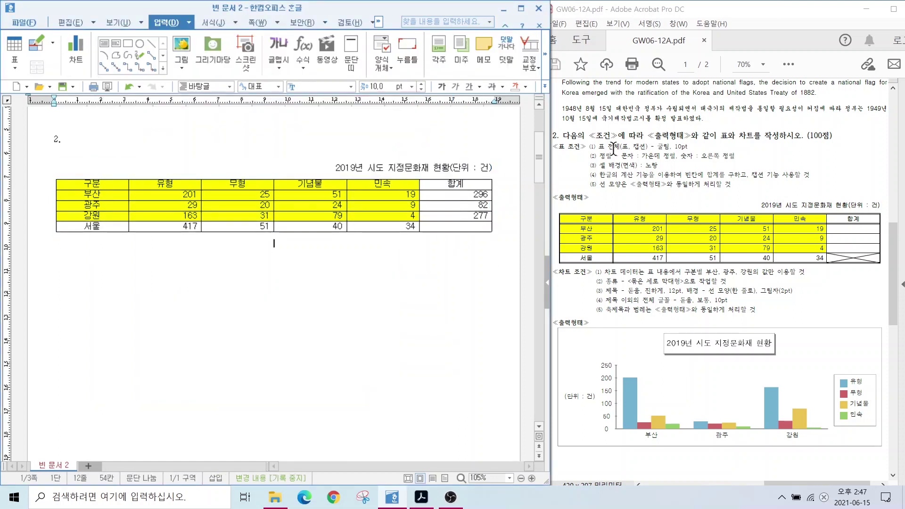
Select every table cell, make all rows two steps taller, and bring up cell border settings
drag(587, 179, 744, 194)
drag(114, 190, 237, 215)
drag(292, 218, 462, 230)
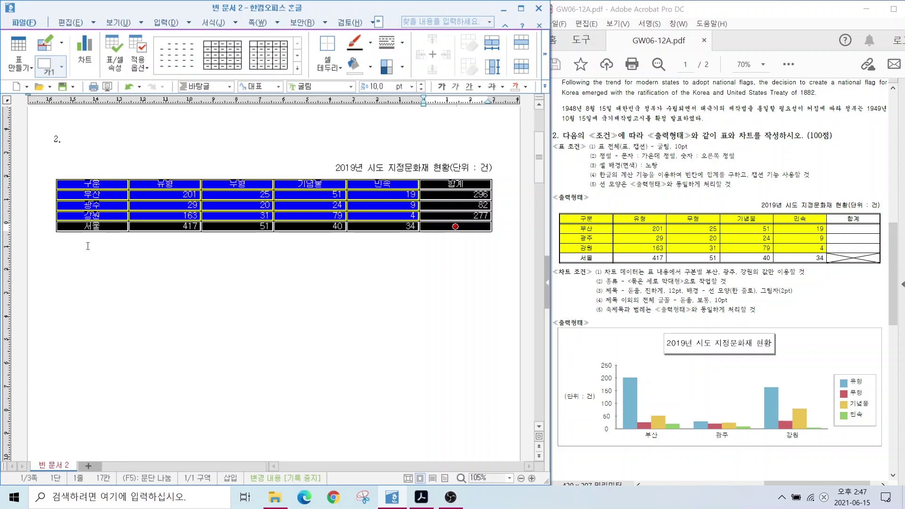
key(ctrl+Down)
key(ctrl+Down)
key(ctrl+Down)
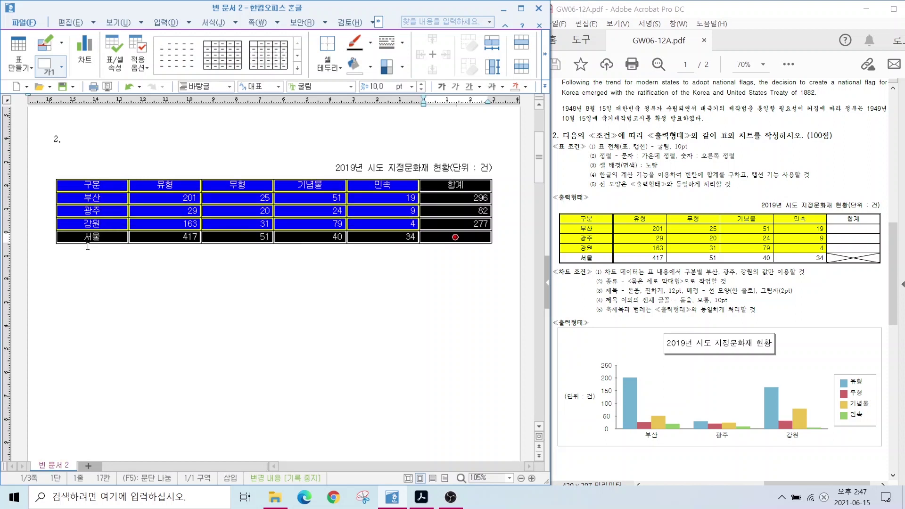
key(ctrl+Down)
key(ctrl+Down)
key(ctrl+Down)
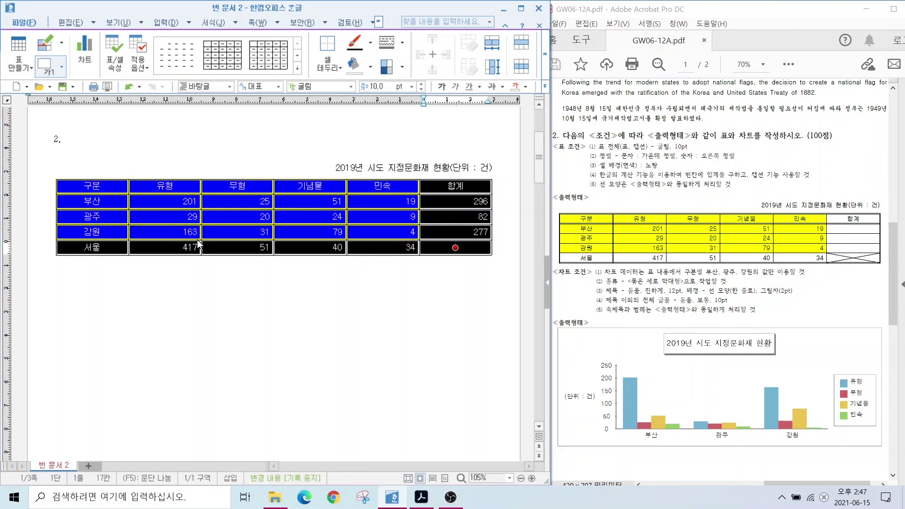
key(l)
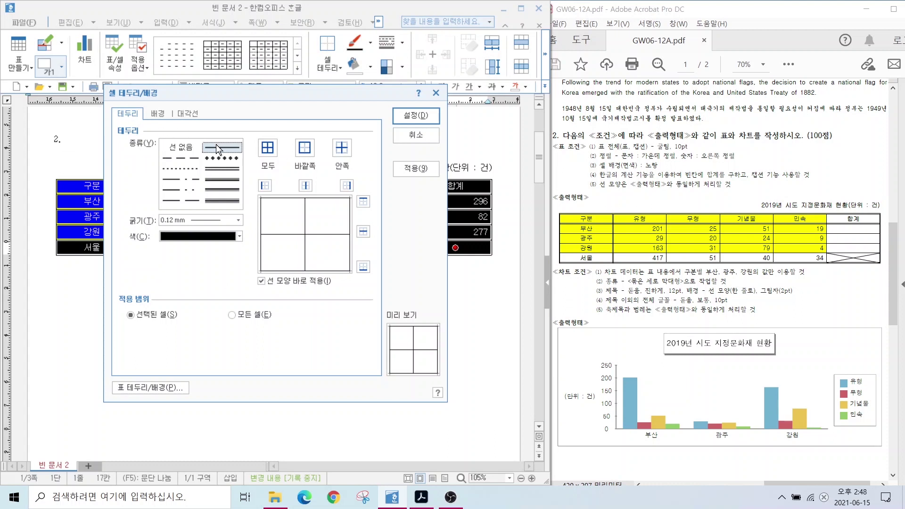
Give the whole table a double-line outer border
click(222, 169)
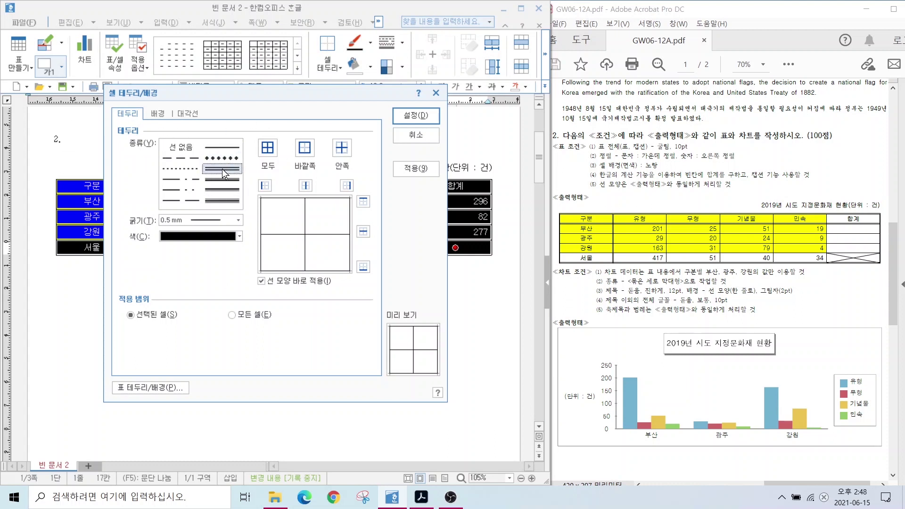
click(308, 148)
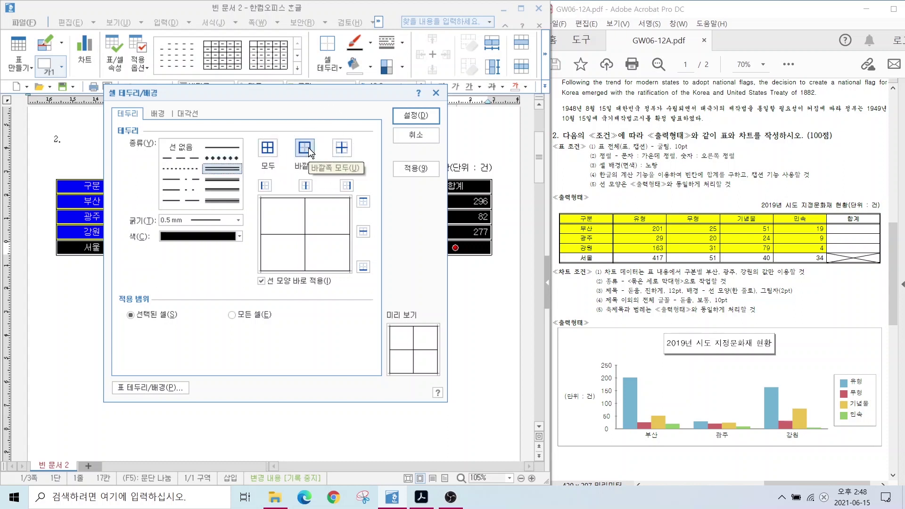
click(415, 115)
click(345, 326)
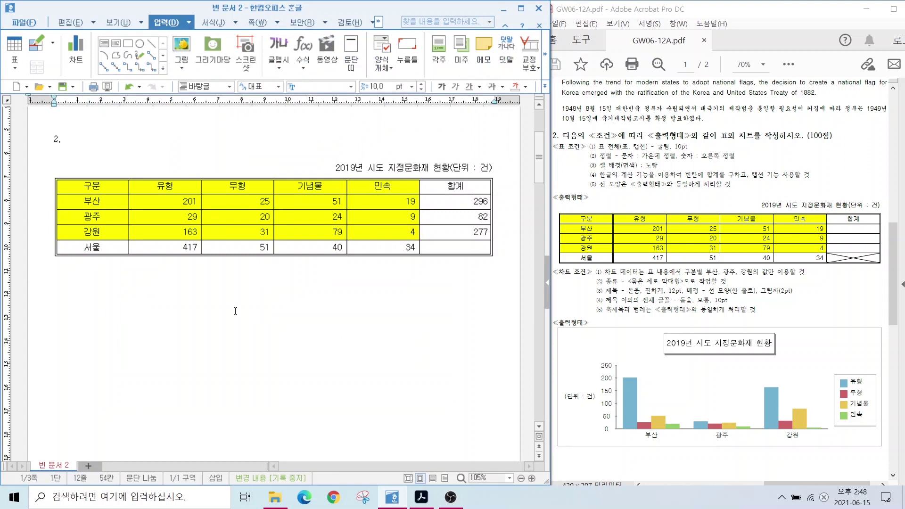
drag(549, 224, 894, 224)
drag(615, 193, 614, 290)
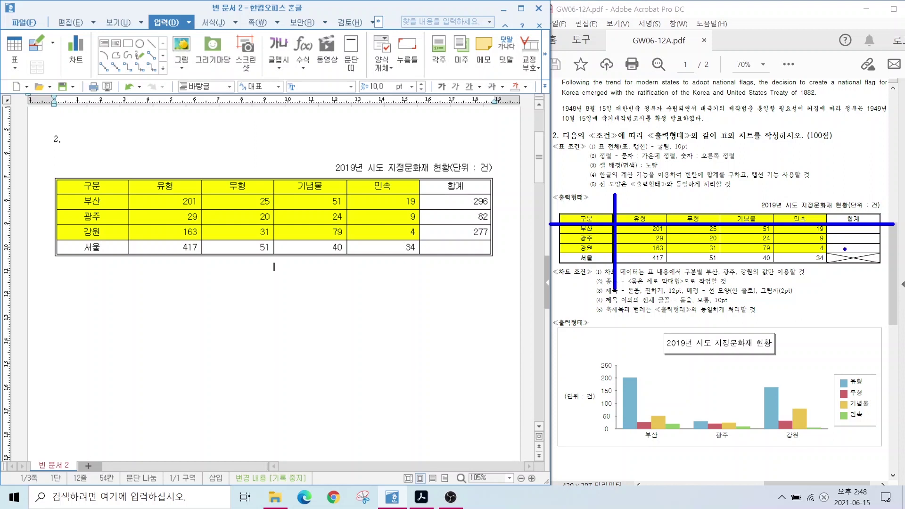
mouse_move(866, 250)
mouse_down()
mouse_move(829, 274)
mouse_move(882, 269)
mouse_up()
key(Escape)
Put a double line along the bottom edge of the header row
mouse_move(92, 186)
mouse_down()
mouse_move(449, 200)
mouse_move(456, 186)
mouse_up()
key(l)
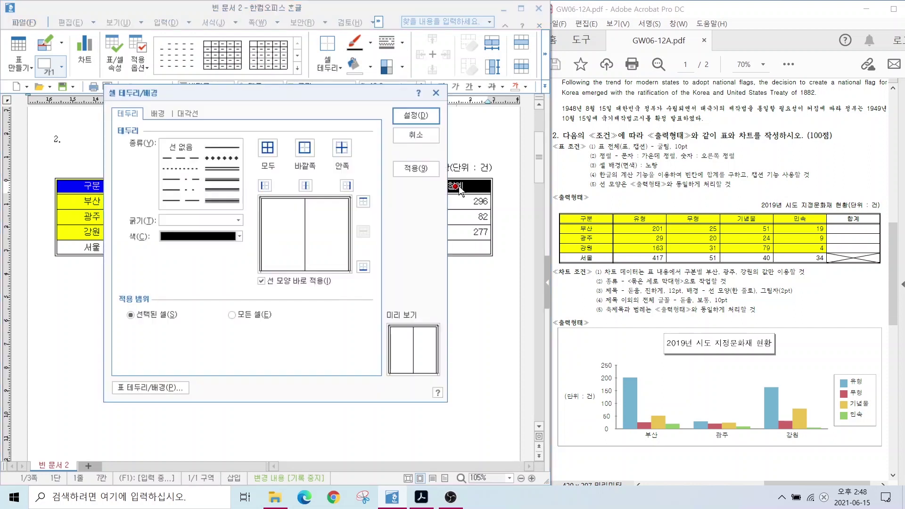
click(214, 167)
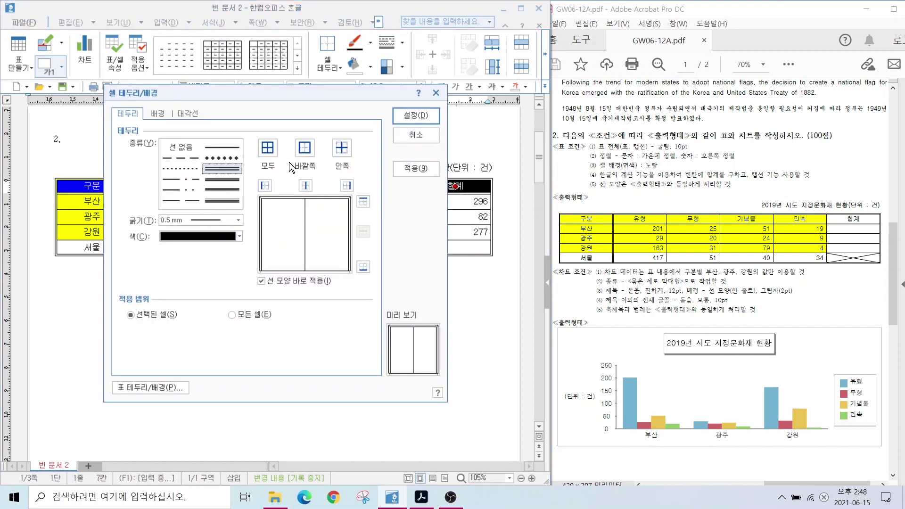
click(362, 267)
key(Return)
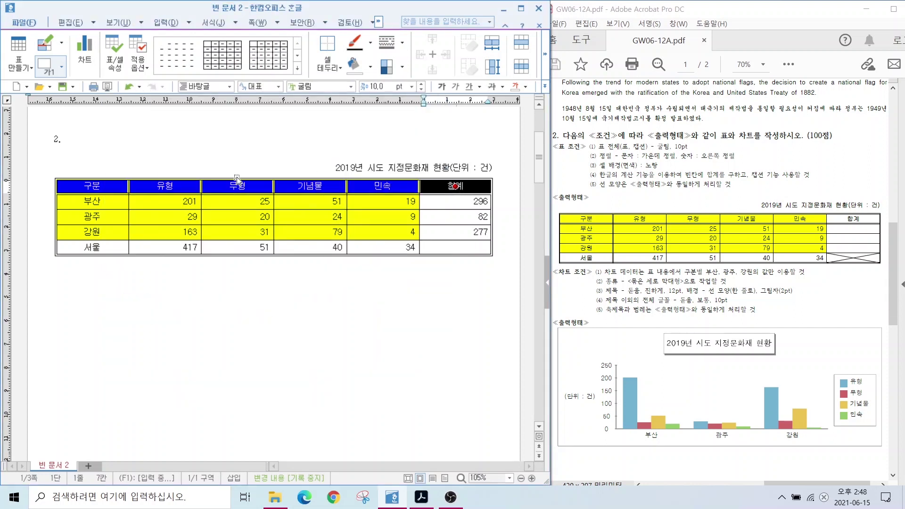
Surround the 구분 column cells, down to 서울, with a double-line outer border
drag(106, 185, 98, 249)
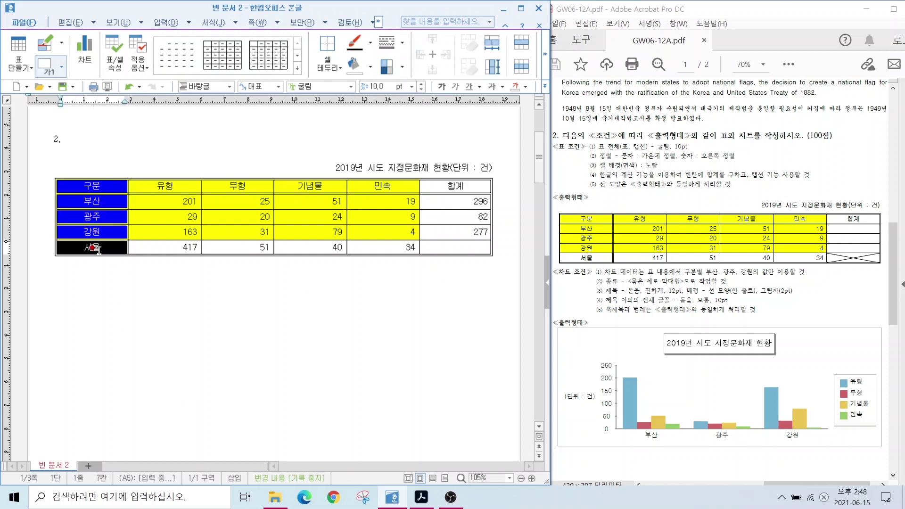
key(l)
click(224, 179)
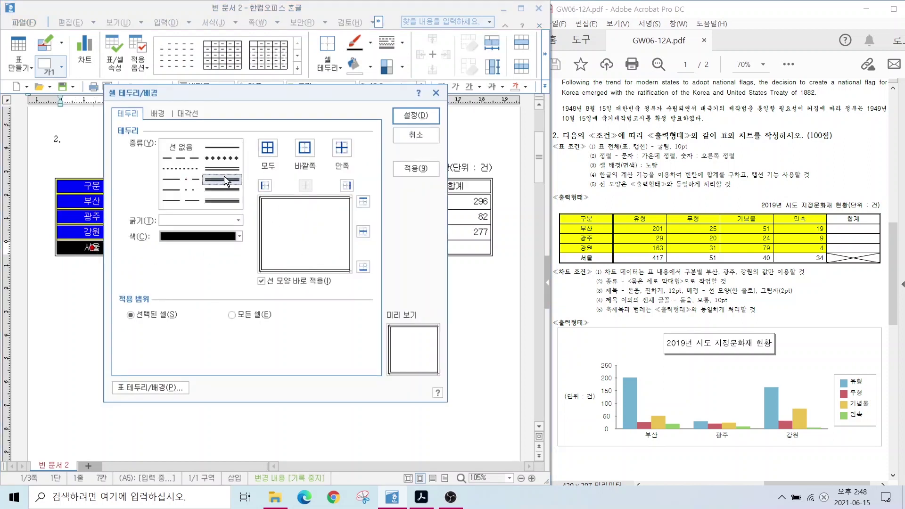
click(305, 148)
click(415, 115)
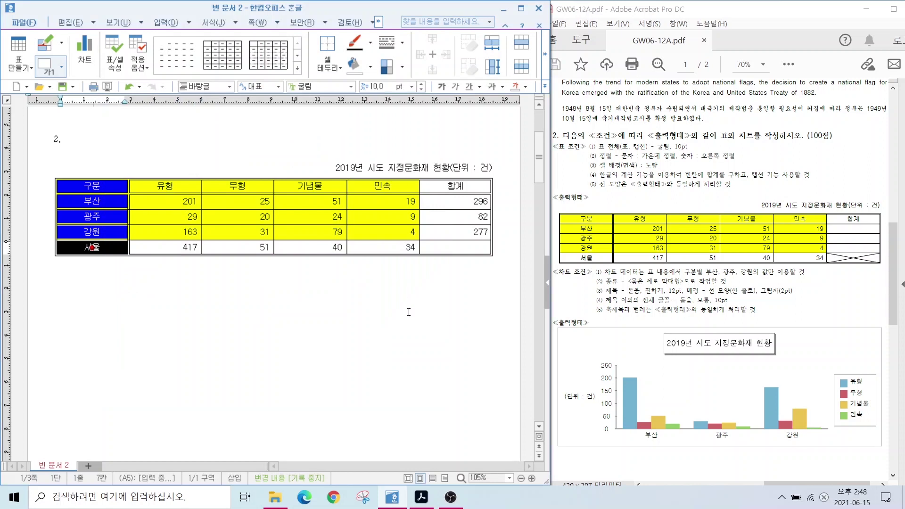
click(409, 312)
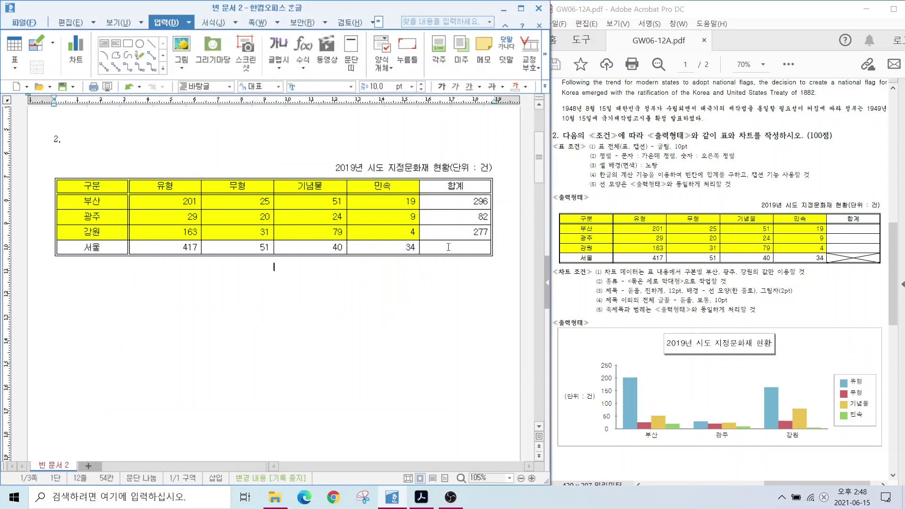
Add solid \ and / diagonal lines to the empty 서울 합계 cell
click(448, 246)
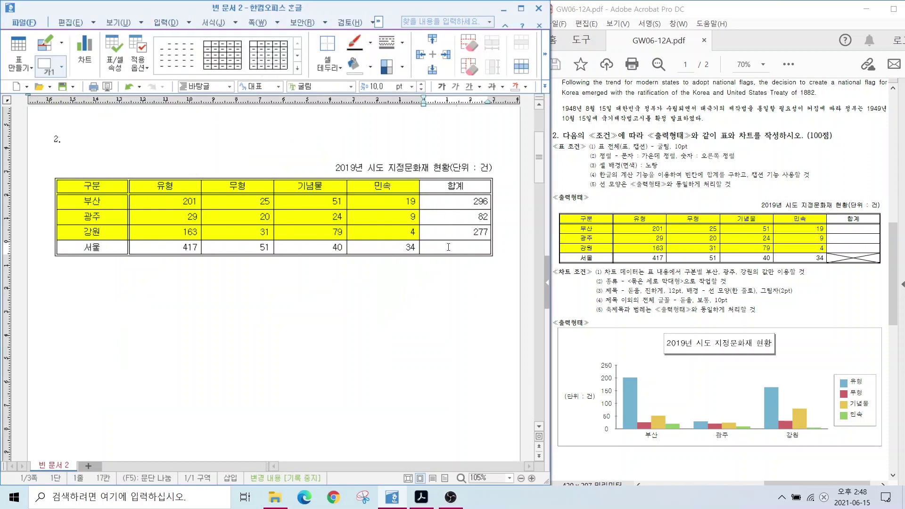
mouse_move(448, 246)
mouse_down()
mouse_move(455, 200)
mouse_move(432, 251)
mouse_up()
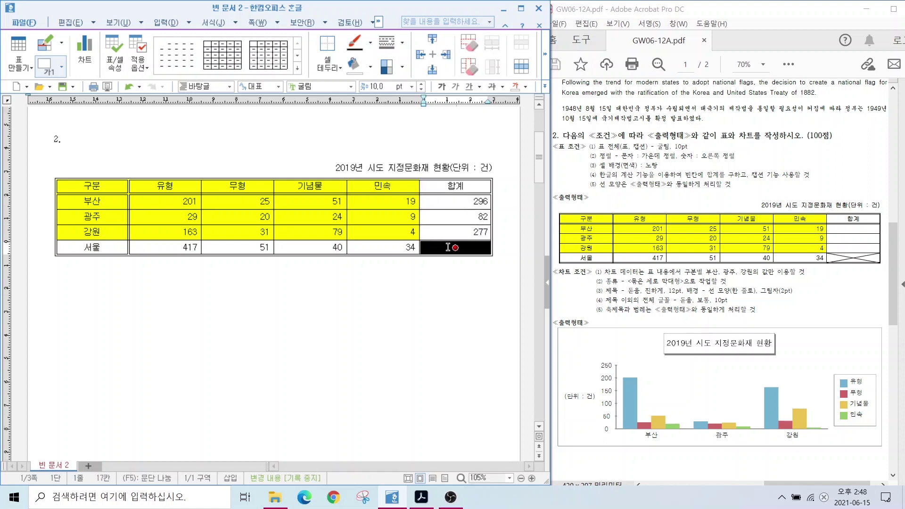
key(l)
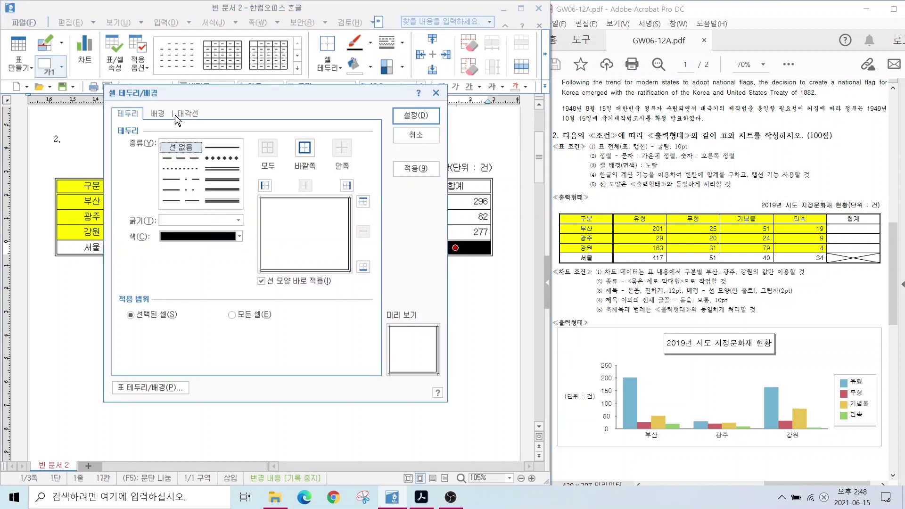
click(185, 113)
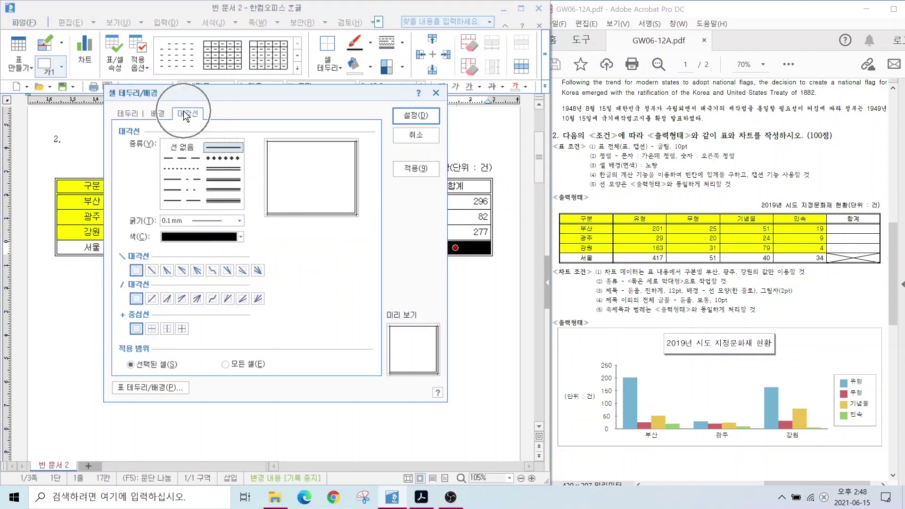
click(182, 189)
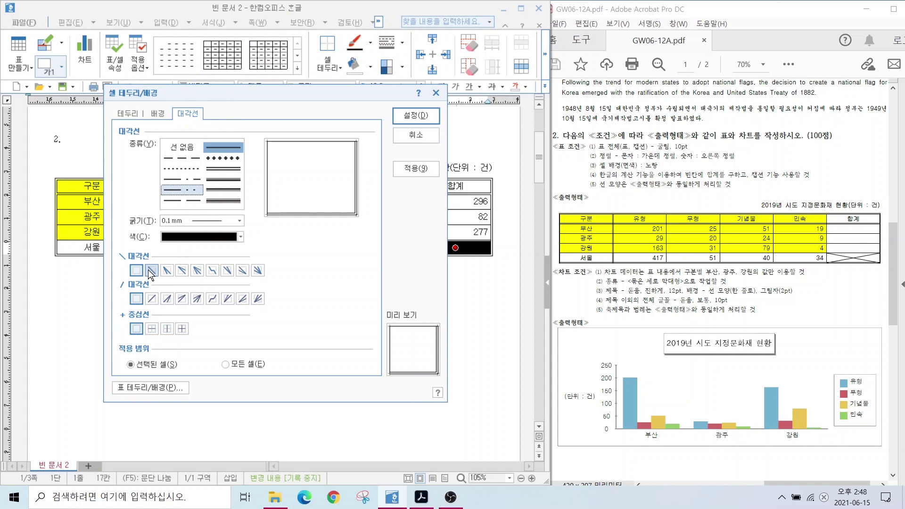
click(150, 270)
click(151, 299)
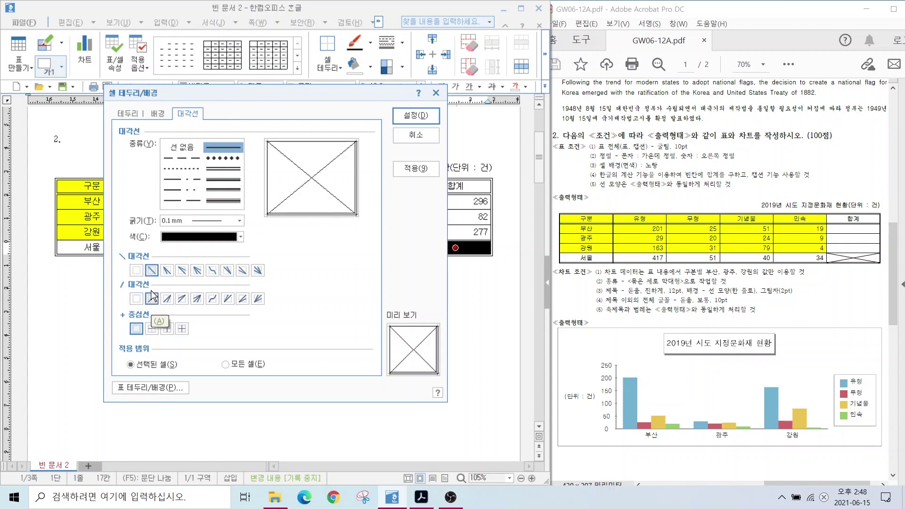
click(137, 270)
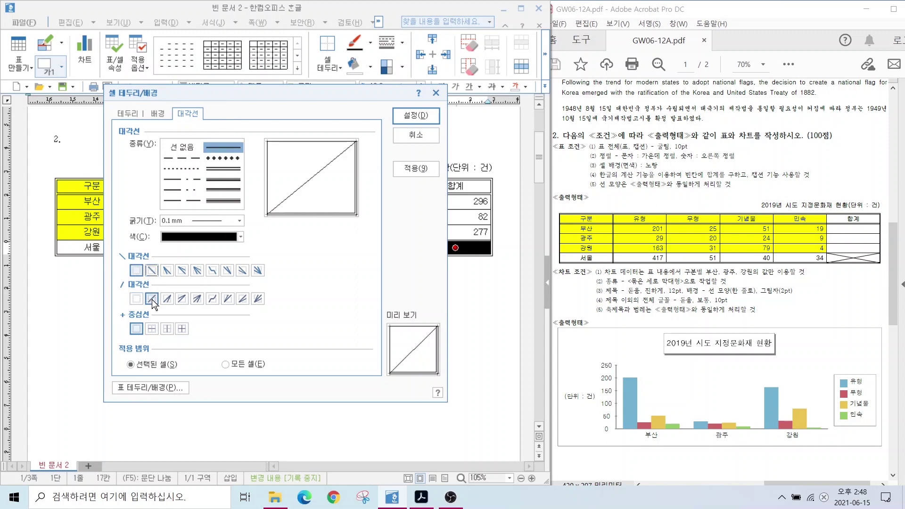
click(151, 270)
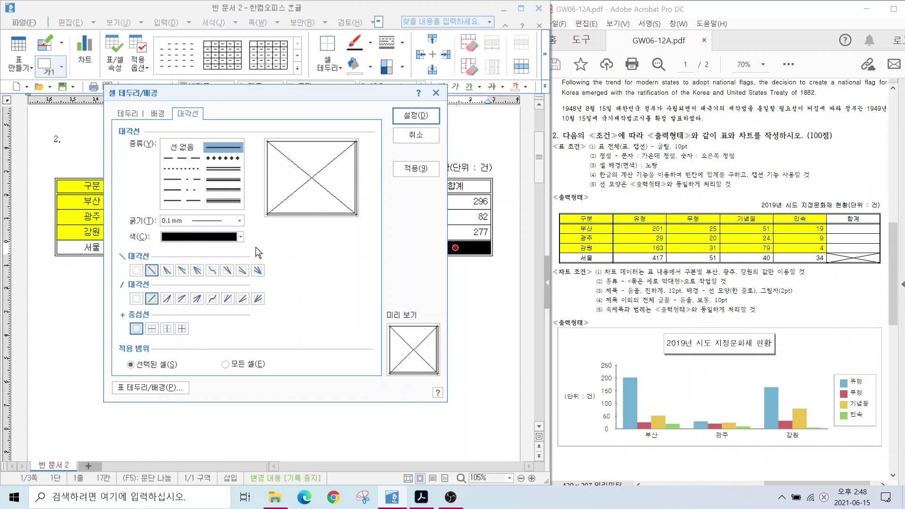
click(413, 115)
click(371, 309)
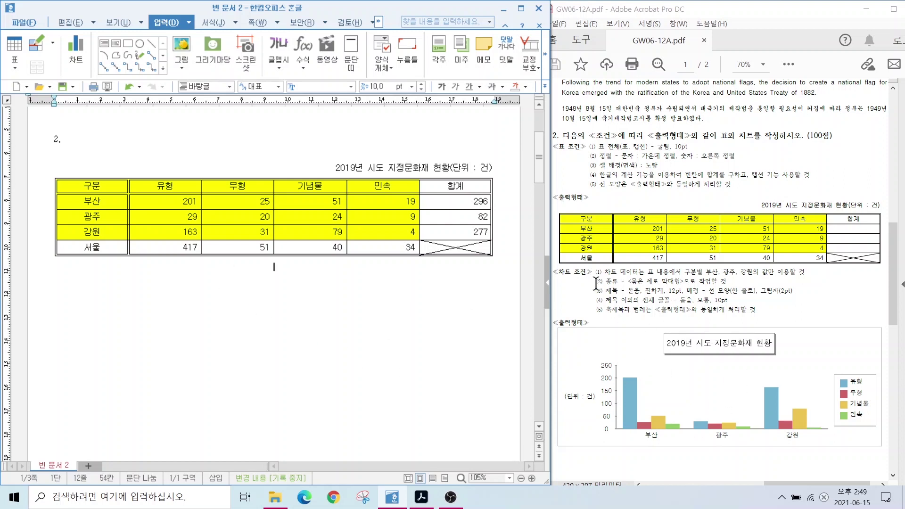
Insert a chart from the 구분–민속 cells of the 부산, 광주 and 강원 rows
drag(560, 210, 829, 253)
mouse_move(741, 239)
mouse_down()
mouse_move(772, 331)
mouse_move(786, 331)
mouse_up()
key(Escape)
mouse_move(75, 189)
mouse_down()
mouse_move(417, 216)
mouse_move(414, 232)
mouse_up()
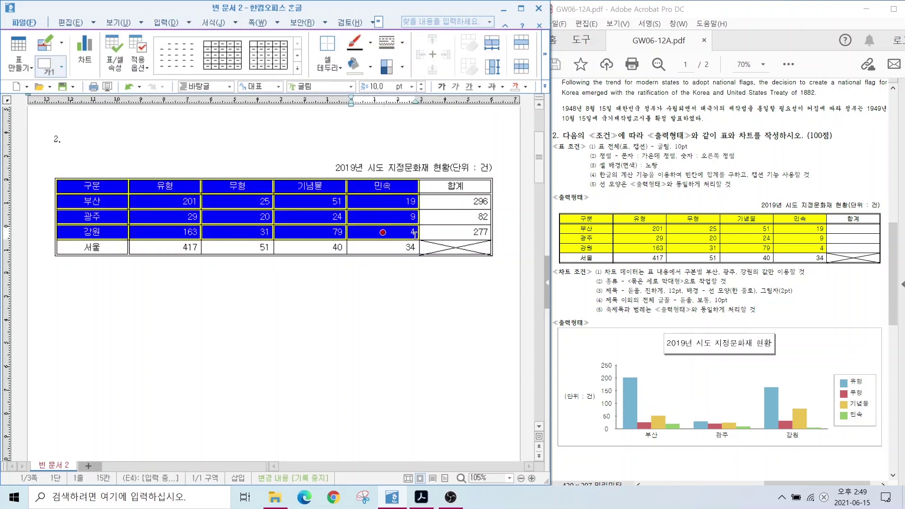
click(168, 20)
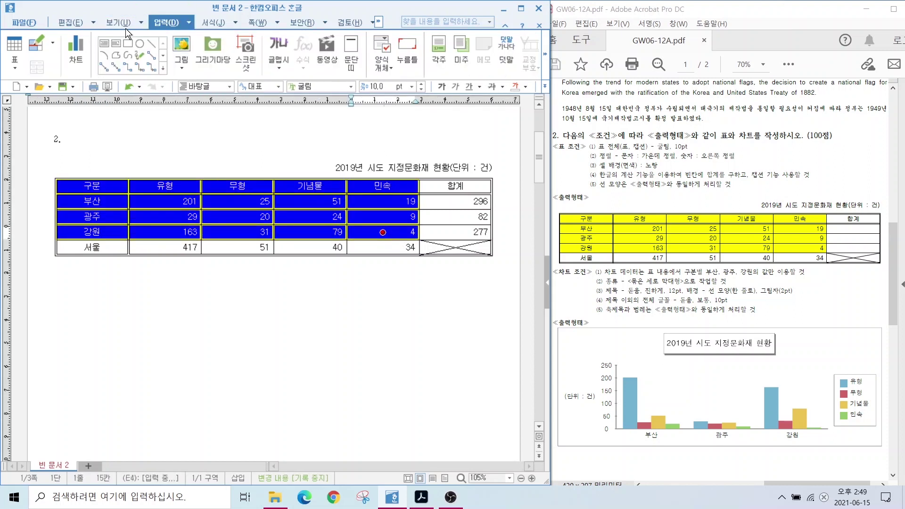
click(76, 49)
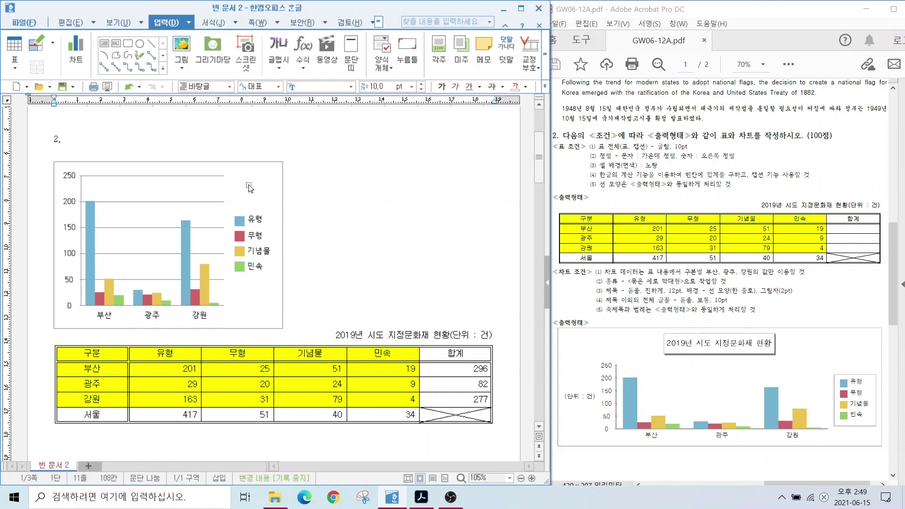
Drag the new chart down so it sits below the table
click(278, 204)
drag(248, 197, 270, 313)
drag(563, 244, 563, 383)
drag(878, 244, 878, 377)
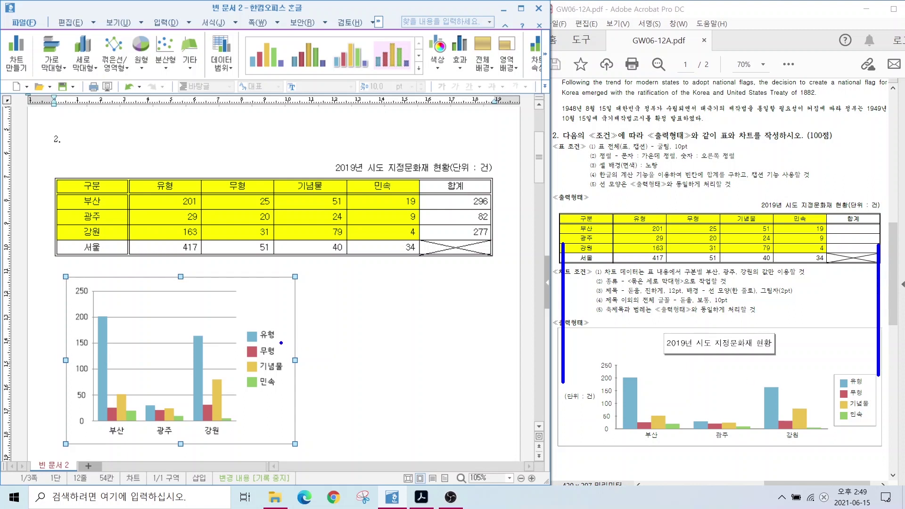
mouse_move(310, 358)
mouse_down()
mouse_move(298, 376)
mouse_move(276, 355)
mouse_move(302, 352)
mouse_move(303, 371)
mouse_move(490, 359)
mouse_move(485, 374)
mouse_up()
click(473, 373)
Widen the chart to line up with the table's right edge
drag(295, 360, 491, 355)
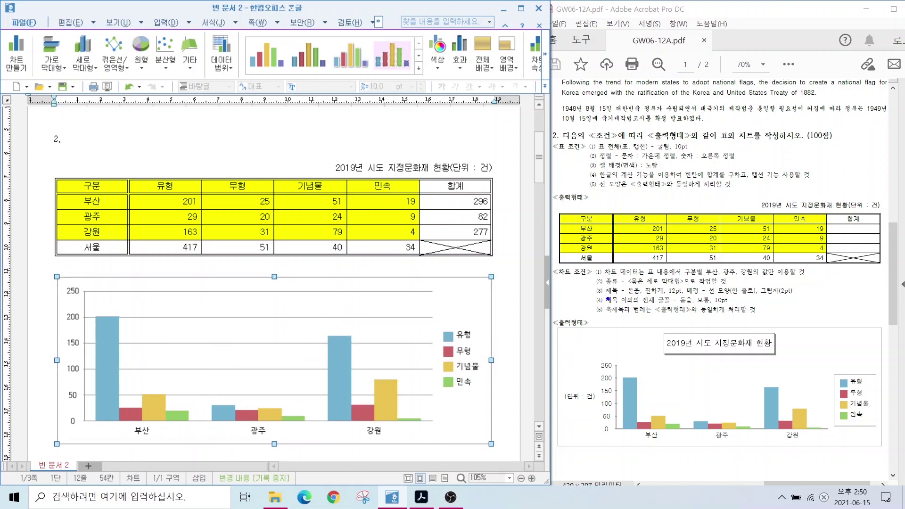
mouse_move(597, 267)
mouse_down()
mouse_move(683, 280)
mouse_move(824, 279)
mouse_up()
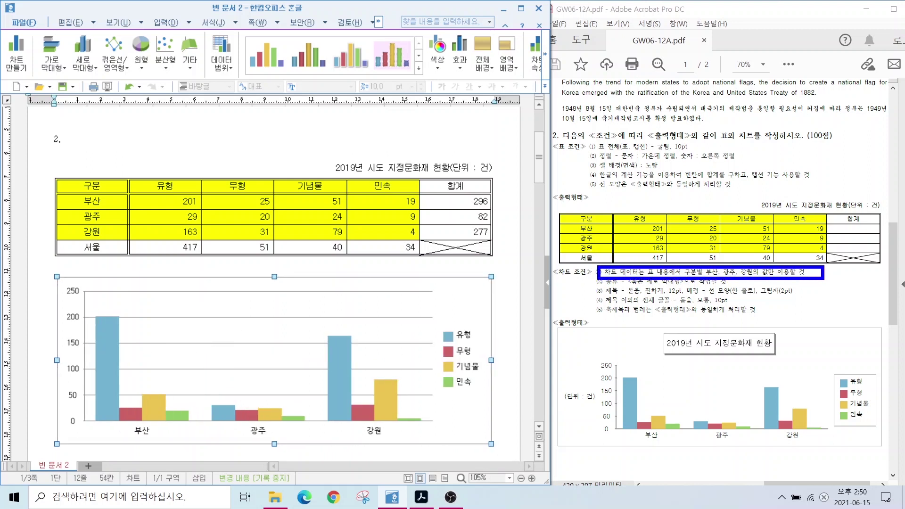
mouse_move(651, 248)
mouse_down()
mouse_move(625, 253)
mouse_move(659, 197)
mouse_move(644, 250)
mouse_up()
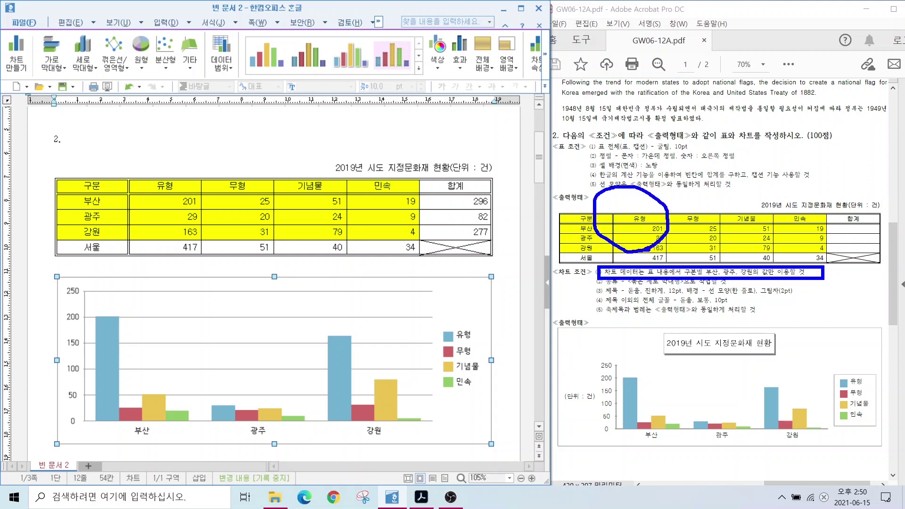
key(e)
drag(615, 274, 725, 286)
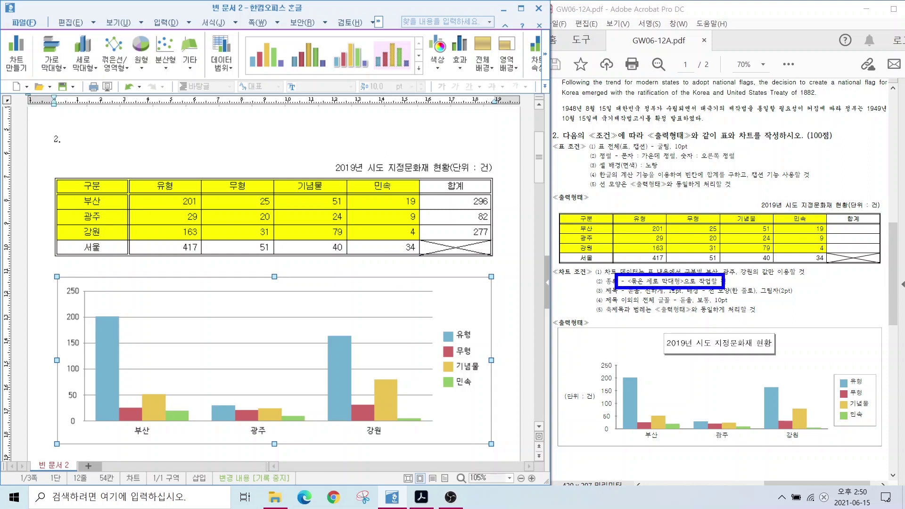
mouse_move(325, 330)
mouse_down()
mouse_move(341, 417)
mouse_move(325, 426)
mouse_up()
drag(360, 401, 360, 433)
drag(377, 364, 377, 427)
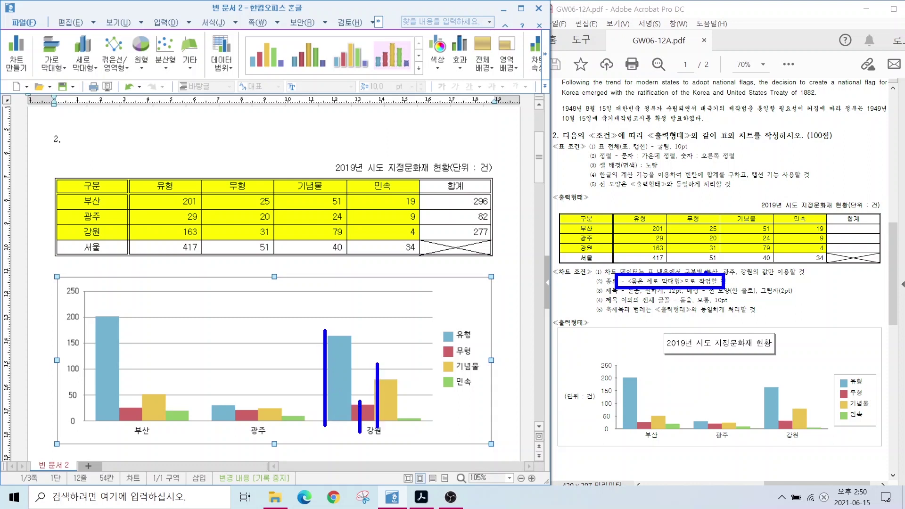
key(Escape)
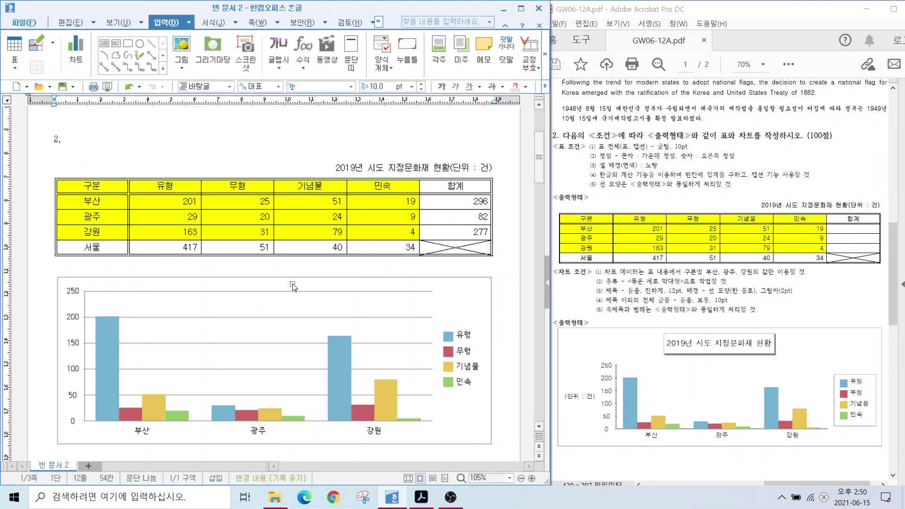
mouse_move(504, 287)
mouse_down()
mouse_move(482, 275)
mouse_move(505, 307)
mouse_up()
mouse_move(509, 361)
mouse_down()
mouse_move(478, 382)
mouse_move(518, 383)
mouse_move(513, 389)
mouse_up()
click(504, 379)
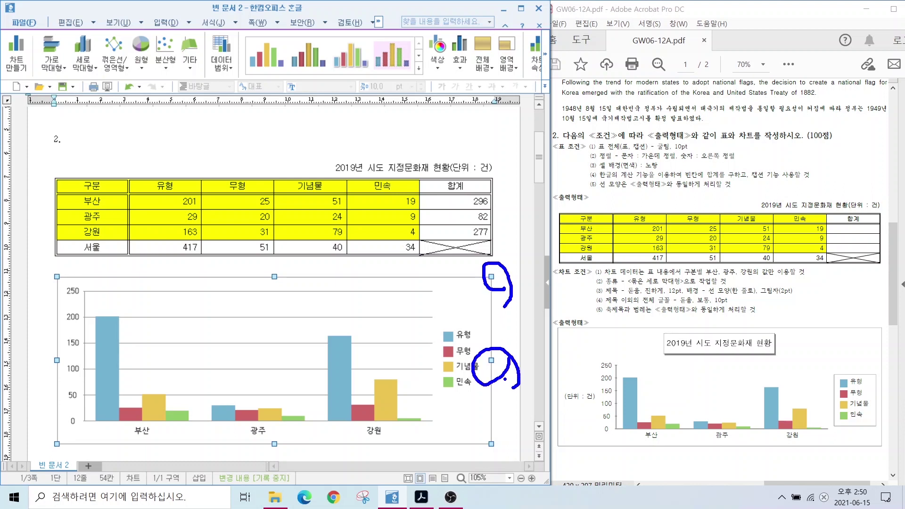
right_click(249, 301)
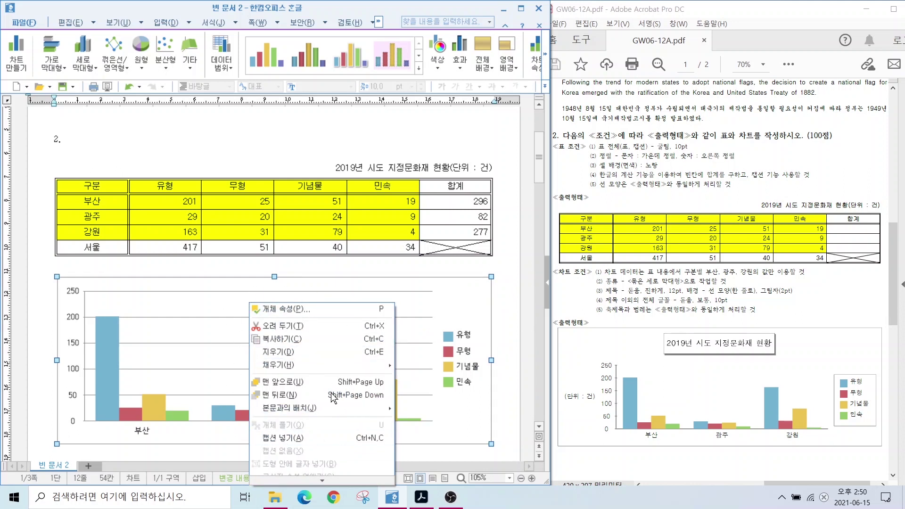
mouse_move(300, 417)
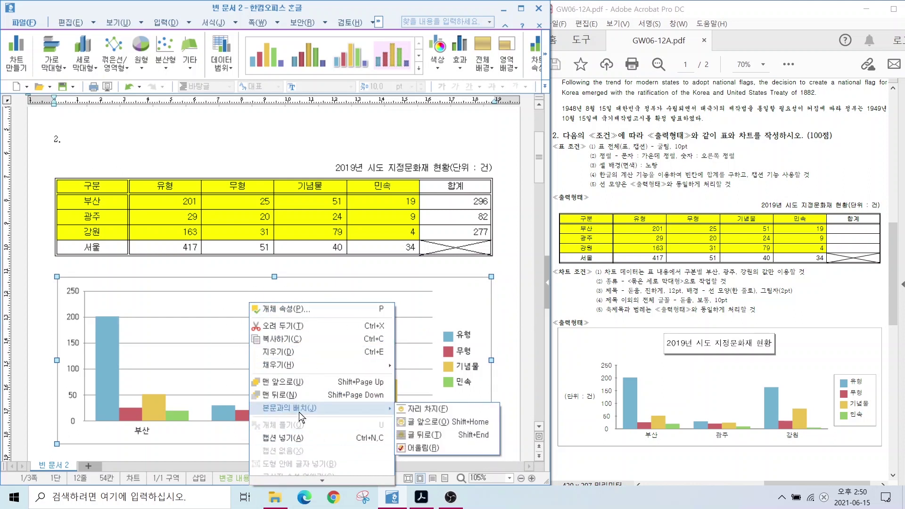
click(488, 288)
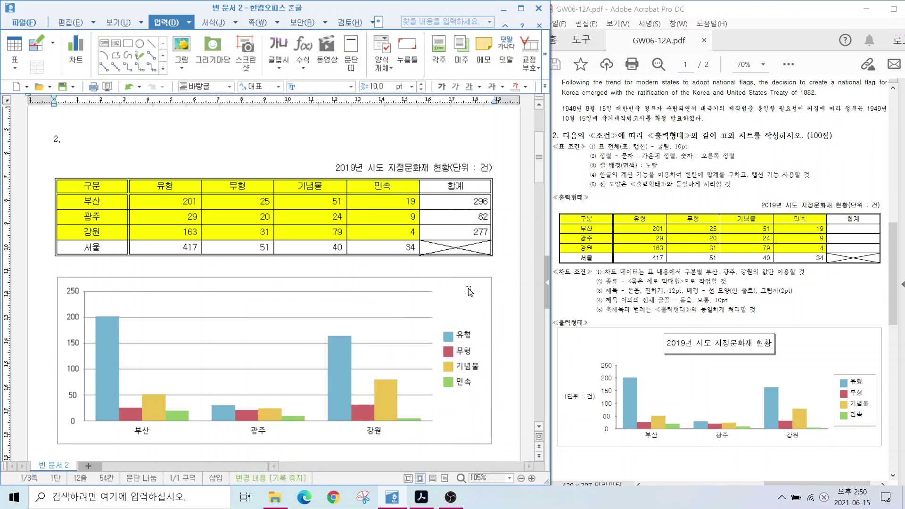
click(414, 307)
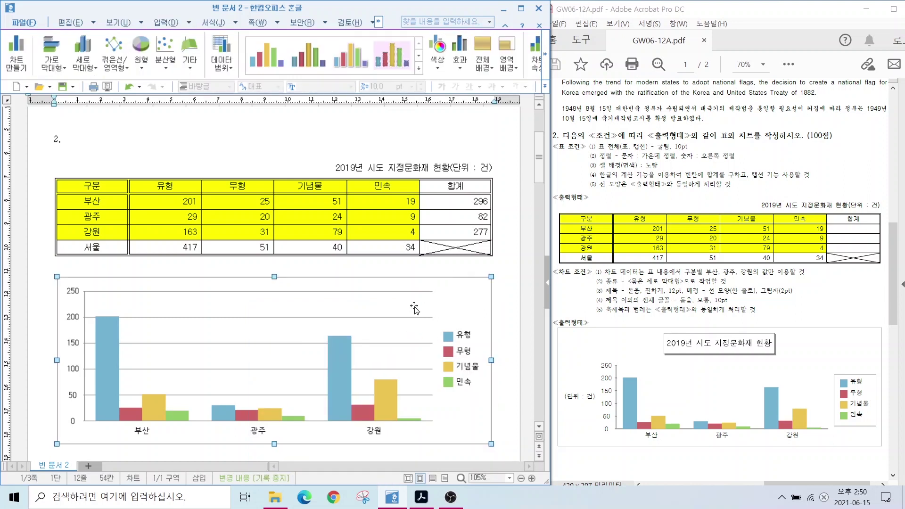
double_click(464, 288)
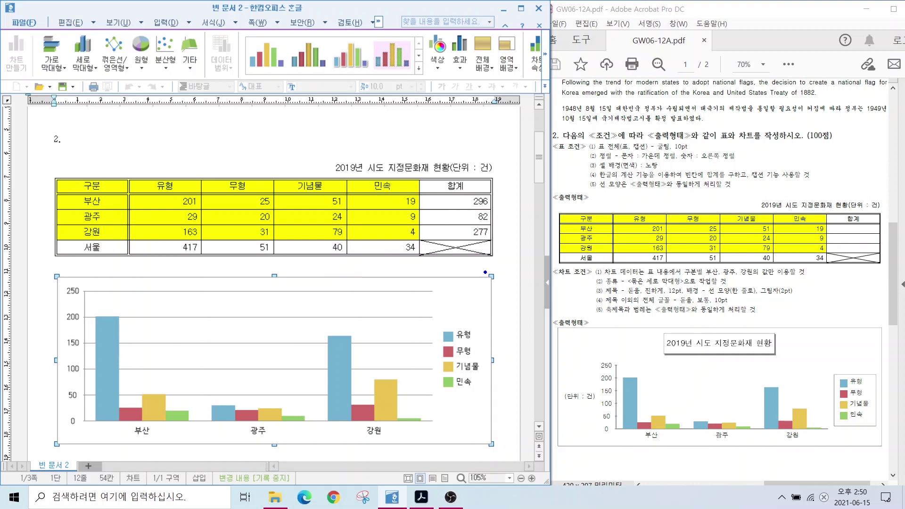
mouse_move(504, 271)
mouse_down()
mouse_move(487, 297)
mouse_move(477, 272)
mouse_move(493, 261)
mouse_move(504, 274)
mouse_up()
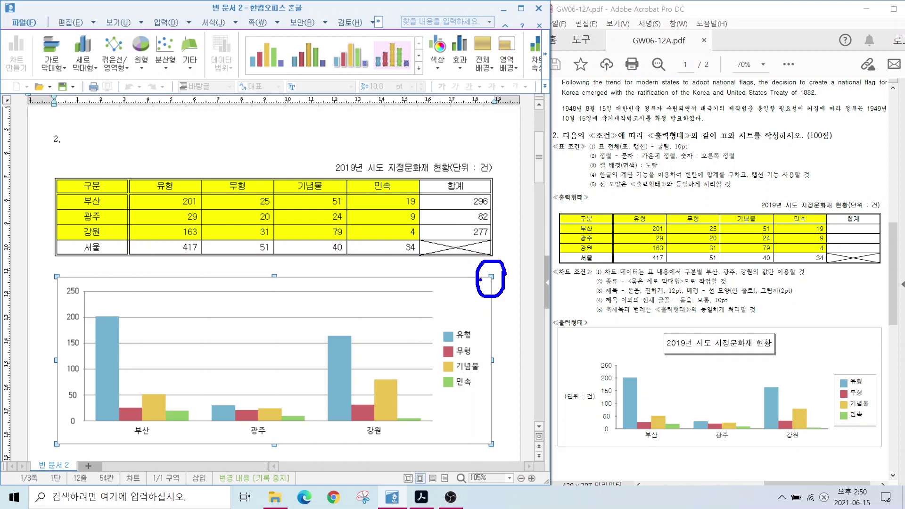
mouse_move(503, 370)
mouse_down()
mouse_move(475, 364)
mouse_move(490, 346)
mouse_move(504, 377)
mouse_up()
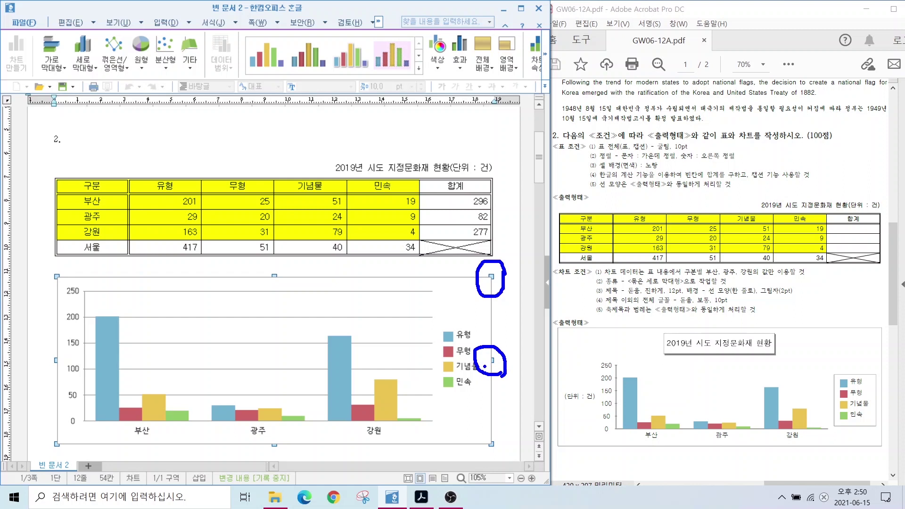
key(Escape)
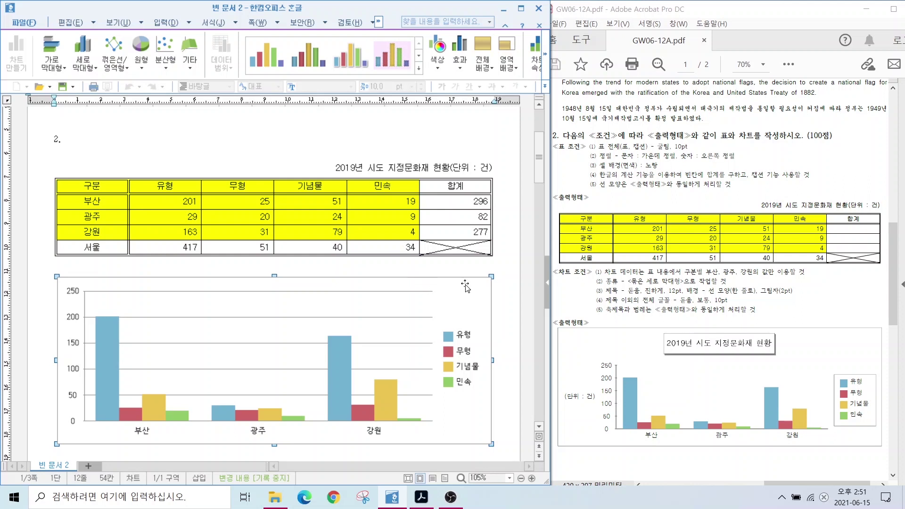
Rerun the chart wizard, keeping clustered 세로 막대형 columns, and advance to its final titles step
right_click(465, 293)
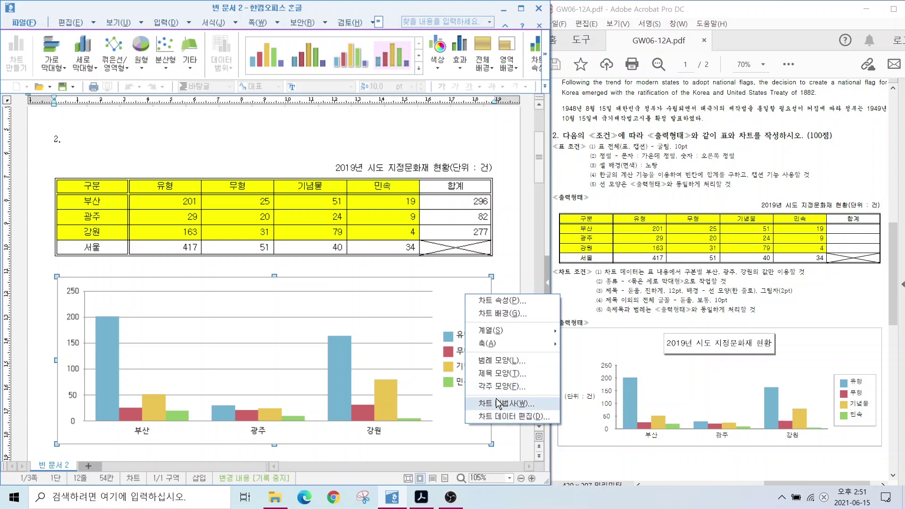
click(496, 402)
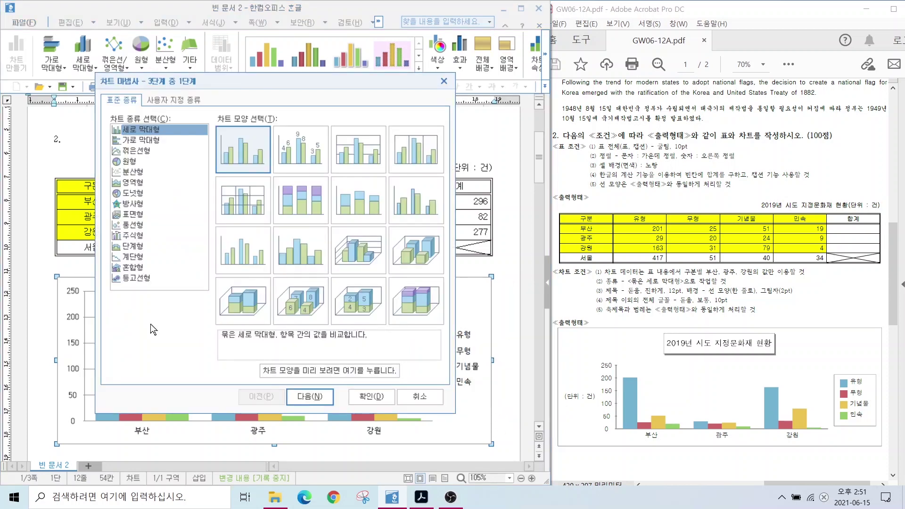
mouse_move(260, 171)
mouse_down()
mouse_move(210, 170)
mouse_move(238, 105)
mouse_move(271, 176)
mouse_move(261, 182)
mouse_up()
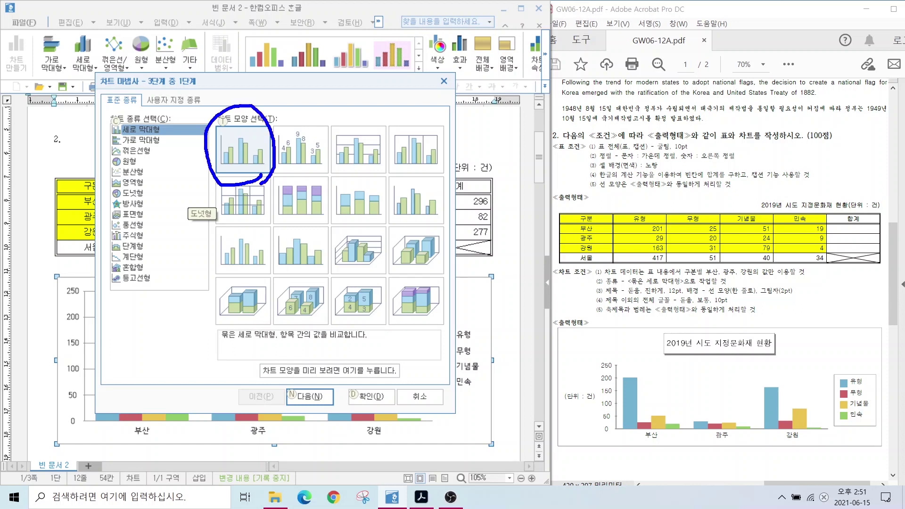
key(Escape)
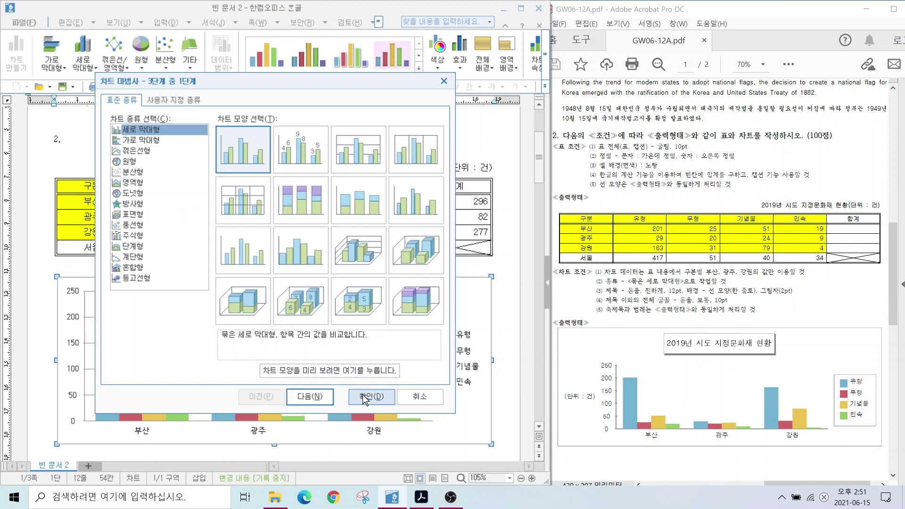
click(305, 397)
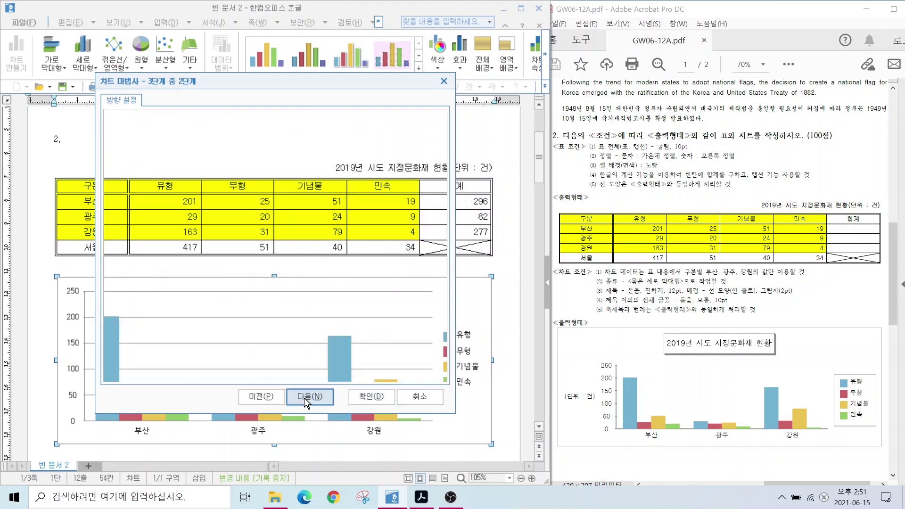
key(alt+2)
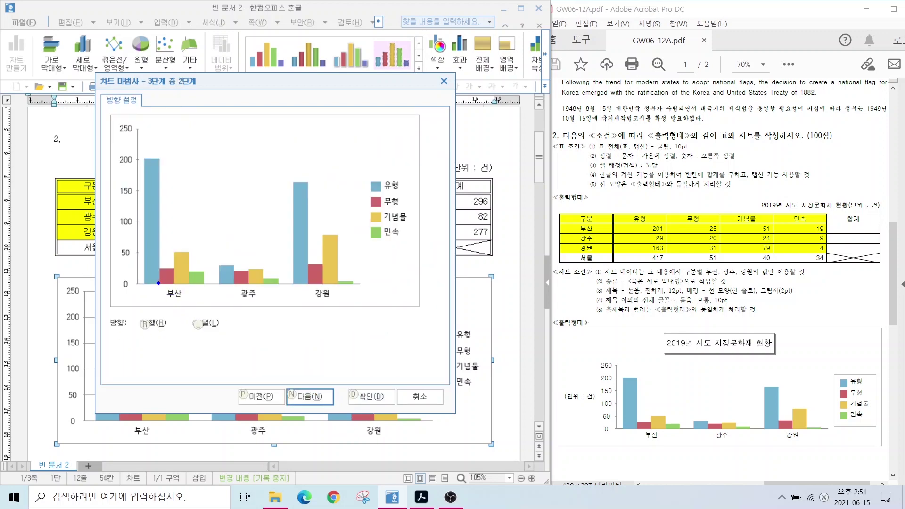
drag(158, 283, 208, 309)
mouse_move(243, 279)
mouse_down()
mouse_move(279, 309)
mouse_move(331, 299)
mouse_up()
mouse_move(635, 424)
mouse_down()
mouse_move(668, 445)
mouse_move(723, 438)
mouse_move(751, 450)
mouse_move(806, 448)
mouse_up()
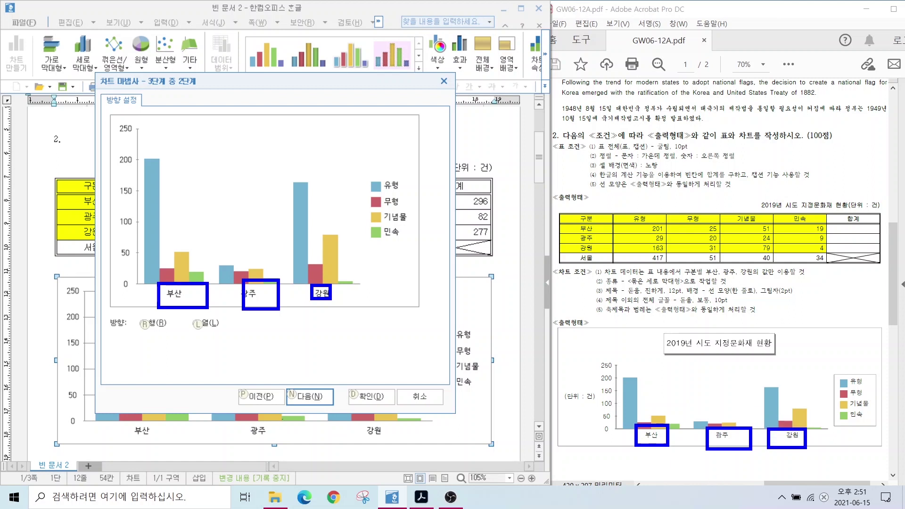
key(Escape)
click(310, 396)
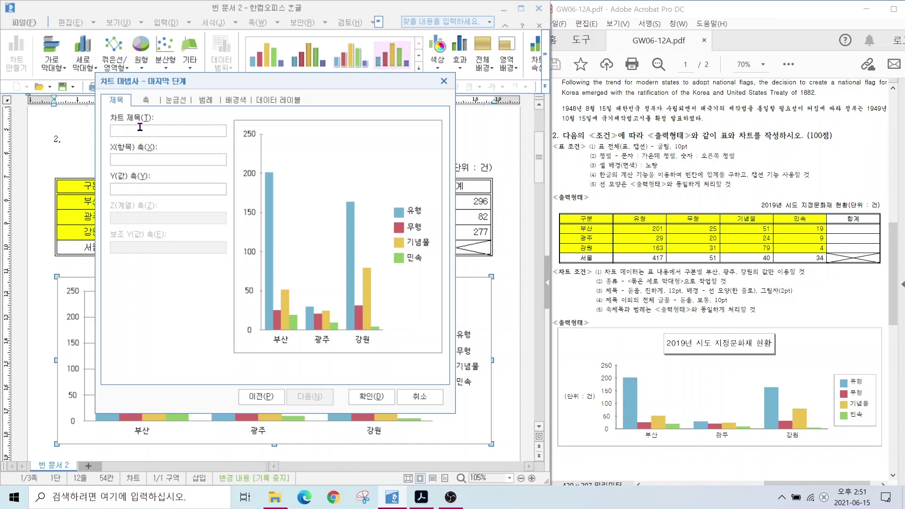
Enter the chart title '2019년 시도 지정문화재 현황'
click(140, 127)
text(2019ㄴ)
text(년 시도 지정문화재 현화)
text(ㅇ)
key(alt)
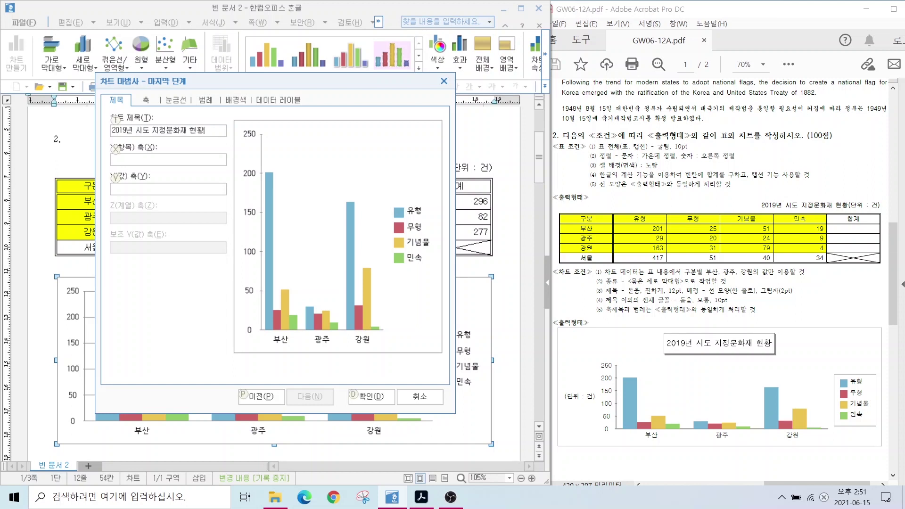
drag(221, 337, 444, 338)
drag(243, 117, 243, 403)
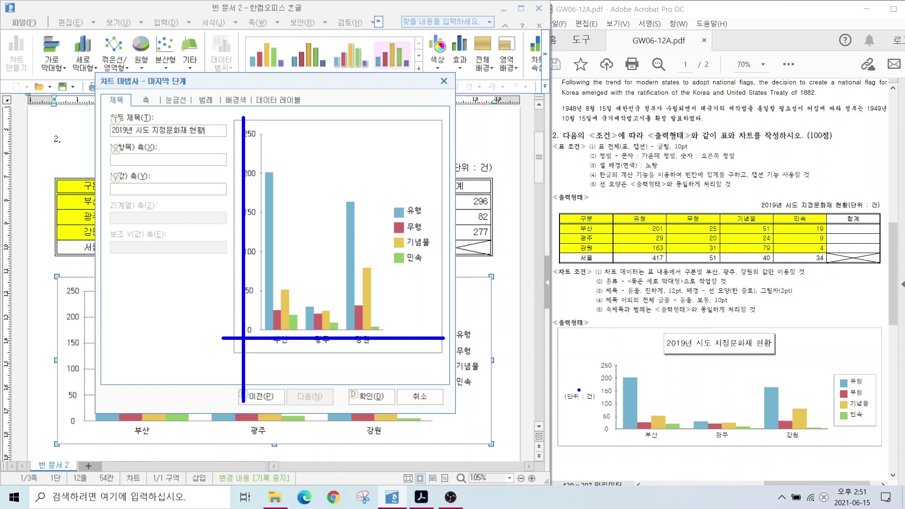
drag(553, 389, 599, 410)
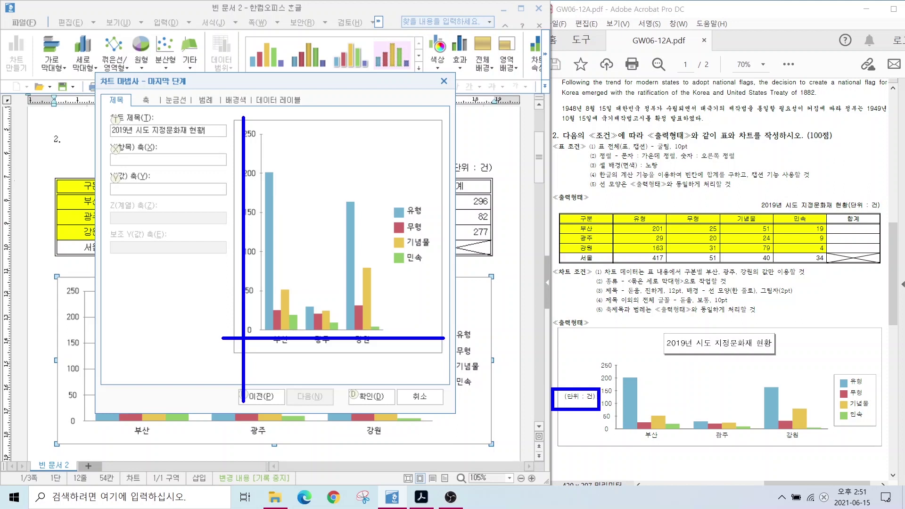
Label the Y (value) axis '(단위 : 건)' and apply the titles
drag(108, 165, 234, 209)
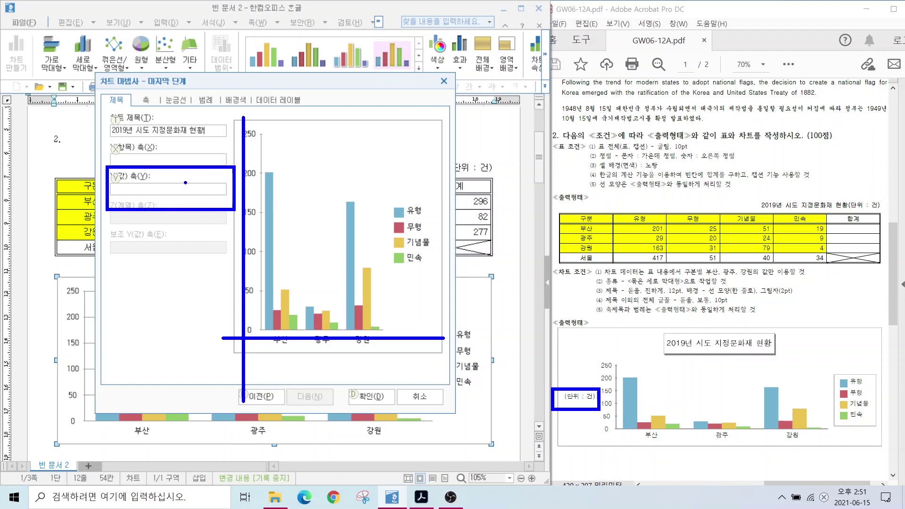
key(Escape)
text((단위 : 건))
key(alt)
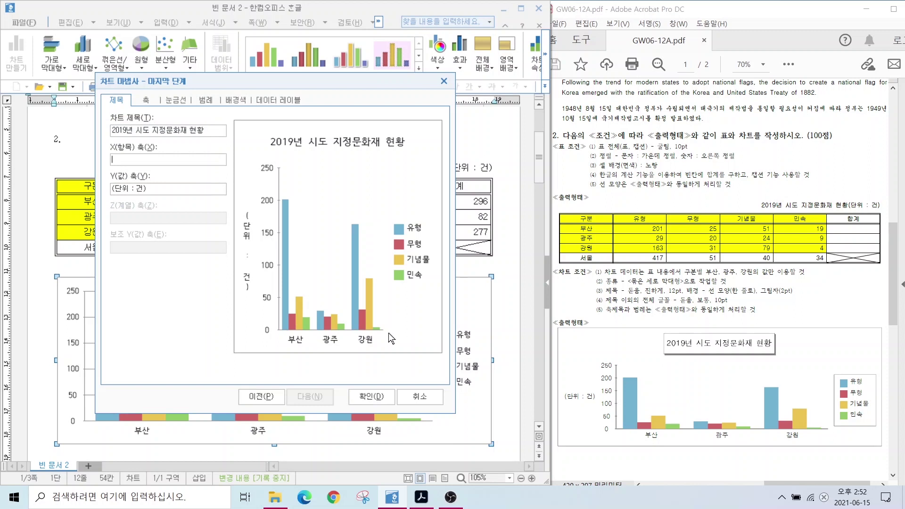
click(369, 396)
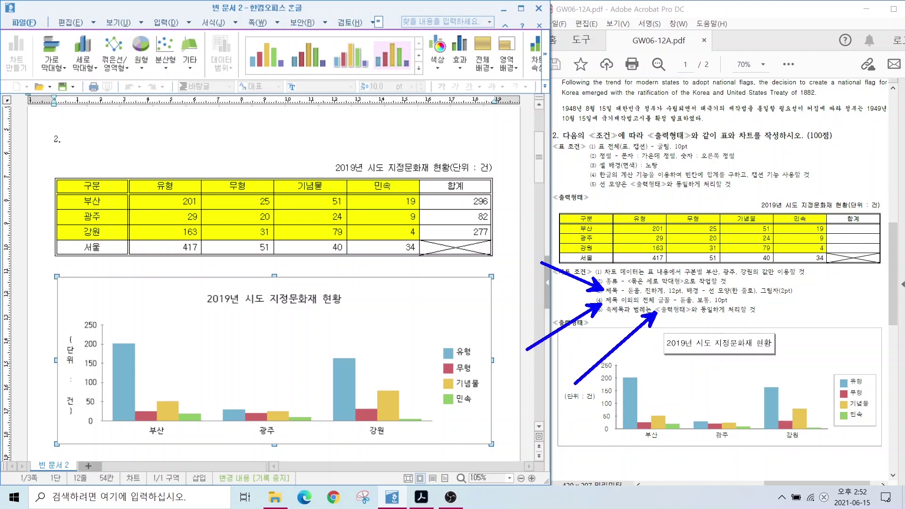
Set the chart title's font to bold 돋움
double_click(251, 300)
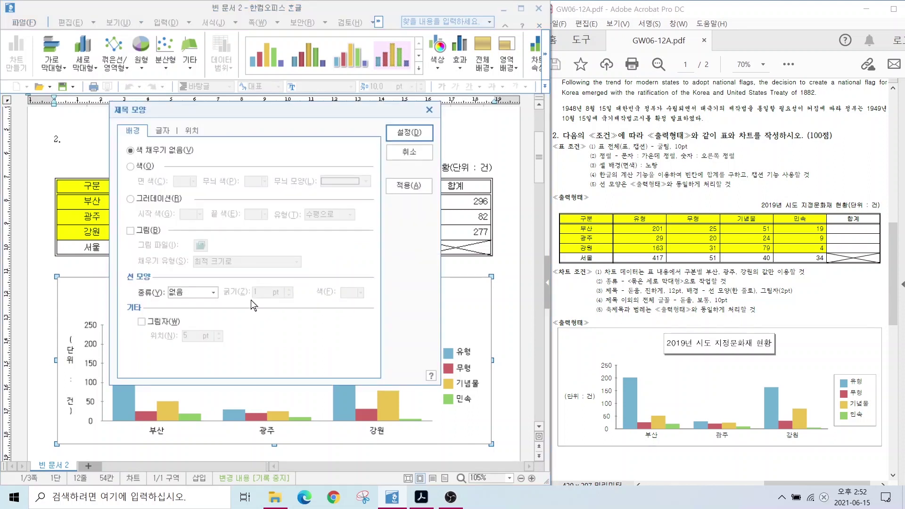
click(161, 130)
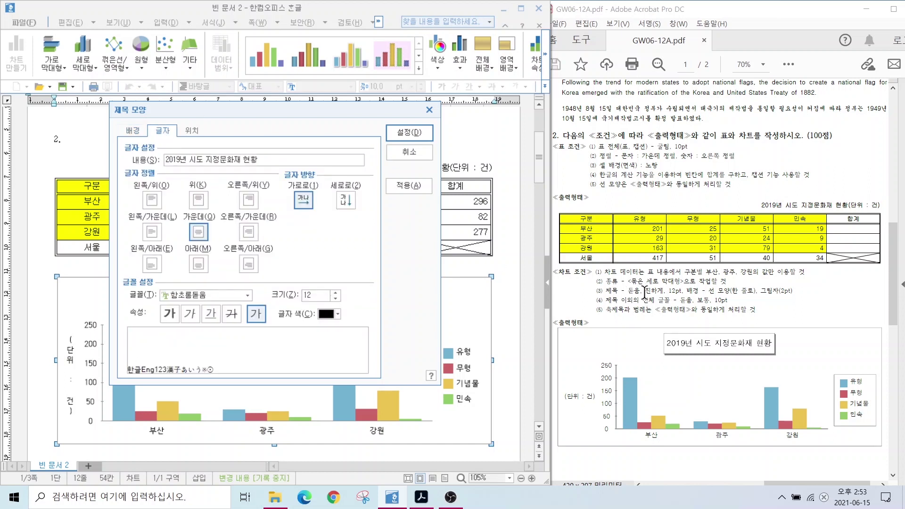
key(alt+2)
mouse_move(182, 143)
mouse_down()
mouse_move(141, 118)
mouse_move(181, 143)
mouse_up()
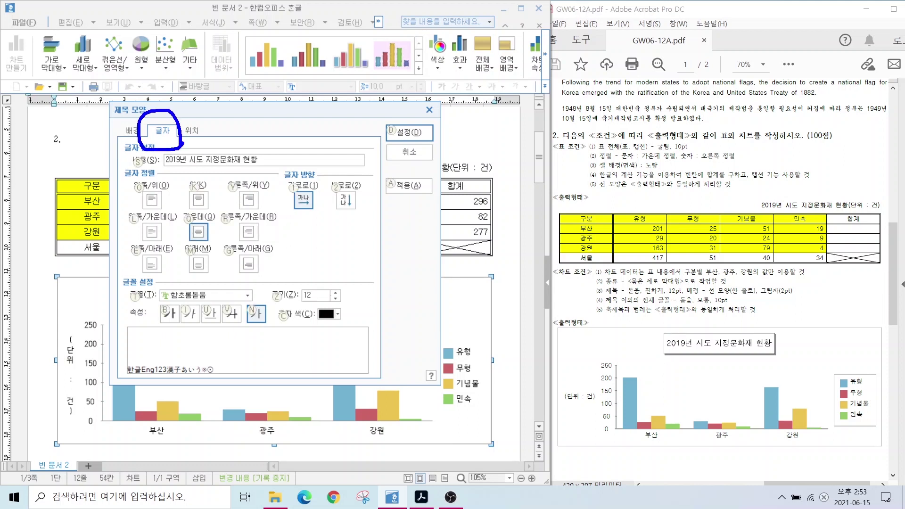
key(Escape)
click(248, 296)
drag(248, 367, 248, 317)
scroll(188, 351, down, 1)
click(188, 363)
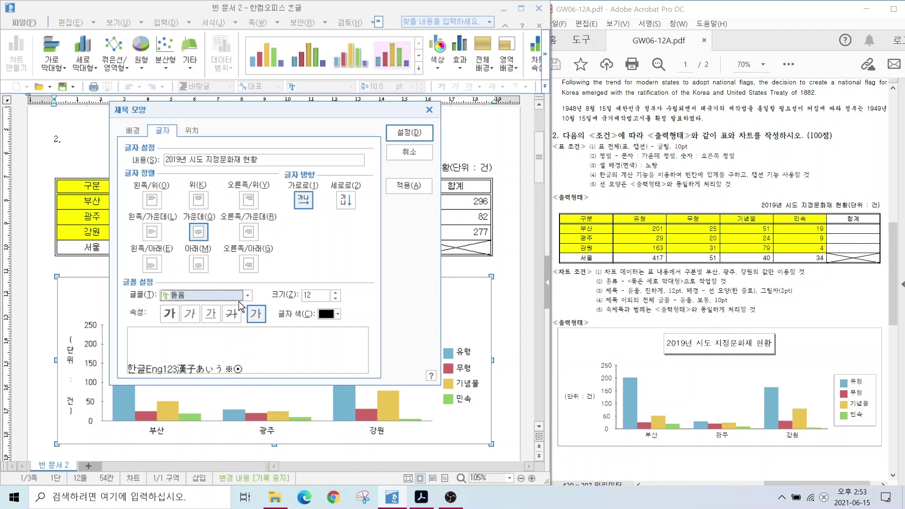
key(alt+2)
mouse_move(182, 324)
mouse_down()
mouse_move(140, 319)
mouse_move(177, 302)
mouse_move(149, 380)
mouse_up()
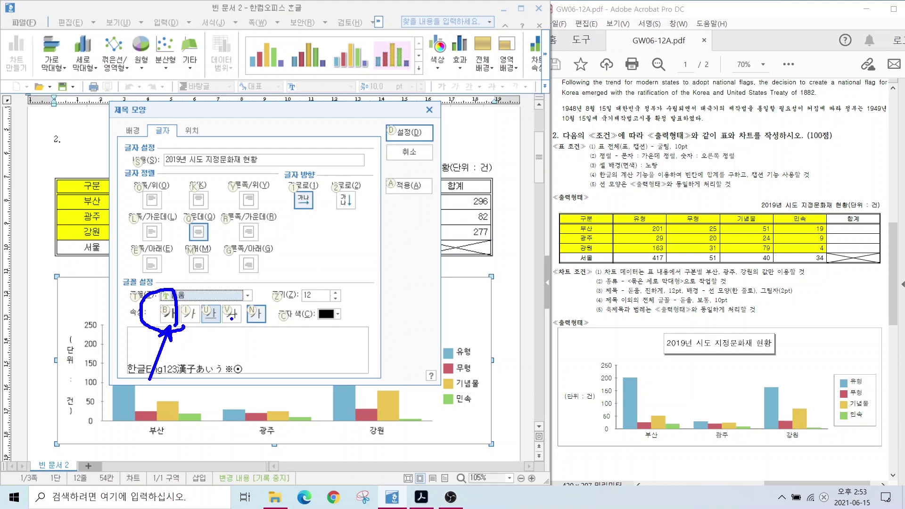
mouse_move(325, 307)
mouse_down()
mouse_move(283, 275)
mouse_move(336, 302)
mouse_up()
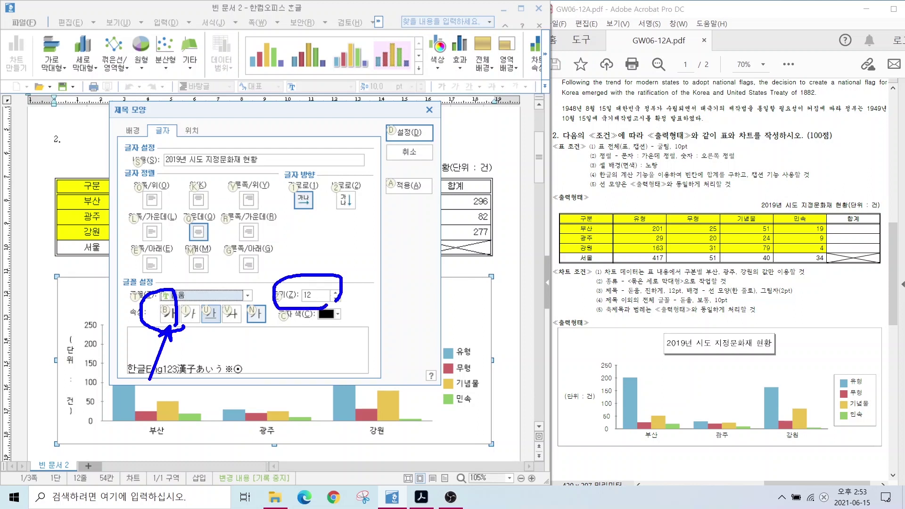
key(Escape)
click(160, 310)
key(alt)
drag(705, 283, 797, 301)
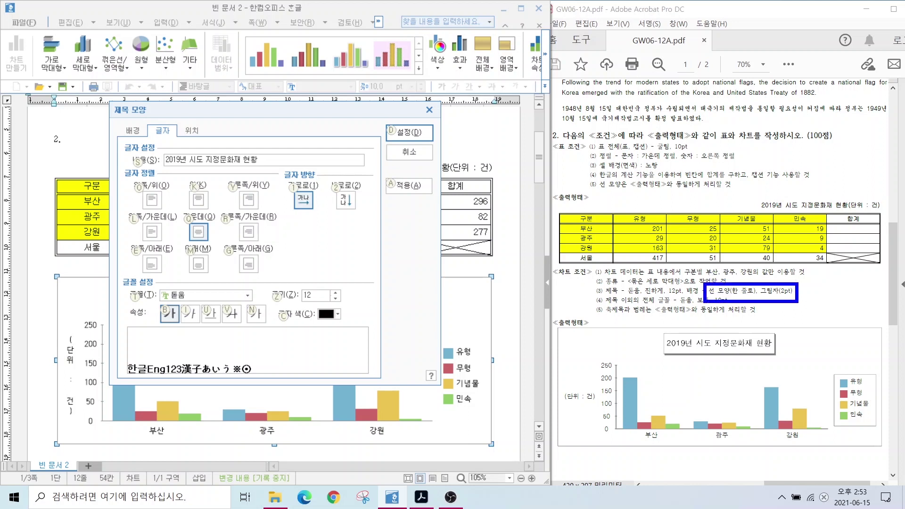
key(Escape)
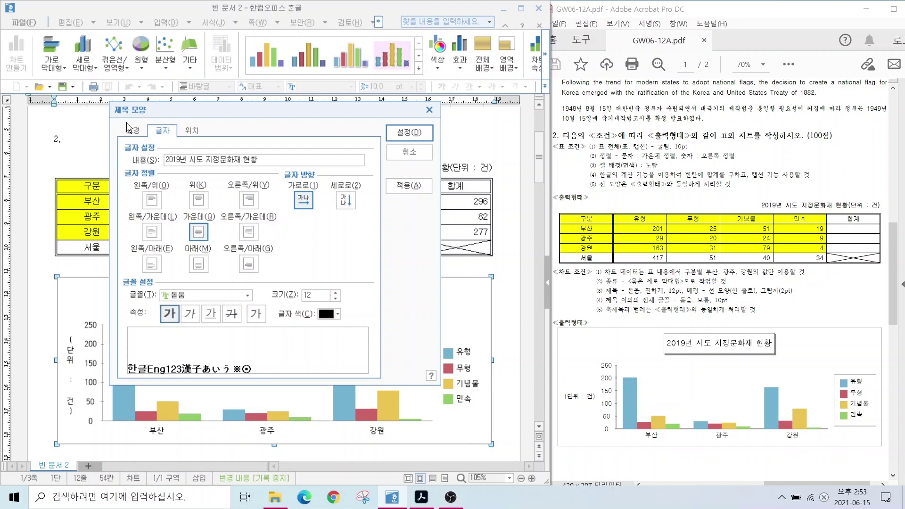
Give the chart title a single-line border with a 2 pt shadow
click(132, 132)
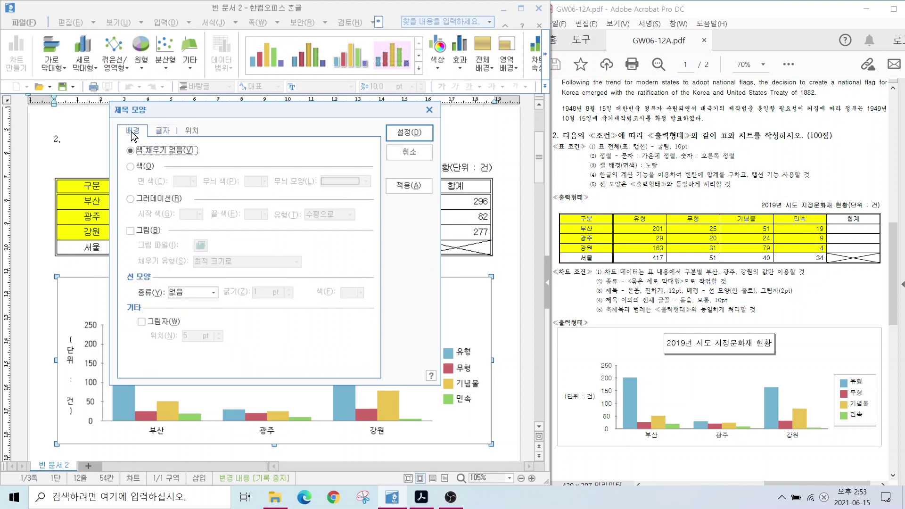
click(183, 293)
click(181, 312)
click(141, 321)
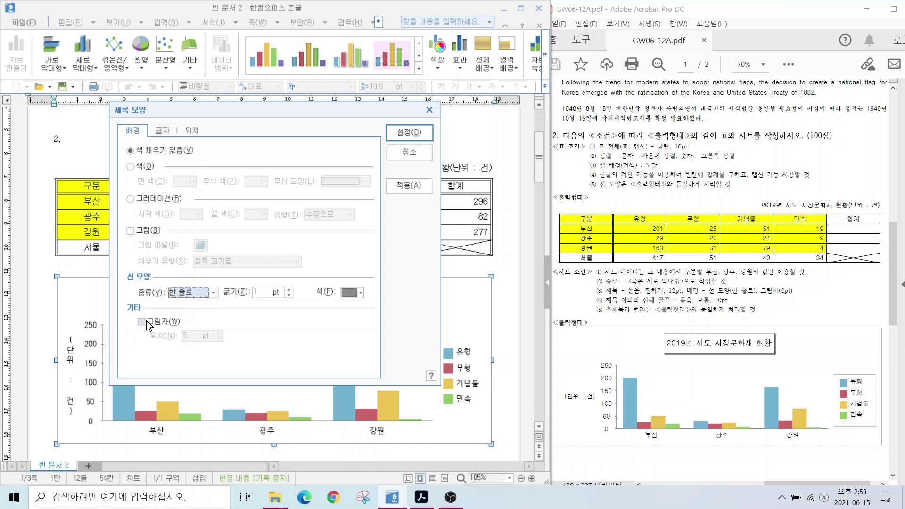
click(180, 336)
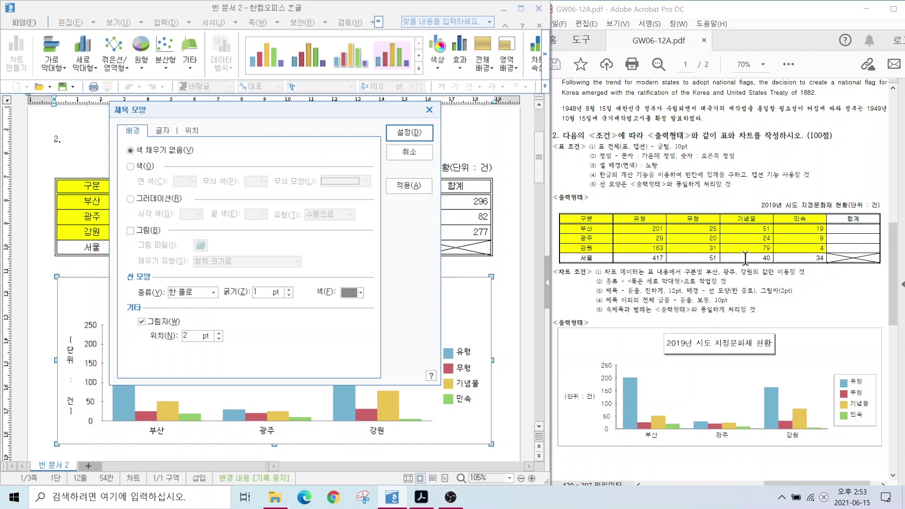
click(406, 133)
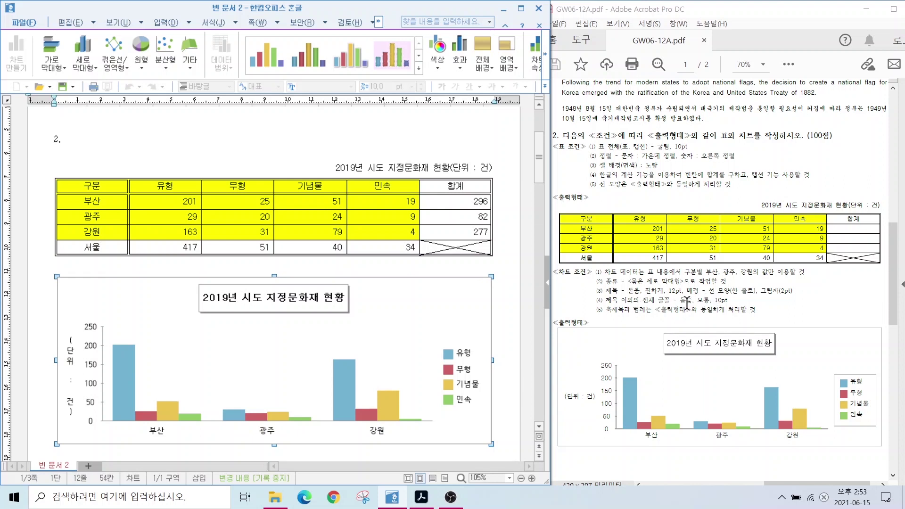
Set the value-axis labels to 돋움 at 10 pt
click(91, 351)
double_click(91, 349)
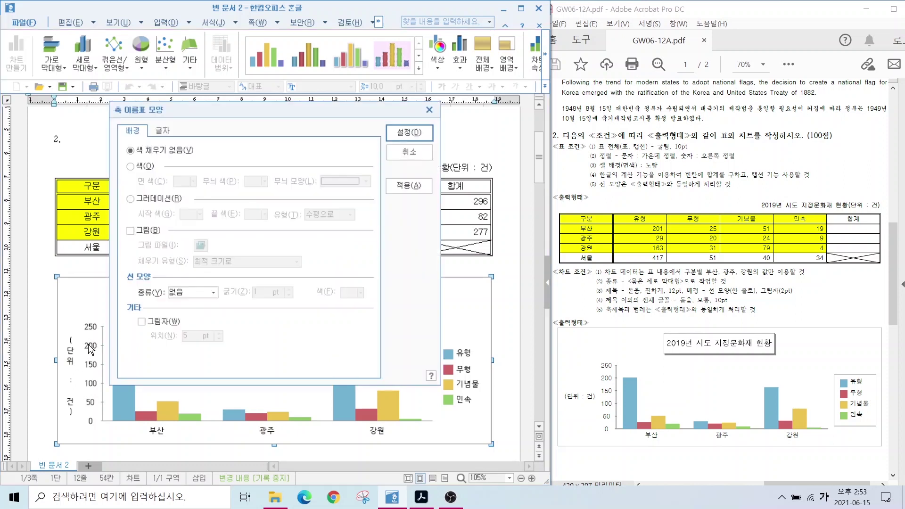
click(162, 132)
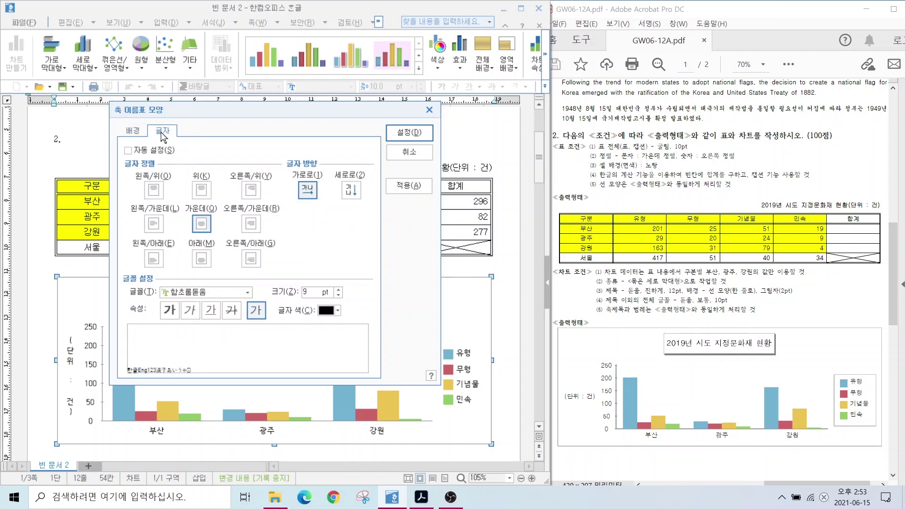
click(246, 293)
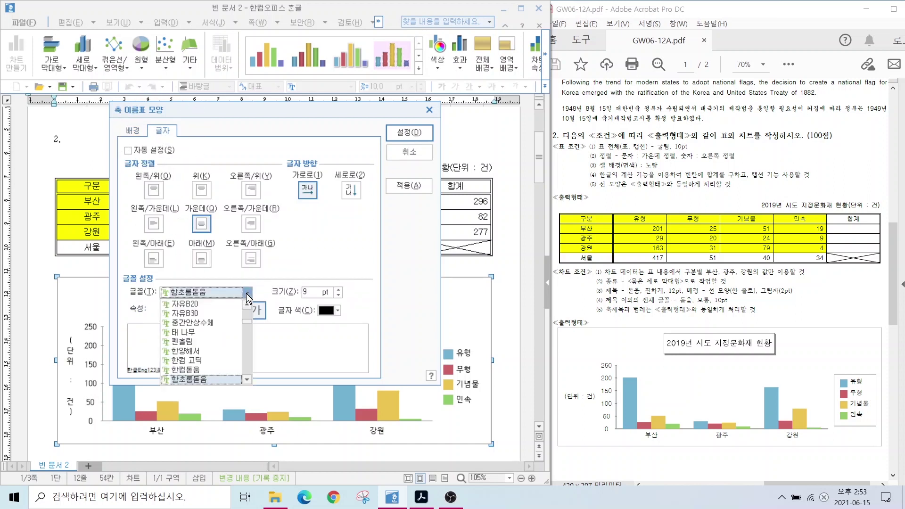
scroll(248, 322, up, 5)
click(185, 348)
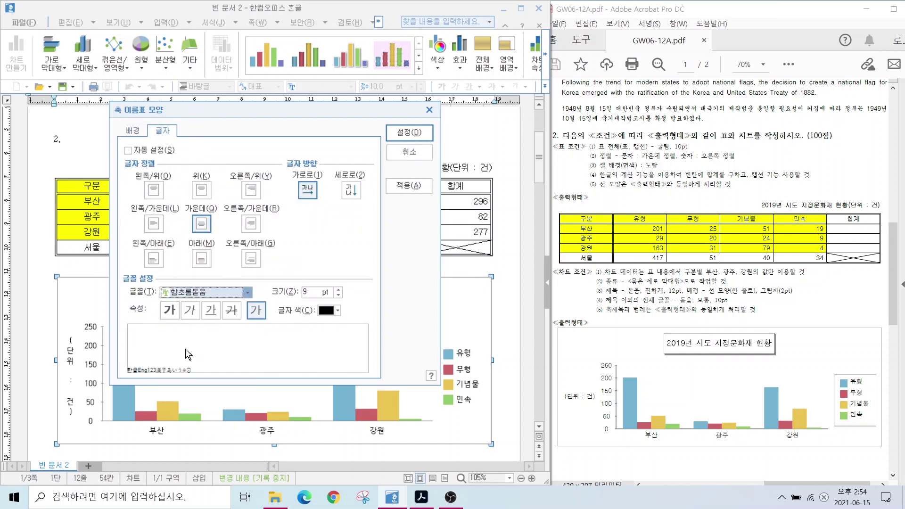
click(339, 289)
key(alt)
mouse_move(269, 328)
mouse_down()
mouse_move(242, 332)
mouse_move(242, 295)
mouse_move(279, 304)
mouse_move(272, 337)
mouse_move(292, 380)
mouse_up()
drag(264, 332, 275, 338)
key(Escape)
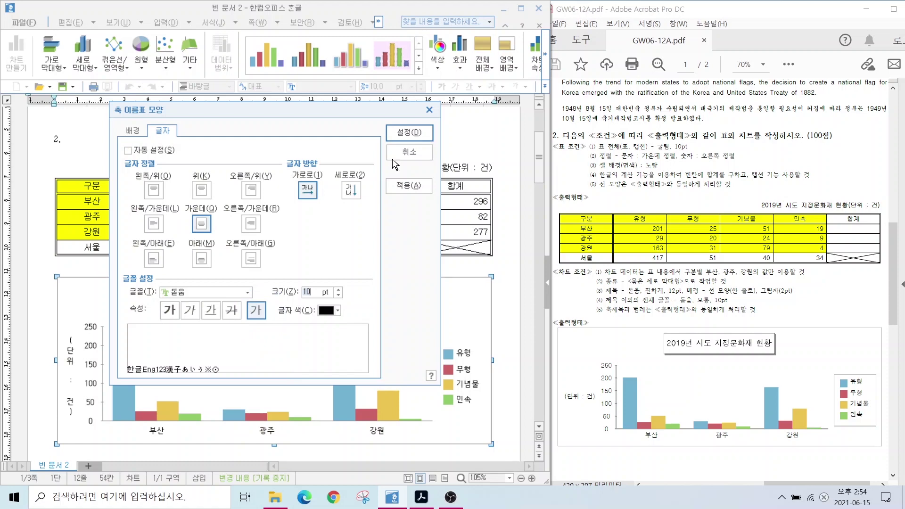
click(409, 133)
Set the category-axis labels to 돋움 at 10 pt
double_click(157, 430)
click(164, 131)
click(247, 292)
drag(247, 322, 247, 311)
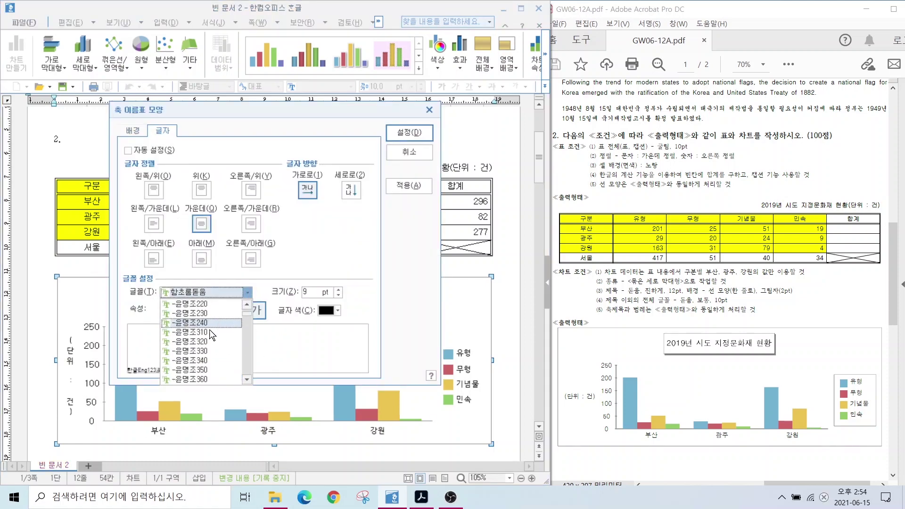
scroll(211, 337, down, 2)
click(205, 351)
click(338, 290)
click(408, 133)
Change the chart legend text to 돋움 at 10 pt
double_click(468, 373)
click(163, 131)
click(200, 295)
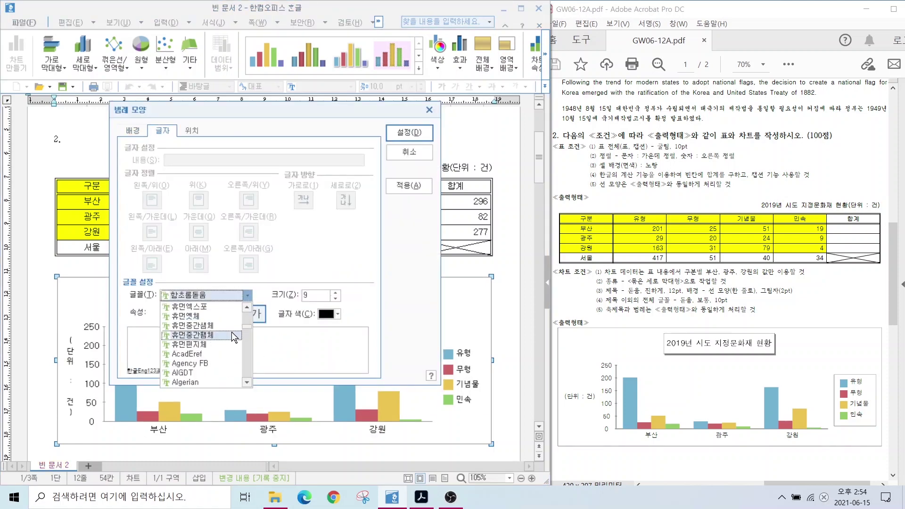
scroll(207, 339, down, 3)
click(206, 351)
click(335, 292)
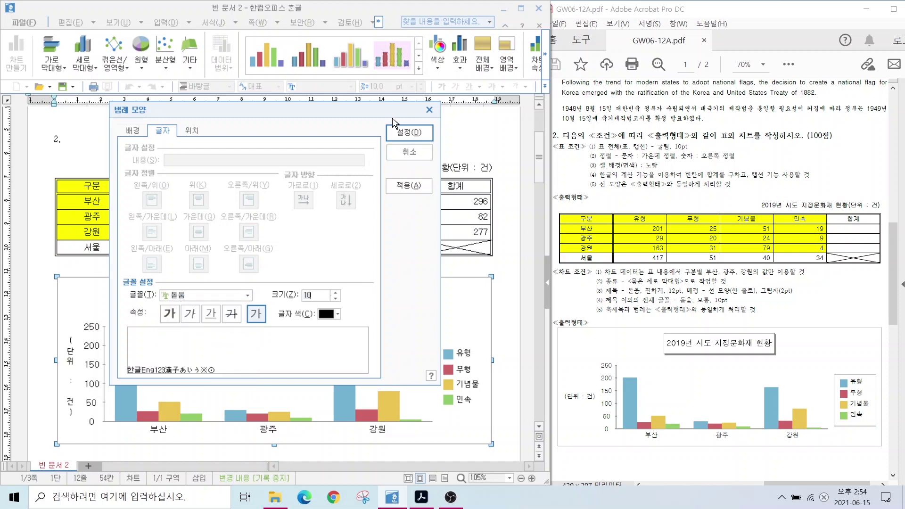
Format the vertical axis title in 돋움 at 10 pt
click(408, 132)
double_click(71, 368)
click(247, 295)
scroll(193, 339, down, 3)
scroll(193, 339, down, 2)
click(198, 351)
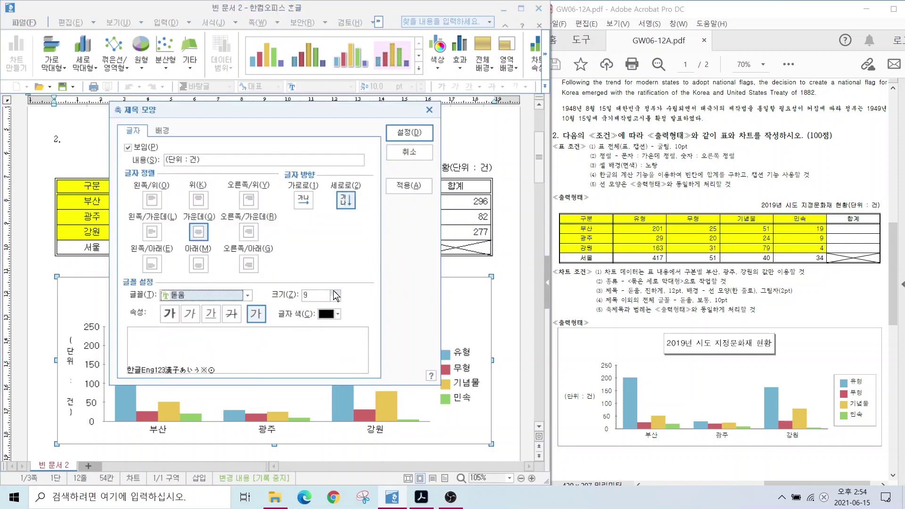
click(336, 292)
click(408, 133)
key(ctrl+2)
mouse_move(604, 302)
mouse_down()
mouse_move(695, 328)
mouse_move(719, 363)
mouse_up()
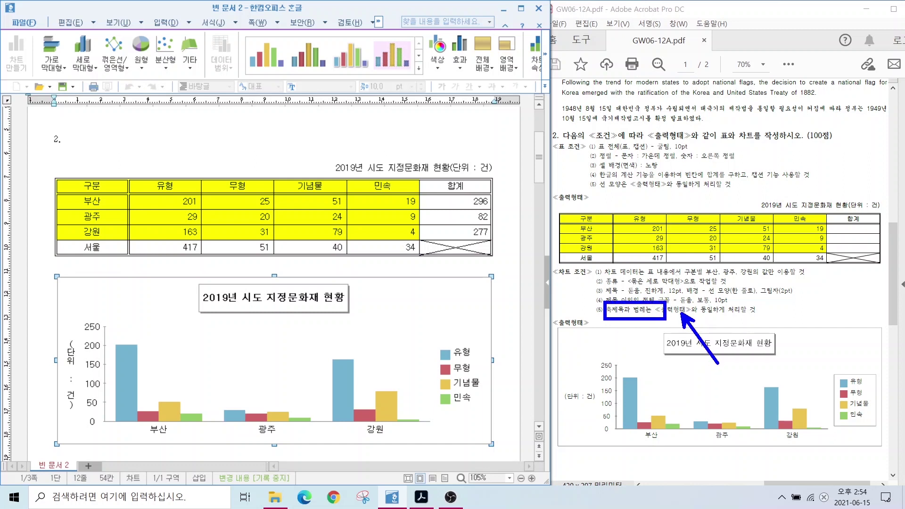
Set the (단위 : 건) axis title orientation to 가로로 so it reads horizontally
drag(552, 388, 605, 407)
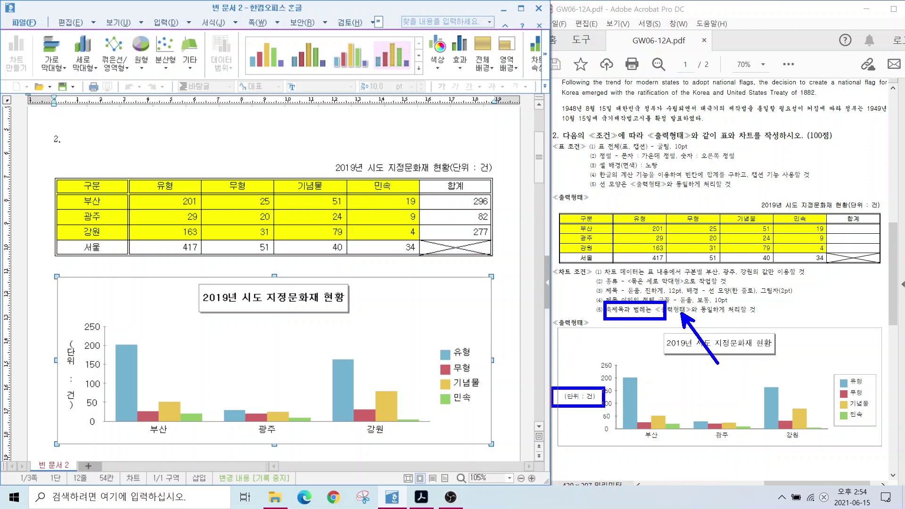
drag(58, 332, 85, 427)
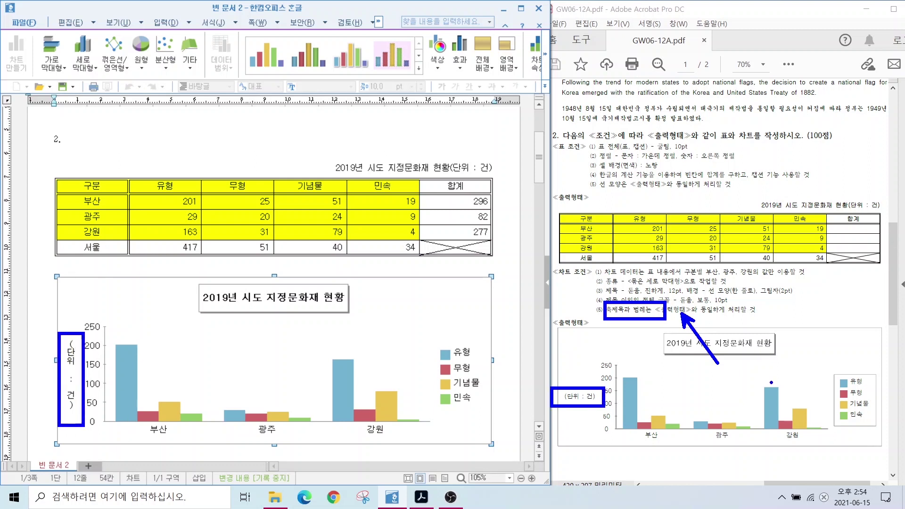
drag(824, 364, 890, 434)
drag(415, 328, 499, 421)
key(Escape)
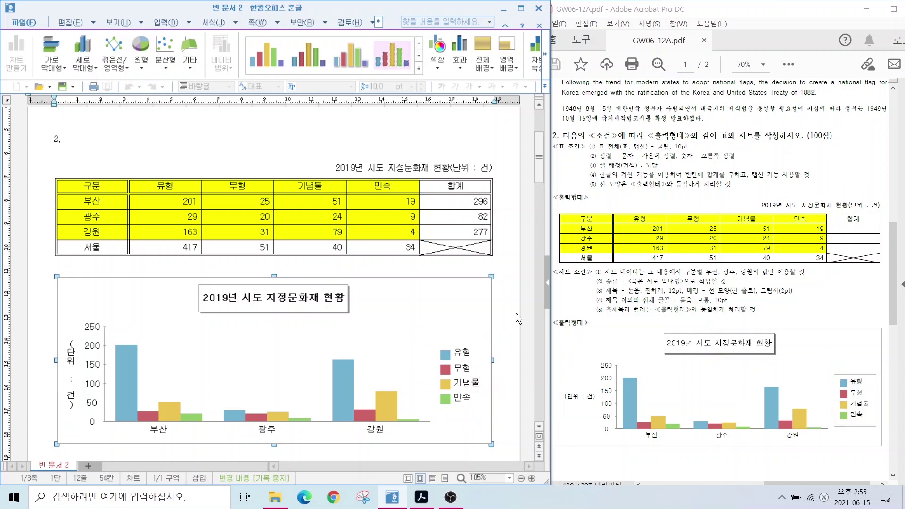
double_click(71, 363)
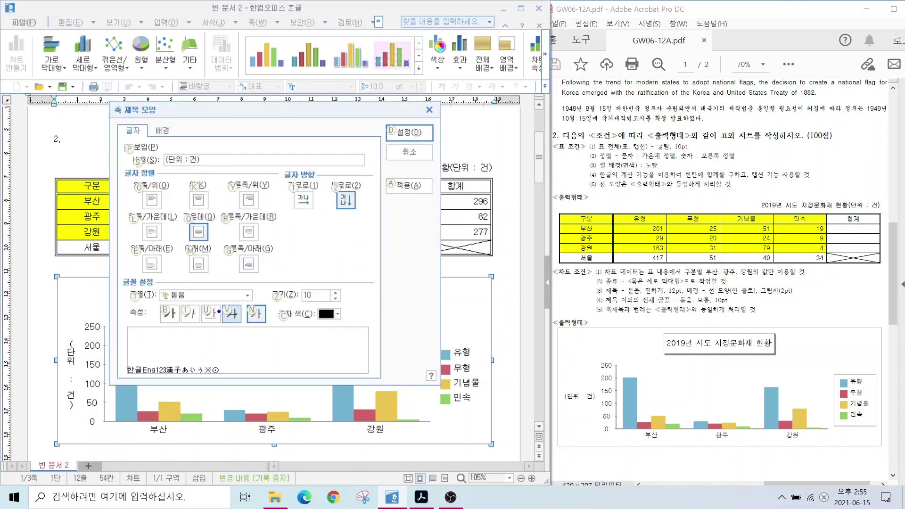
drag(155, 285, 220, 304)
drag(288, 284, 346, 302)
drag(363, 181, 338, 213)
mouse_move(333, 181)
mouse_down()
mouse_move(356, 210)
mouse_move(294, 221)
mouse_move(302, 184)
mouse_move(330, 225)
mouse_up()
key(Escape)
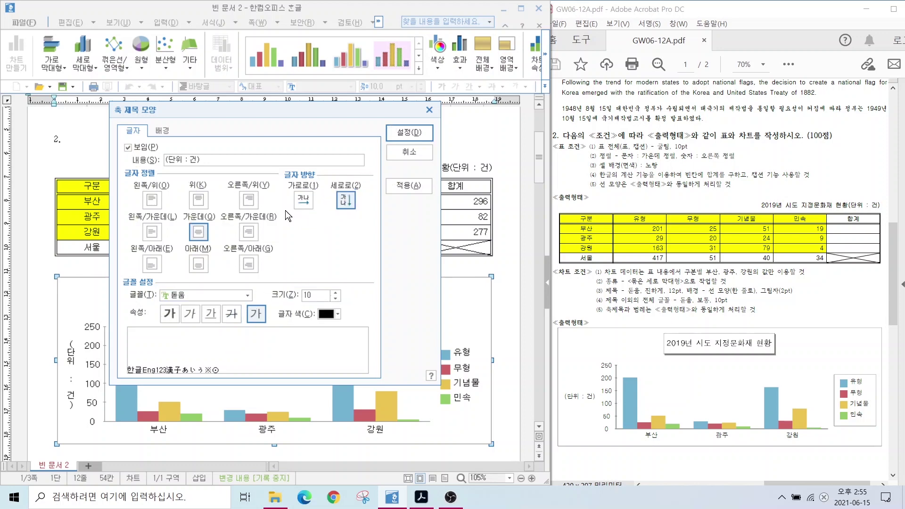
click(303, 201)
click(409, 132)
Give the chart legend a 한 줄로 single-line border
click(462, 370)
double_click(462, 370)
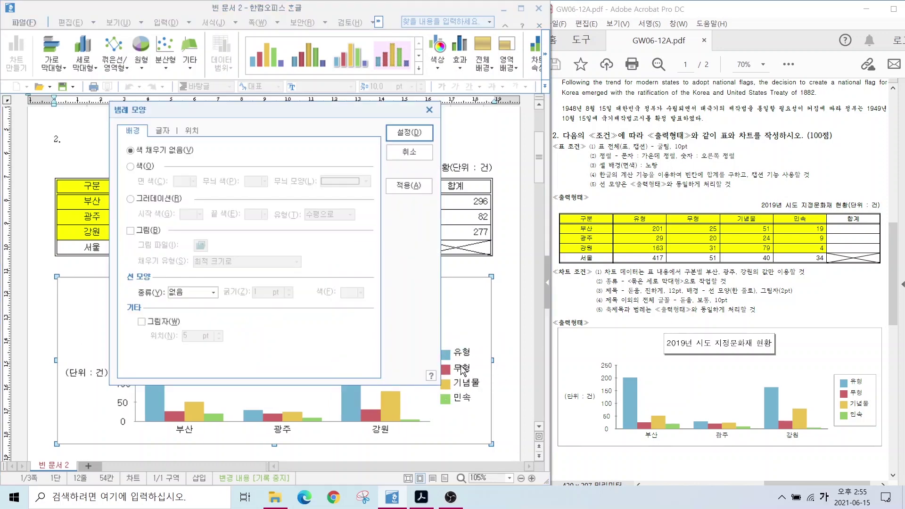
click(161, 131)
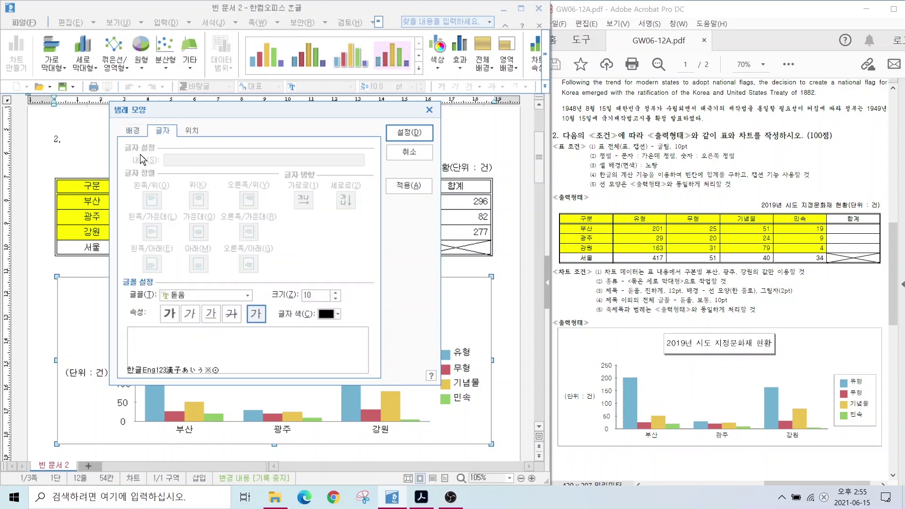
click(134, 131)
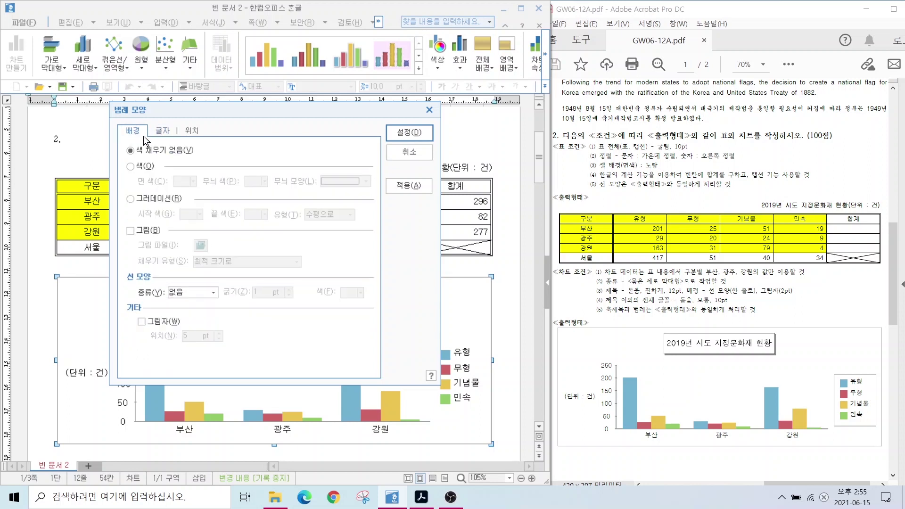
click(188, 293)
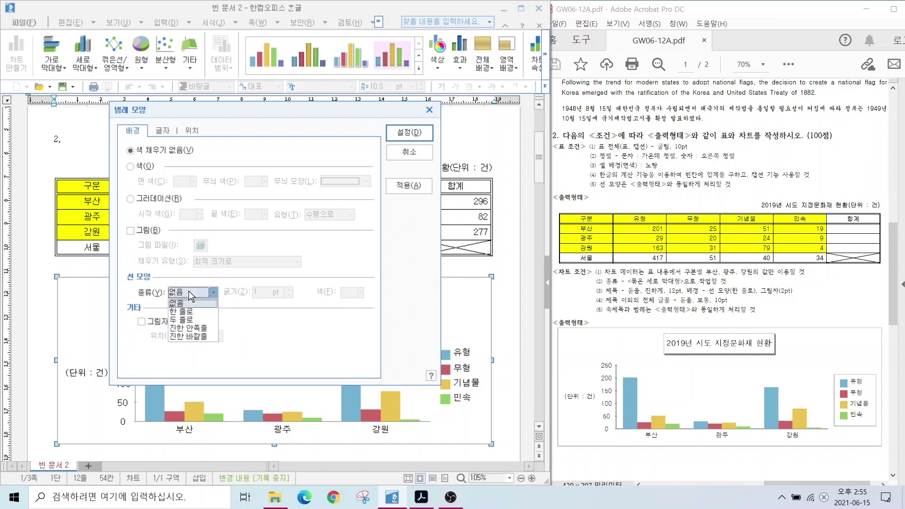
click(191, 311)
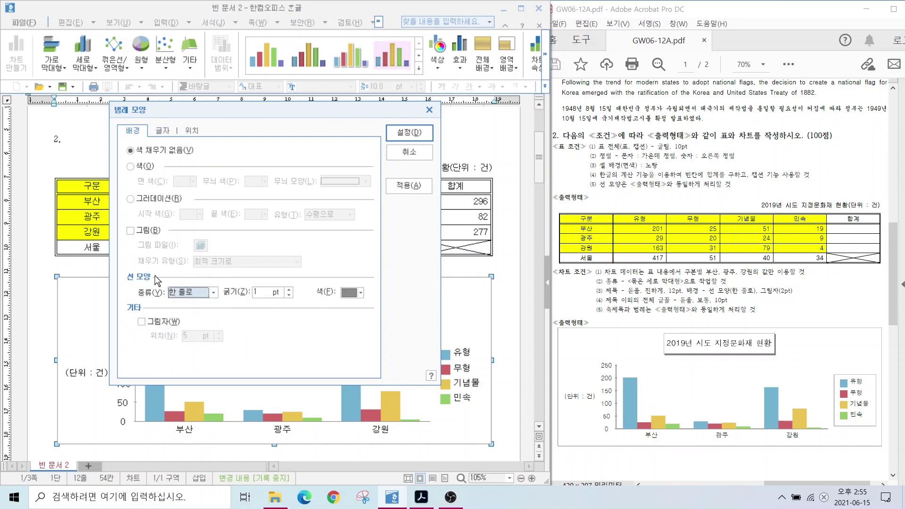
click(409, 132)
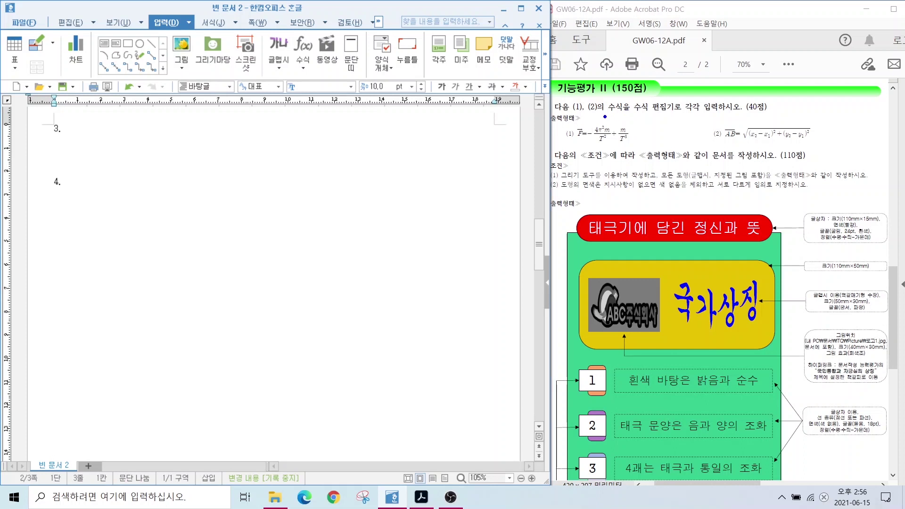
Type the item labels (1) and (2) on separate lines under heading 3
drag(567, 122, 642, 150)
drag(700, 120, 828, 149)
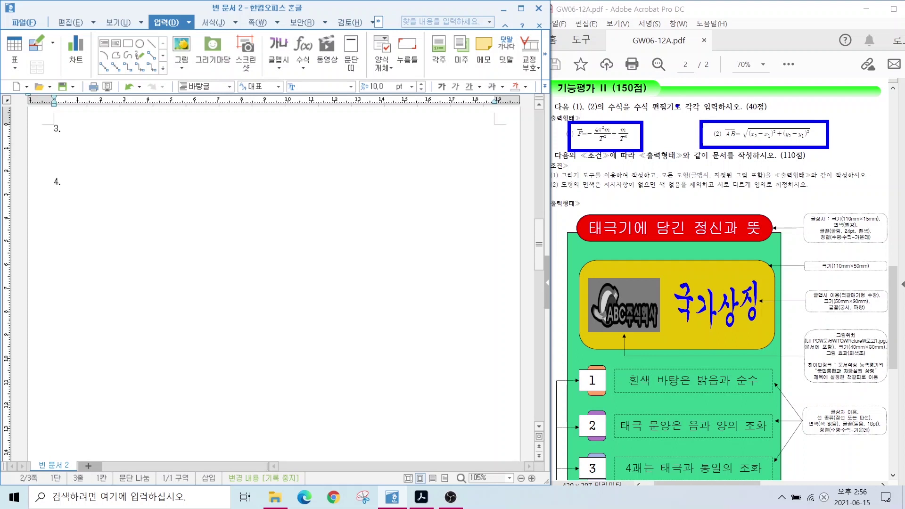
key(Escape)
click(55, 141)
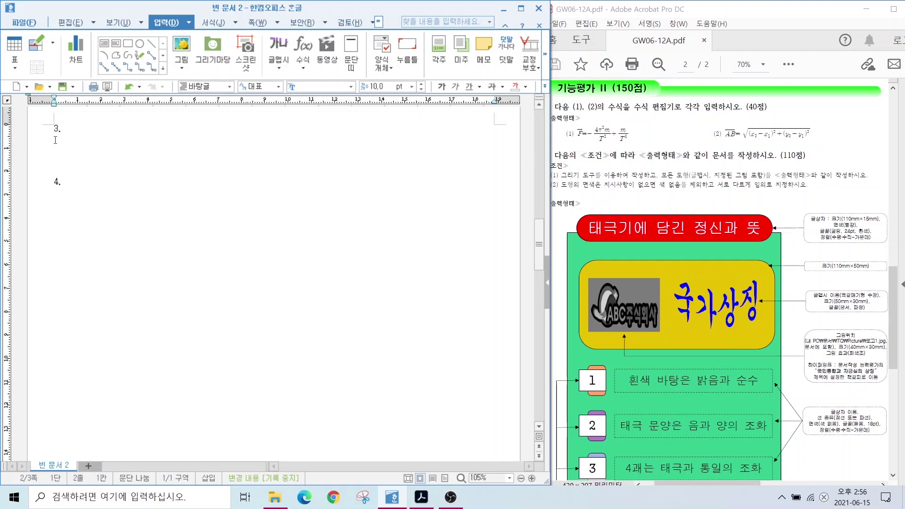
scroll(56, 144, up, 1)
text(())
key(Left)
text(1)
key(Right)
key(Return)
text(())
key(Left)
text(2)
key(Right)
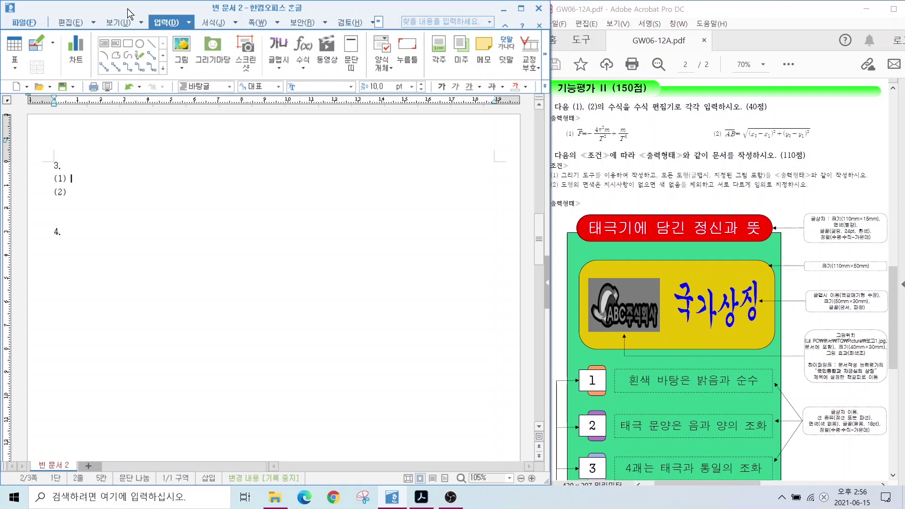
click(172, 21)
Insert a new equation and begin it with a vector-arrow F, written {vec{F}}
click(302, 46)
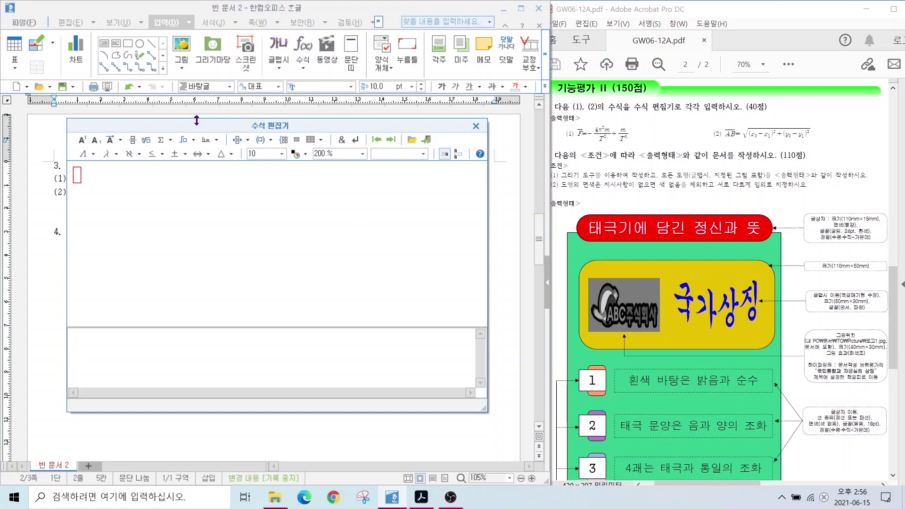
drag(199, 125, 225, 119)
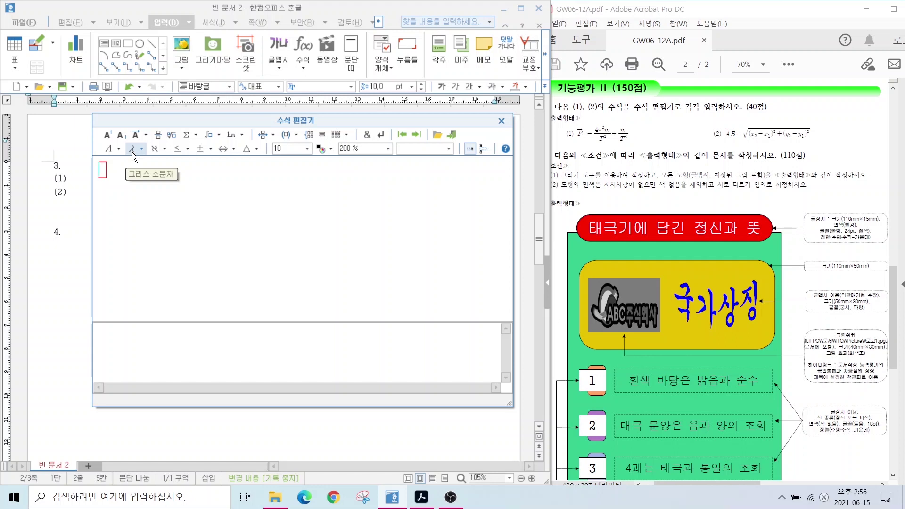
click(131, 151)
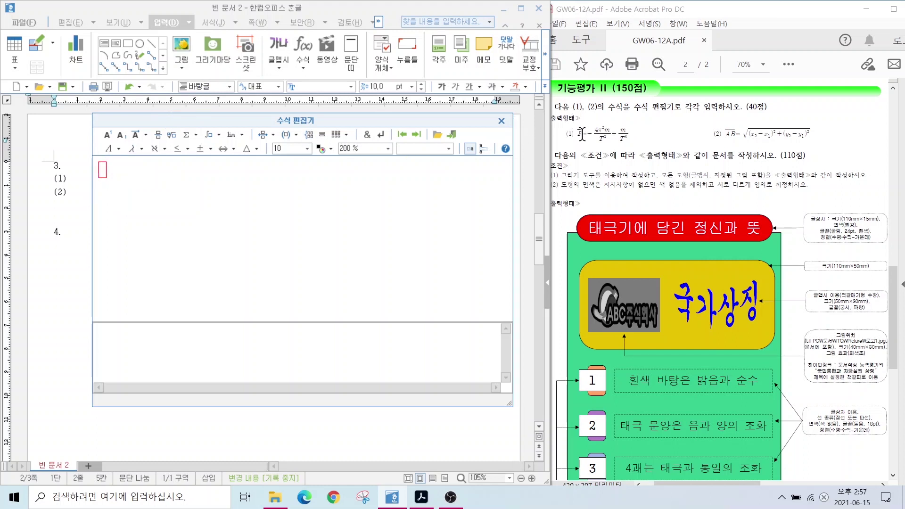
click(136, 138)
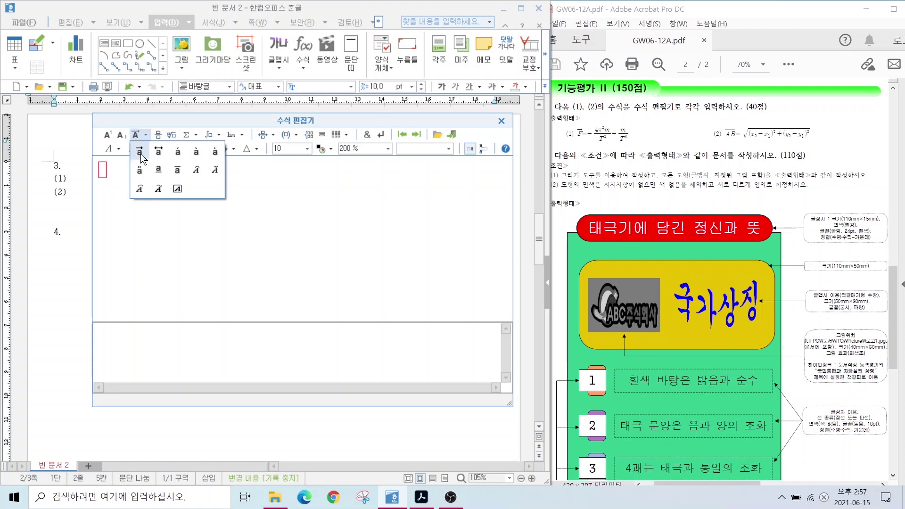
click(141, 154)
text(F}} =-)
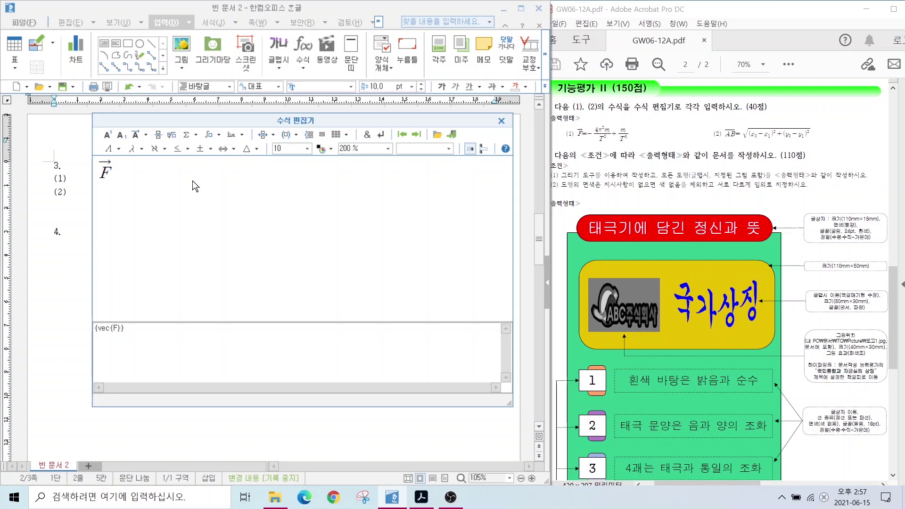
Extend the equation with =−4π²m/T² as the first fraction after vec F
text(=-)
click(157, 136)
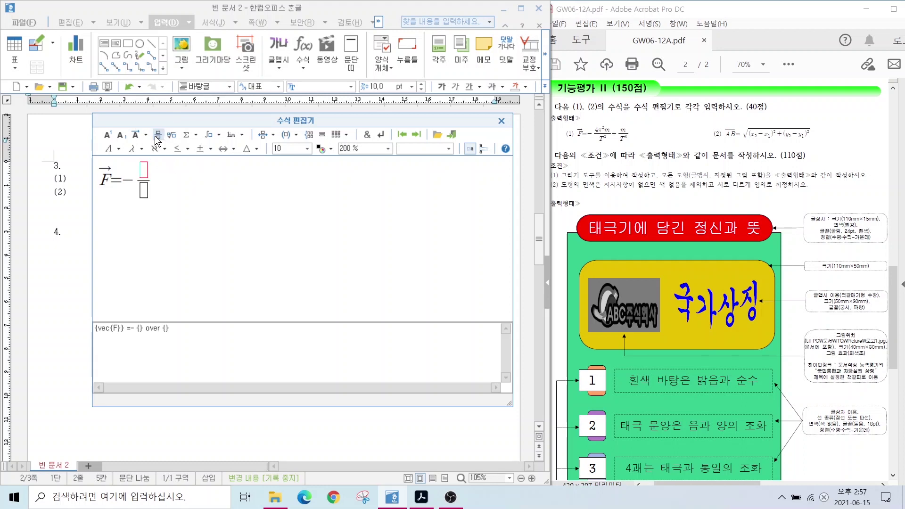
text(4)
click(134, 150)
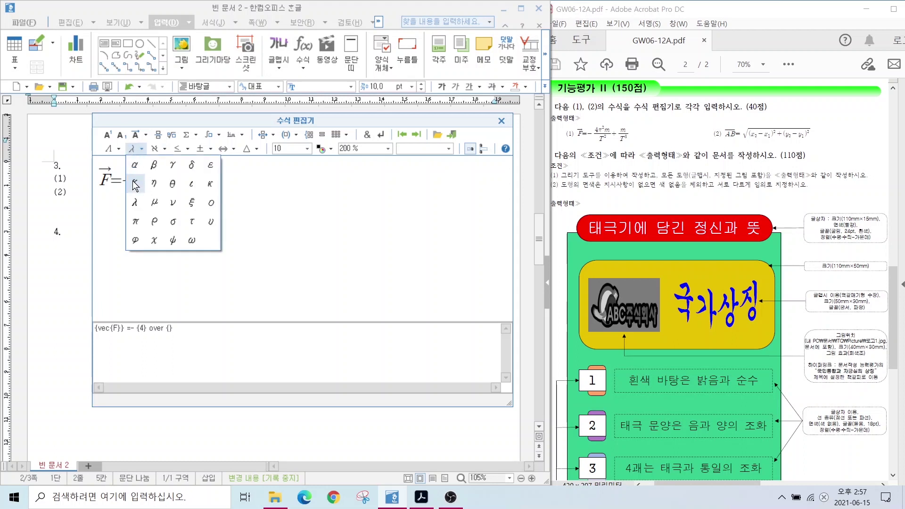
click(136, 223)
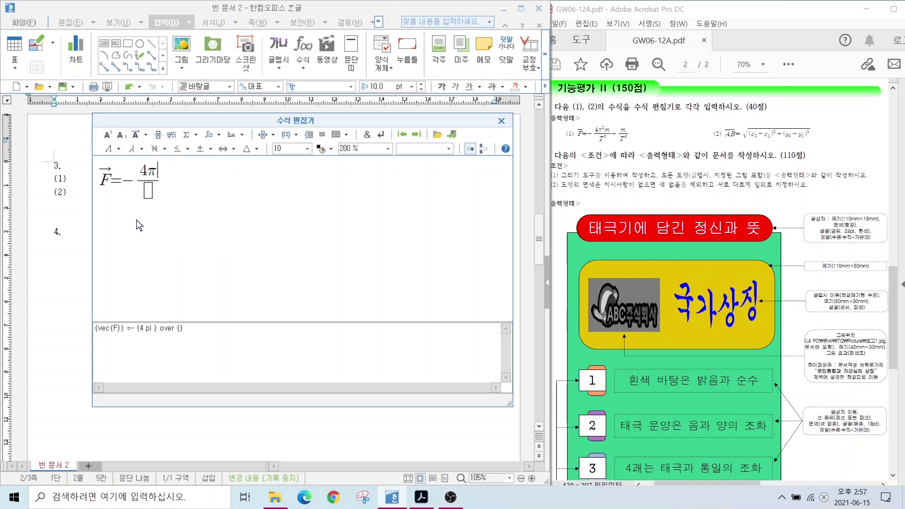
click(110, 136)
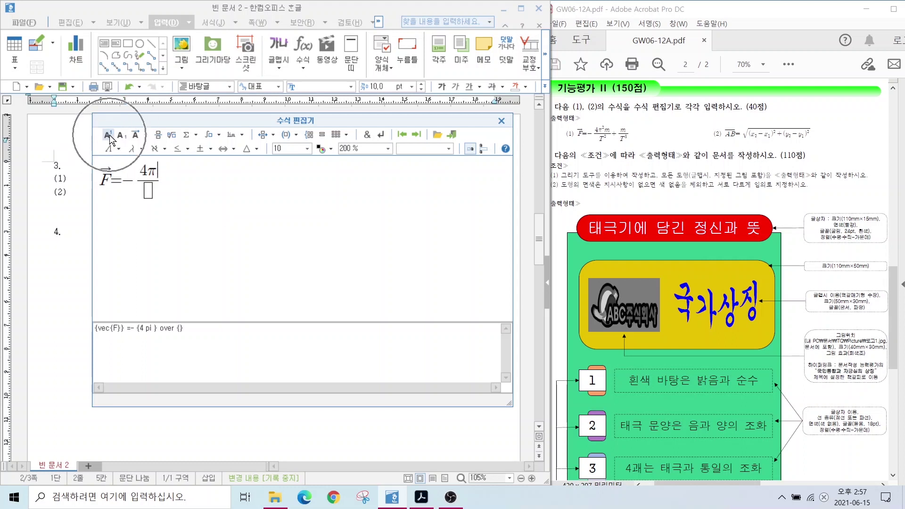
text(2)
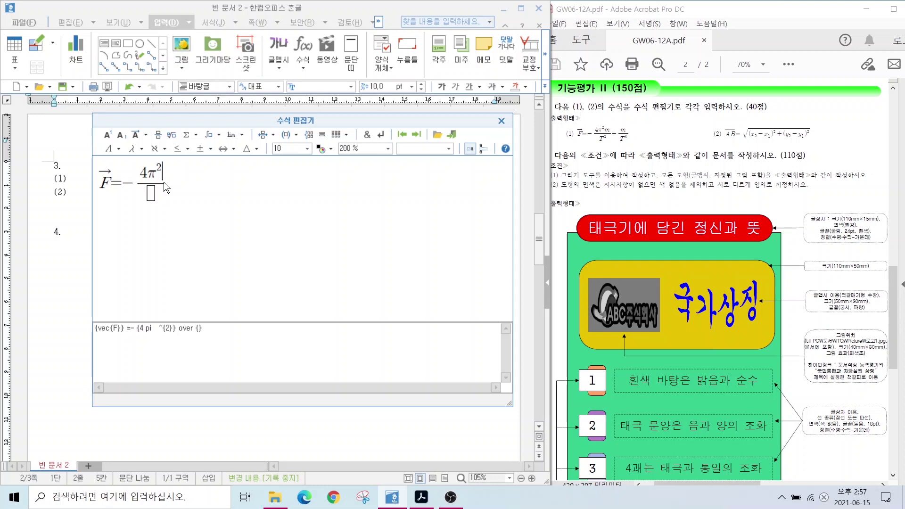
key(Tab)
text(m)
key(Tab)
text(T)
click(108, 136)
text(2}} )
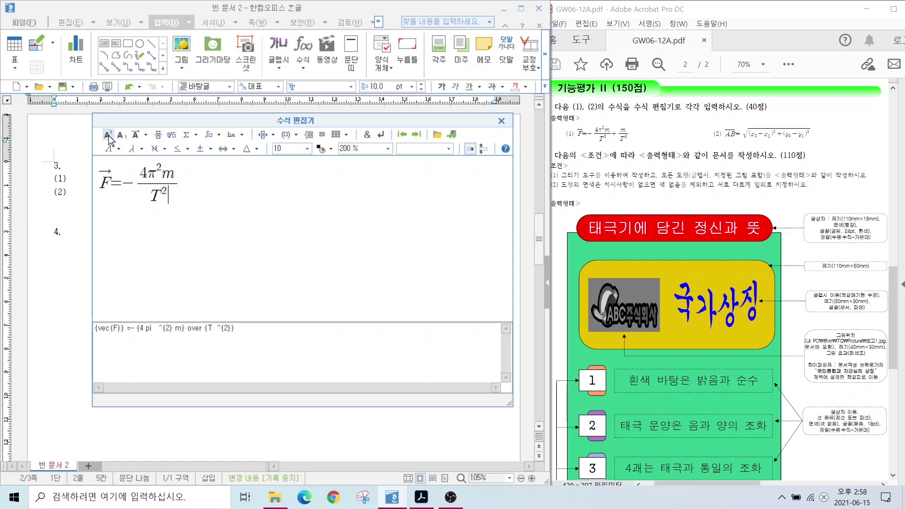
text(+)
Add +m/T³ as a second fraction, insert the equation at item (1), and reopen it
click(158, 135)
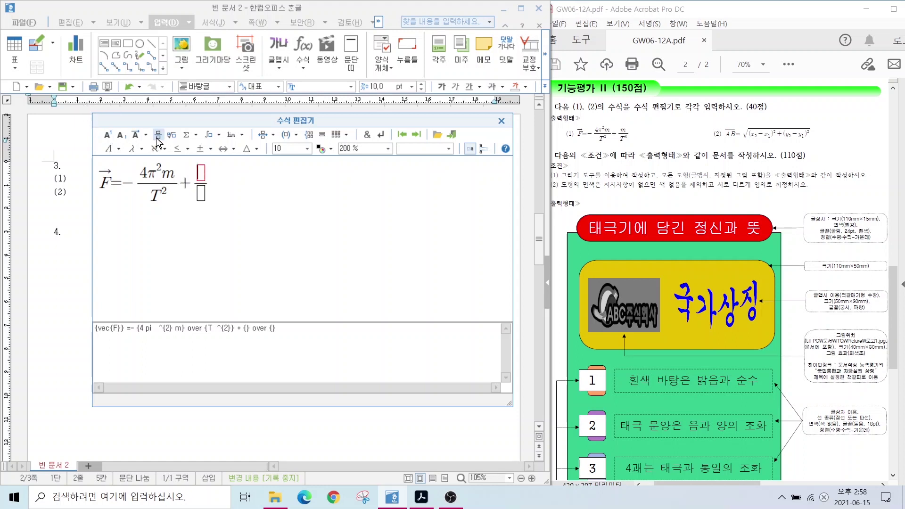
text(m)
key(Tab)
text(T3)
key(BackSpace)
click(107, 135)
text(3)
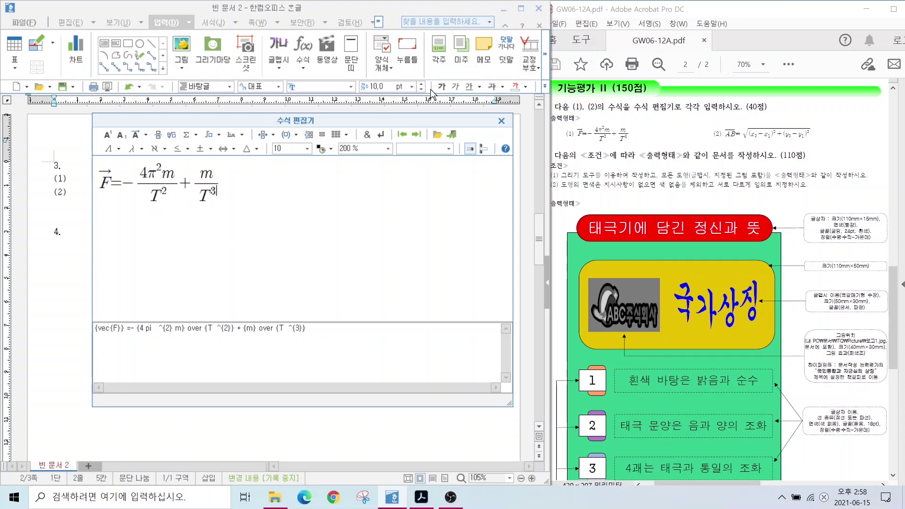
click(453, 136)
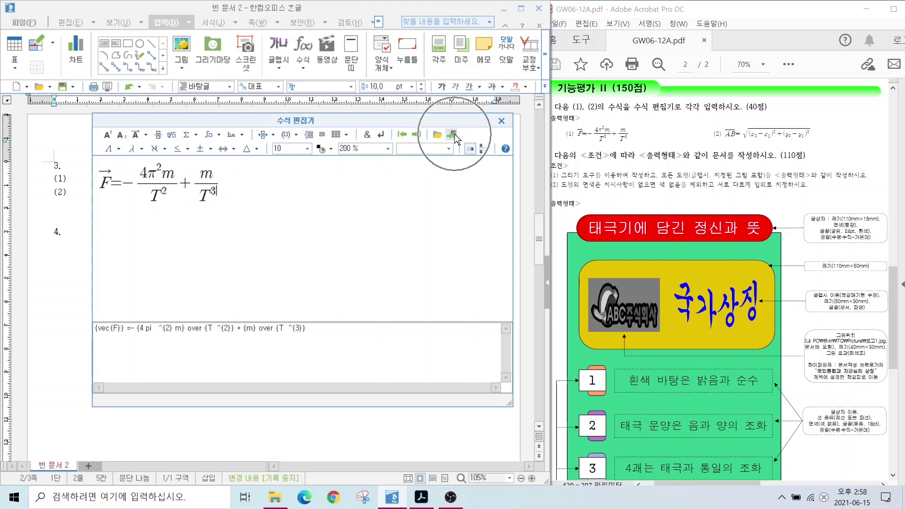
key(Down)
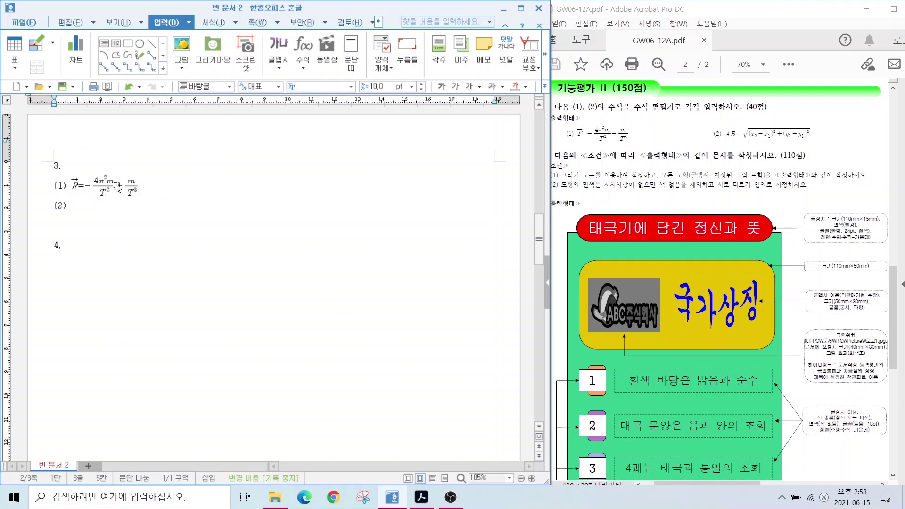
double_click(105, 184)
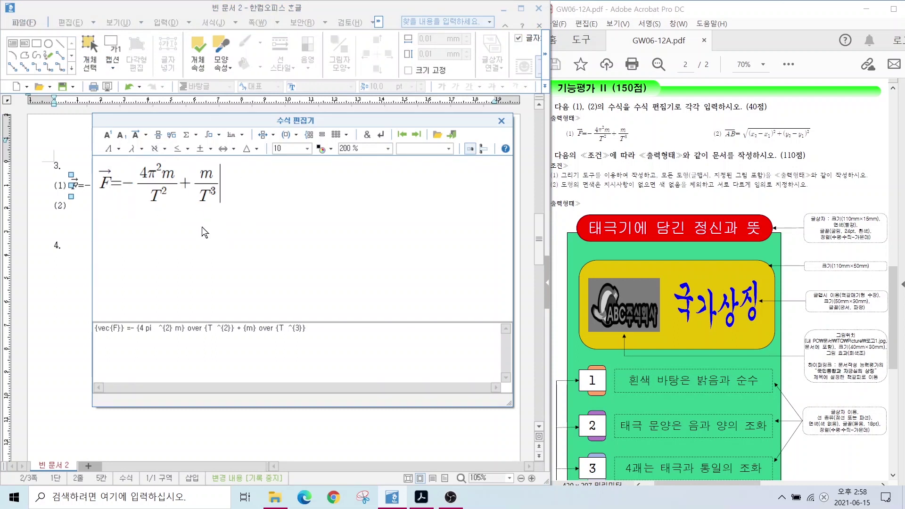
Start a new equation with an overlined AB followed by an equals sign
click(501, 120)
click(165, 22)
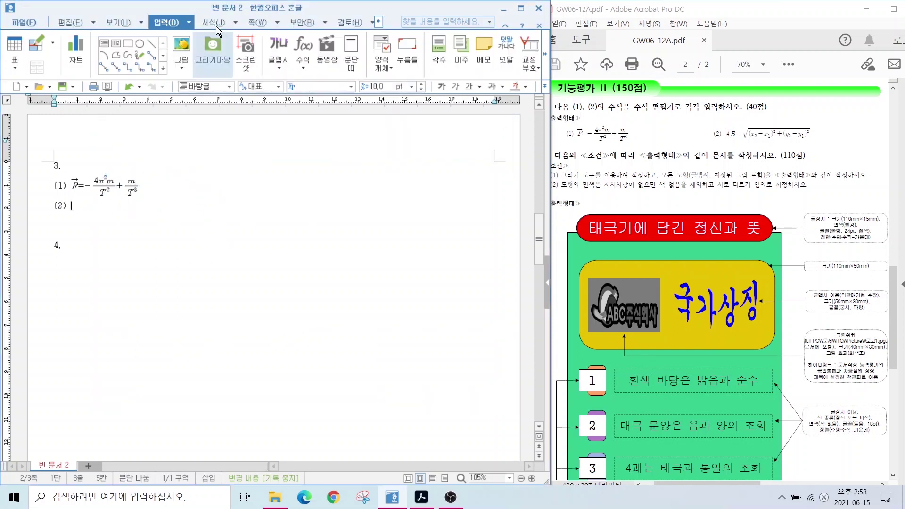
click(303, 48)
click(137, 138)
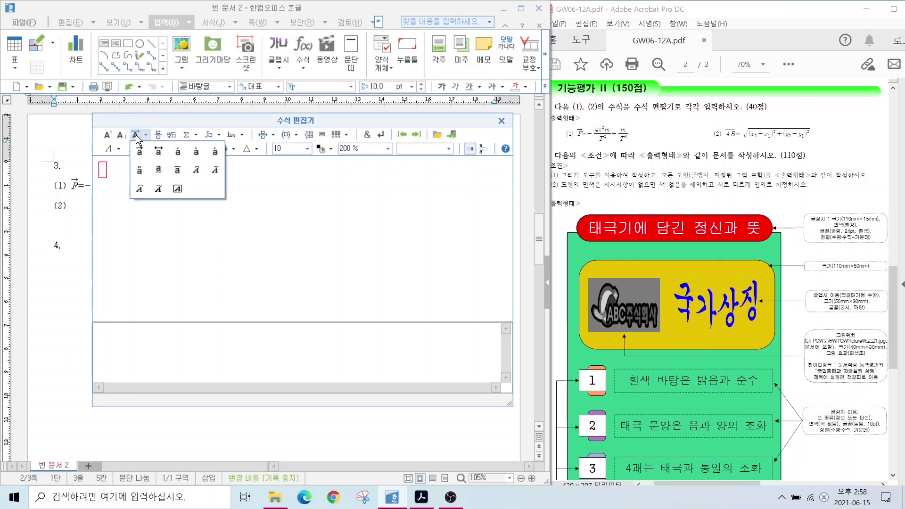
click(177, 170)
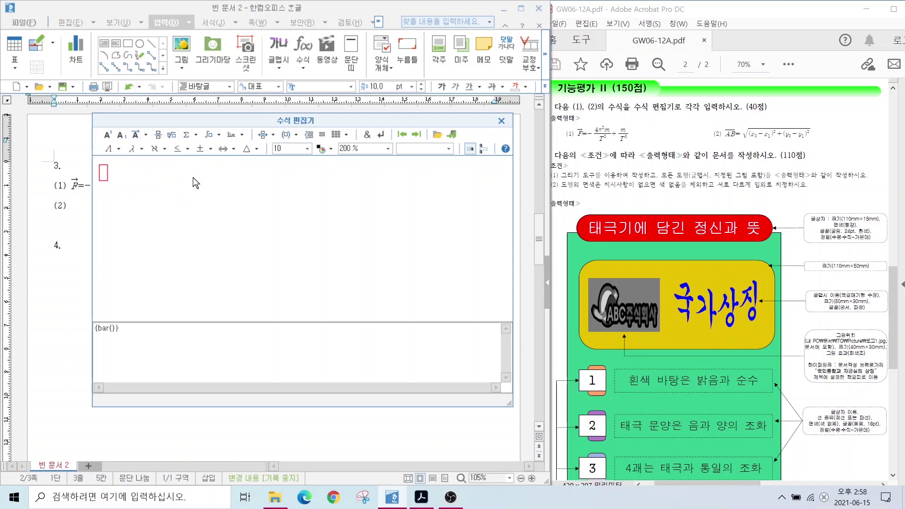
text(AV)
key(BackSpace)
text(B)
key(Right)
text(=)
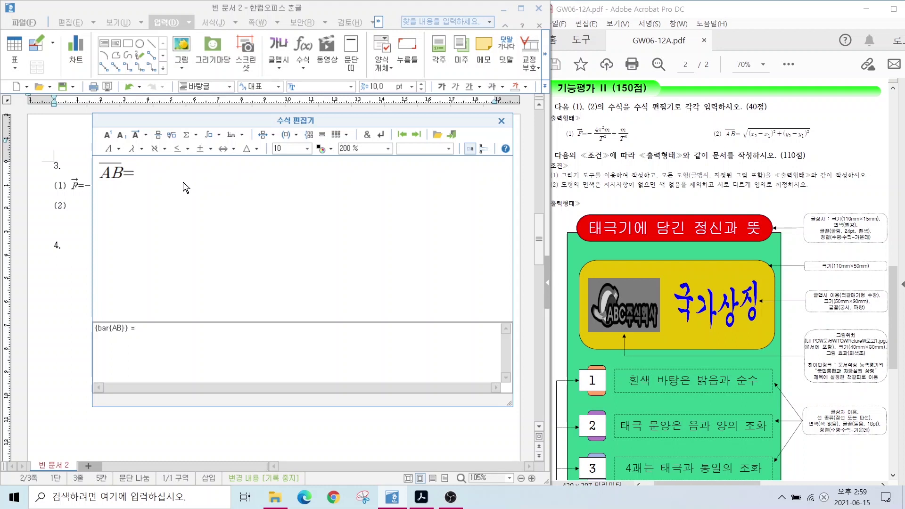
Open a square root and write (x₂−x₁ with subscripted indices
click(173, 138)
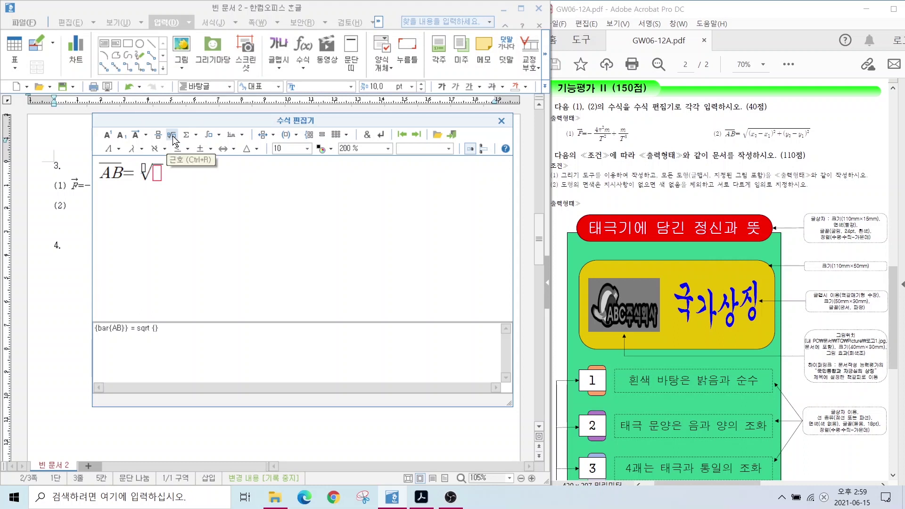
text((x)
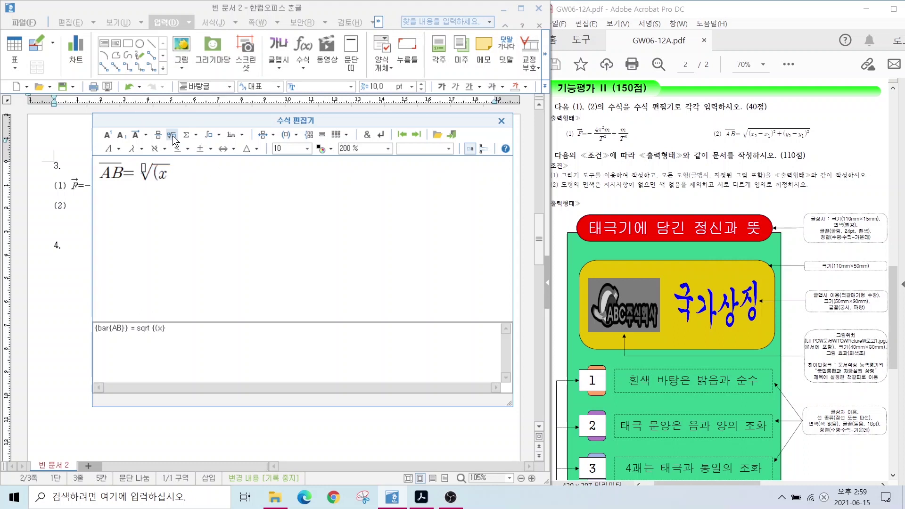
click(121, 135)
text(2)
key(Right)
text(-x)
click(121, 136)
text(1)
key(Right)
Complete the root with +(y₂−y₁)² and insert the equation as item (2)
text()+(y)
click(121, 135)
text(2)
key(Right)
text(-y)
click(121, 135)
text(1)
key(Right)
text())
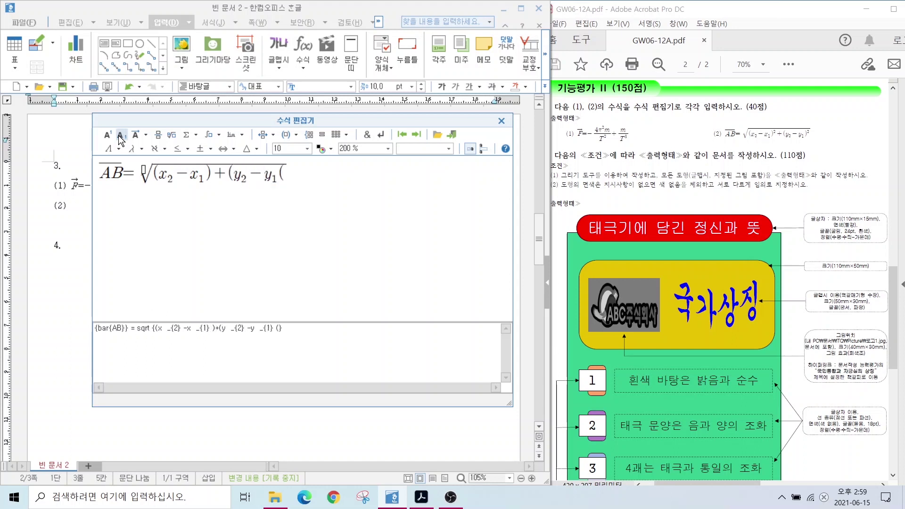
click(110, 135)
text(2)
click(452, 134)
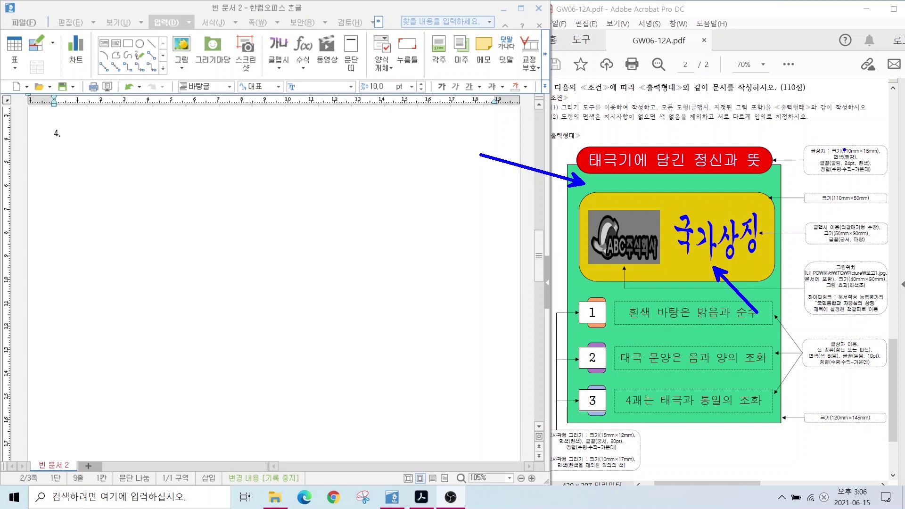
Draw a large rectangle below heading 4 in the document
drag(820, 142, 873, 169)
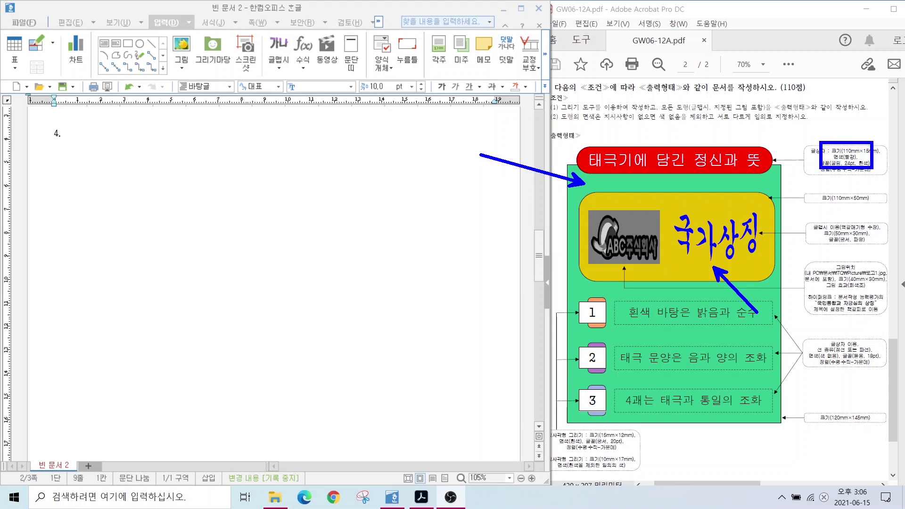
key(Escape)
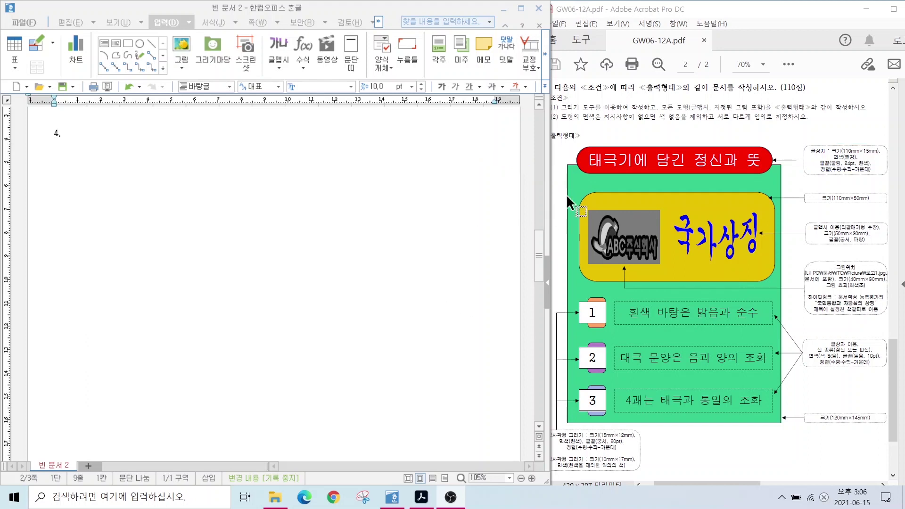
click(164, 24)
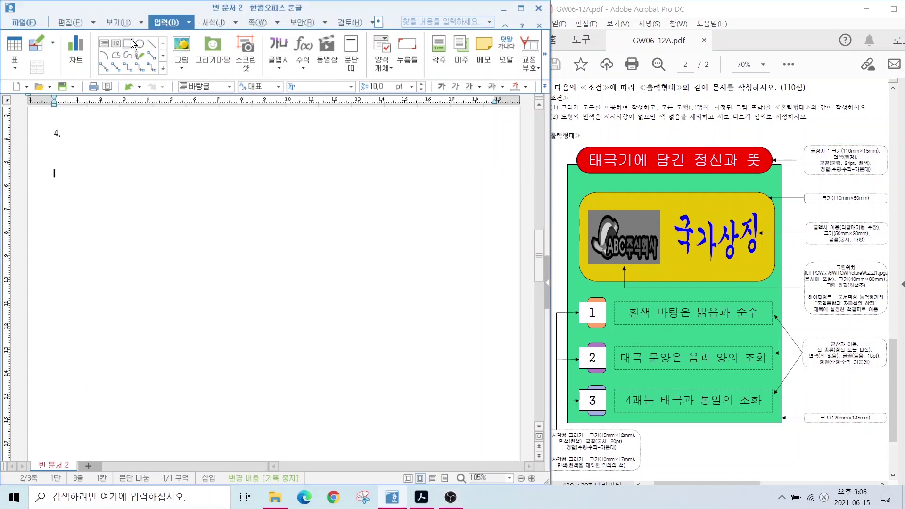
click(128, 45)
drag(142, 194, 361, 397)
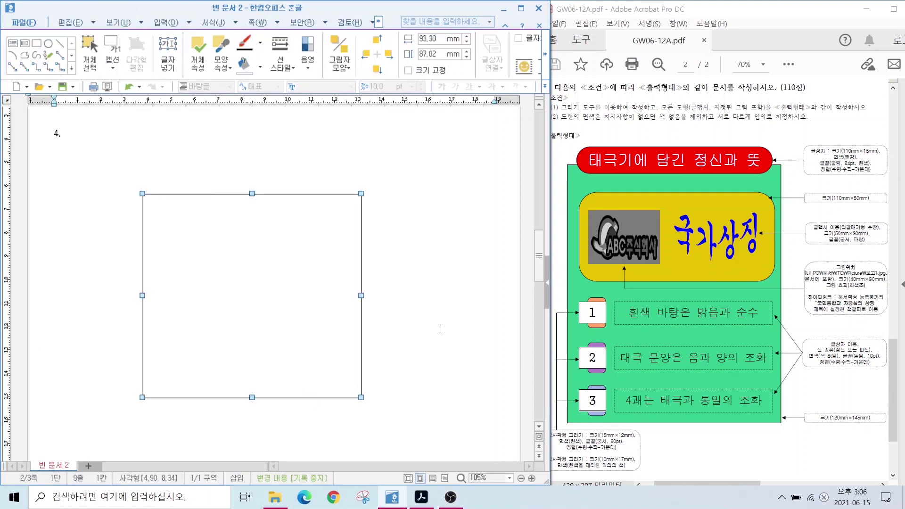
Size the rectangle to 130 × 145 mm and lock its size
double_click(235, 241)
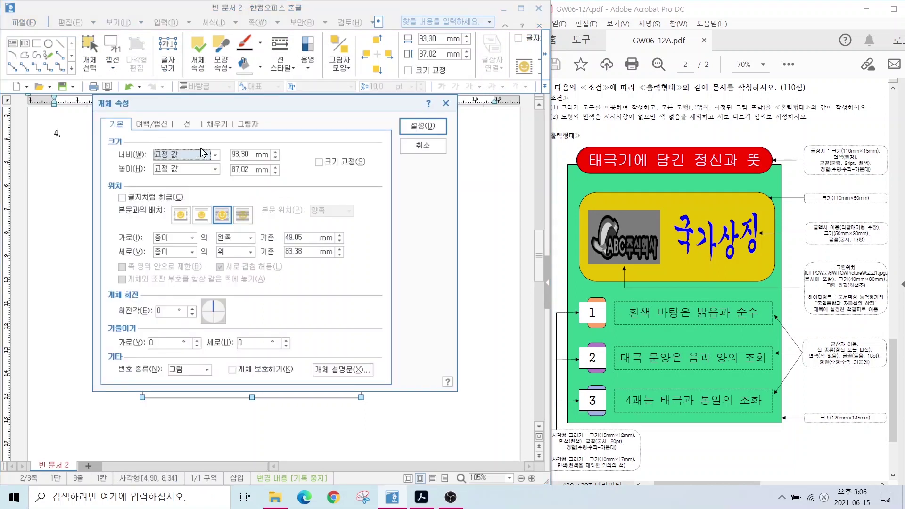
click(245, 155)
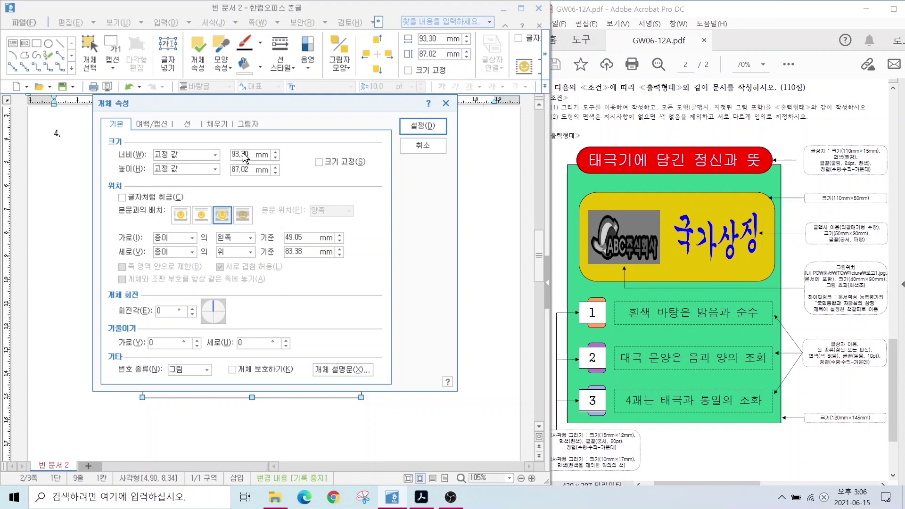
key(alt)
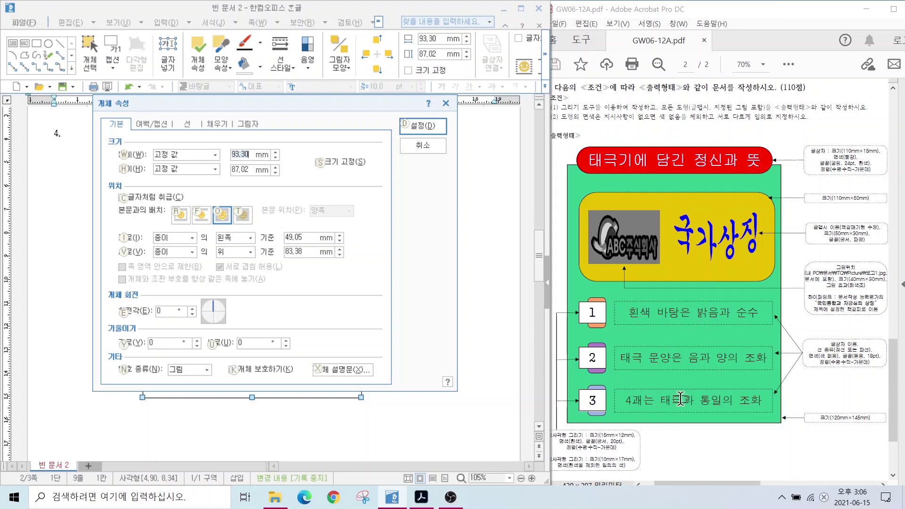
key(alt+2)
drag(796, 402, 887, 435)
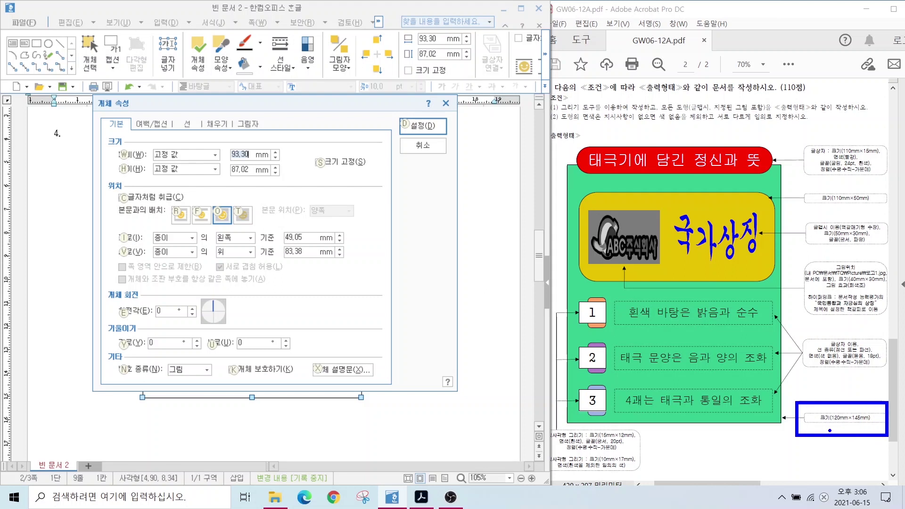
key(Escape)
text(13)
text(0)
key(Tab)
key(Tab)
text(145)
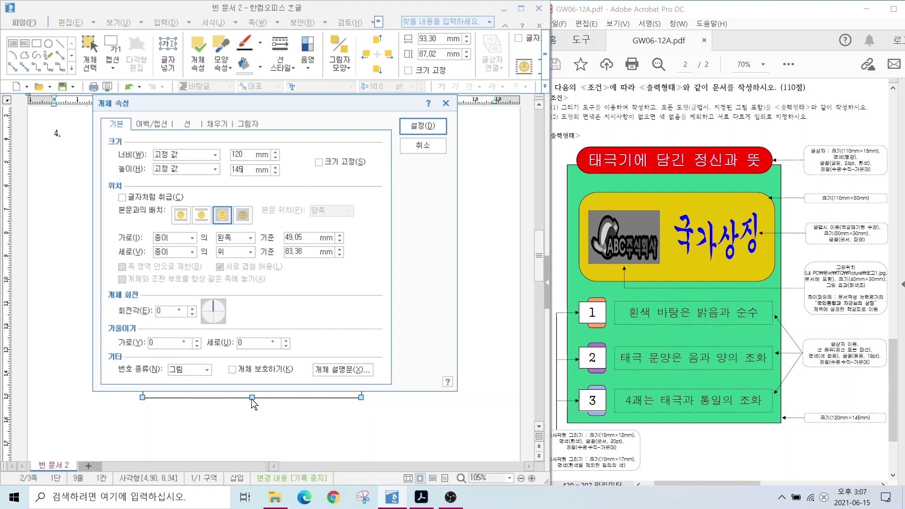
click(319, 162)
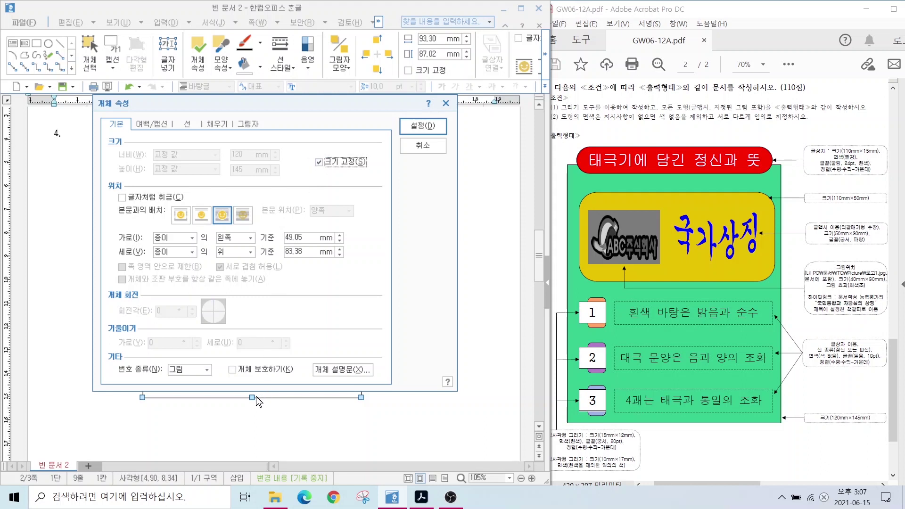
Fill the rectangle light green and position it below '4.'
click(217, 125)
click(160, 186)
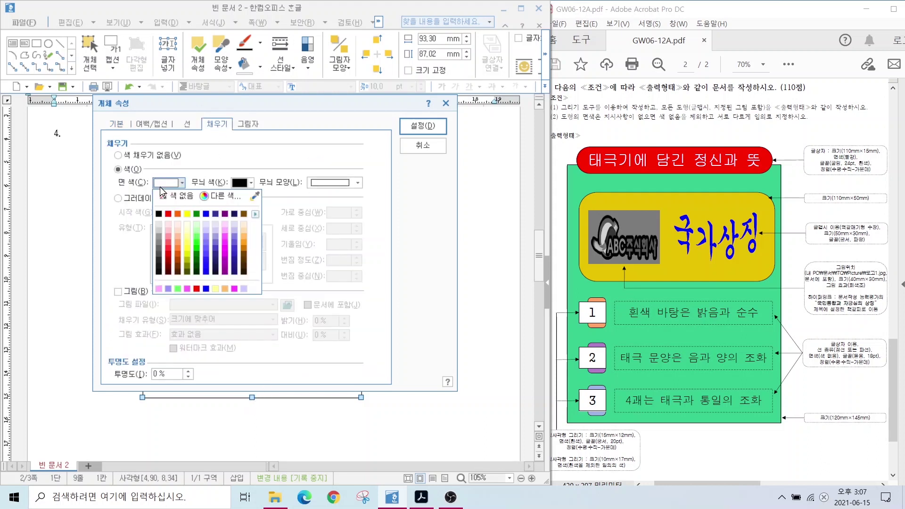
click(195, 234)
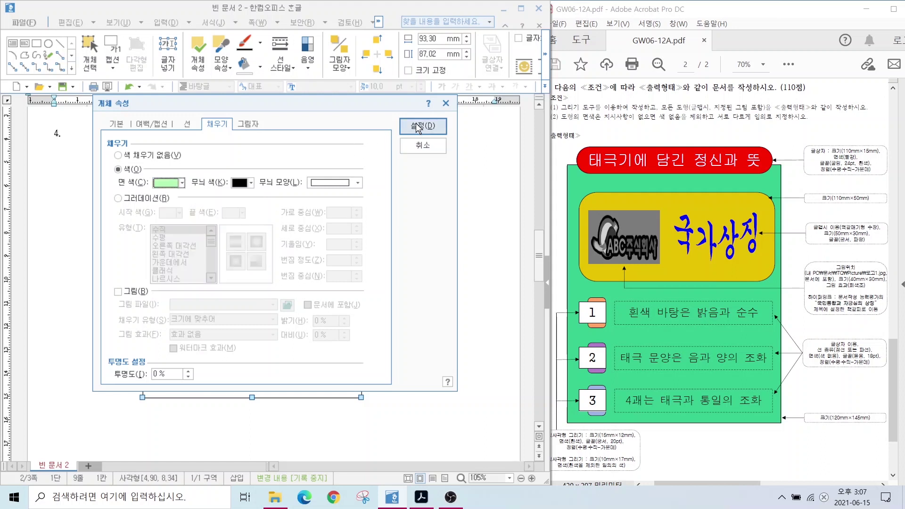
click(423, 125)
scroll(264, 236, up, 4)
drag(252, 292, 247, 267)
click(303, 175)
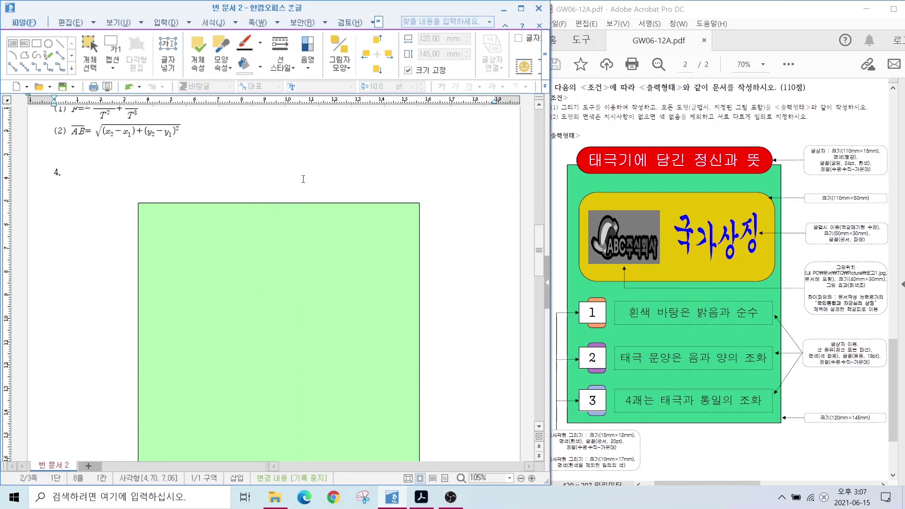
Draw a text box atop the green rectangle and type '태극기에 담긴 정신과 뜻'
drag(598, 146, 558, 123)
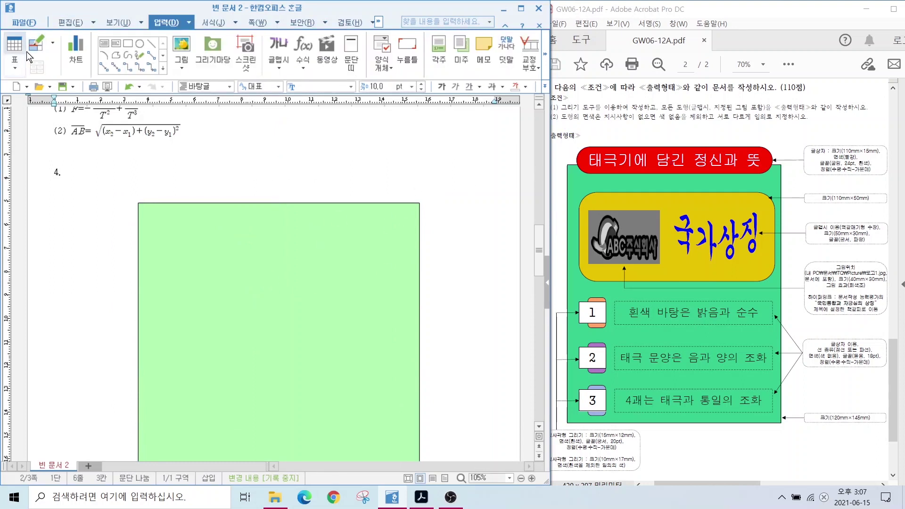
key(ctrl)
click(104, 45)
drag(148, 176, 407, 227)
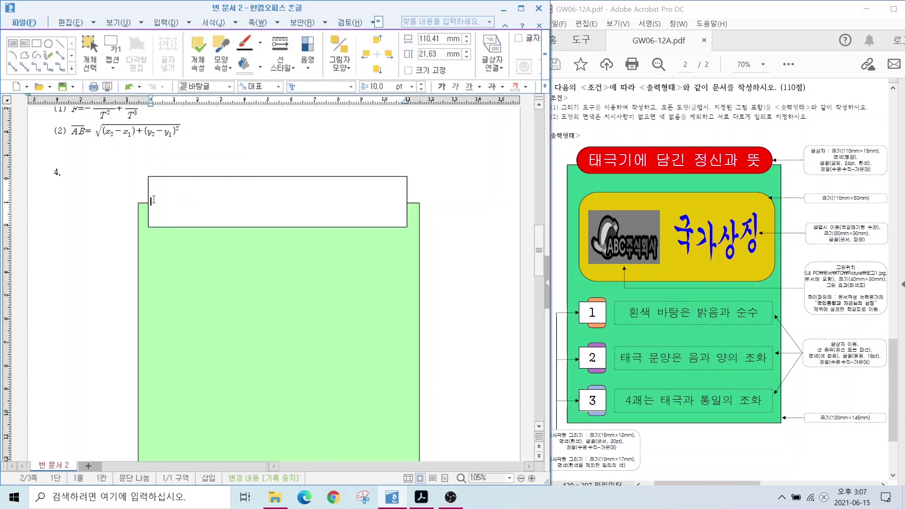
text(ㅌ)
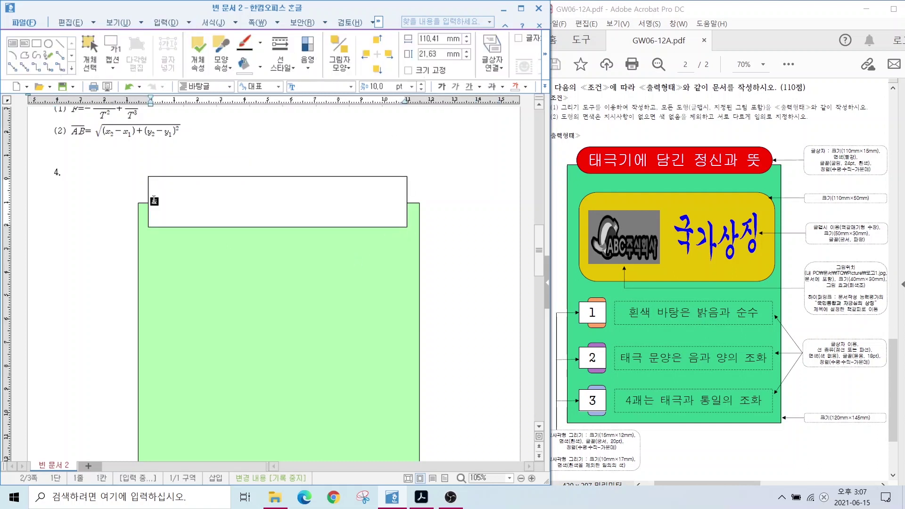
text(극기에 담긴 정신과 ㄸ)
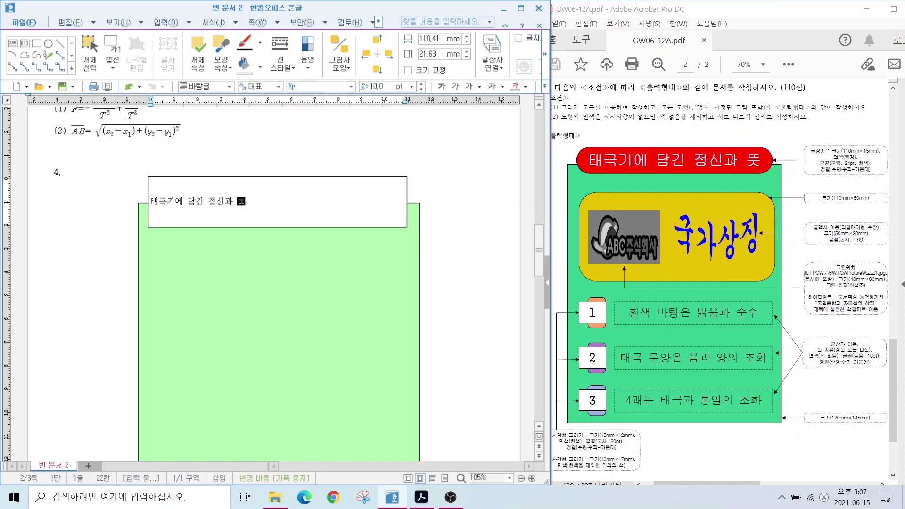
Set the title box to 110 × 15 mm with its size locked
double_click(264, 178)
double_click(264, 177)
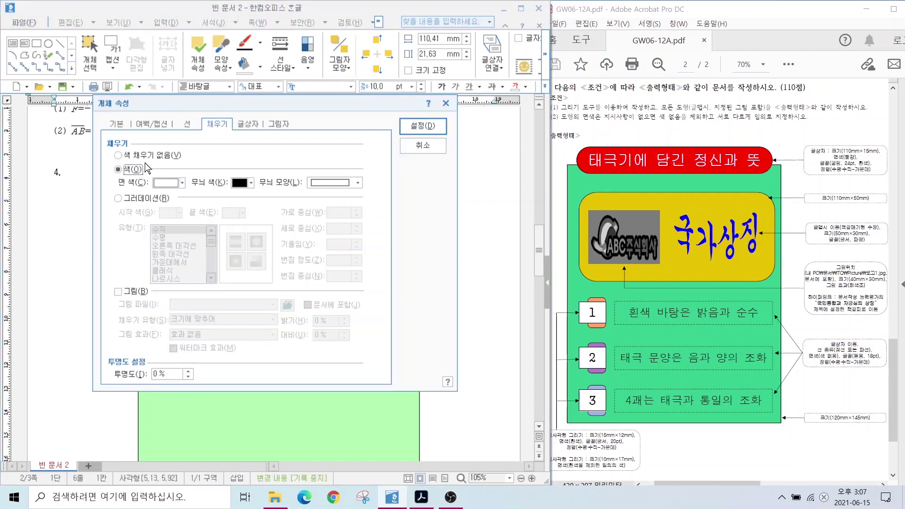
click(117, 125)
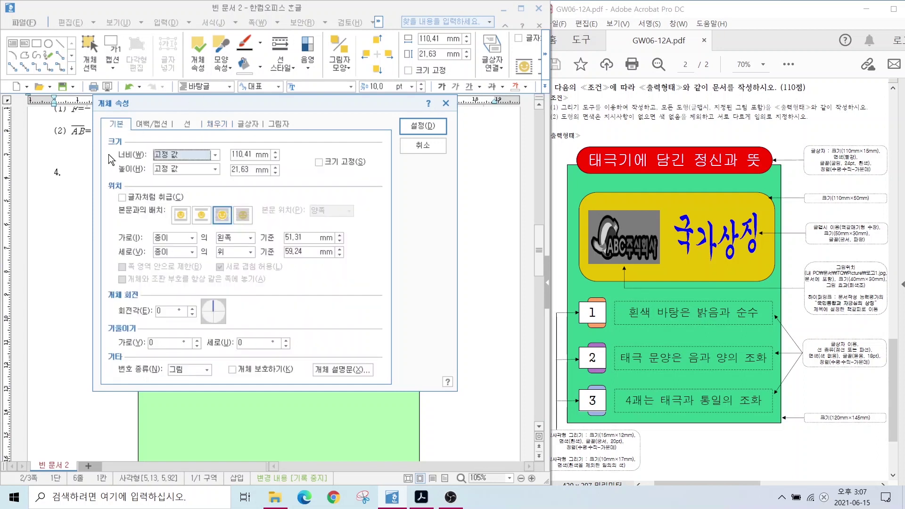
key(alt)
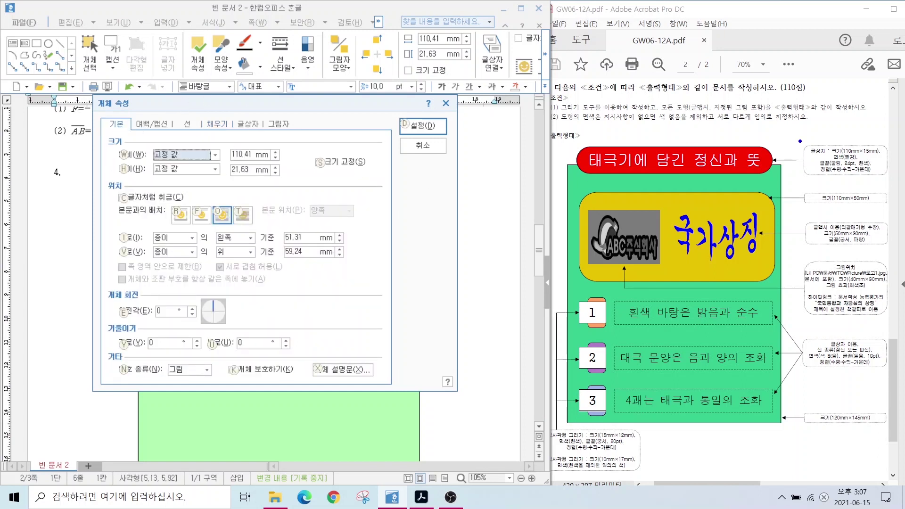
drag(799, 142, 901, 187)
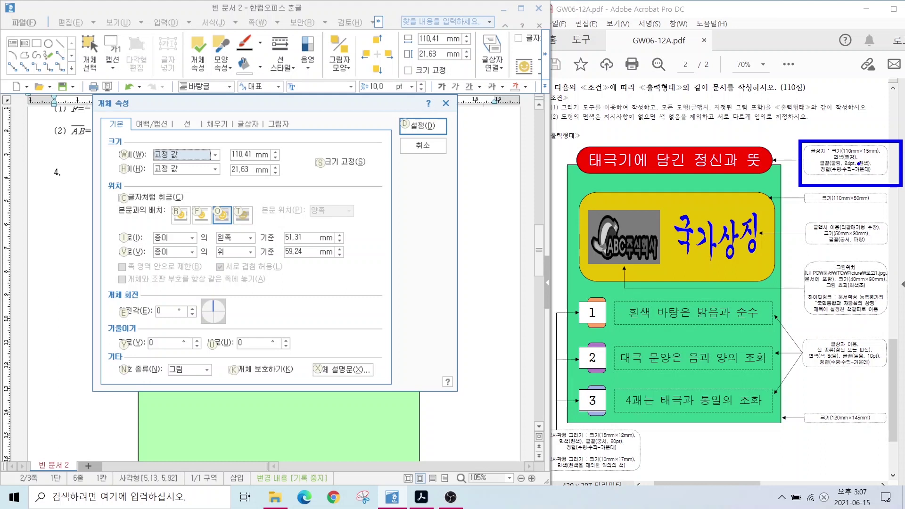
key(Escape)
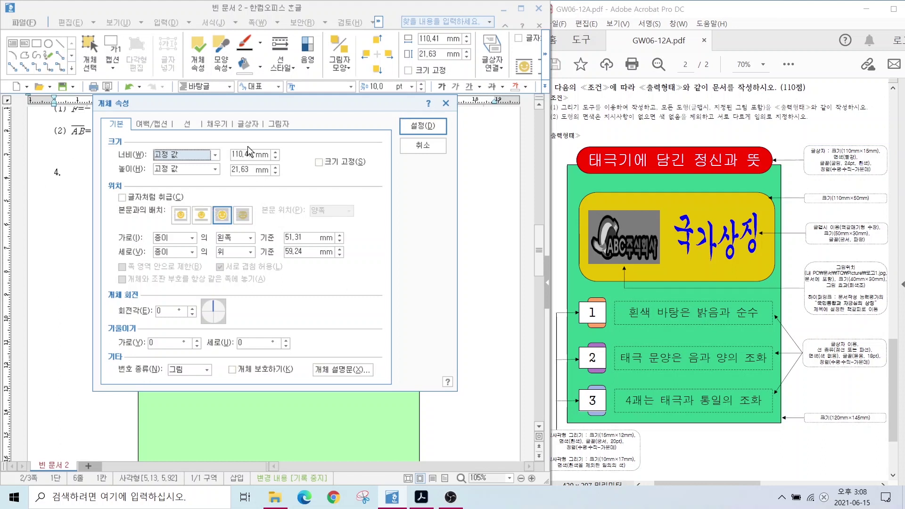
double_click(241, 154)
text(110)
key(Tab)
key(Tab)
text(1)
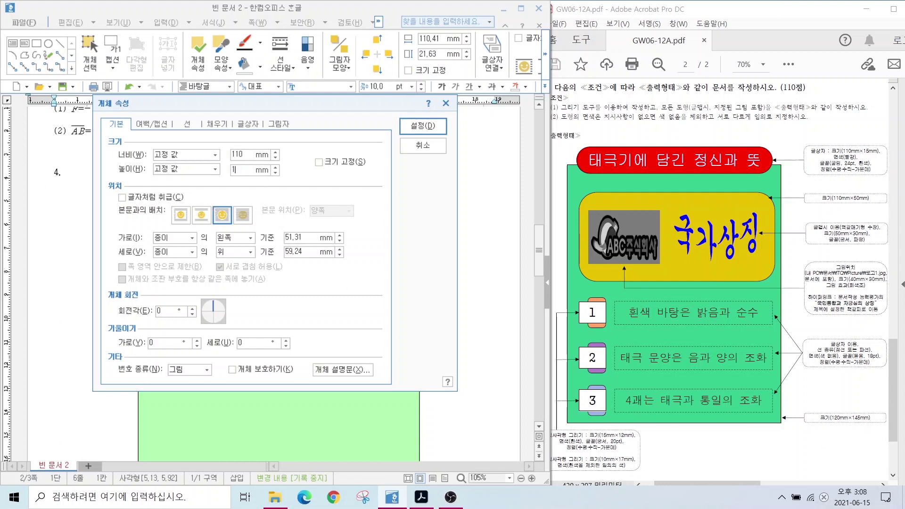
text(5)
click(319, 163)
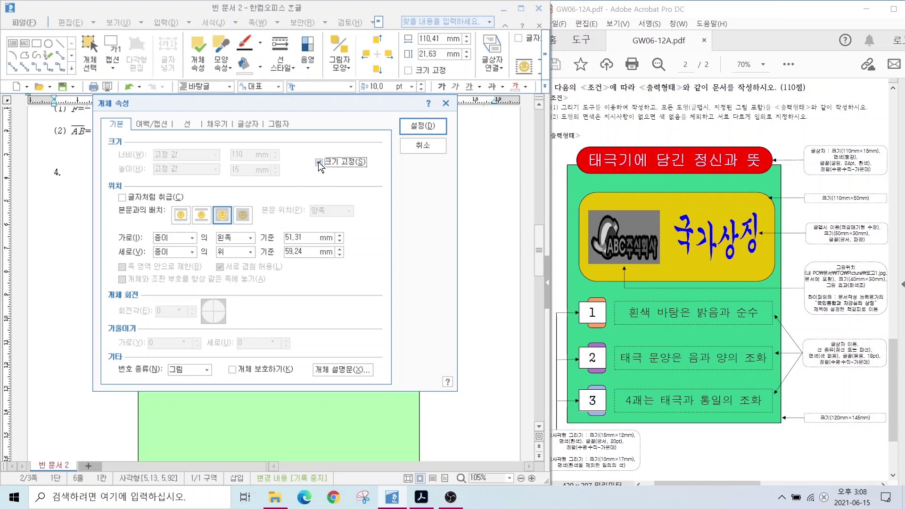
Give the title box semicircular ends and a red fill, then nudge it into place
click(187, 124)
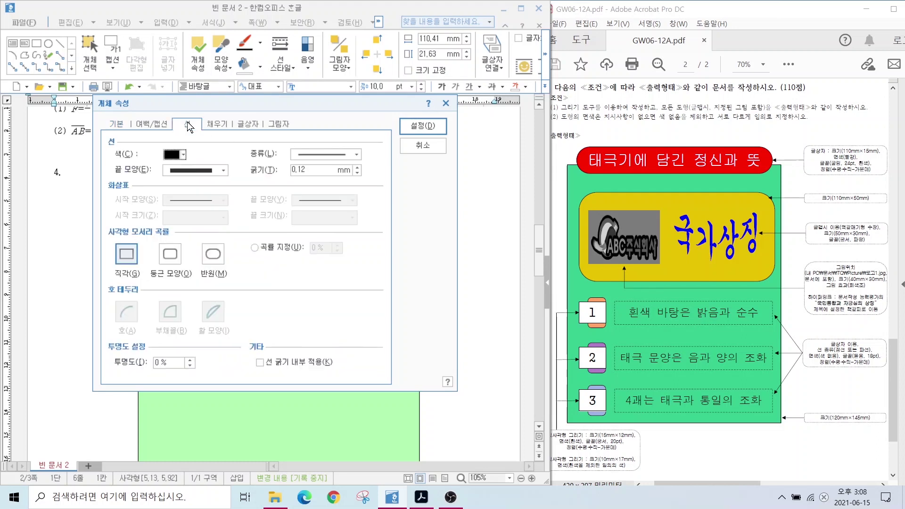
click(208, 262)
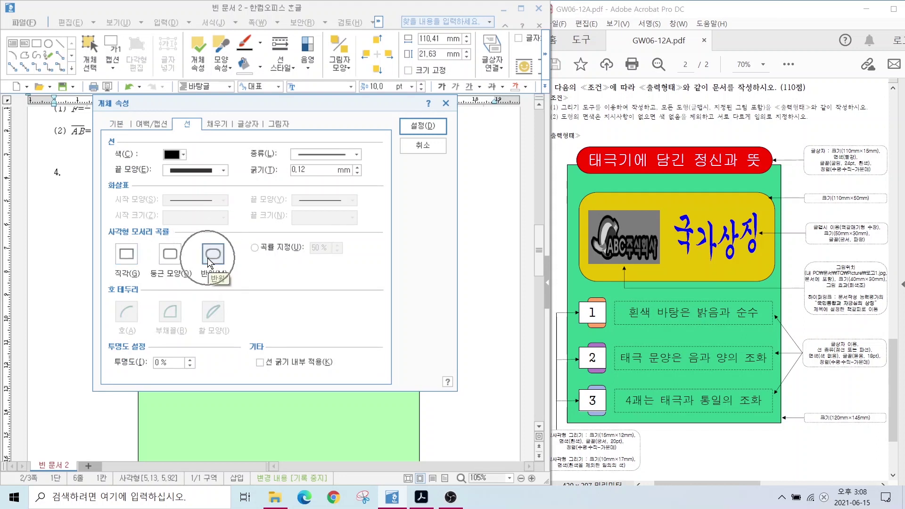
click(215, 126)
click(157, 188)
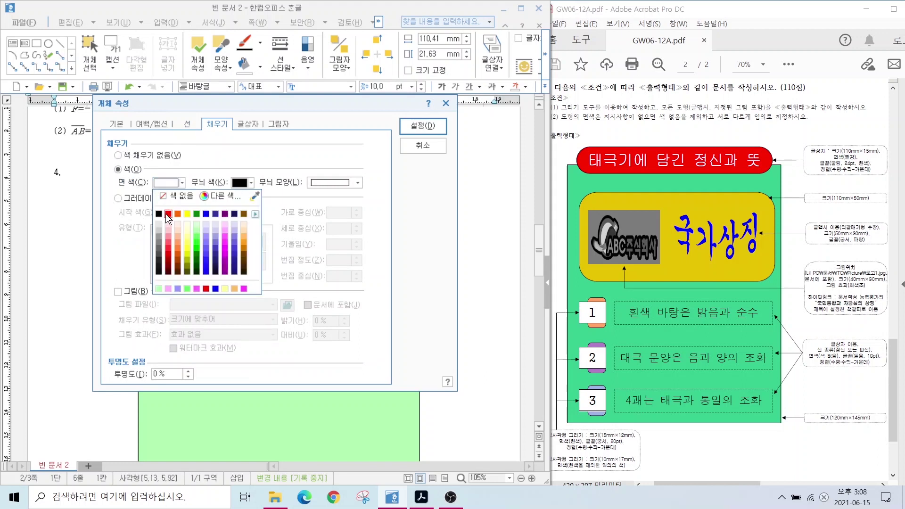
click(167, 214)
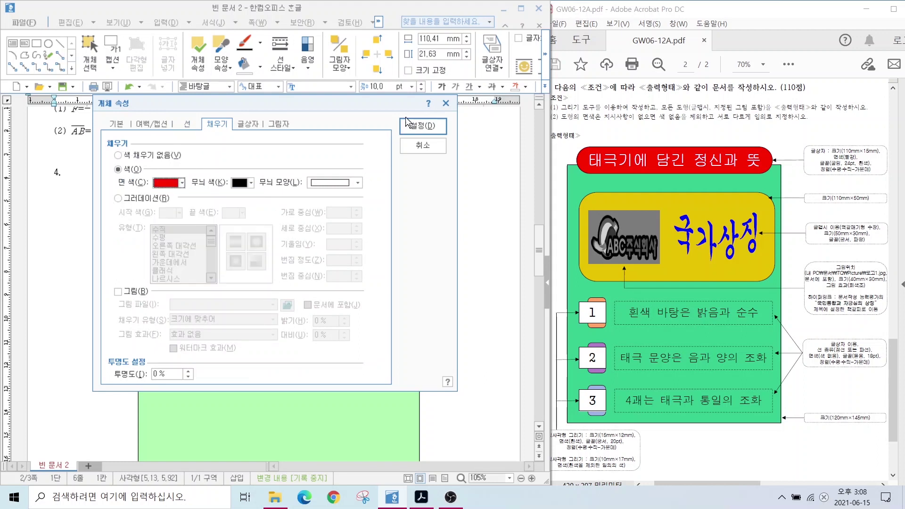
click(408, 124)
drag(323, 193, 328, 203)
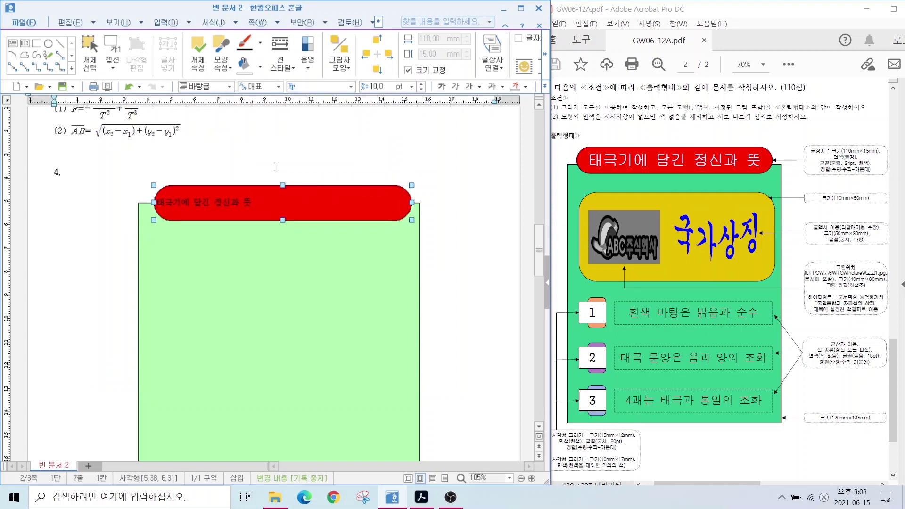
Format '태극기에 담긴 정신과 뜻' as 굴림 24 pt with centre alignment
click(260, 204)
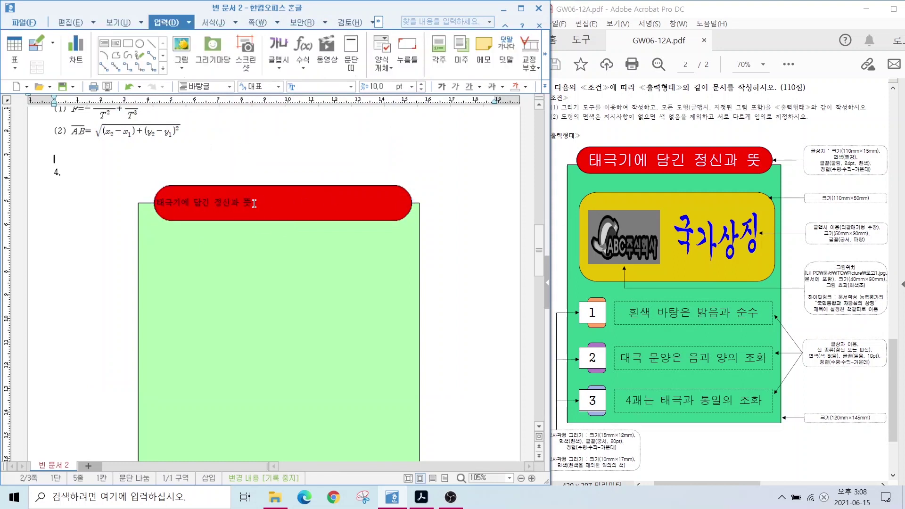
key(shift+Home)
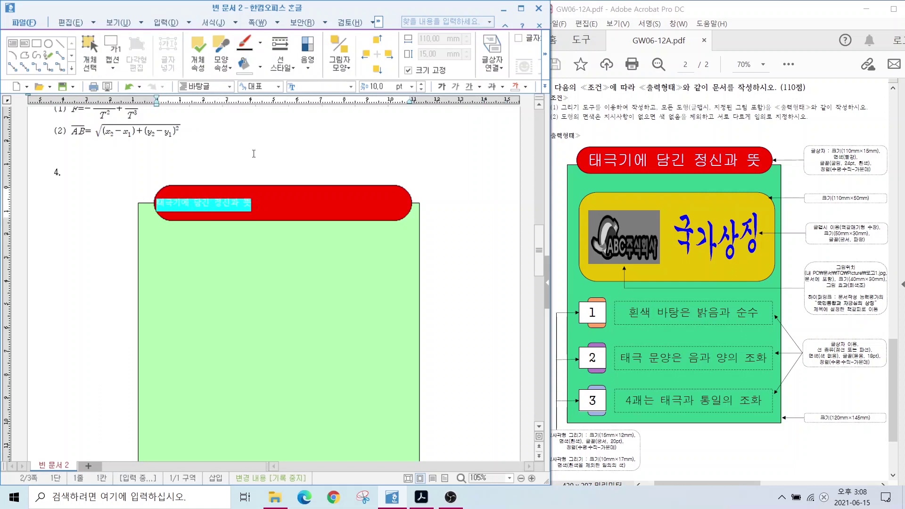
click(351, 86)
click(314, 108)
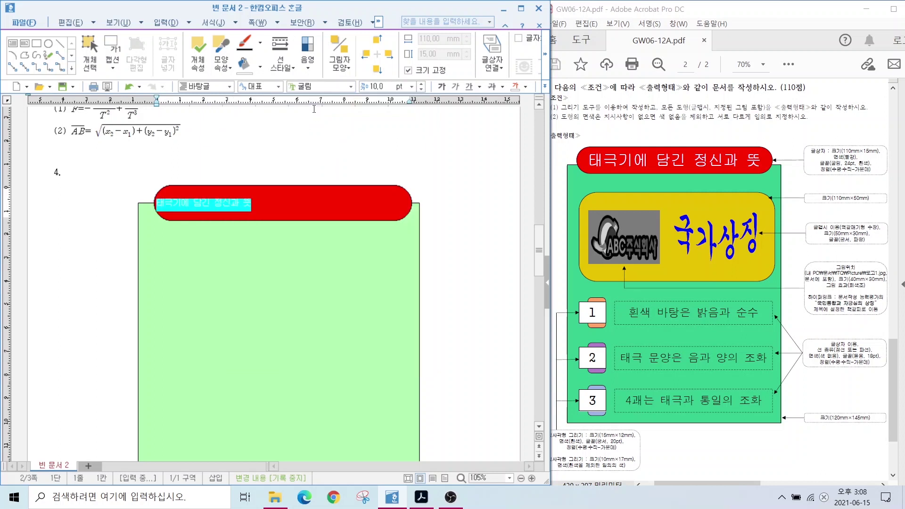
click(377, 86)
text(24)
key(Return)
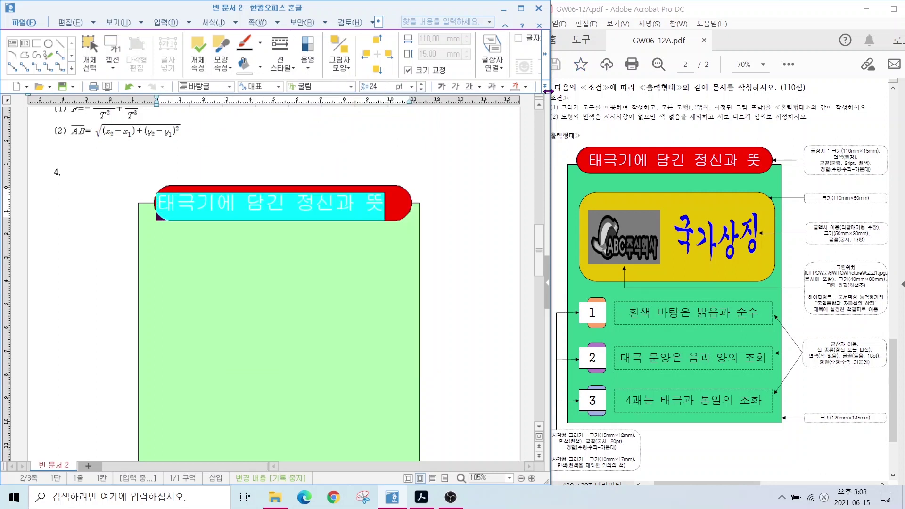
click(545, 87)
click(579, 125)
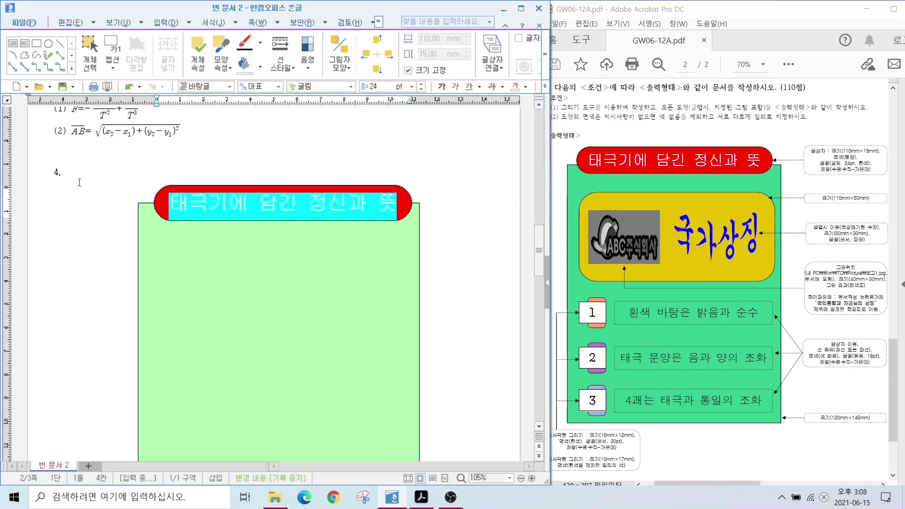
click(365, 307)
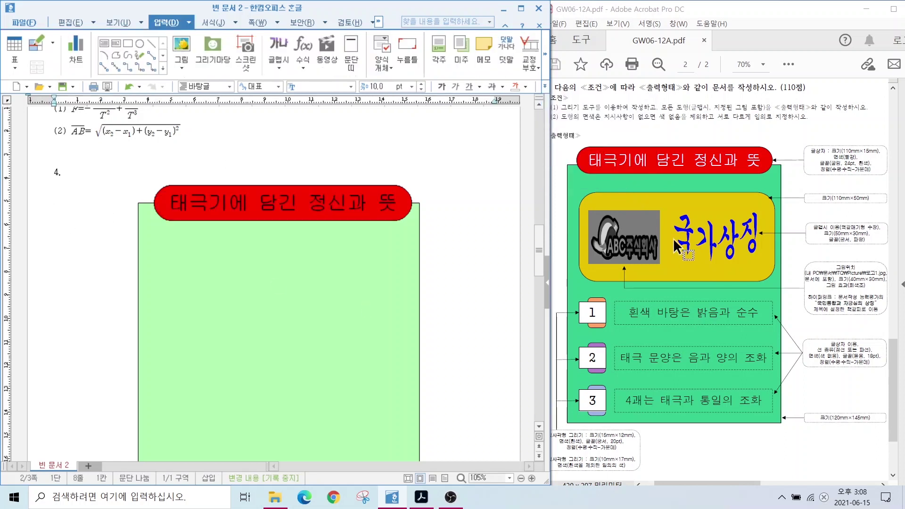
Draw a new rectangle in the green area below the title
drag(672, 204, 719, 98)
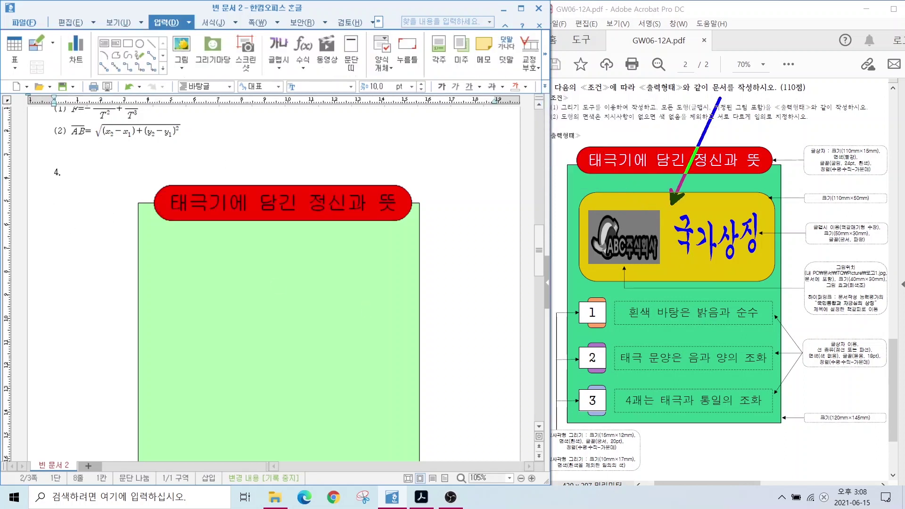
key(Escape)
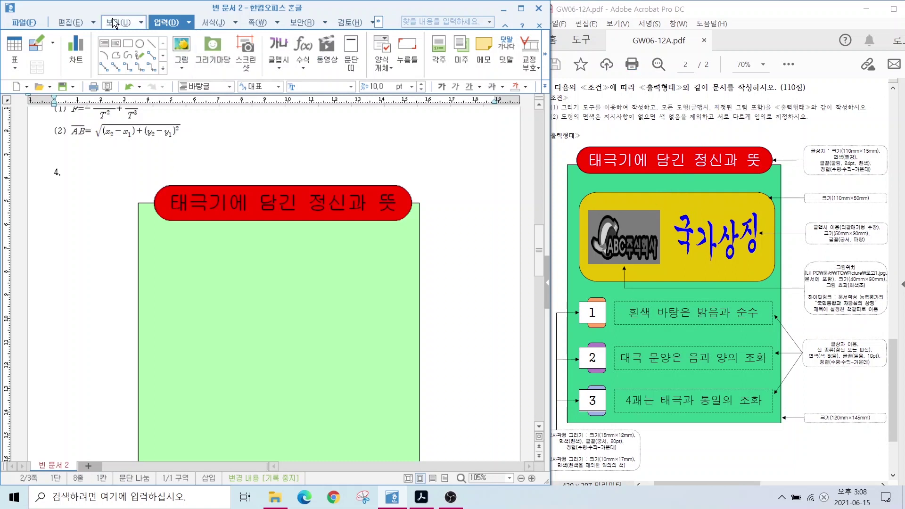
click(128, 44)
mouse_move(162, 234)
mouse_down()
mouse_move(305, 340)
mouse_move(397, 342)
mouse_up()
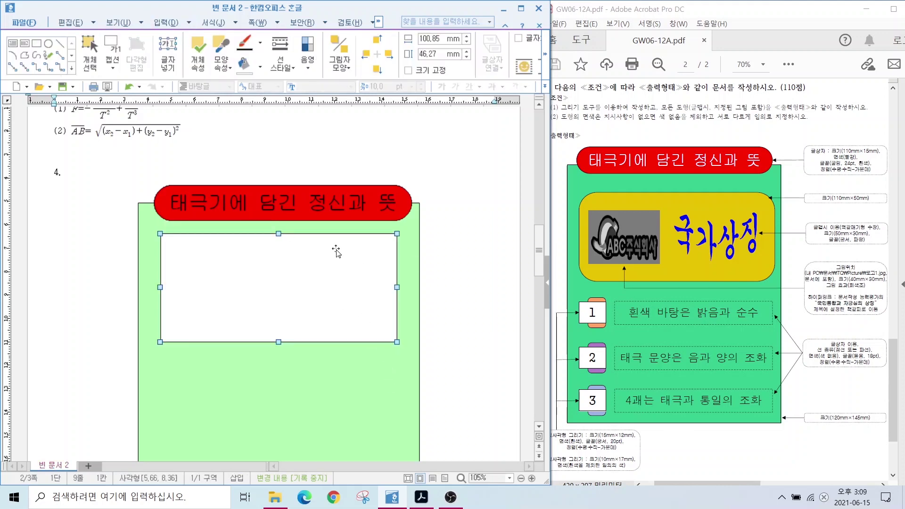
Size the new rectangle to 110 × 50 mm and lock its size
double_click(290, 280)
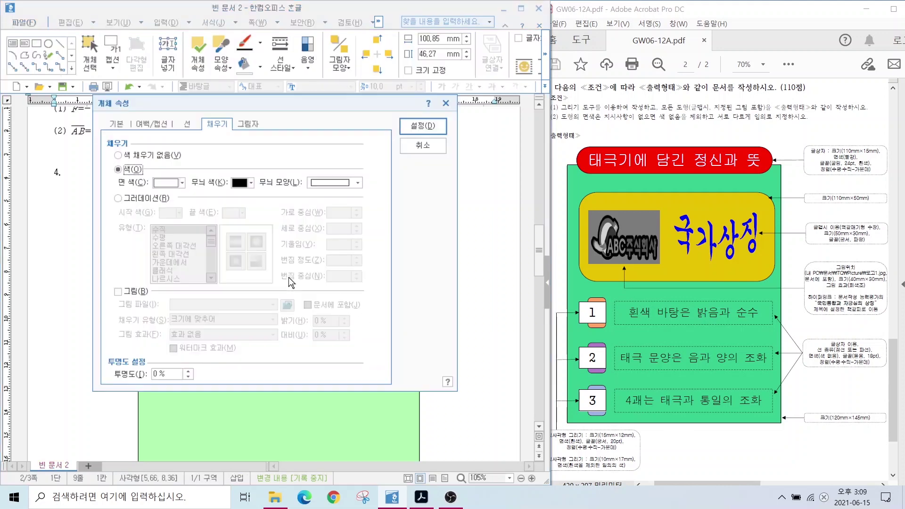
click(114, 125)
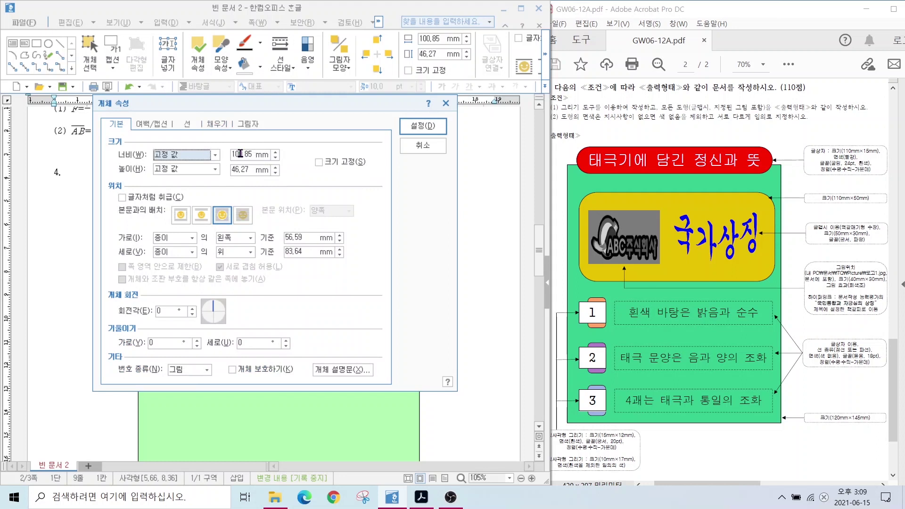
key(alt)
drag(795, 188, 899, 215)
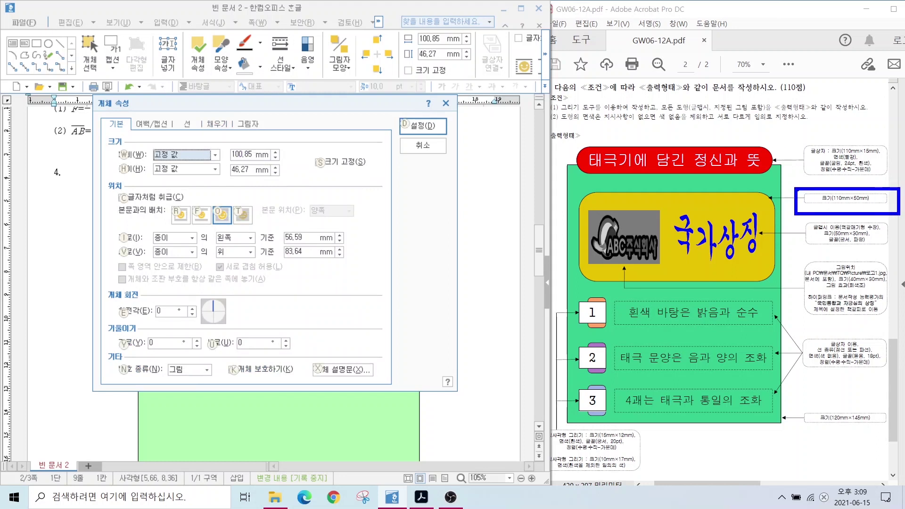
key(Escape)
click(233, 155)
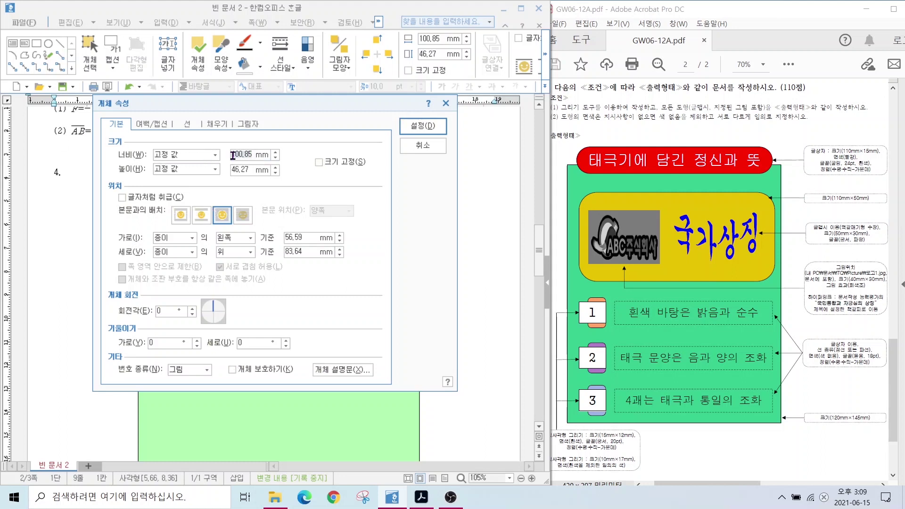
text(110)
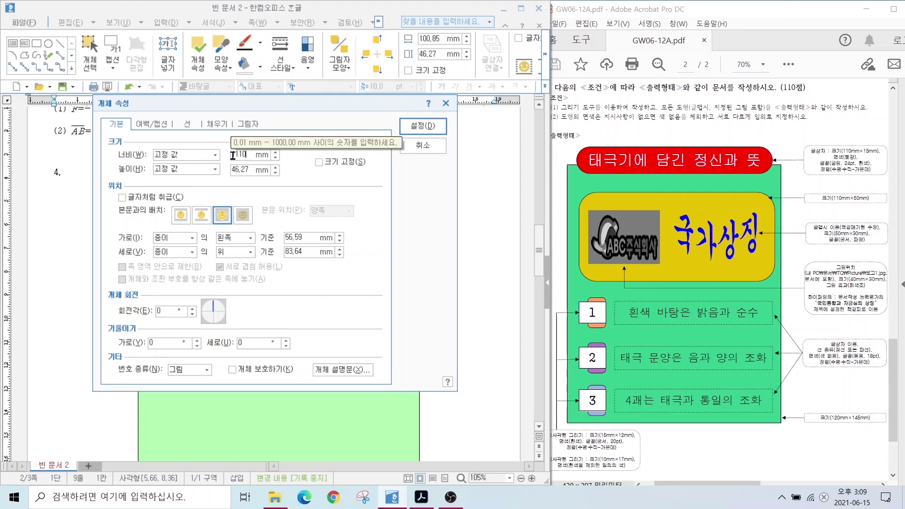
key(Tab)
key(Tab)
text(50)
key(alt+s)
Give the box rounded corners and a light pink fill, then nudge it into place
click(187, 124)
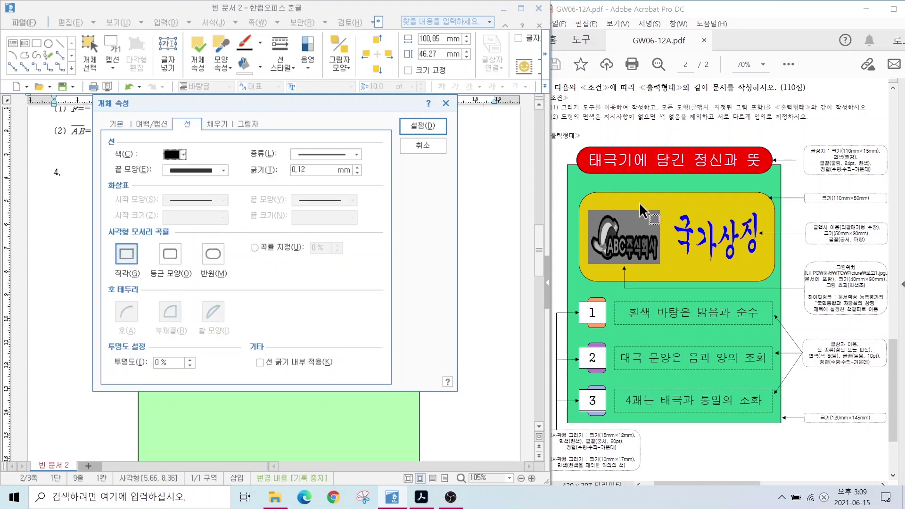
mouse_move(589, 192)
mouse_down()
mouse_move(572, 208)
mouse_move(570, 227)
mouse_up()
drag(579, 265, 601, 282)
click(171, 253)
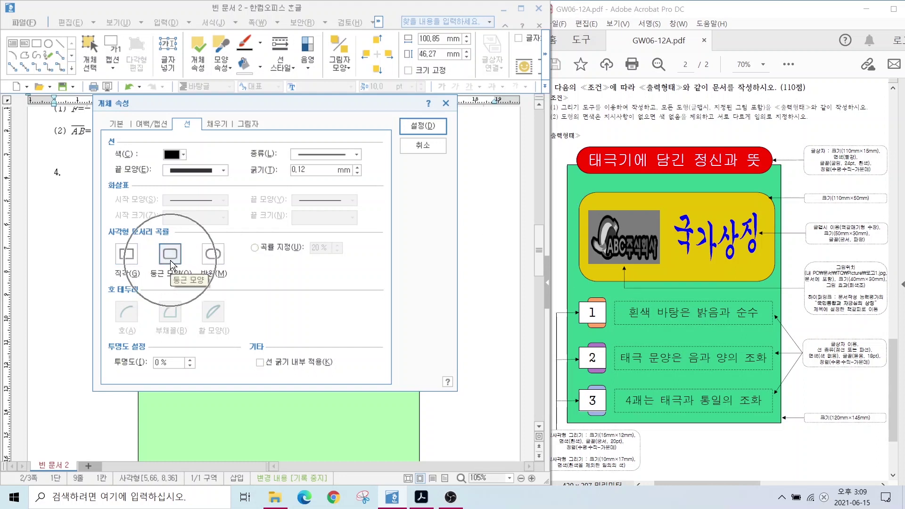
click(216, 123)
click(167, 182)
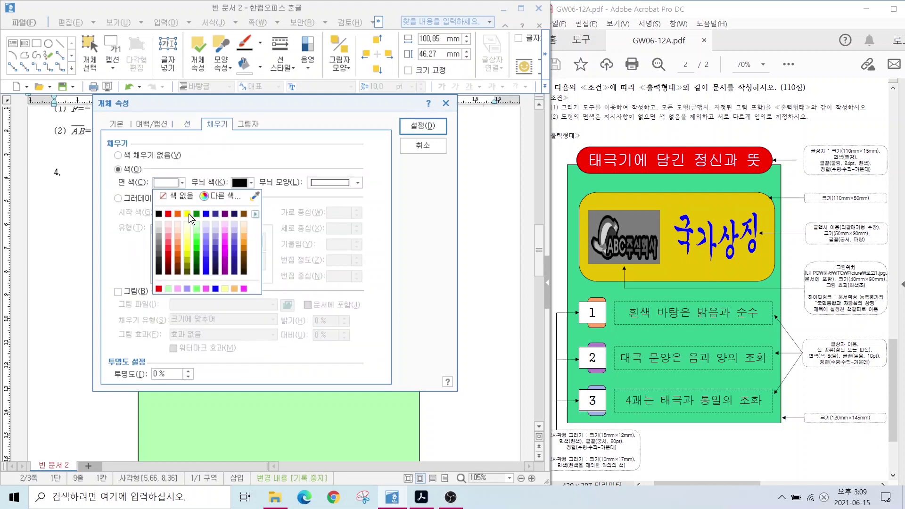
click(225, 231)
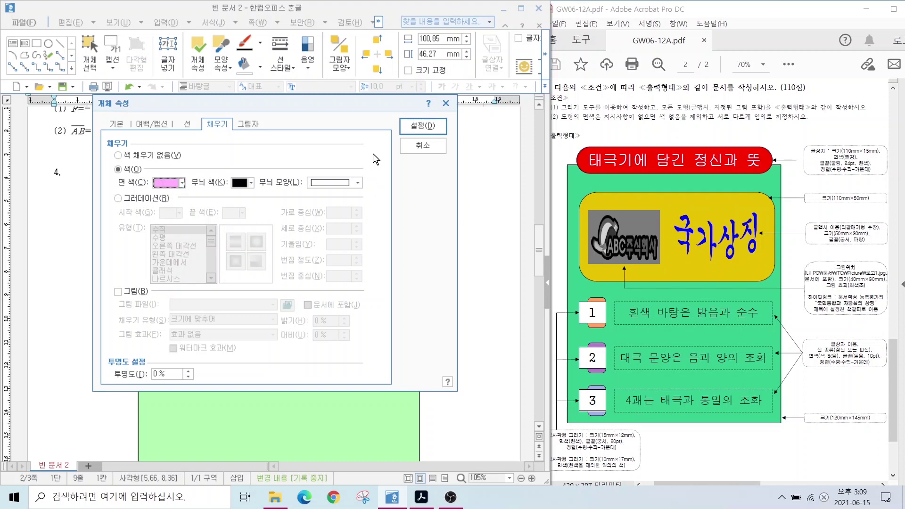
click(422, 125)
drag(293, 274, 282, 278)
click(485, 353)
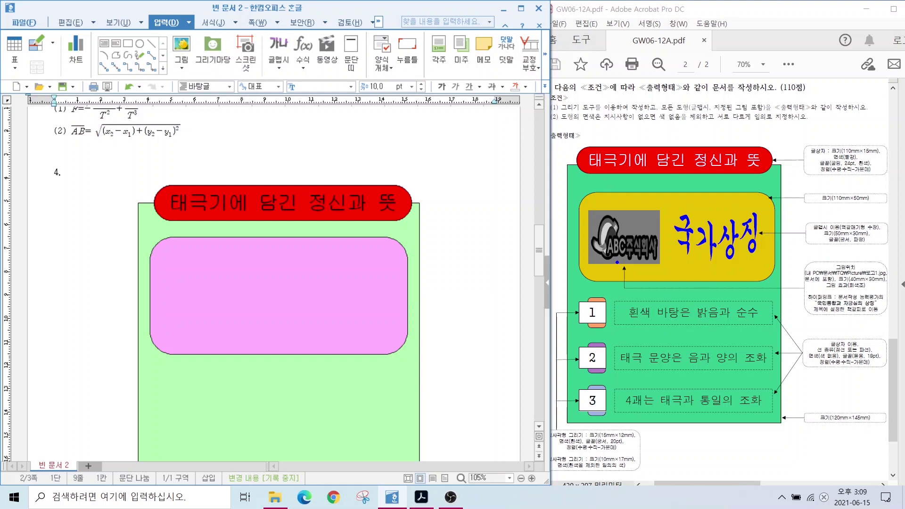
drag(618, 262, 556, 311)
drag(755, 237, 826, 273)
Insert 로고1.jpg from 문서 > ITQ > Picture as a picture placed at the page's left margin
key(Escape)
click(181, 47)
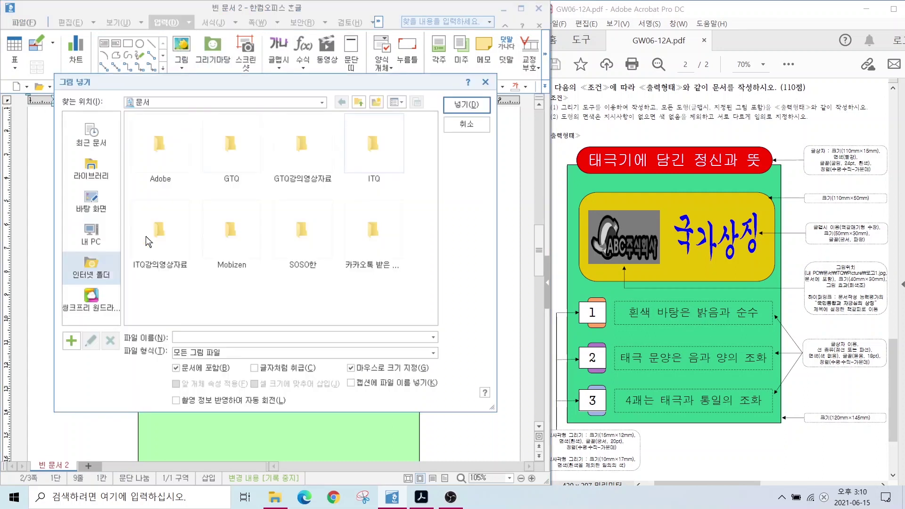
click(101, 168)
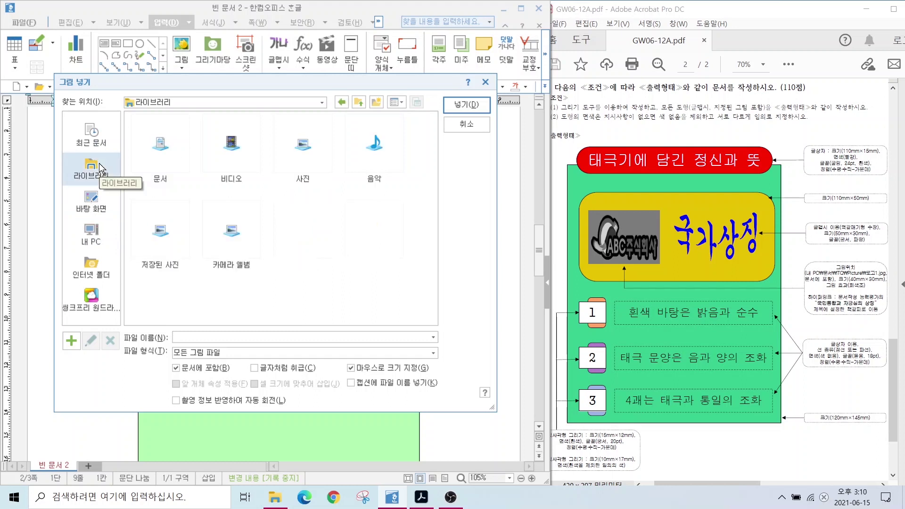
double_click(152, 149)
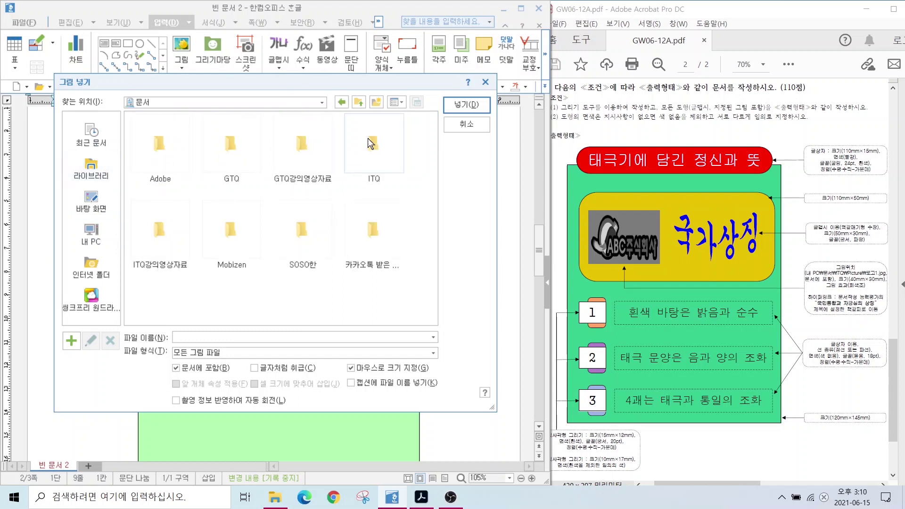
double_click(374, 143)
double_click(163, 143)
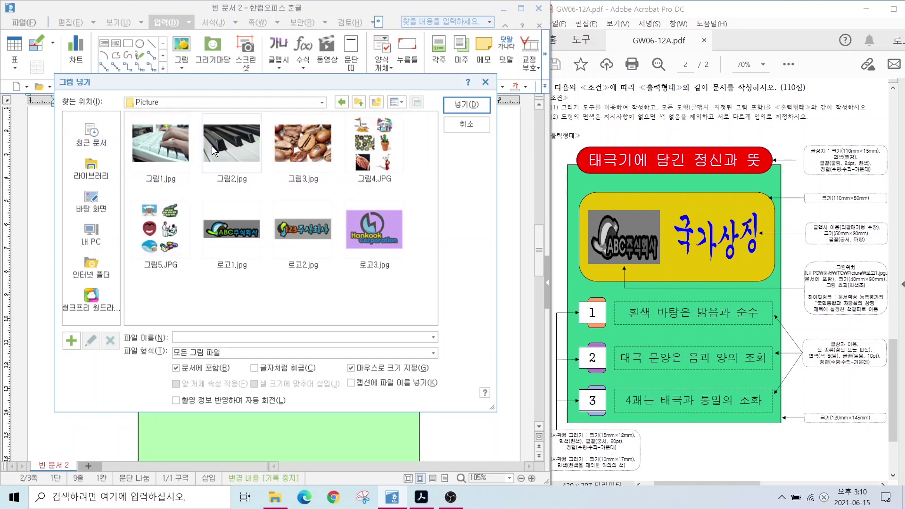
click(222, 228)
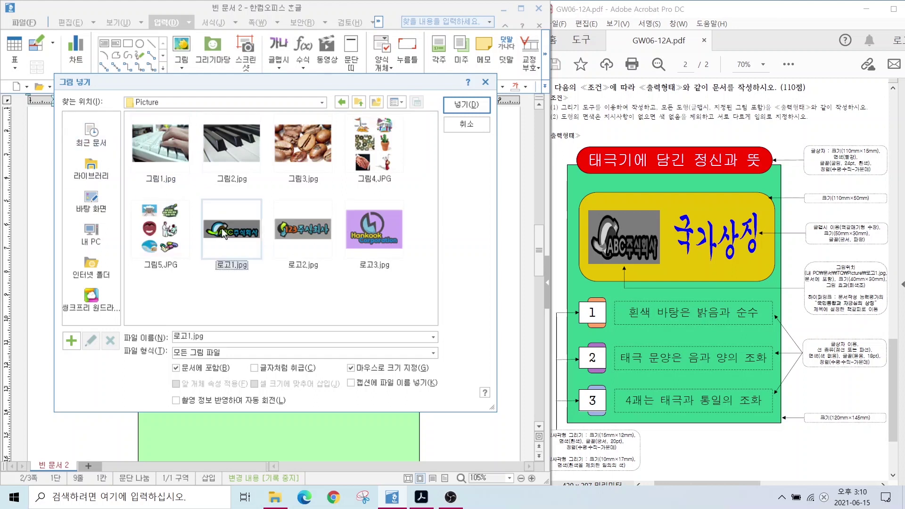
click(458, 105)
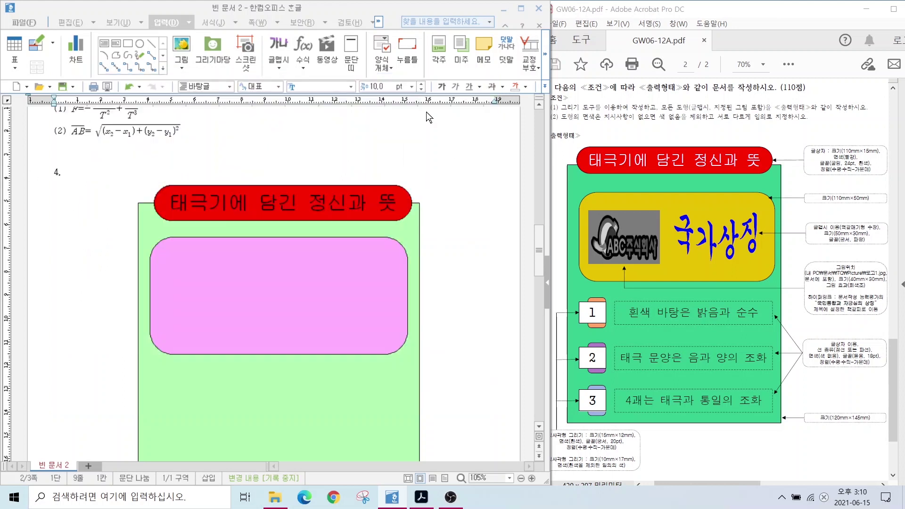
drag(175, 280, 175, 280)
key(ctrl)
key(ctrl)
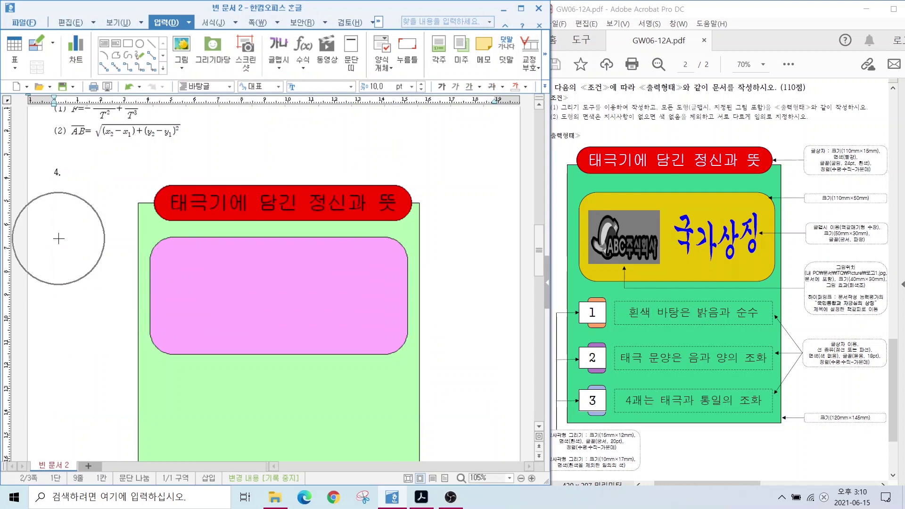
drag(53, 252, 203, 301)
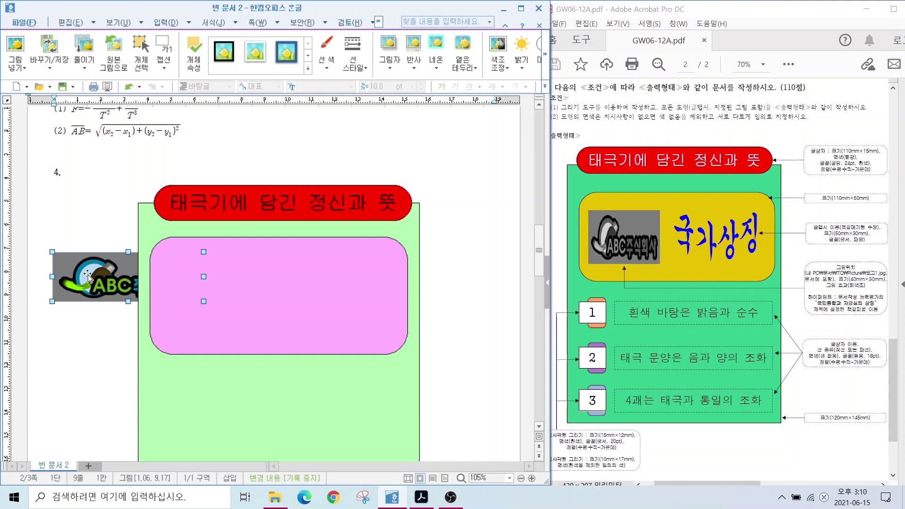
Resize the logo to 40 × 30 mm with size locked and make it grayscale
double_click(90, 278)
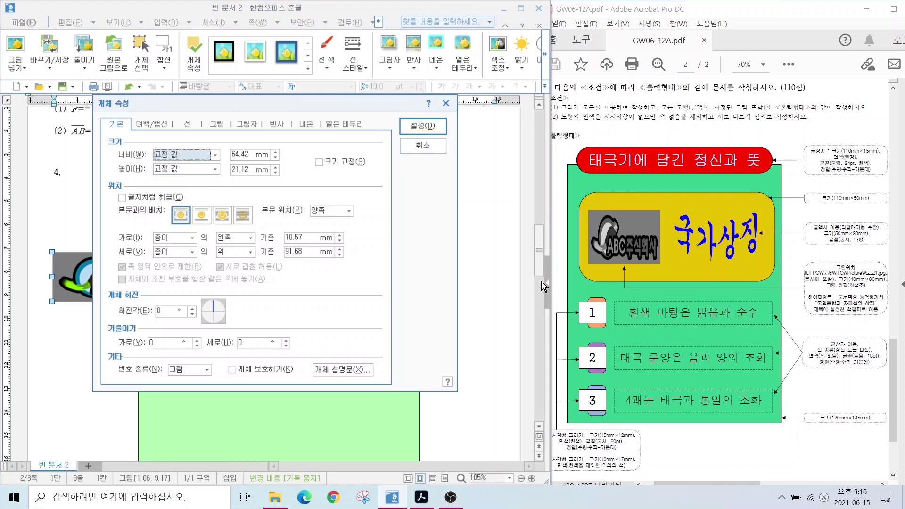
key(alt)
click(240, 154)
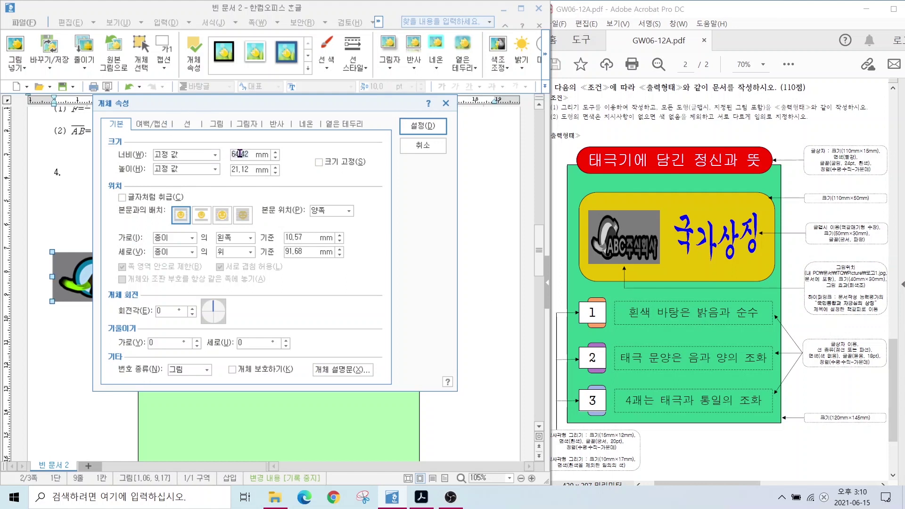
text(40)
key(Tab)
text(30)
click(340, 162)
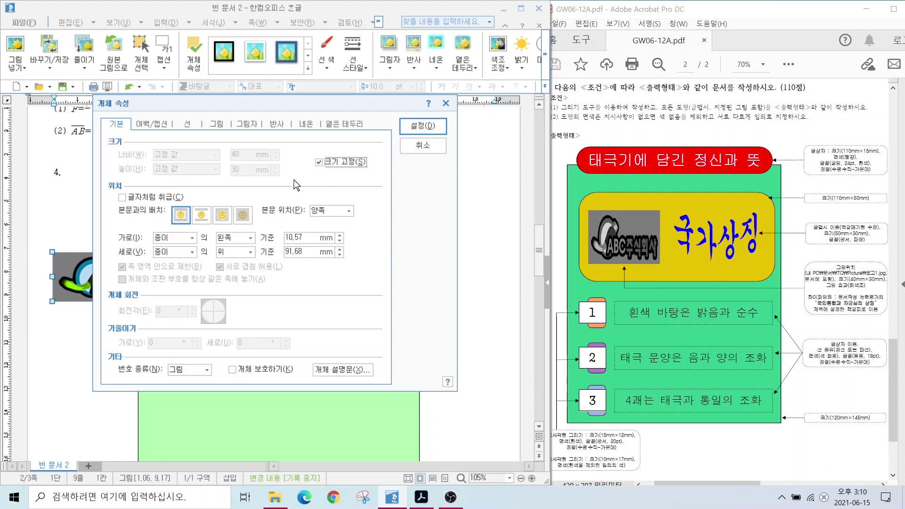
click(218, 124)
click(170, 338)
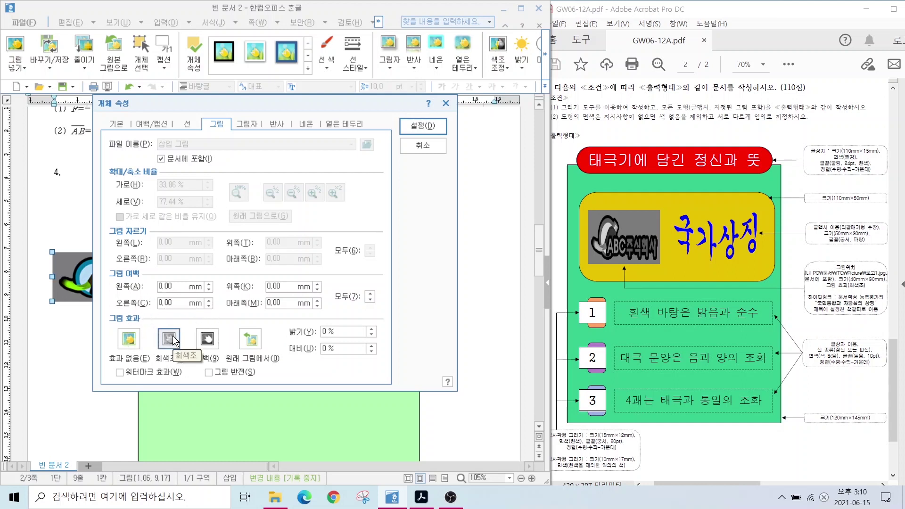
click(422, 125)
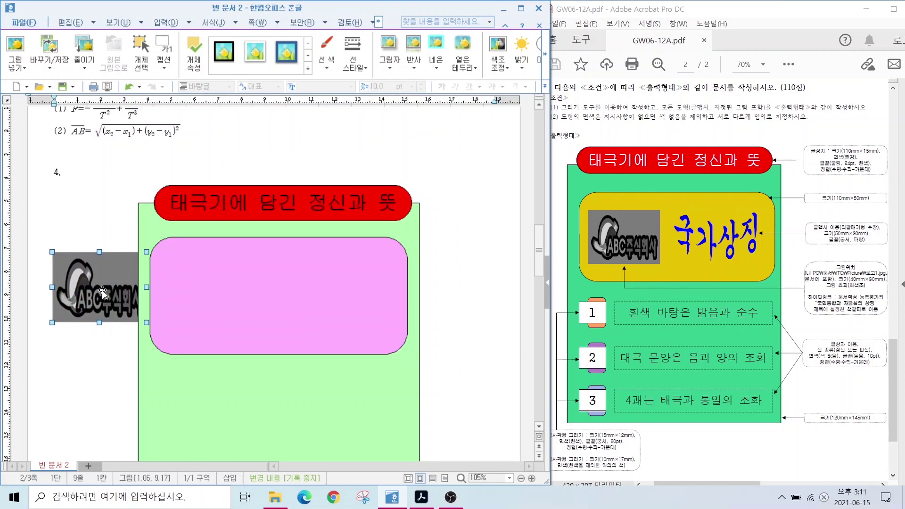
Set the logo in front of text and move it into the pink box's upper-left
double_click(103, 293)
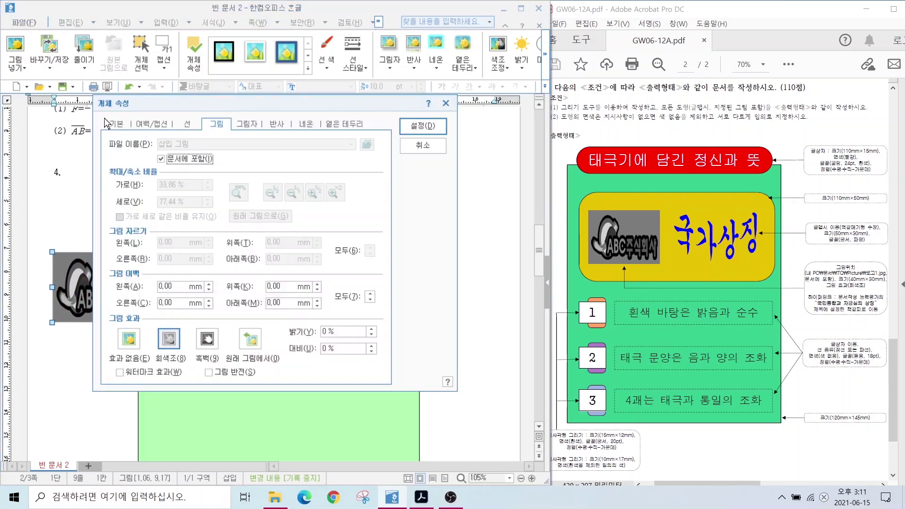
click(117, 125)
key(alt)
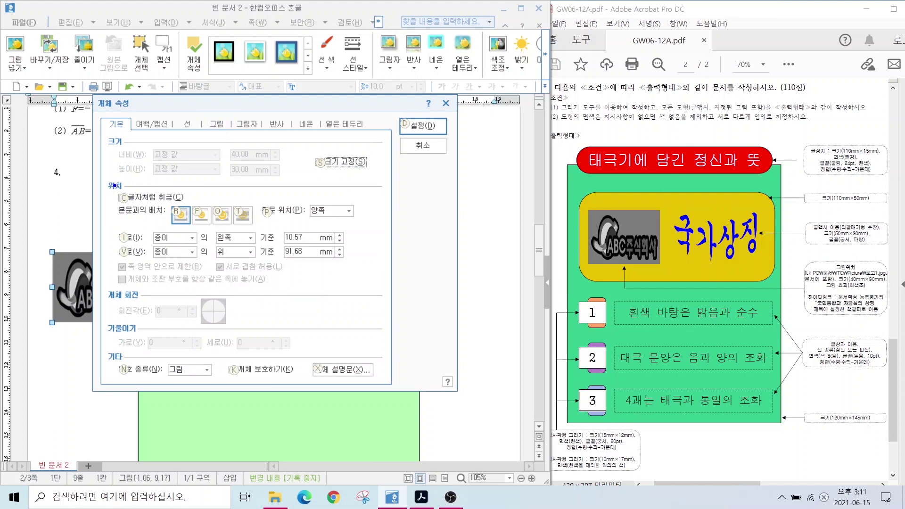
mouse_move(120, 191)
mouse_down()
mouse_move(292, 249)
mouse_move(266, 244)
mouse_up()
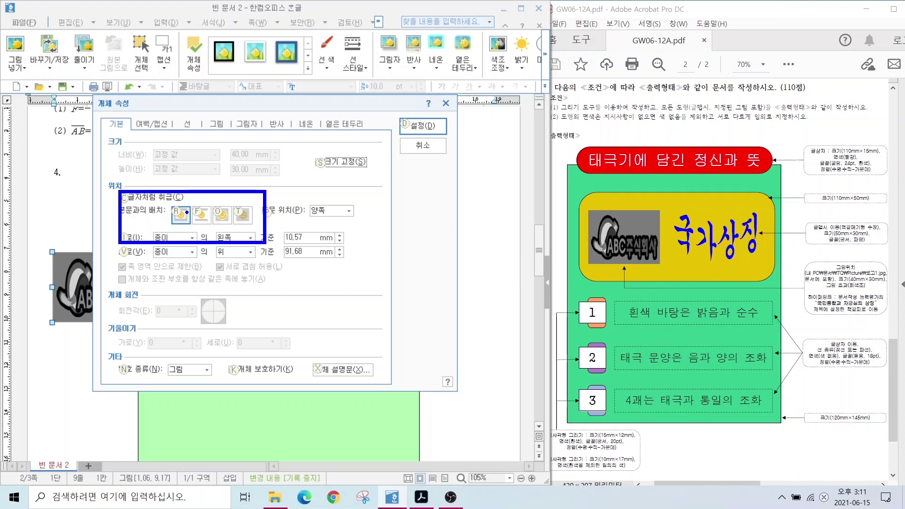
key(Escape)
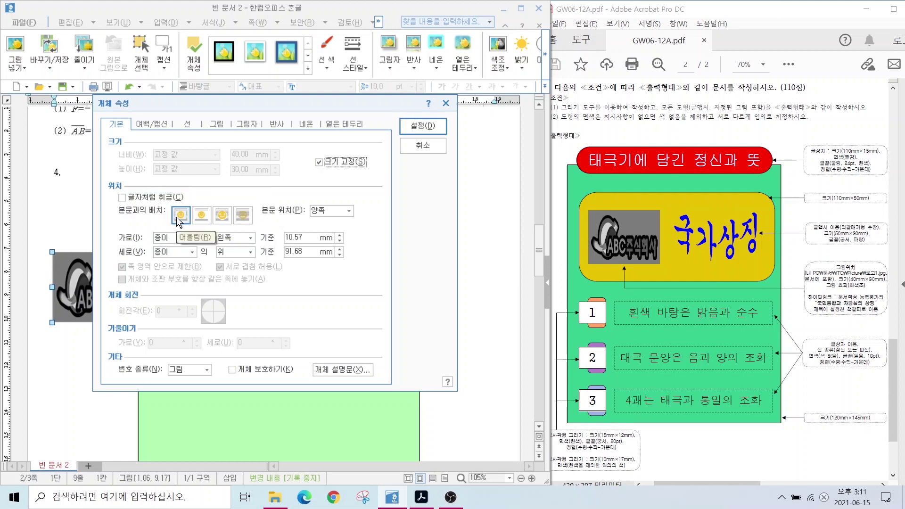
drag(175, 103, 310, 103)
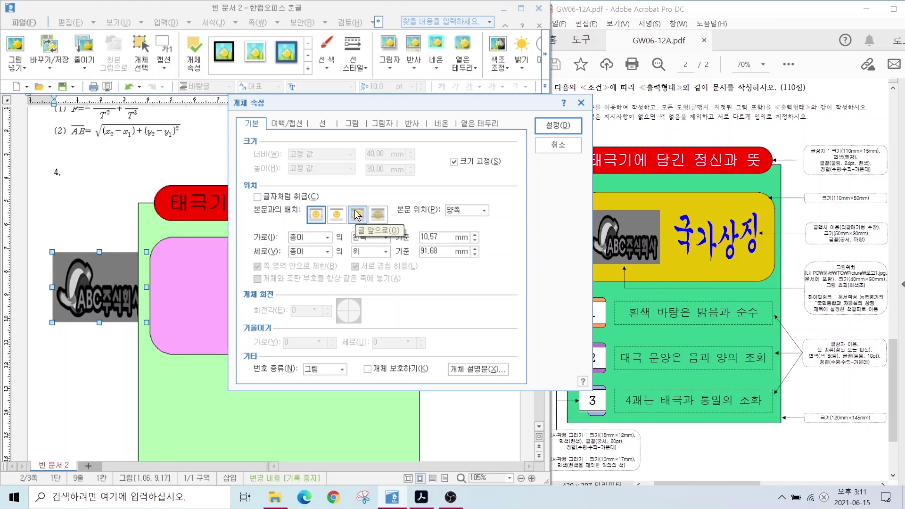
click(357, 215)
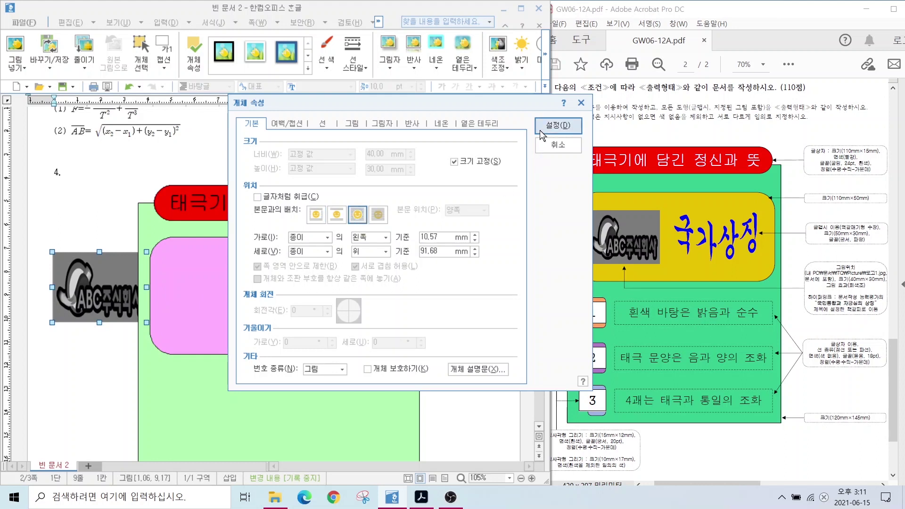
click(558, 126)
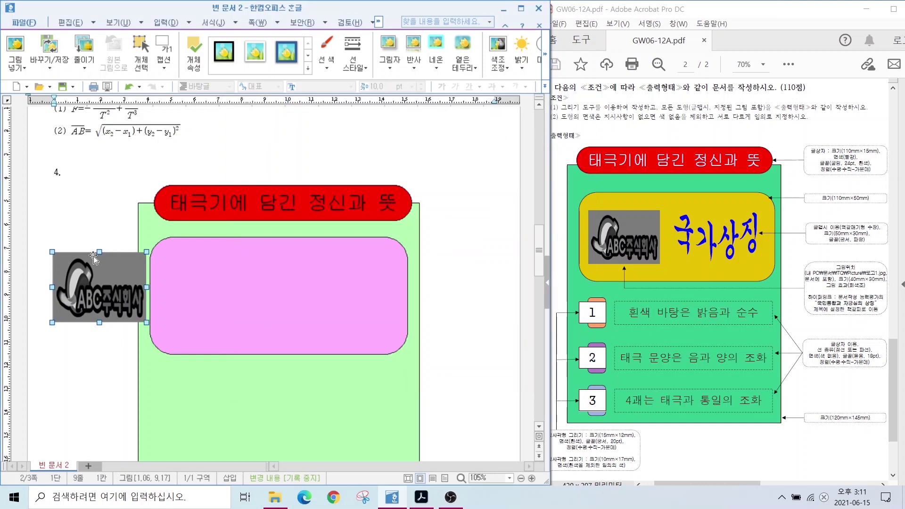
drag(113, 321, 215, 311)
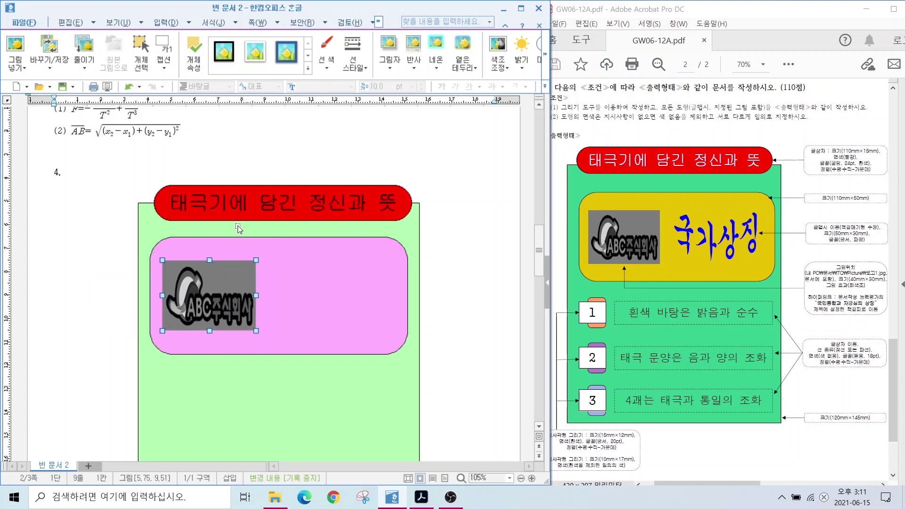
key(Escape)
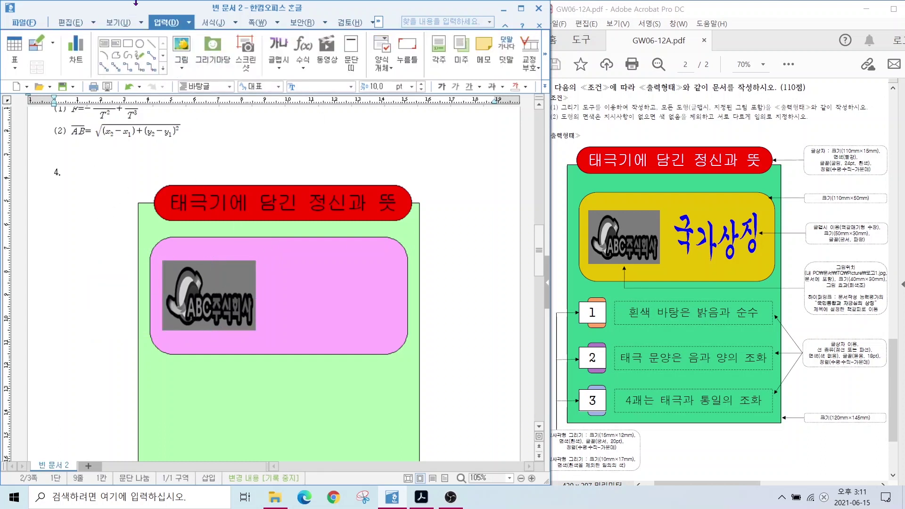
Cancel the 글맵시 dialog twice, discarding the mistyped 'ㅌ가상징' entry
click(279, 47)
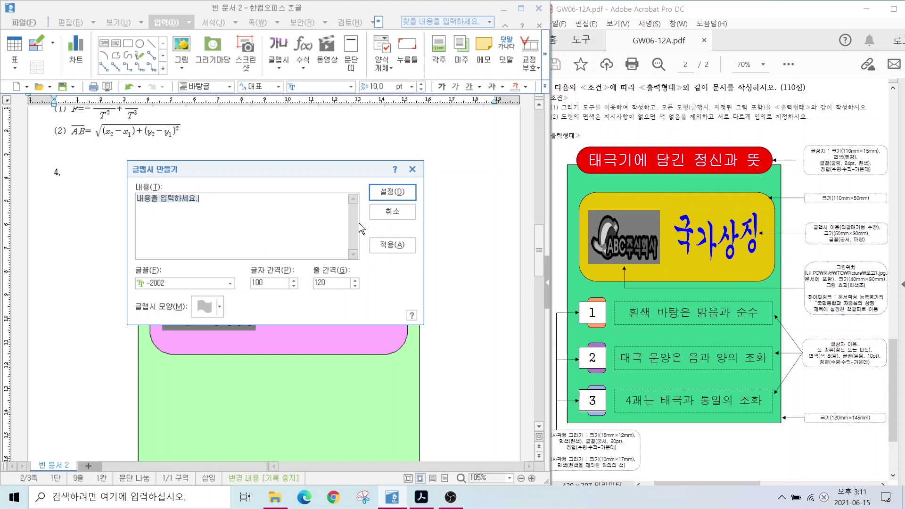
click(381, 214)
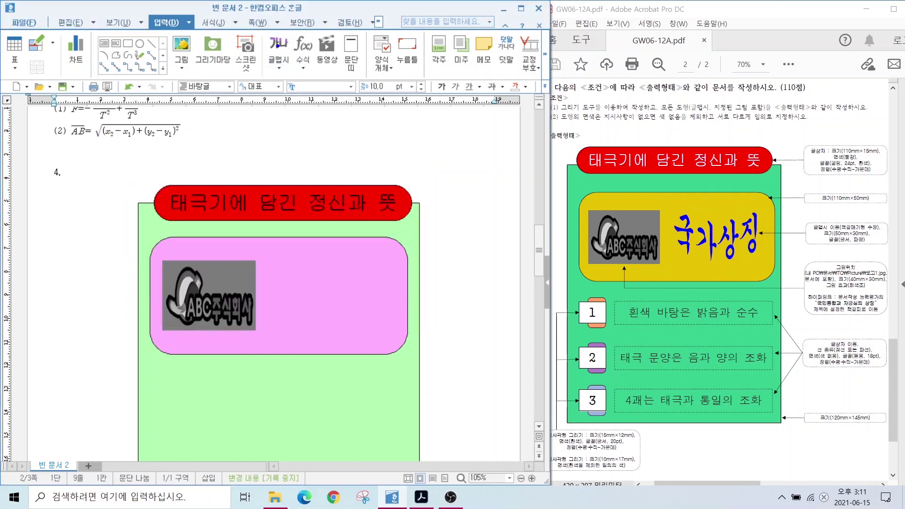
mouse_move(289, 55)
mouse_down()
mouse_move(247, 54)
mouse_move(295, 32)
mouse_up()
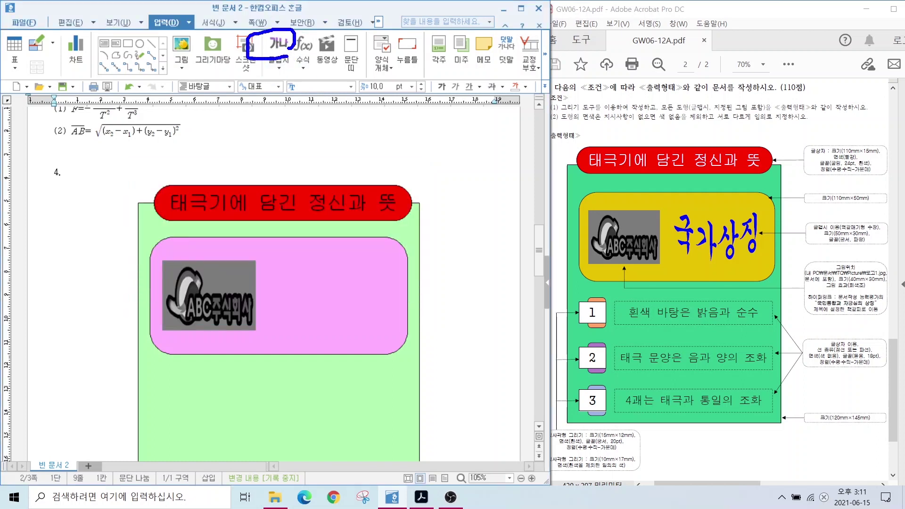
mouse_move(260, 59)
mouse_down()
mouse_move(287, 77)
mouse_move(289, 55)
mouse_up()
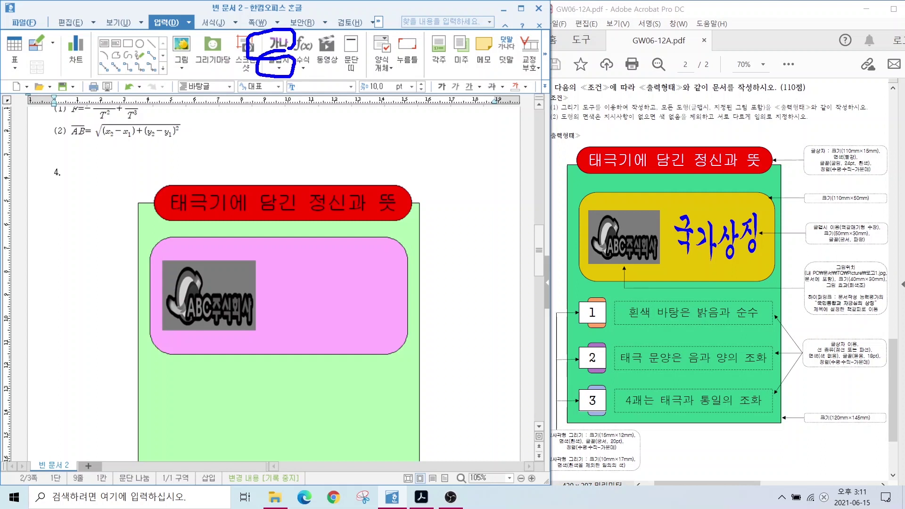
key(Escape)
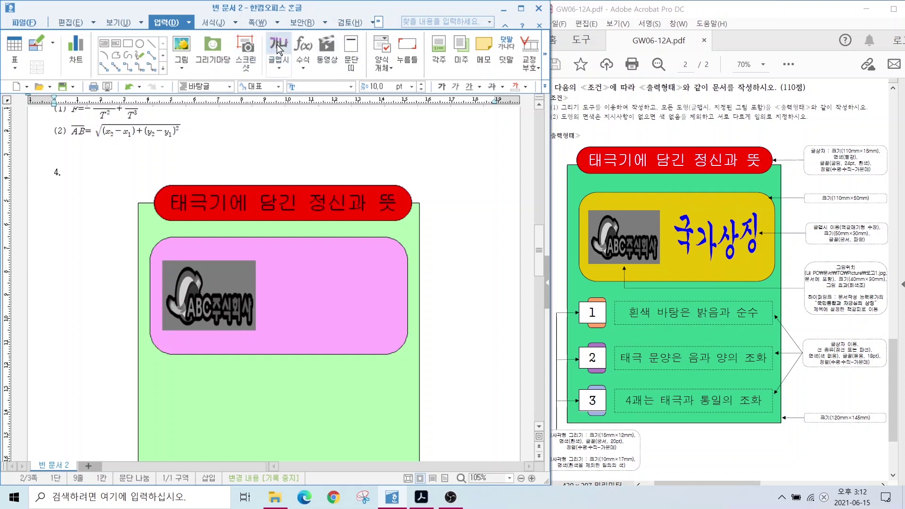
key(ctrl)
click(279, 47)
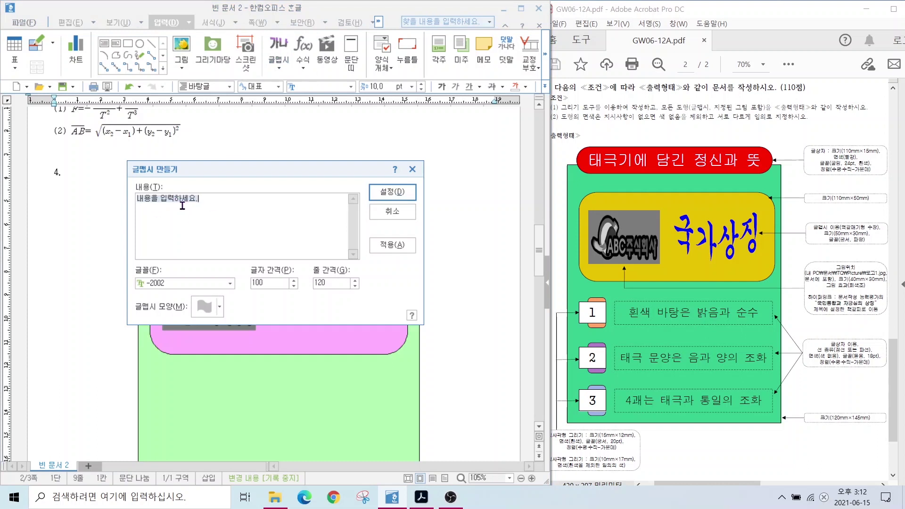
text(ㅌ)
text(가)
text(상징)
click(399, 206)
Close the 글맵시 style gallery unchosen and reopen a fresh 글맵시 dialog with default text
click(280, 60)
click(280, 61)
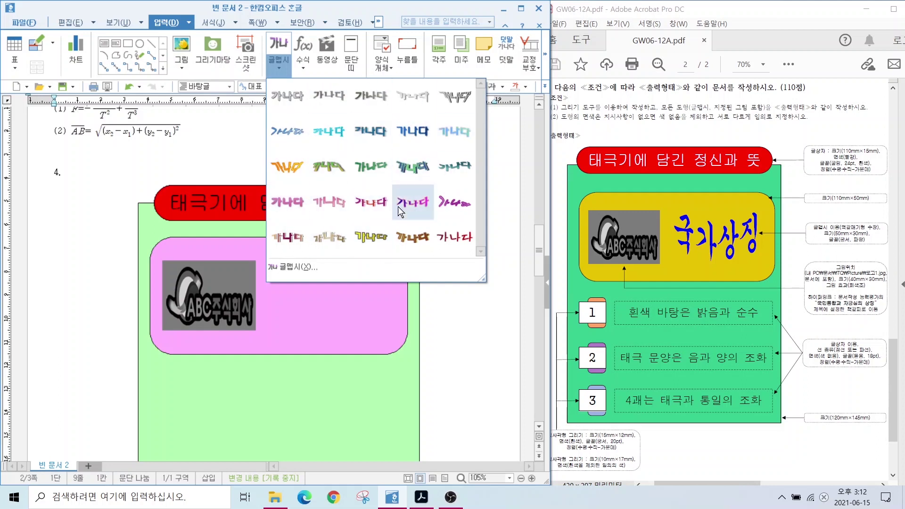
click(275, 47)
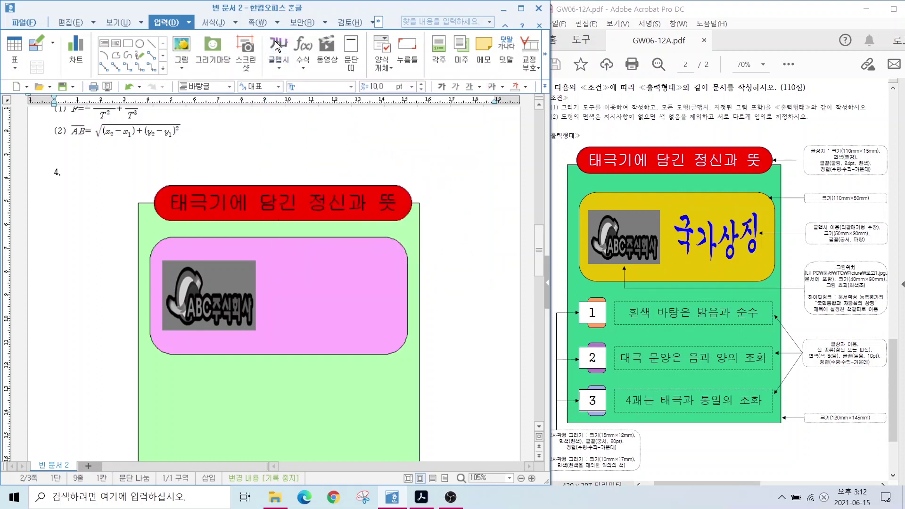
click(275, 42)
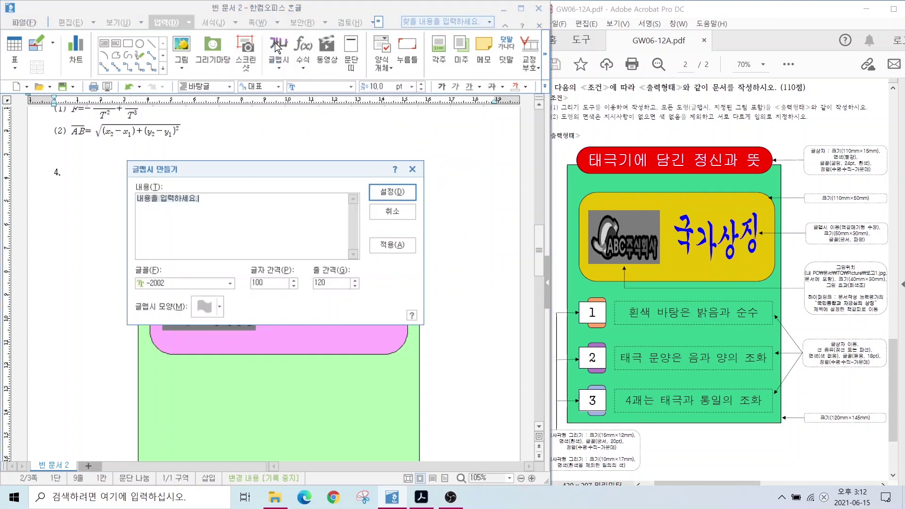
Enter 국가상징 as the text-art content and set its font to 궁서
text(국)
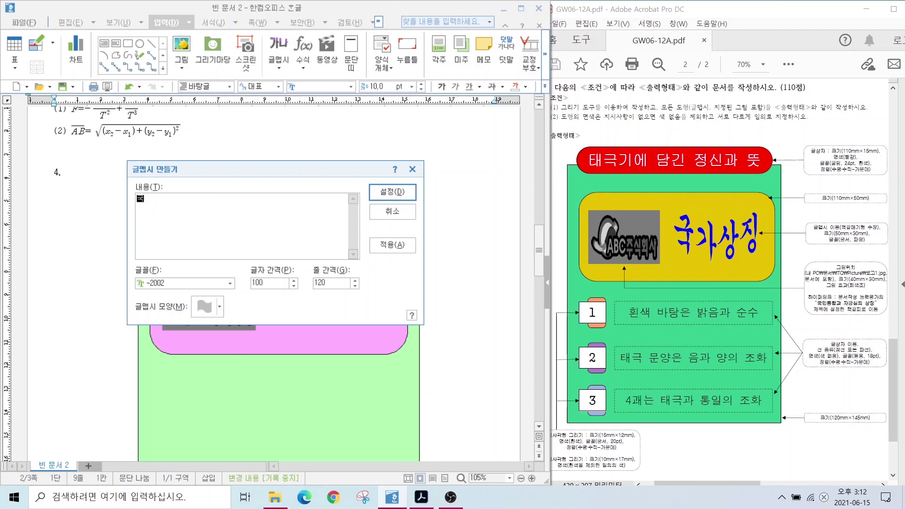
text(가상징)
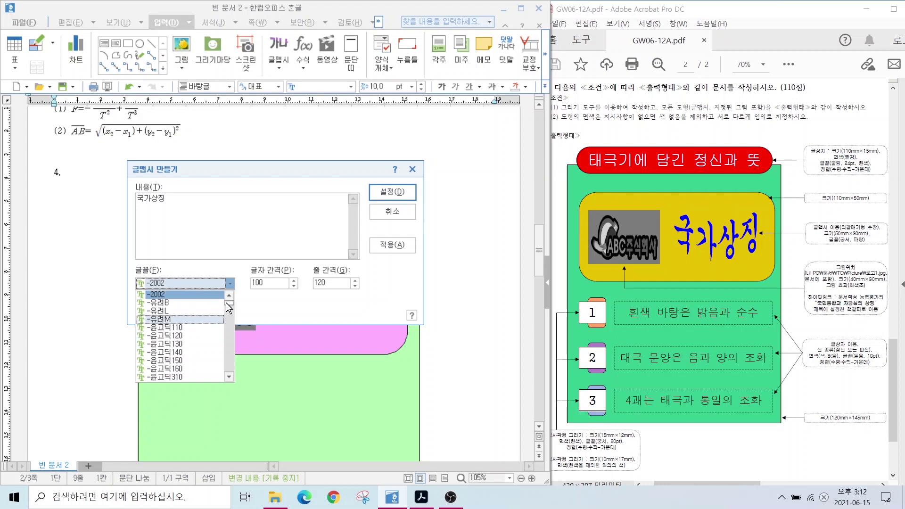
scroll(229, 307, down, 5)
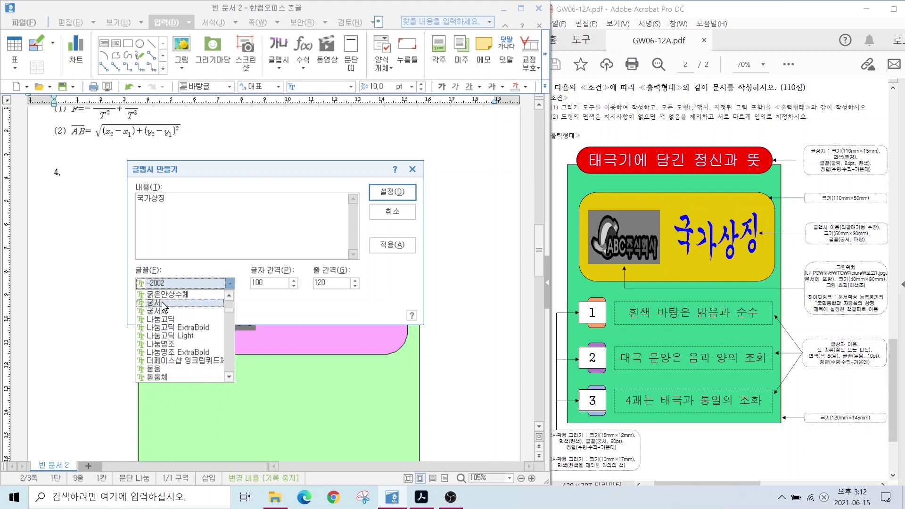
click(163, 304)
key(alt)
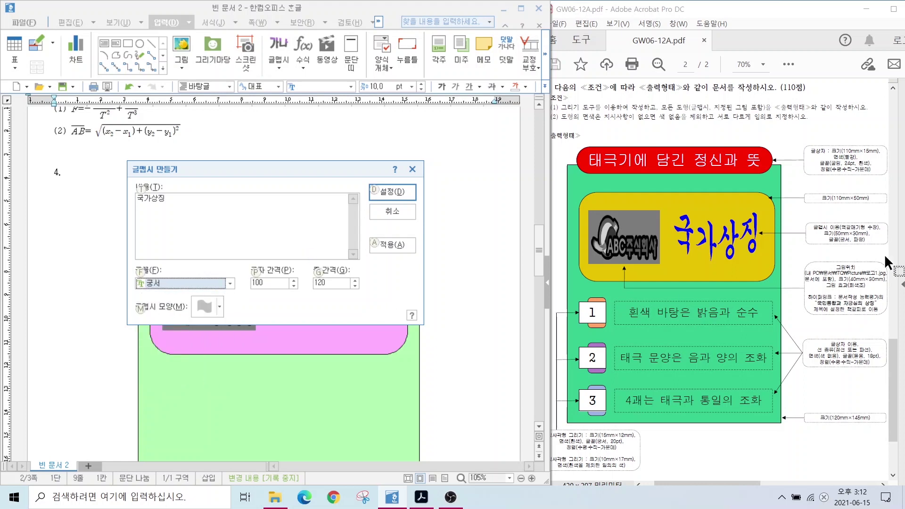
Choose 역갈매기형 수장 as the text-art shape
mouse_move(810, 218)
mouse_down()
mouse_move(826, 233)
mouse_move(885, 250)
mouse_up()
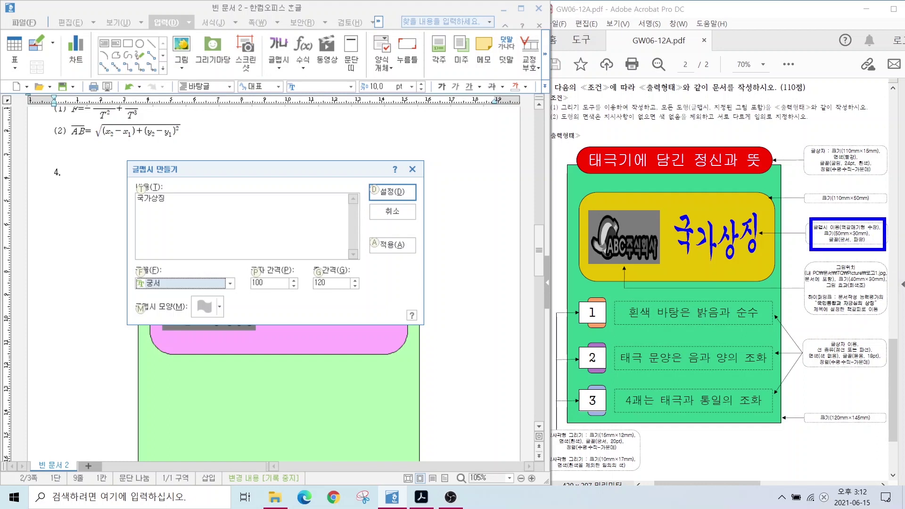
click(204, 307)
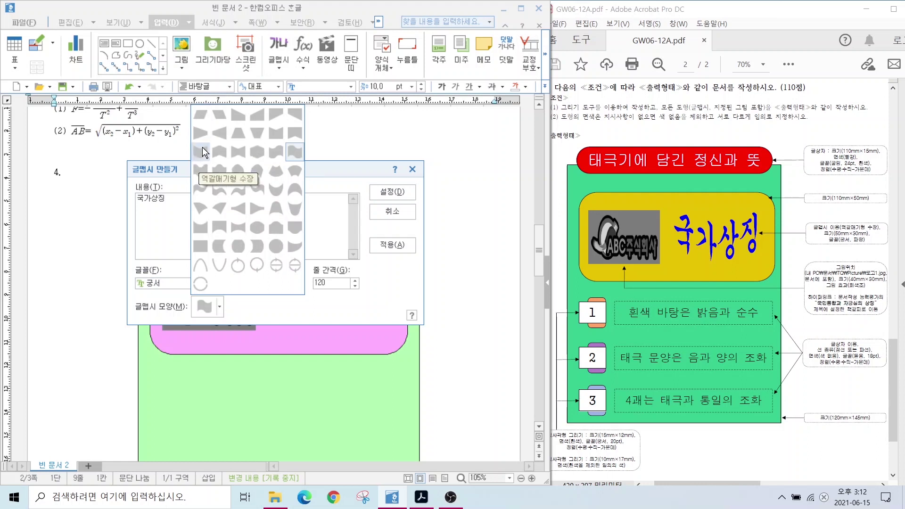
click(204, 152)
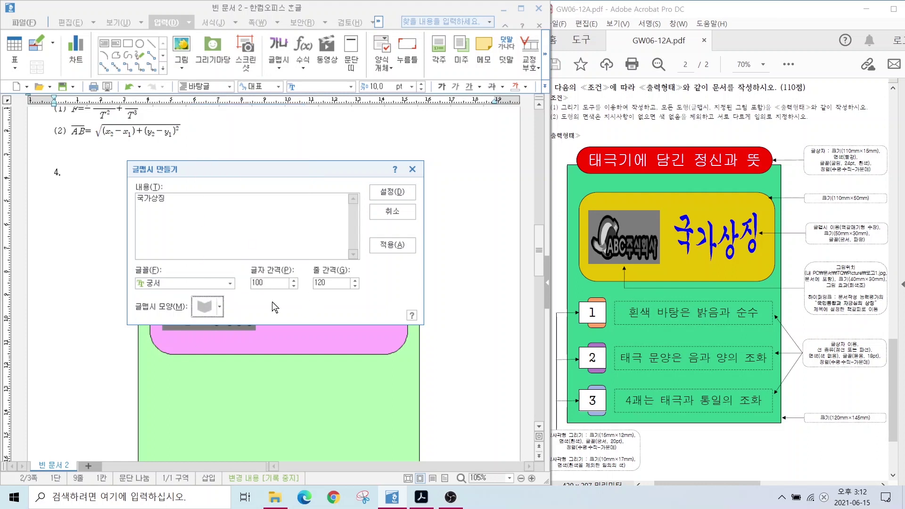
key(alt)
Create the 국가상징 text art with default spacing and move it beside the pink box
drag(822, 219, 879, 251)
drag(847, 223, 858, 222)
drag(267, 288, 236, 334)
mouse_move(351, 292)
mouse_down()
mouse_move(338, 285)
mouse_move(366, 325)
mouse_up()
mouse_move(271, 296)
mouse_down()
mouse_move(287, 274)
mouse_move(296, 303)
mouse_up()
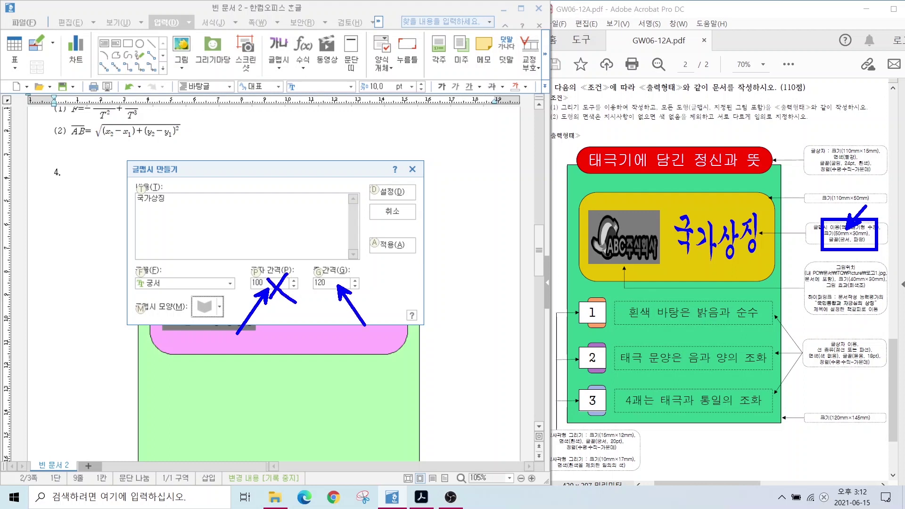
mouse_move(347, 268)
mouse_down()
mouse_move(330, 304)
mouse_move(351, 308)
mouse_up()
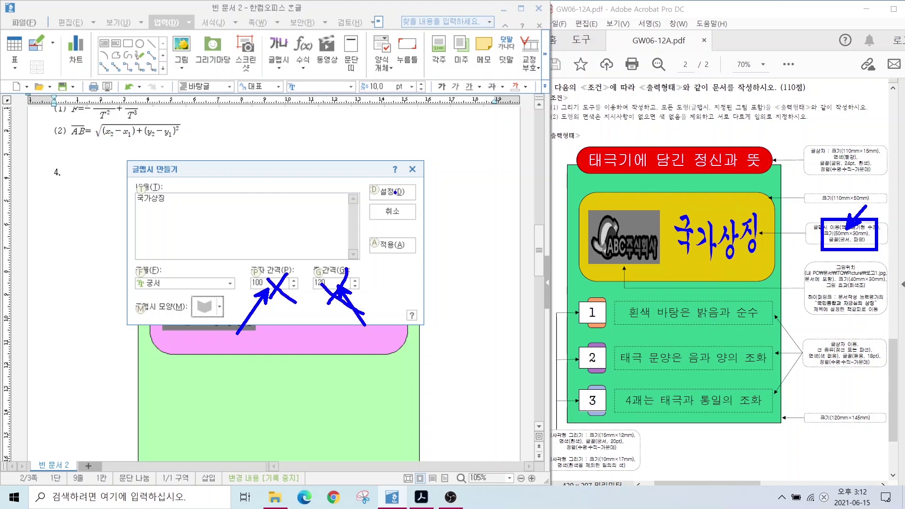
drag(382, 184, 419, 162)
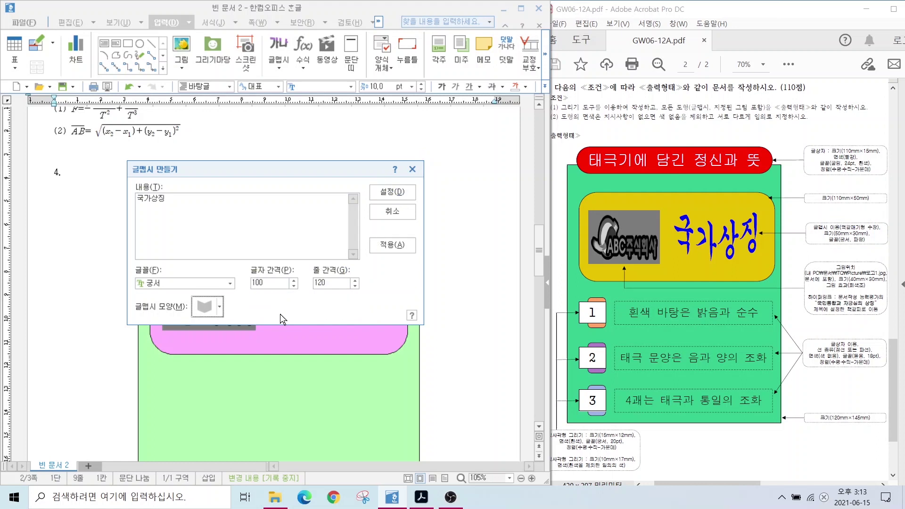
click(385, 192)
drag(99, 233, 133, 270)
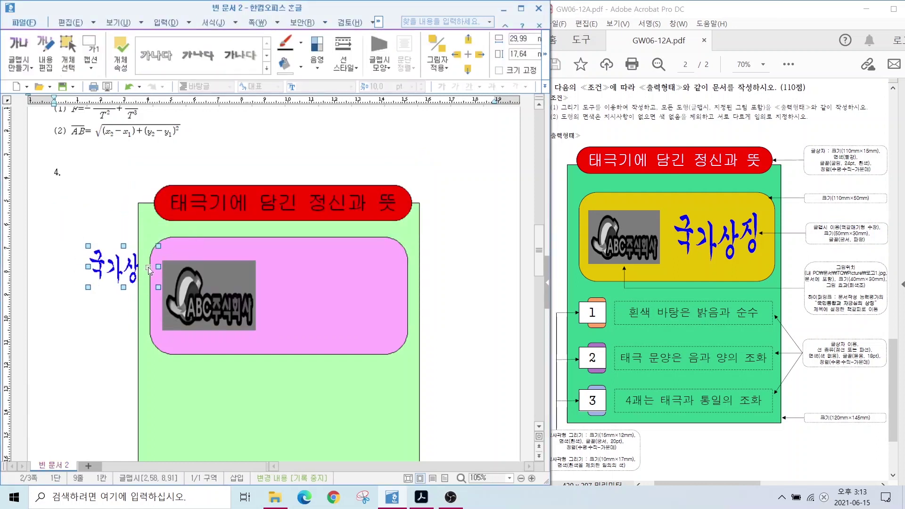
Set the 국가상징 text art to 50 × 30 mm, size locked, in front of text
double_click(114, 272)
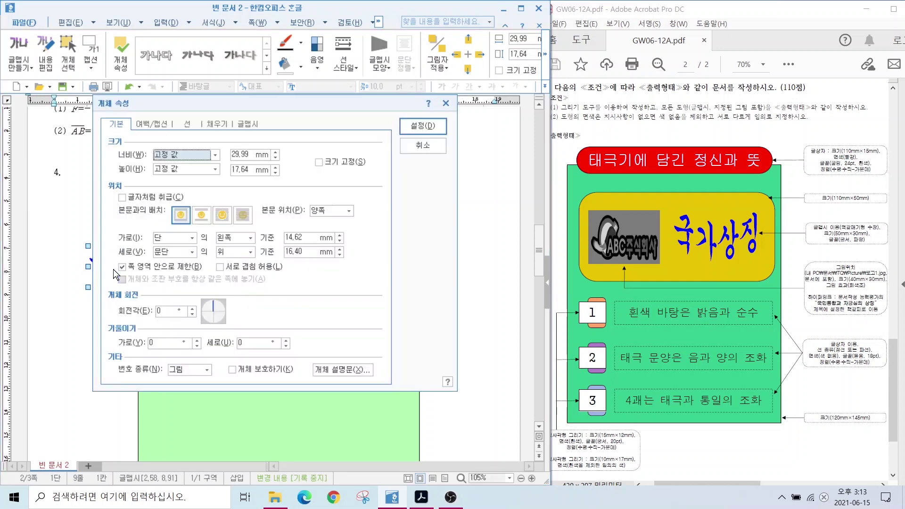
double_click(236, 154)
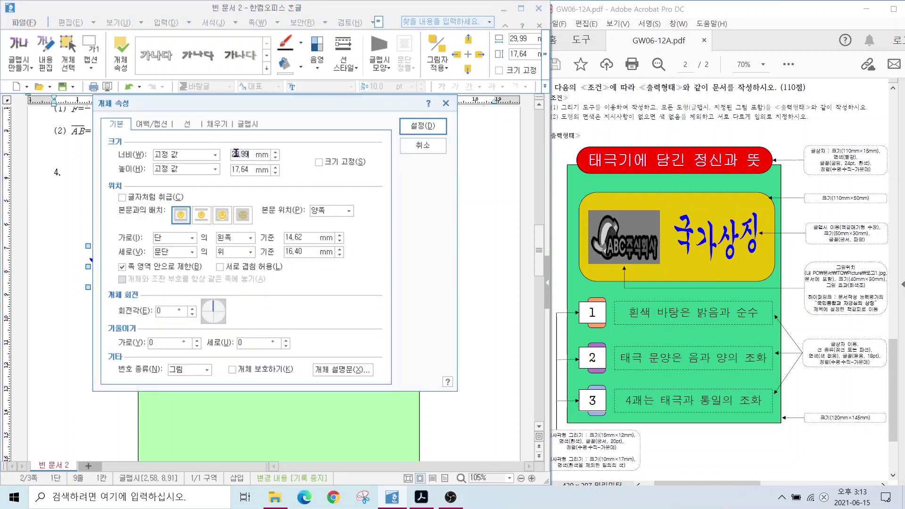
text(50)
key(Tab)
key(Tab)
text(30)
click(318, 163)
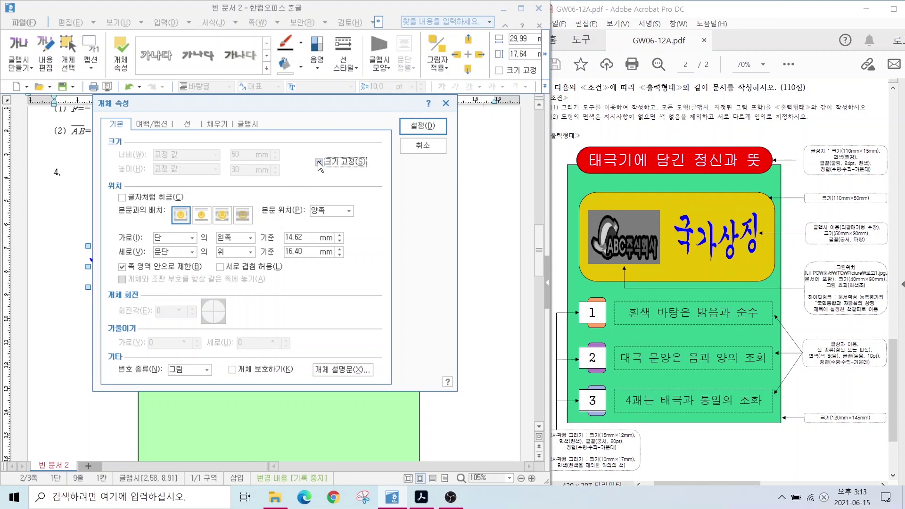
click(222, 215)
key(alt)
mouse_move(235, 231)
mouse_down()
mouse_move(196, 201)
mouse_move(240, 217)
mouse_move(230, 244)
mouse_up()
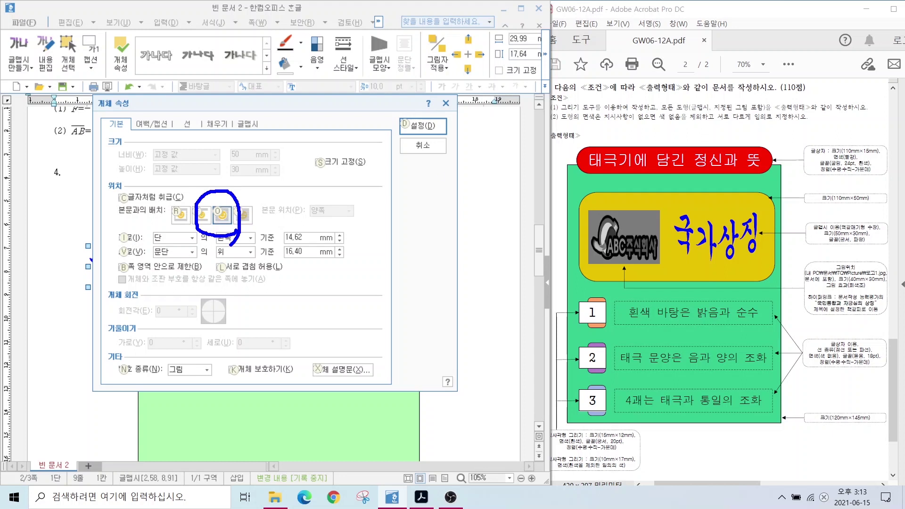
click(423, 126)
Move the text art into the pink box right of the logo and bring up its fill colours
drag(114, 284, 293, 299)
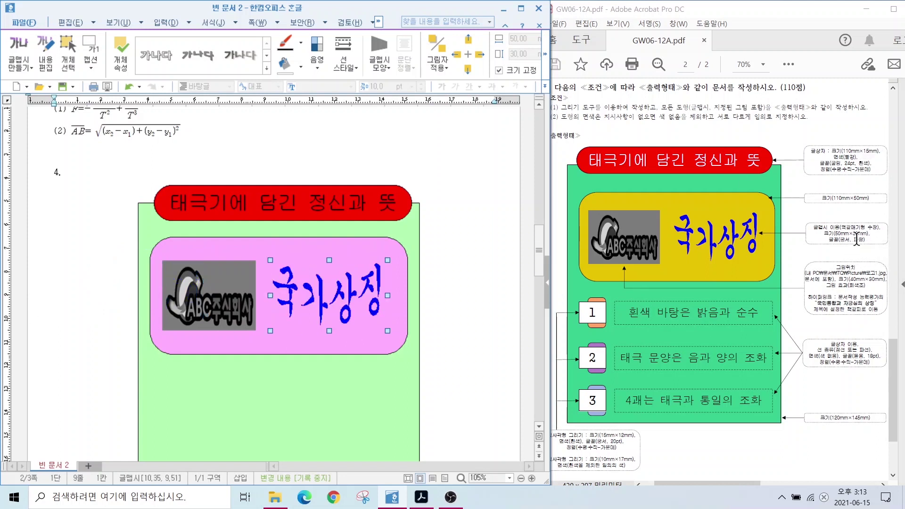
double_click(343, 292)
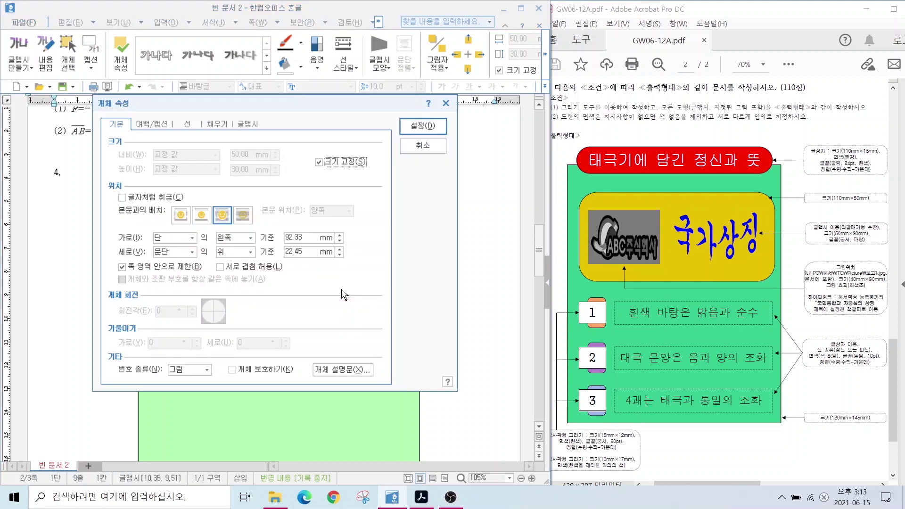
click(212, 124)
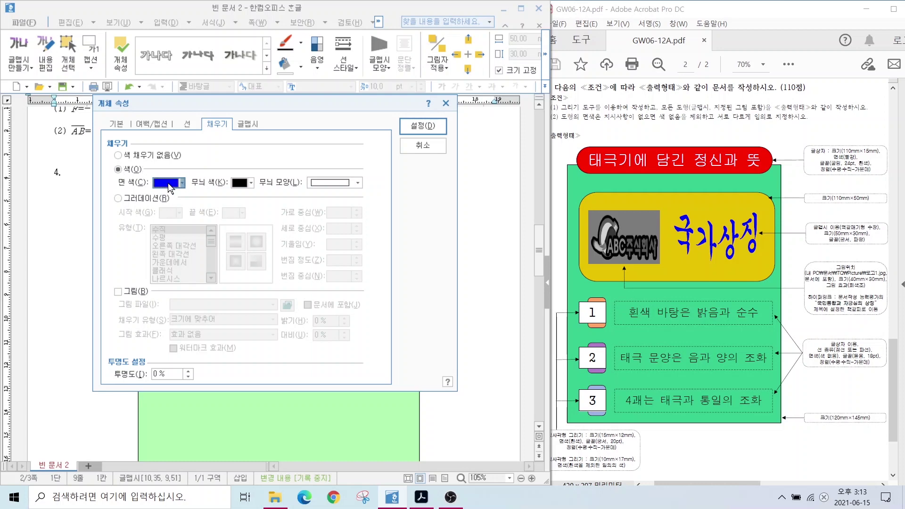
click(168, 183)
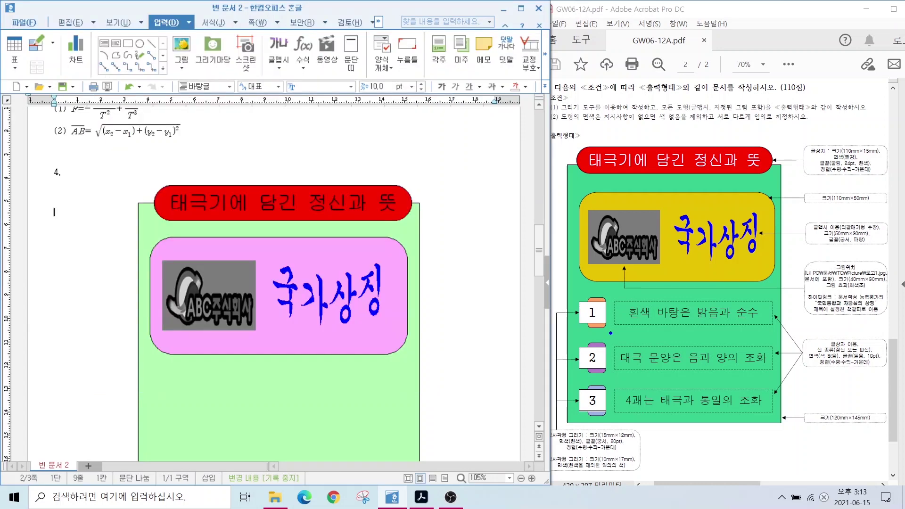
drag(571, 289, 774, 329)
drag(572, 337, 796, 377)
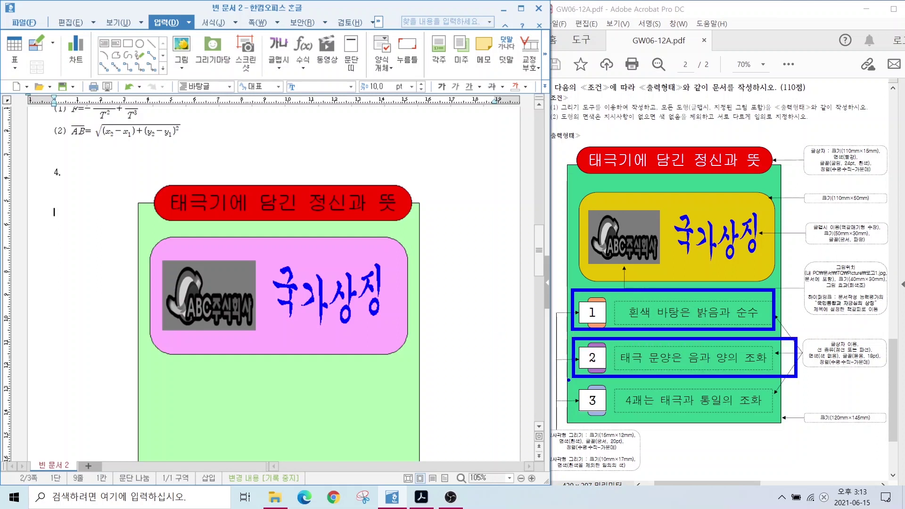
mouse_move(709, 306)
mouse_down()
mouse_move(728, 347)
mouse_move(735, 407)
mouse_move(749, 405)
mouse_up()
key(Escape)
key(ctrl+2)
drag(565, 427, 548, 414)
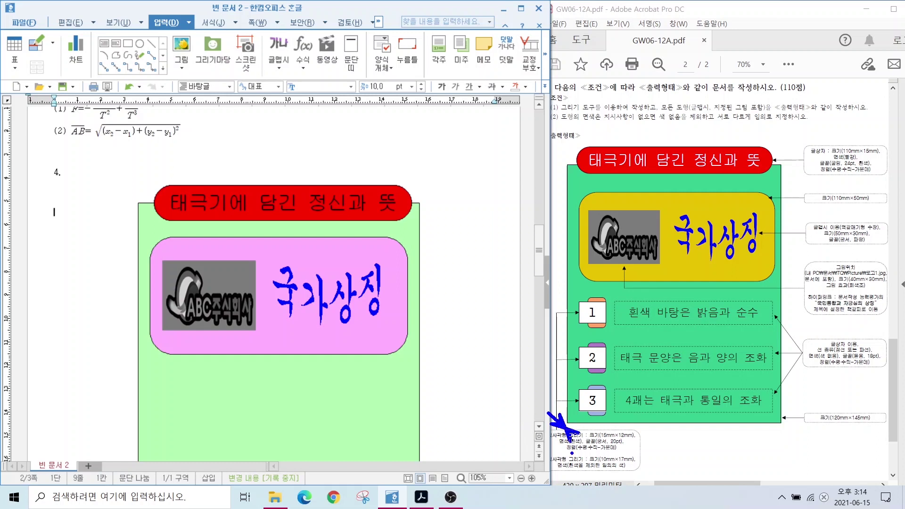
drag(564, 458, 538, 487)
mouse_move(595, 298)
mouse_down()
mouse_move(564, 272)
mouse_move(593, 291)
mouse_move(564, 355)
mouse_up()
key(Escape)
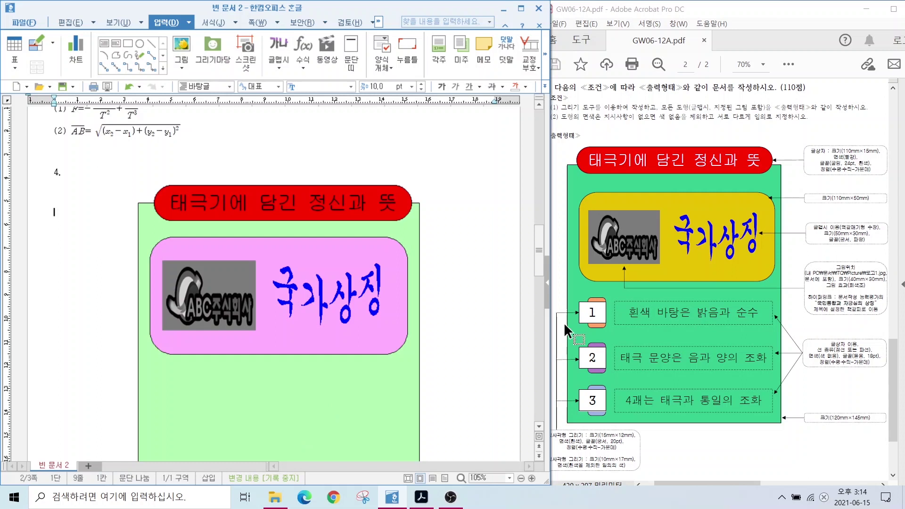
scroll(345, 319, down, 5)
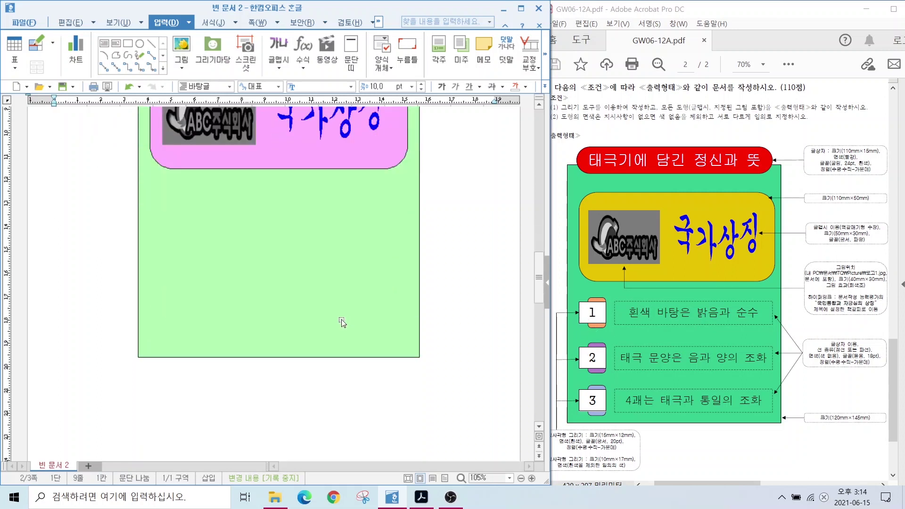
Draw a small rectangle beside the top panel and open its properties
click(128, 44)
drag(171, 224, 191, 266)
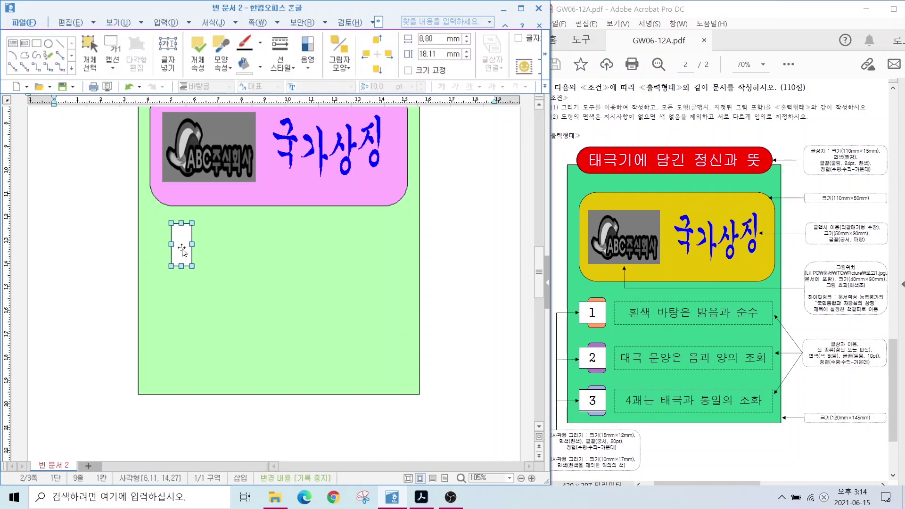
double_click(182, 248)
drag(146, 101, 269, 82)
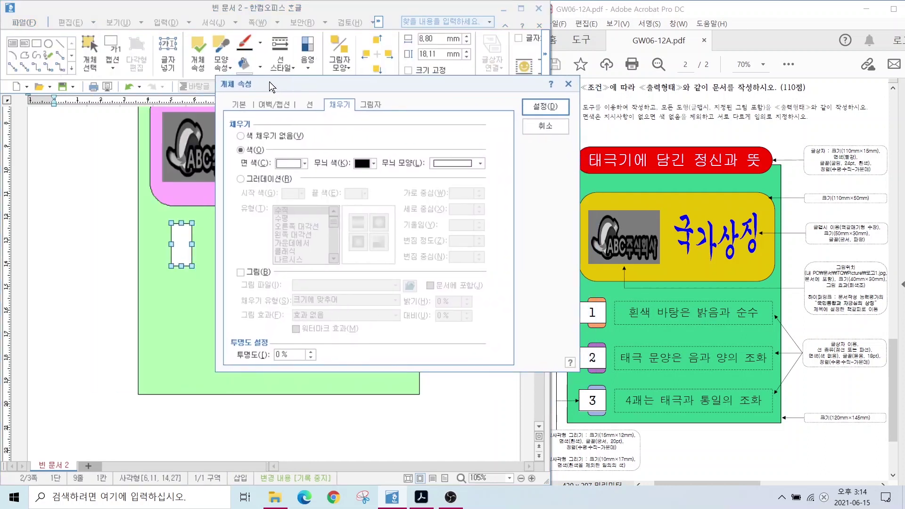
Enter width 1 and height 17 for the rectangle and lock its size
click(243, 106)
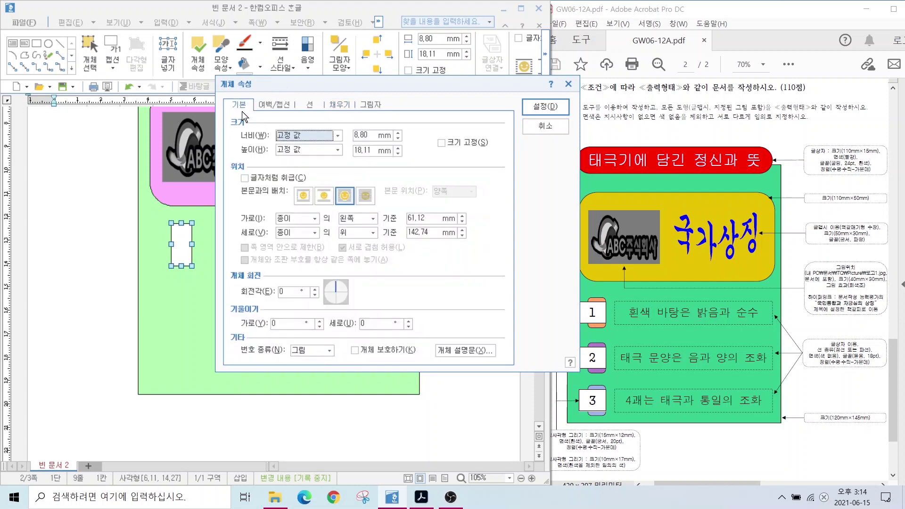
double_click(366, 134)
text(10)
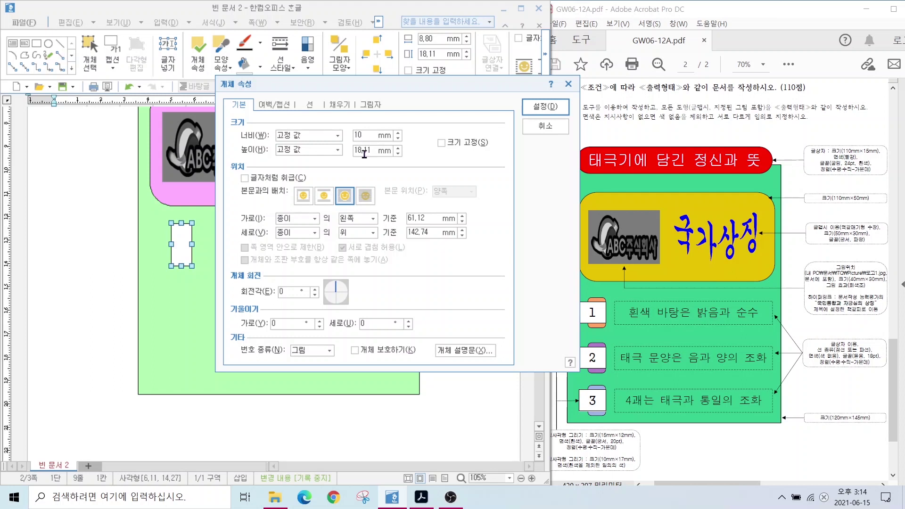
double_click(363, 150)
text(17)
click(440, 142)
key(alt)
mouse_move(602, 295)
mouse_down()
mouse_move(625, 263)
mouse_move(572, 280)
mouse_up()
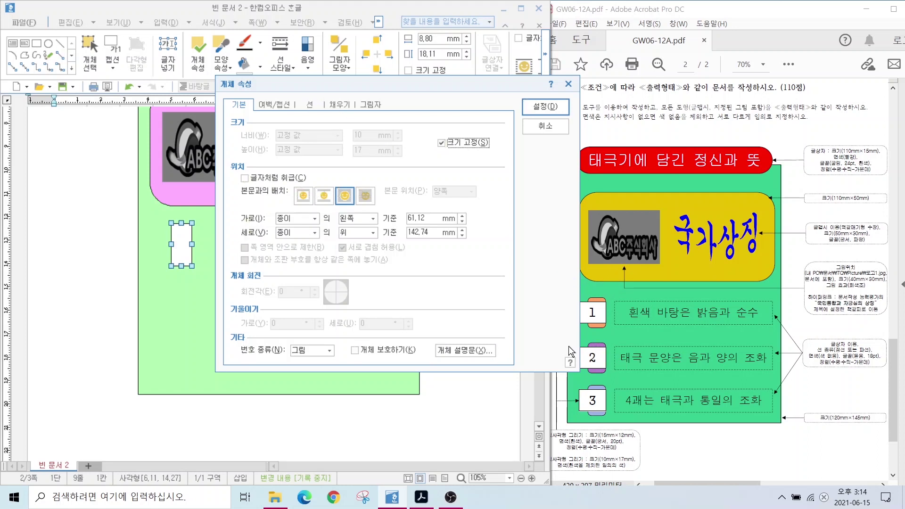
Give the rectangle rounded corners and an orange fill
click(309, 104)
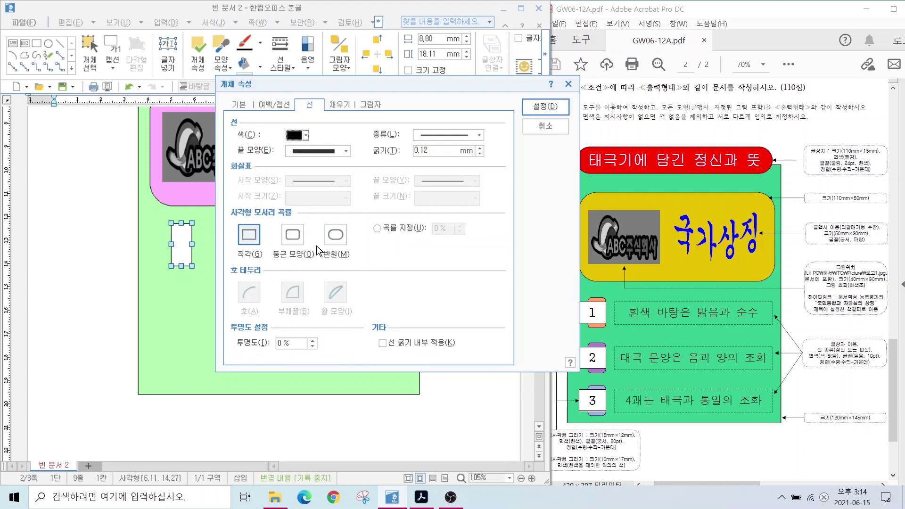
click(294, 236)
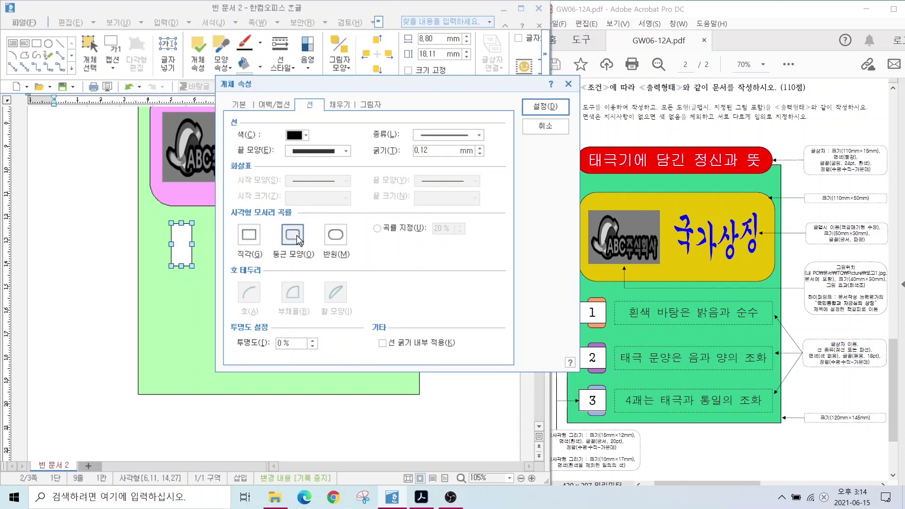
click(334, 104)
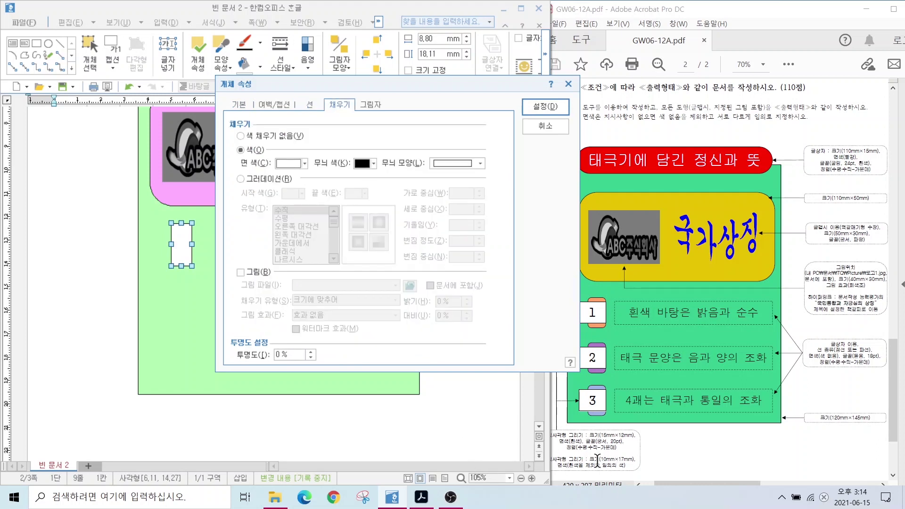
click(278, 165)
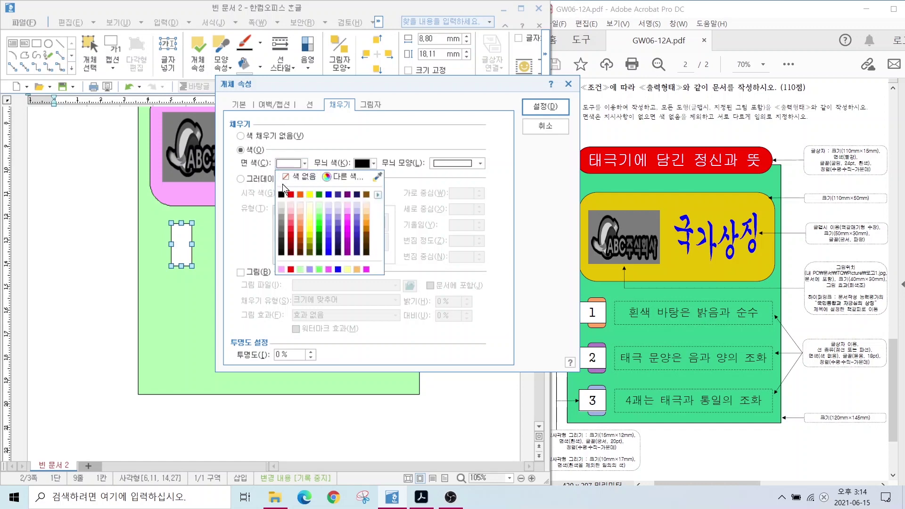
click(299, 194)
click(546, 107)
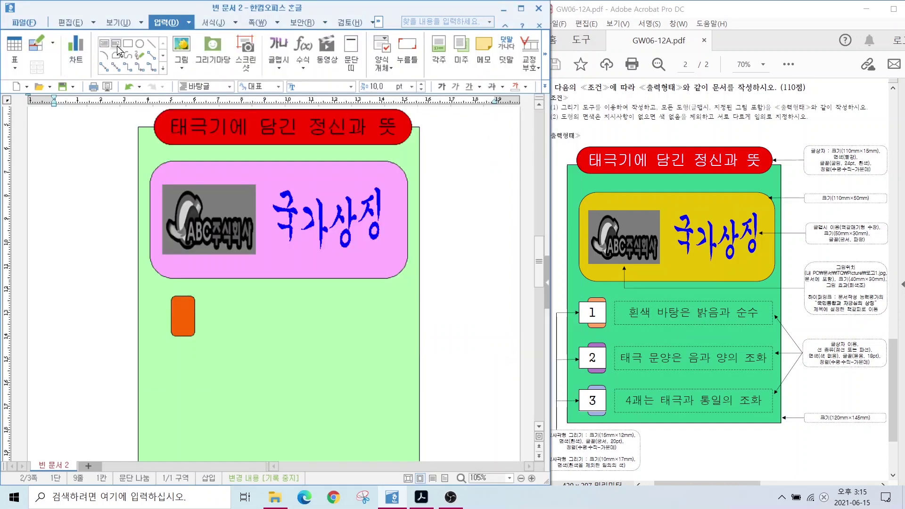
click(105, 44)
Draw a small text box and lock its size at 15 × 12 mm
drag(156, 304, 194, 325)
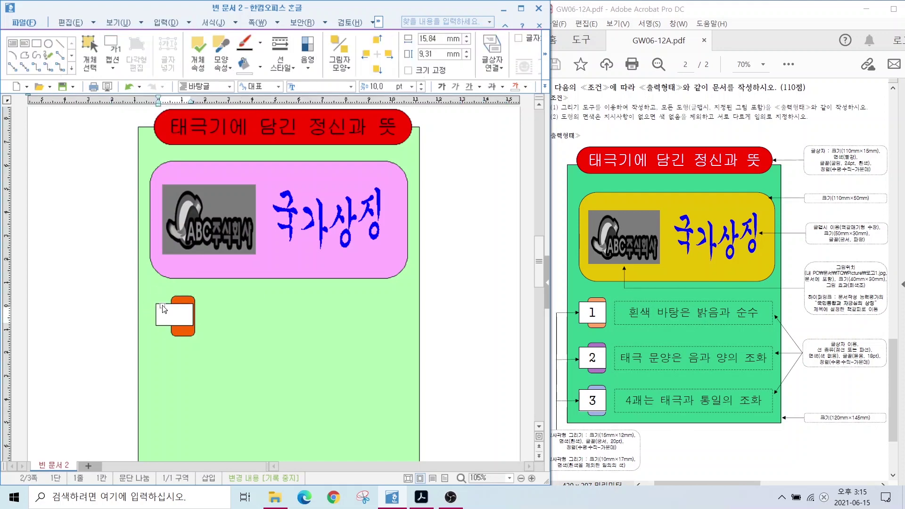
double_click(165, 310)
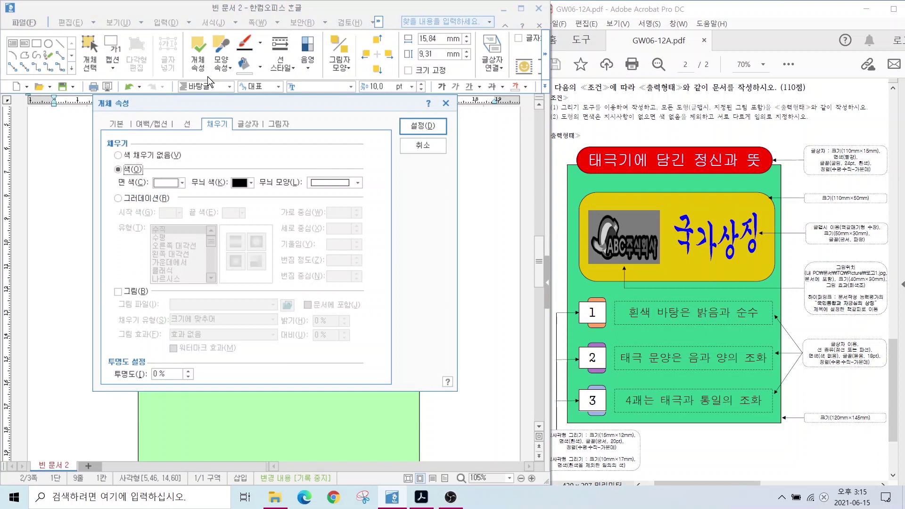
click(117, 125)
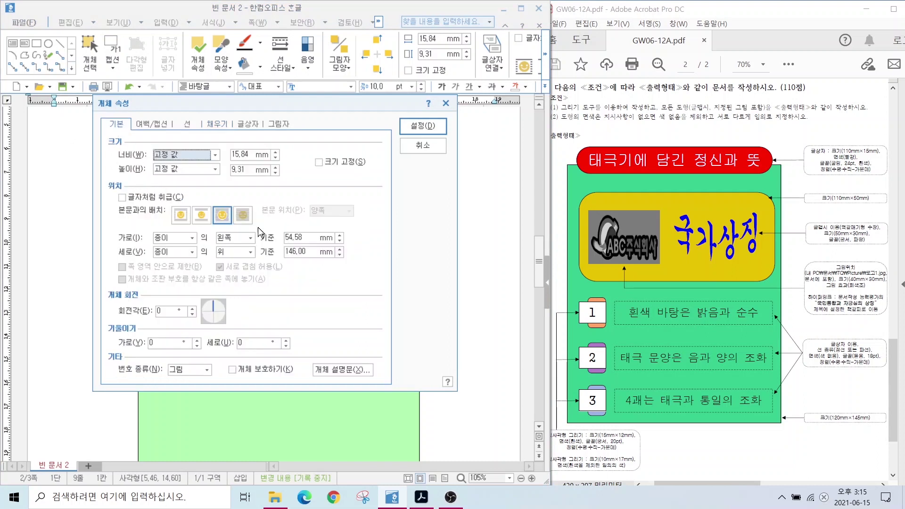
click(242, 153)
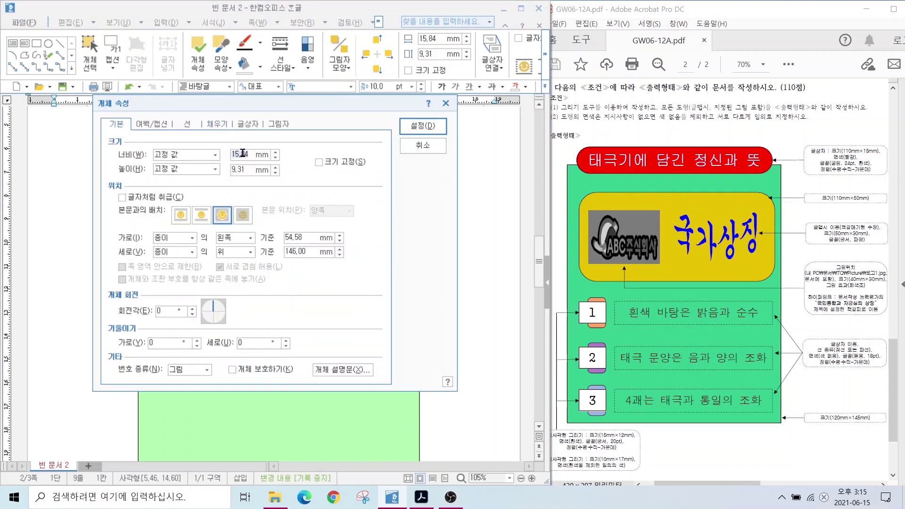
text(12)
click(320, 164)
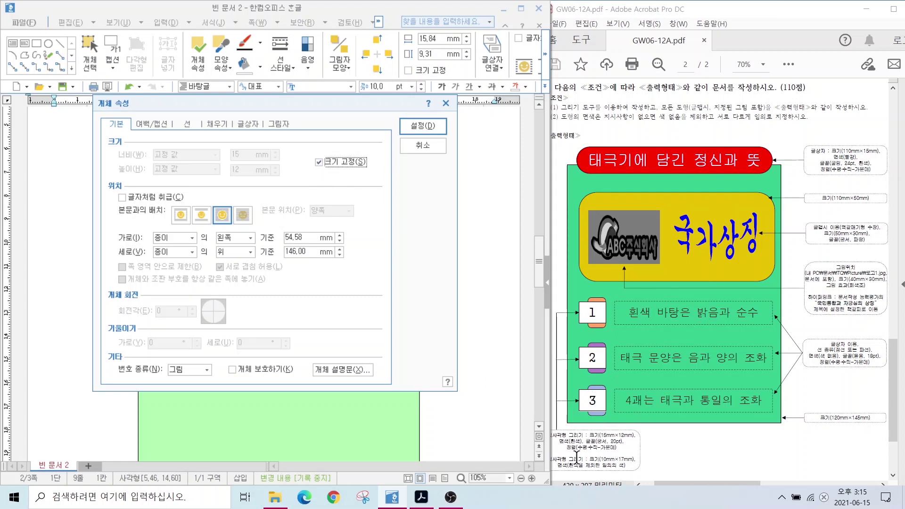
key(alt)
drag(547, 432, 590, 450)
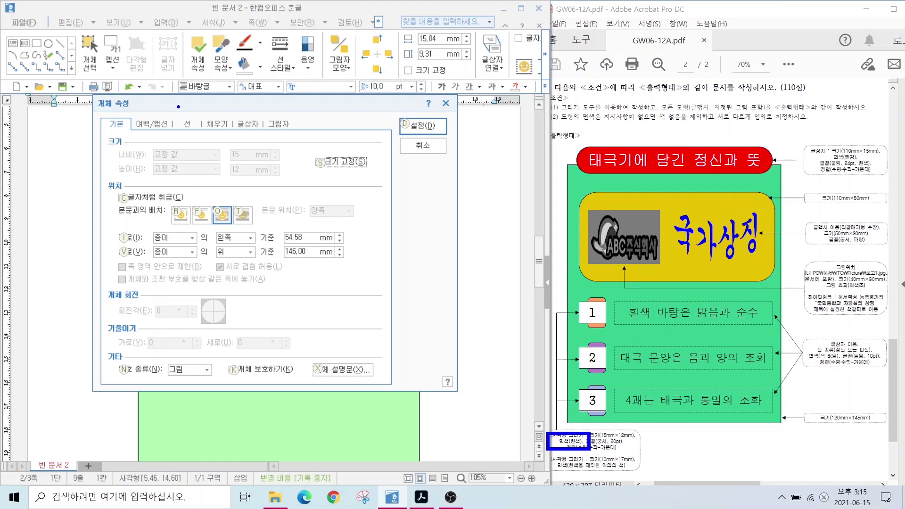
Fill the text box white and move it onto the orange shape's left side
click(214, 123)
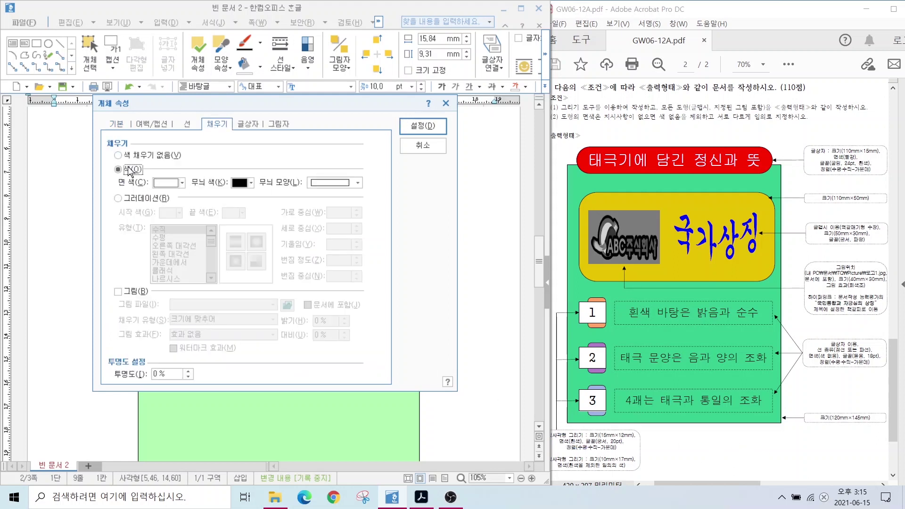
click(166, 182)
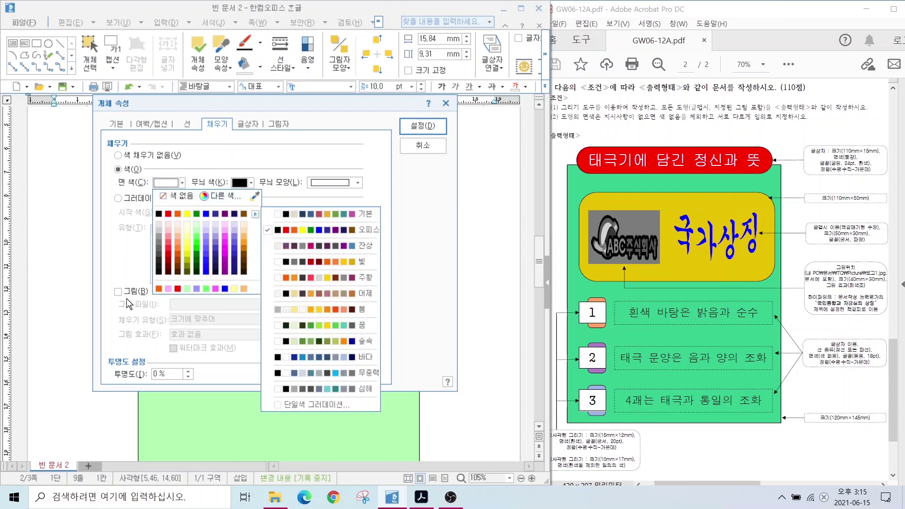
click(215, 196)
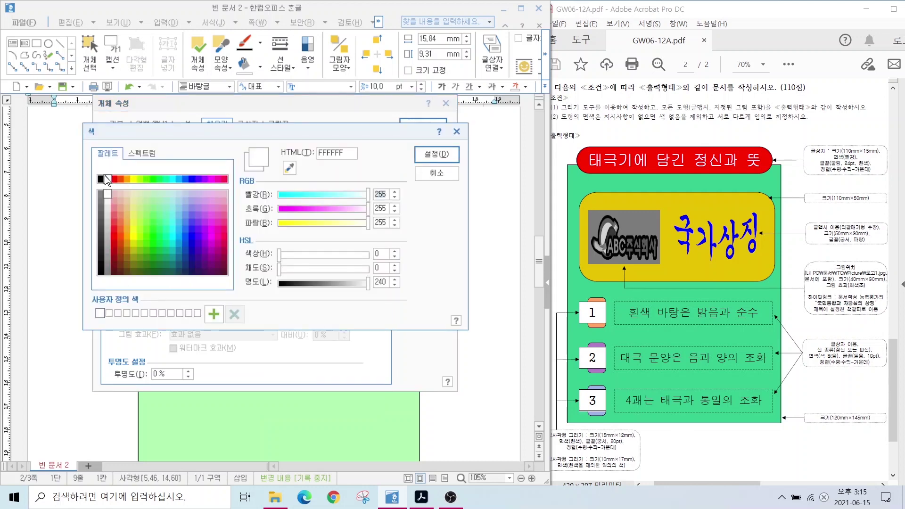
click(437, 154)
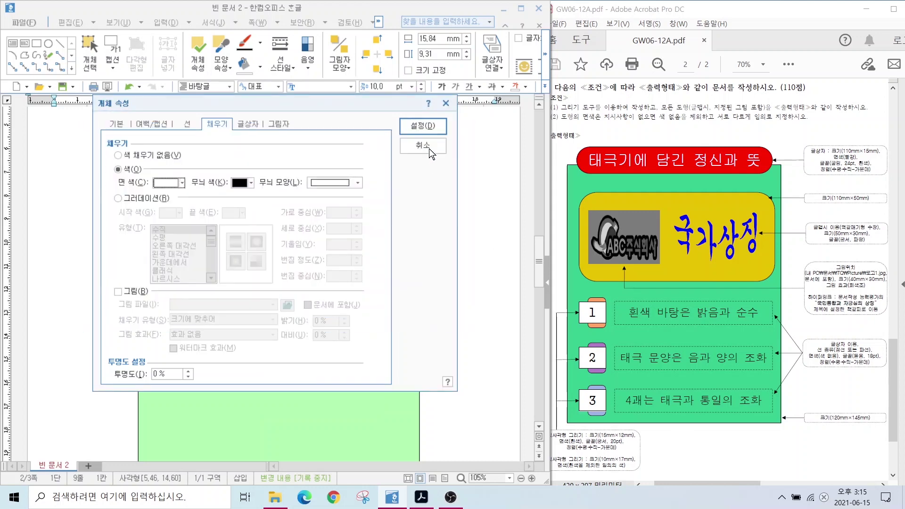
click(422, 125)
drag(168, 329, 174, 329)
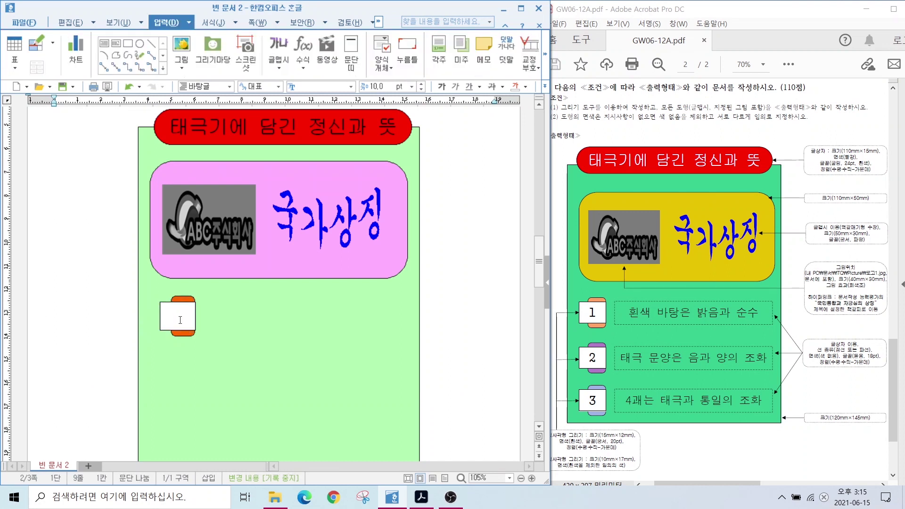
Set the white box's text font to 궁서 at 20 pt
key(ctrl+n)
key(k)
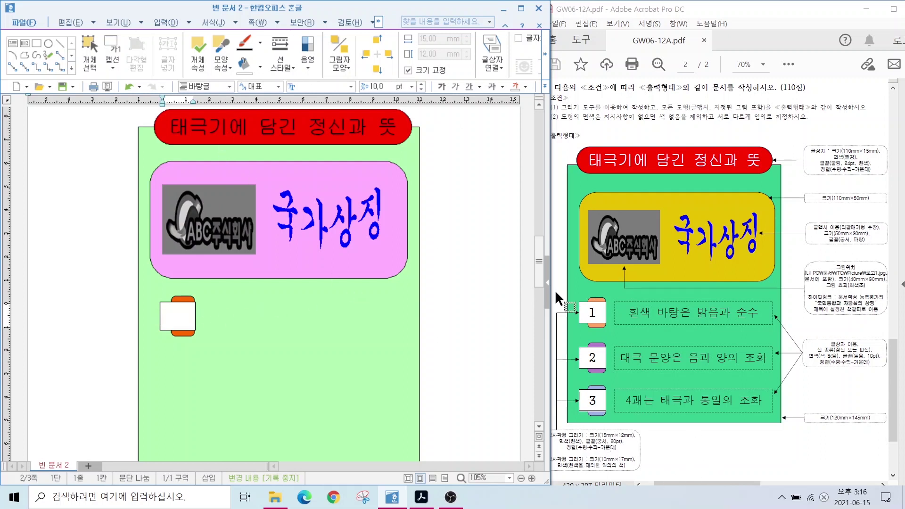
click(351, 86)
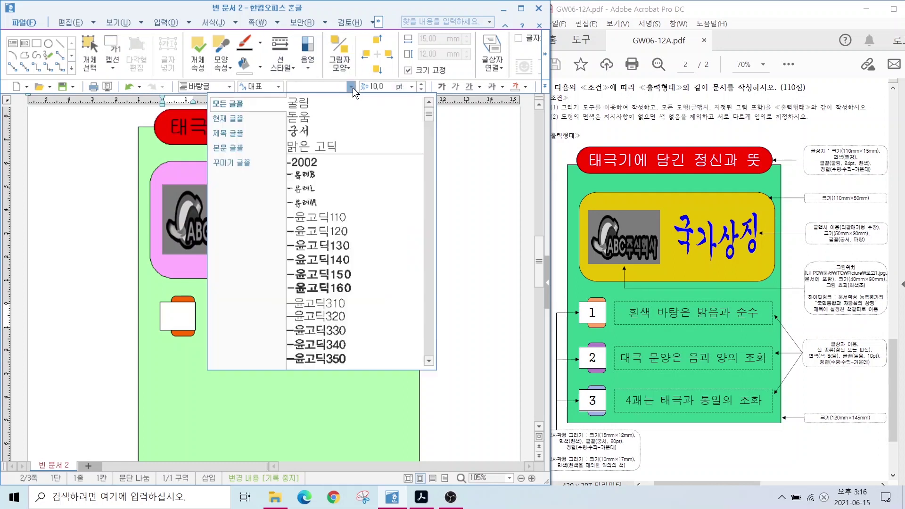
click(301, 134)
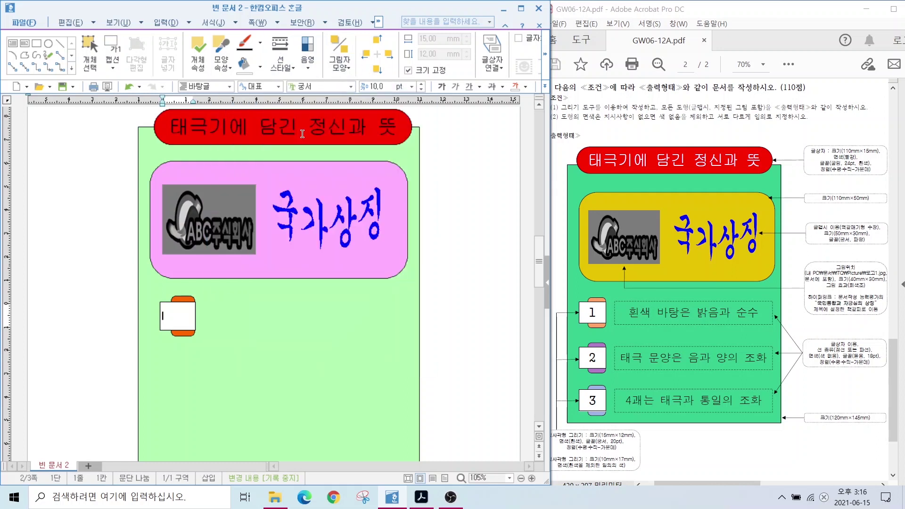
click(379, 87)
text(20)
key(Return)
Centre-align the text in the white box and return to the page
click(546, 88)
click(571, 126)
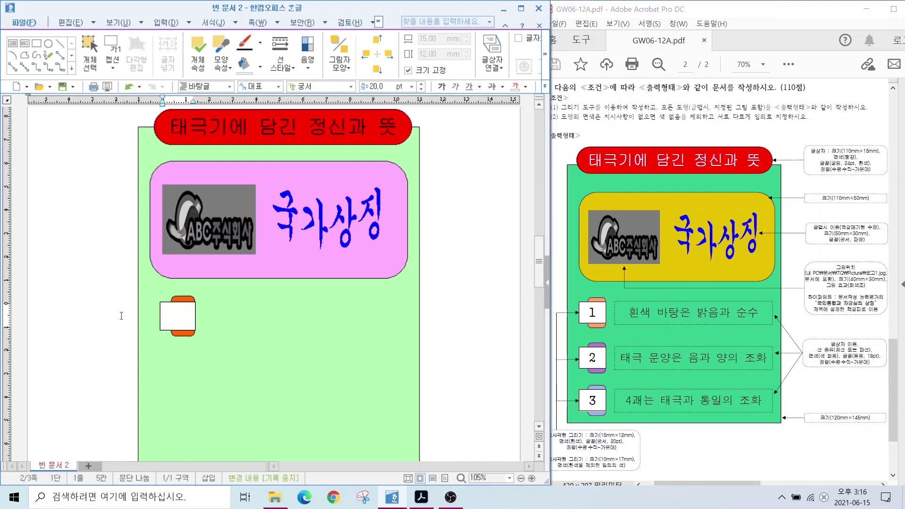
click(168, 315)
key(shift+Escape)
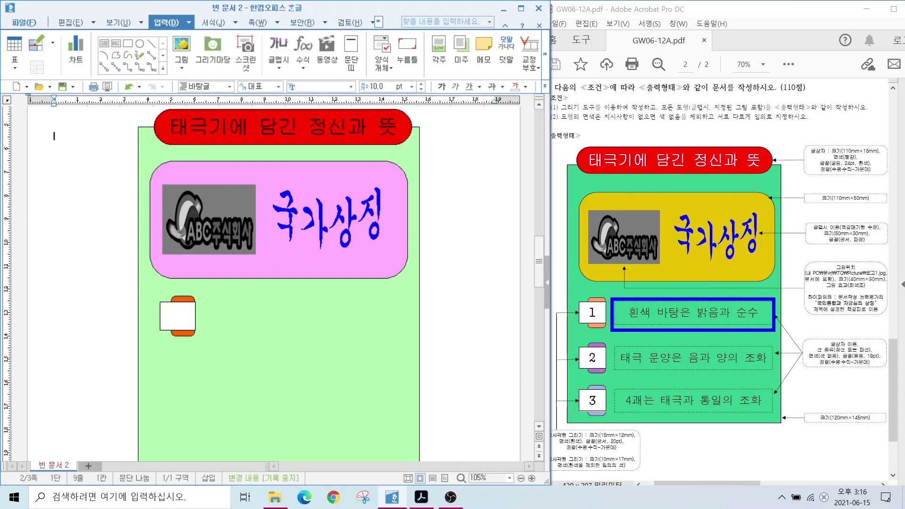
Draw a long text box to the right of the orange tab
click(104, 44)
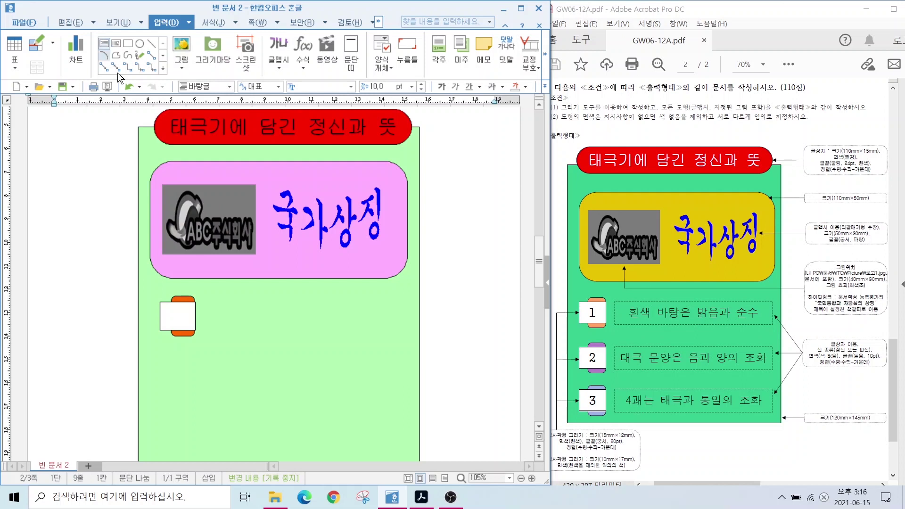
mouse_move(203, 299)
mouse_down()
mouse_move(263, 343)
mouse_move(414, 335)
mouse_up()
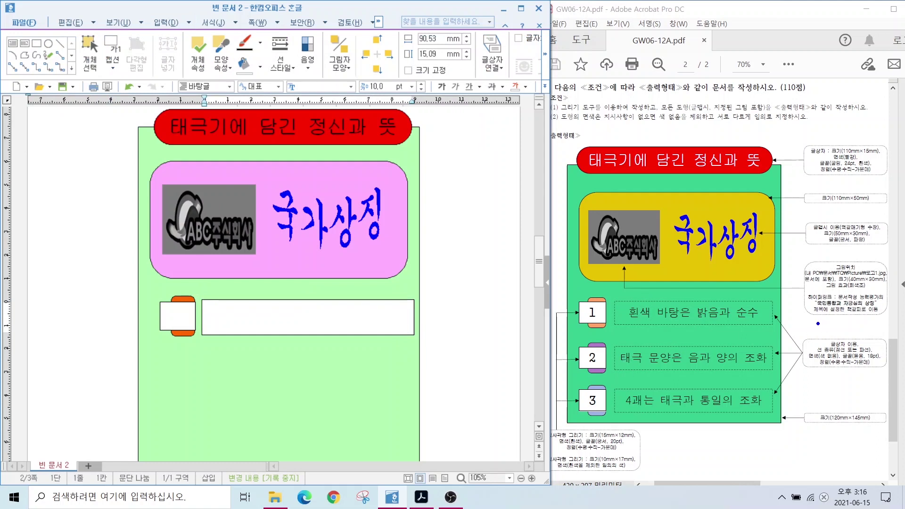
drag(754, 299, 817, 344)
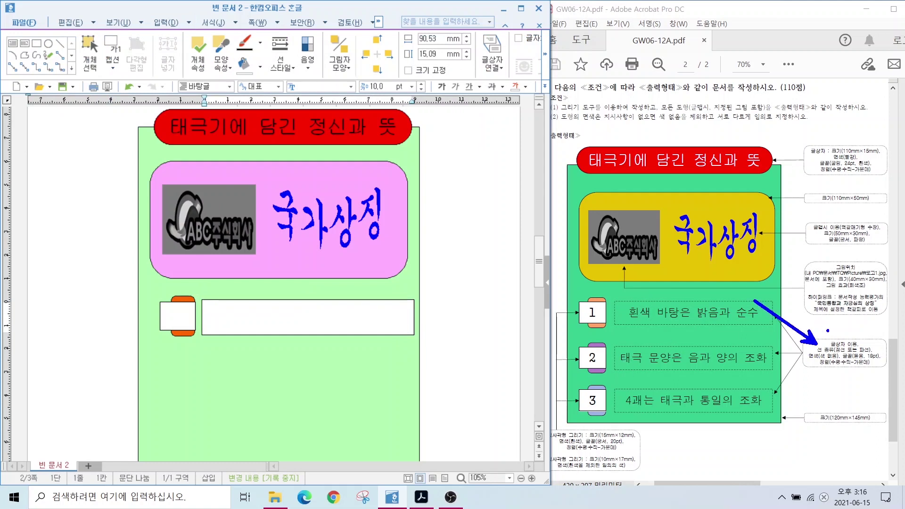
drag(814, 356, 884, 357)
key(Escape)
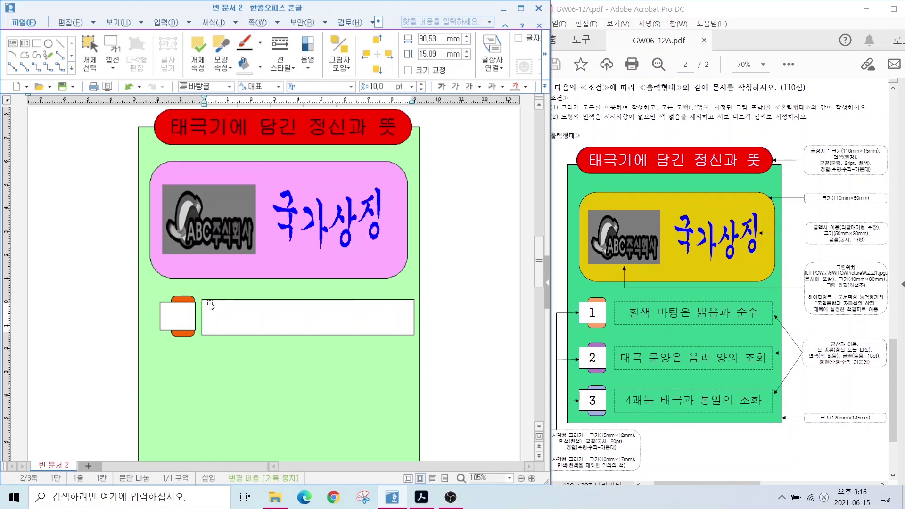
Give the long text box a dashed outline
double_click(210, 304)
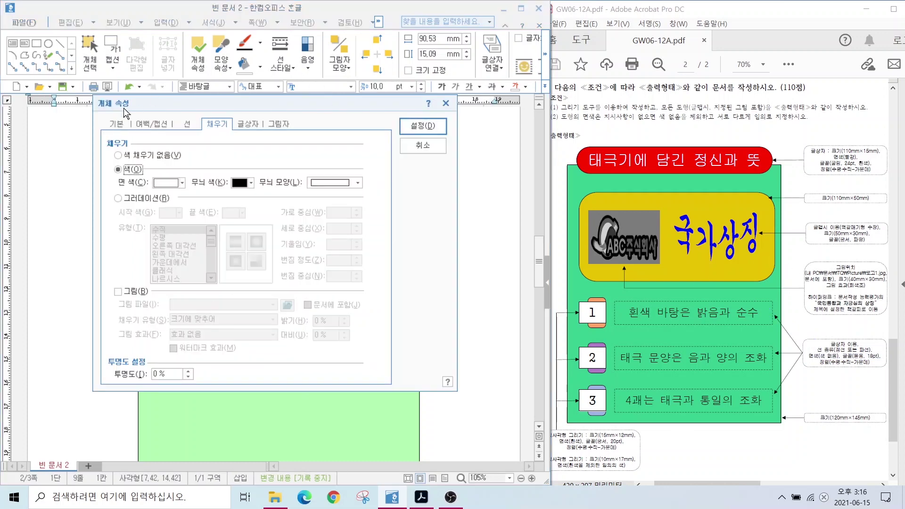
click(115, 124)
drag(232, 105, 581, 89)
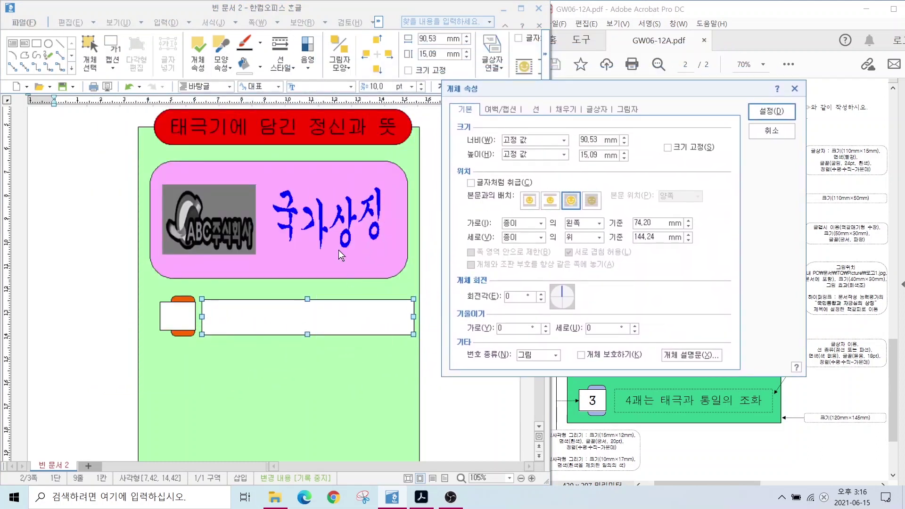
click(534, 110)
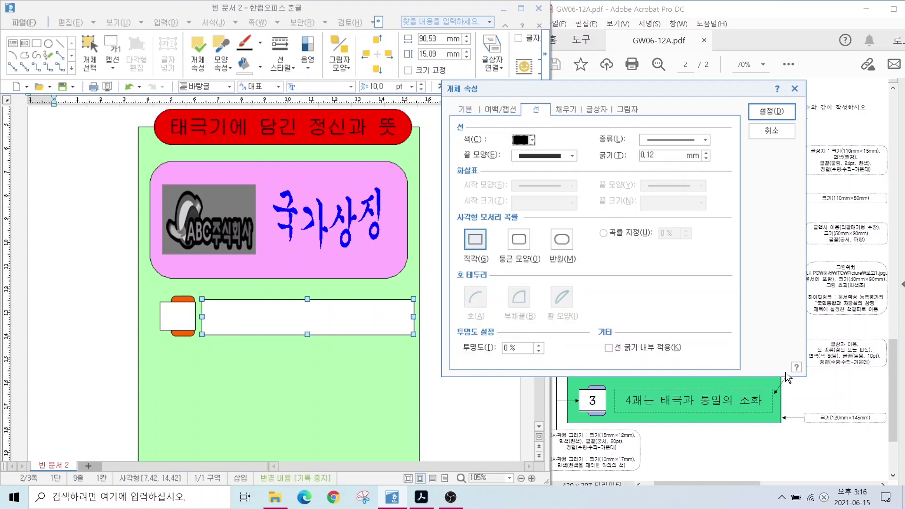
click(659, 143)
click(662, 165)
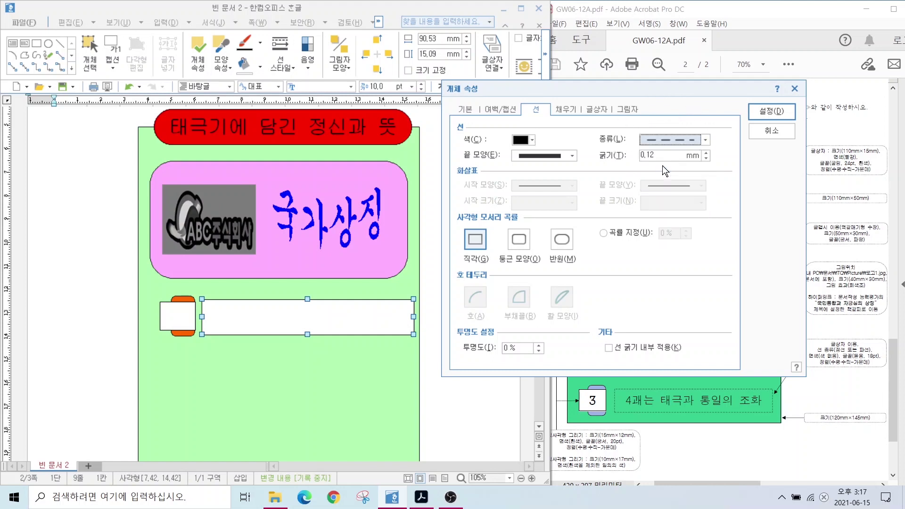
Set the long text box to no fill and apply the changes
click(564, 110)
key(alt)
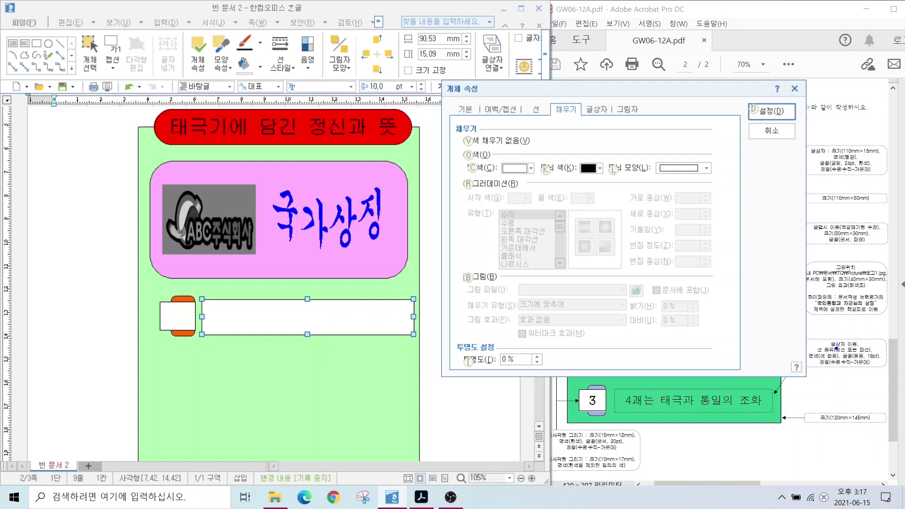
drag(806, 351, 844, 362)
key(v)
key(d)
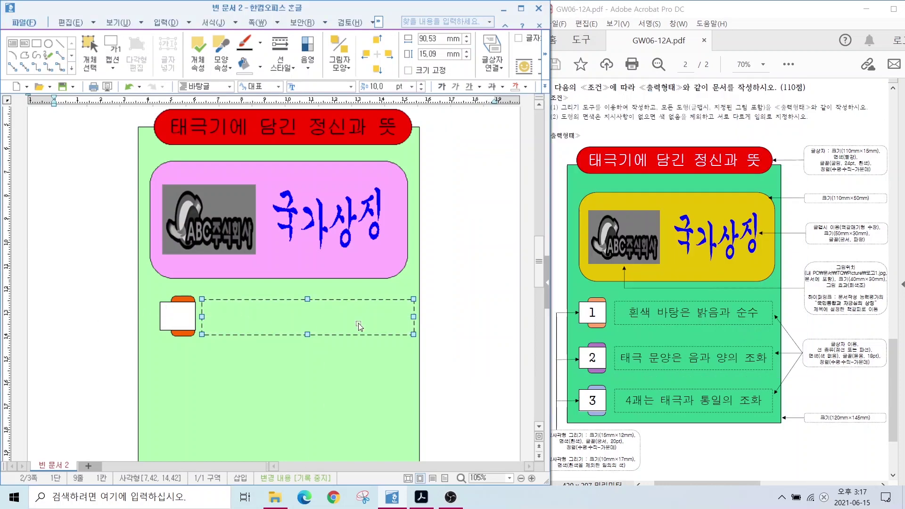
click(435, 325)
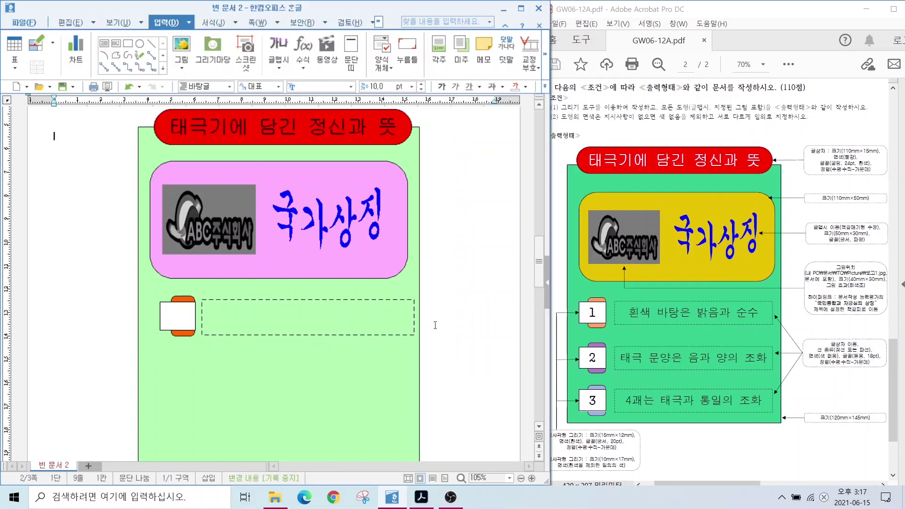
Format the dashed text box in 돋움 at 18 pt, centered
click(224, 316)
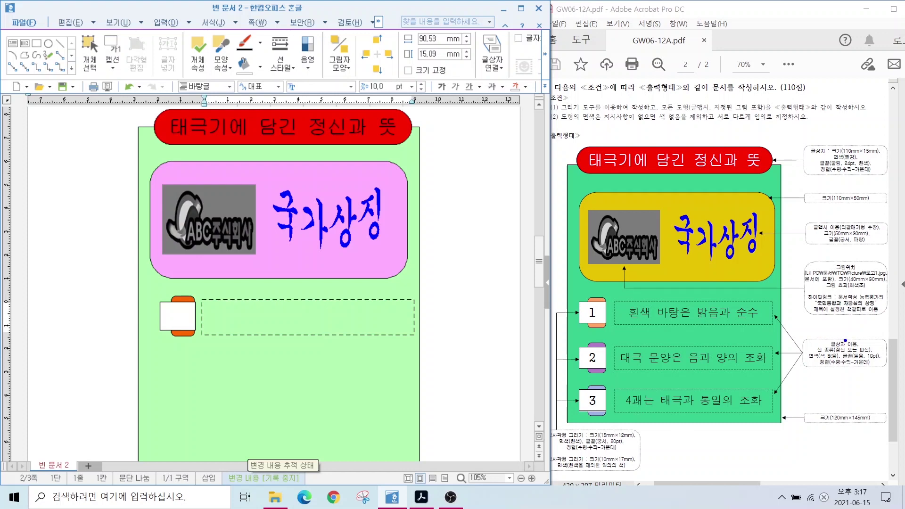
drag(857, 359, 809, 428)
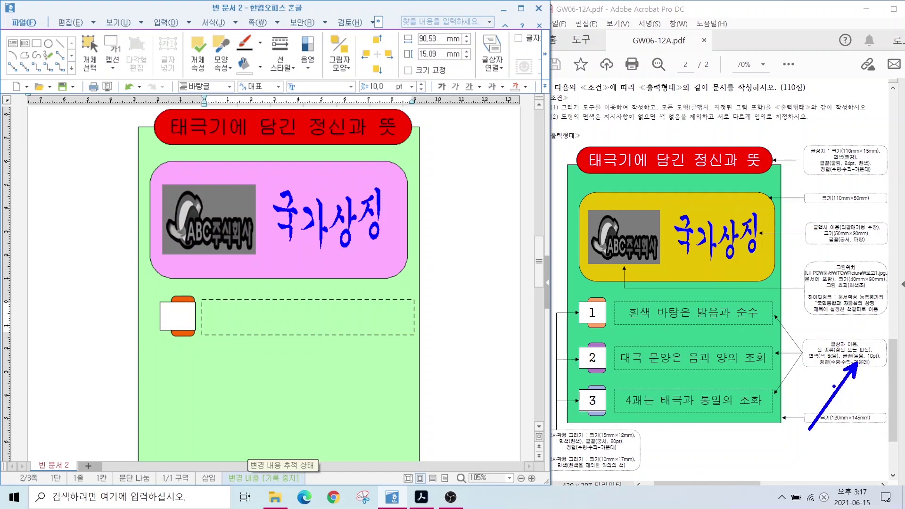
key(Escape)
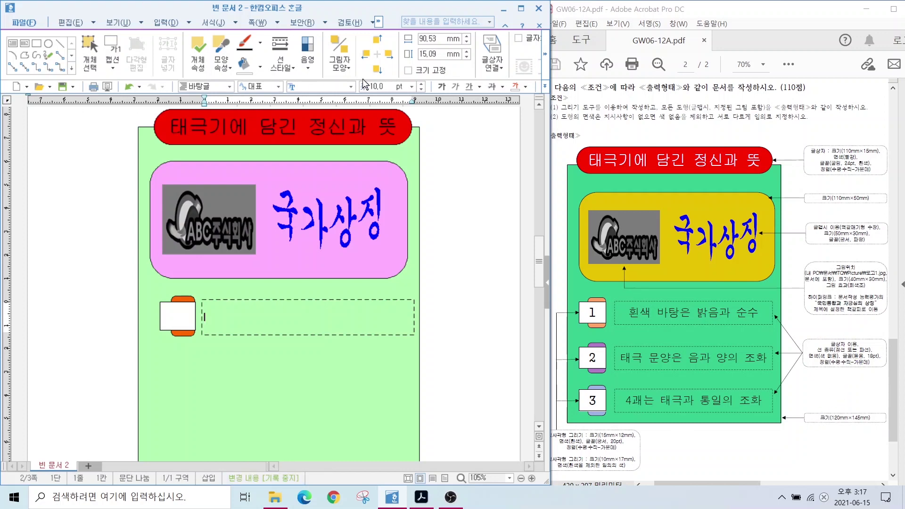
click(351, 86)
click(309, 134)
click(381, 87)
text(18)
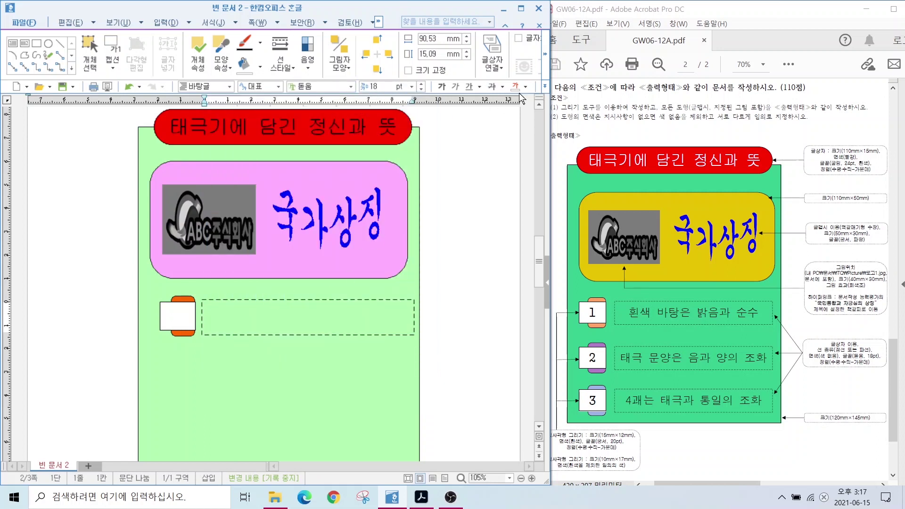
click(545, 86)
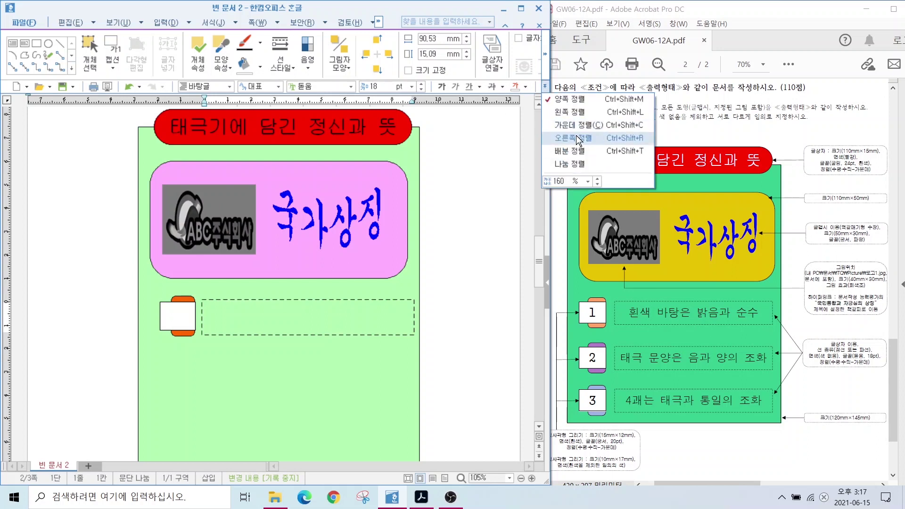
click(572, 125)
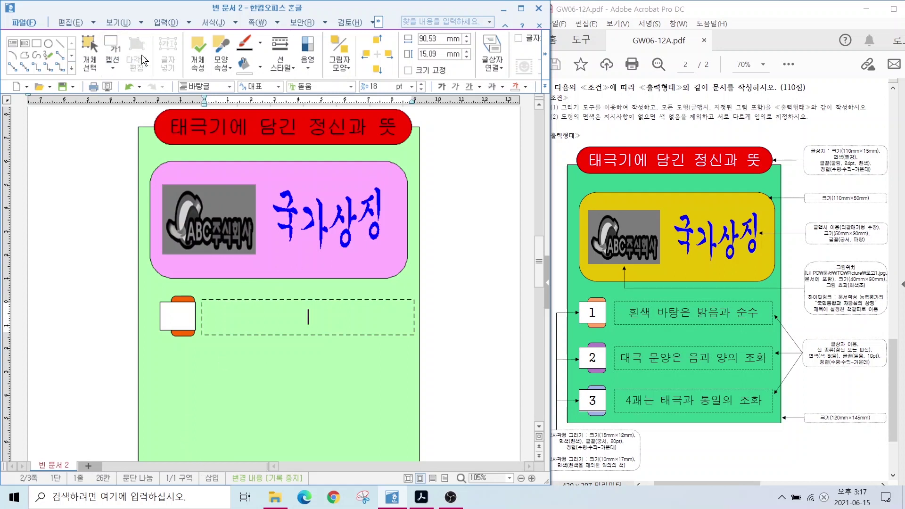
Annotate the caption tools and the numbered caption row on screen, then clear the marks
mouse_move(47, 61)
mouse_down()
mouse_move(121, 71)
mouse_move(98, 86)
mouse_up()
mouse_move(133, 283)
mouse_down()
mouse_move(319, 334)
mouse_move(446, 351)
mouse_up()
drag(381, 323, 392, 368)
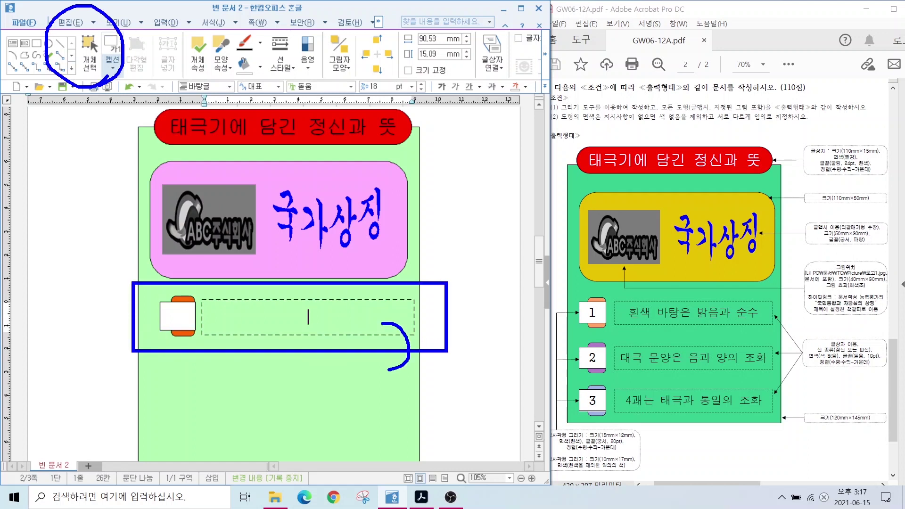
key(Escape)
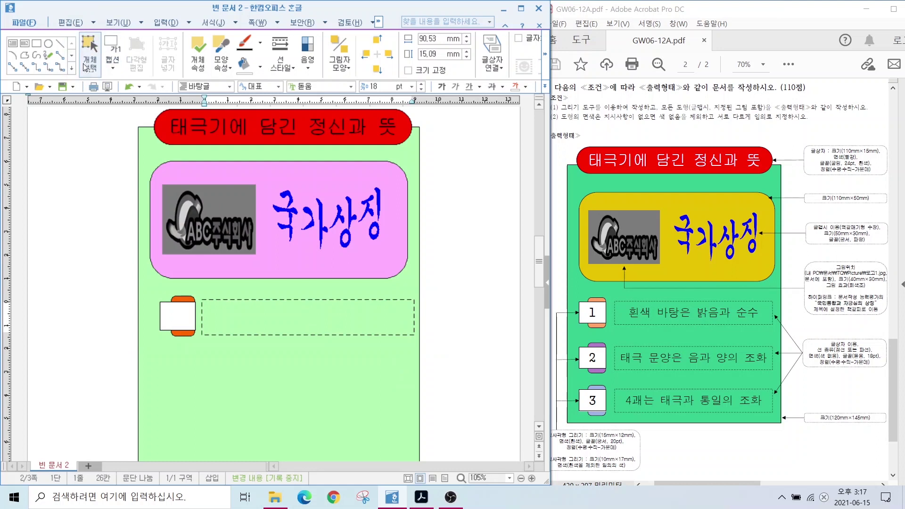
Mark the caption group to be copied with on-screen annotations, then clear them
key(Escape)
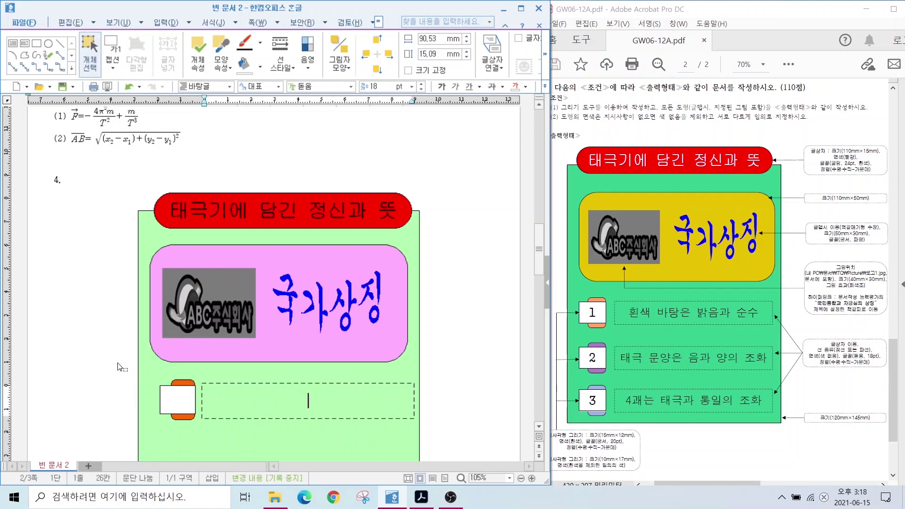
drag(102, 358, 395, 441)
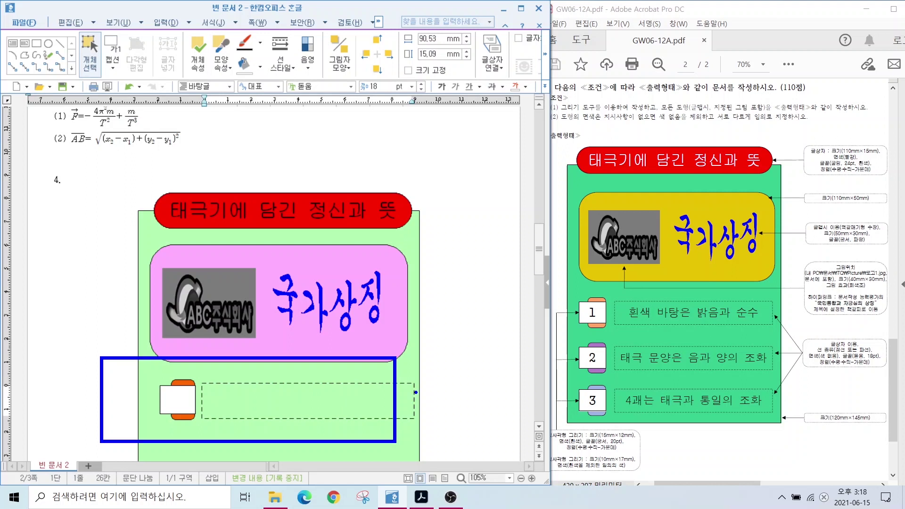
drag(397, 388, 421, 405)
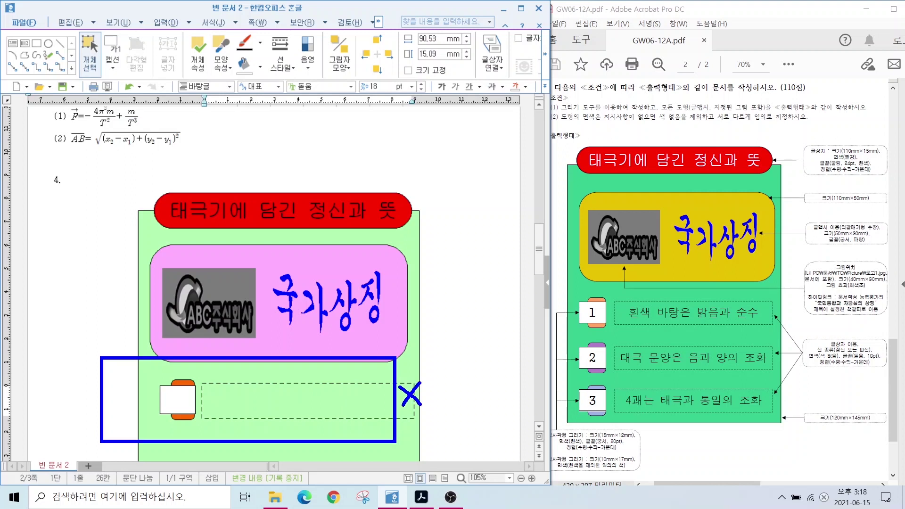
mouse_move(199, 425)
mouse_down()
mouse_move(151, 432)
mouse_move(177, 367)
mouse_move(206, 425)
mouse_up()
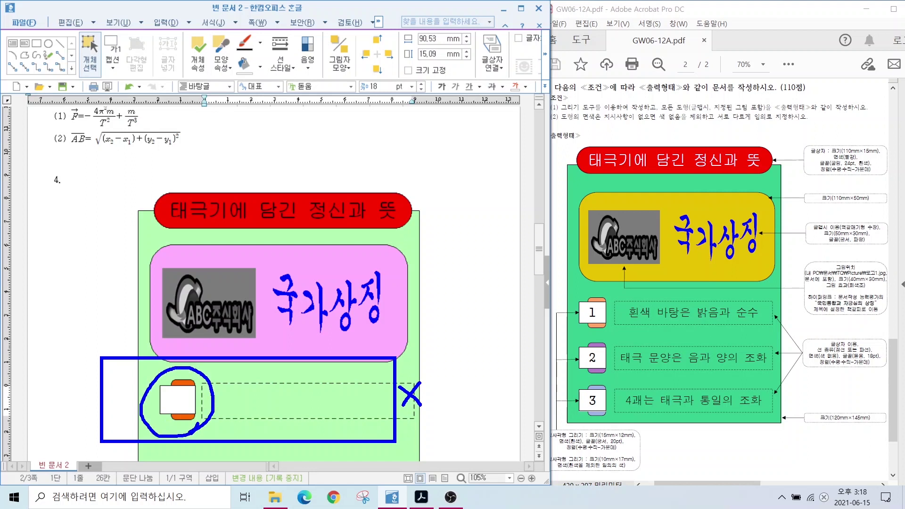
key(Escape)
Select the square, tab and dashed-box group and copy it further down the green panel
mouse_move(114, 352)
mouse_down()
mouse_move(370, 433)
mouse_move(467, 453)
mouse_up()
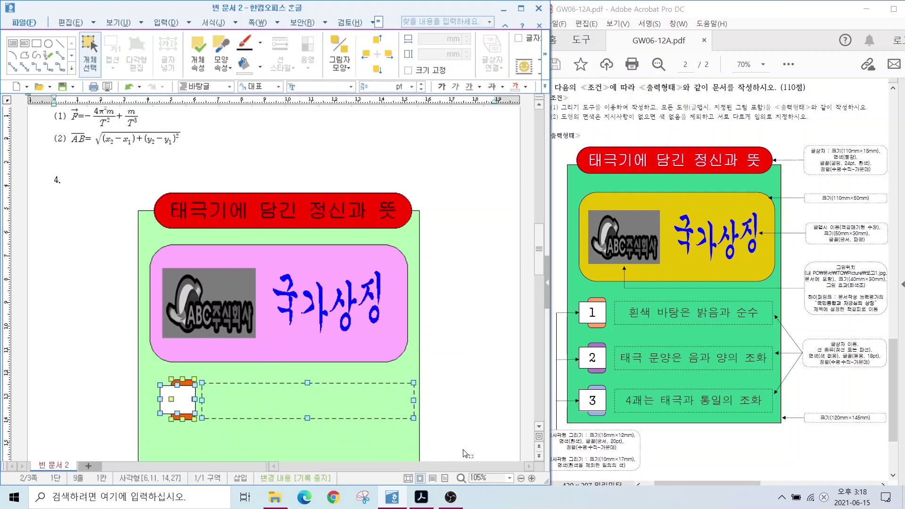
scroll(211, 377, down, 3)
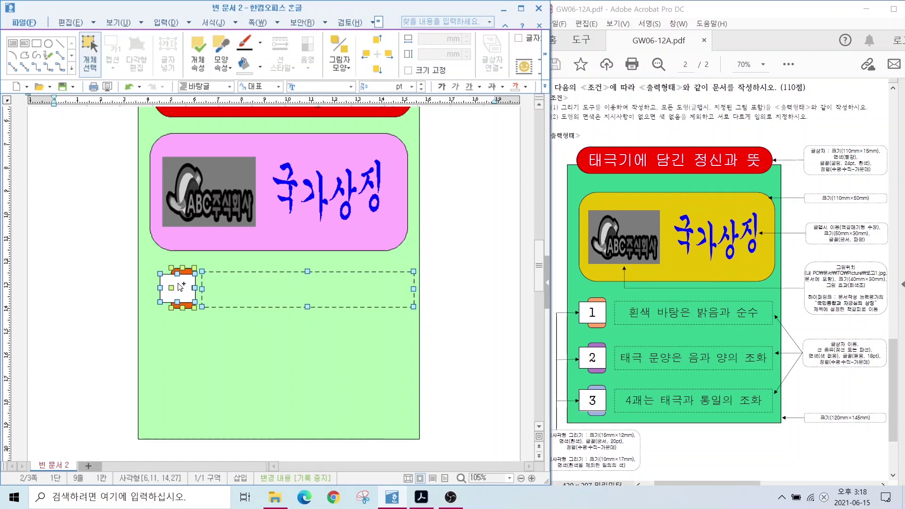
drag(179, 286, 184, 401)
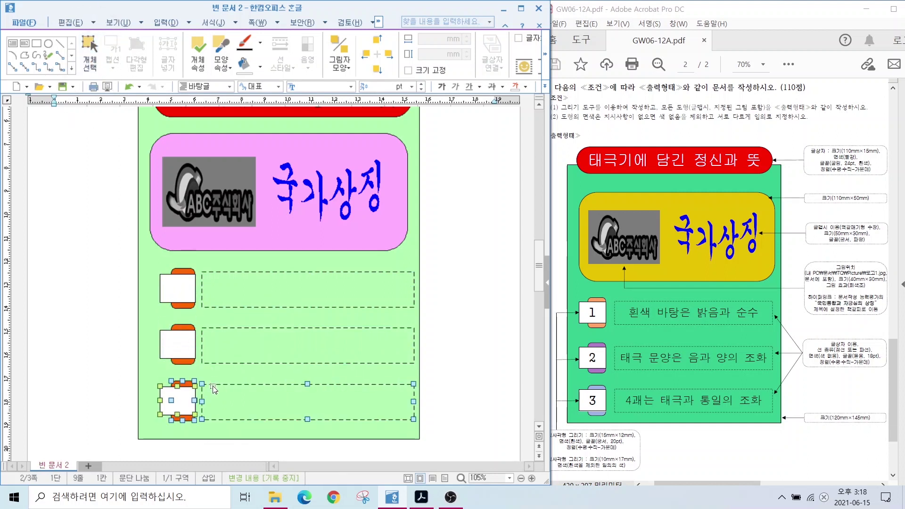
click(182, 292)
Number the three white squares 1, 2 and 3
text(1)
click(177, 344)
text(2)
click(177, 401)
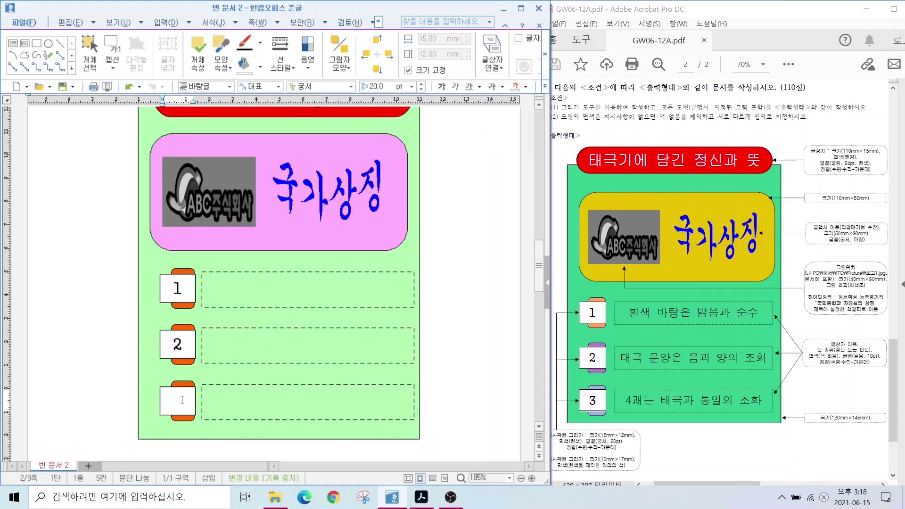
text(3)
Fill the dashed boxes with '흰색 바탕은 밝음과 순수', '태극 문양은 음과 양의 조화' and '4괘는 태극과 통일의 조화'
click(271, 291)
text(흰ㅅ)
text(색 바탕은 밝음과 순수)
click(264, 345)
text(태극 문양은 음과 양의 조화)
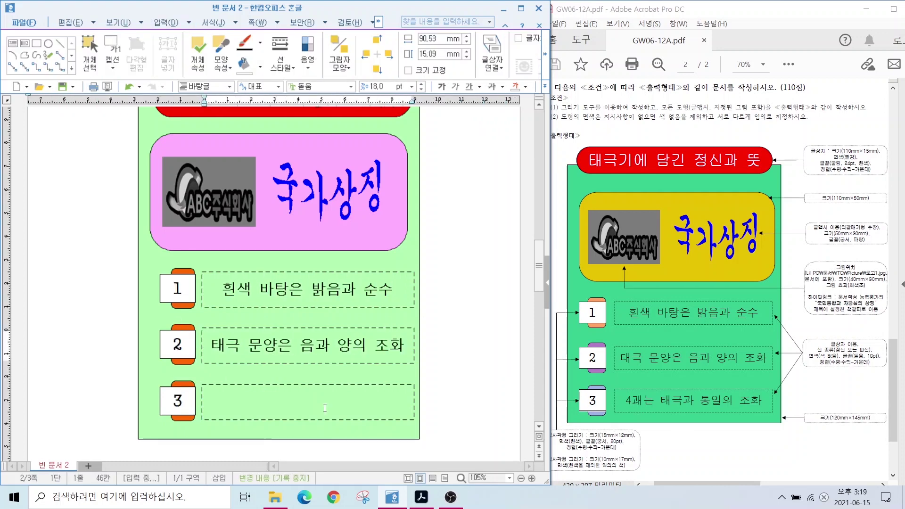
click(307, 401)
text(4괘는 태극과 통일의 조화)
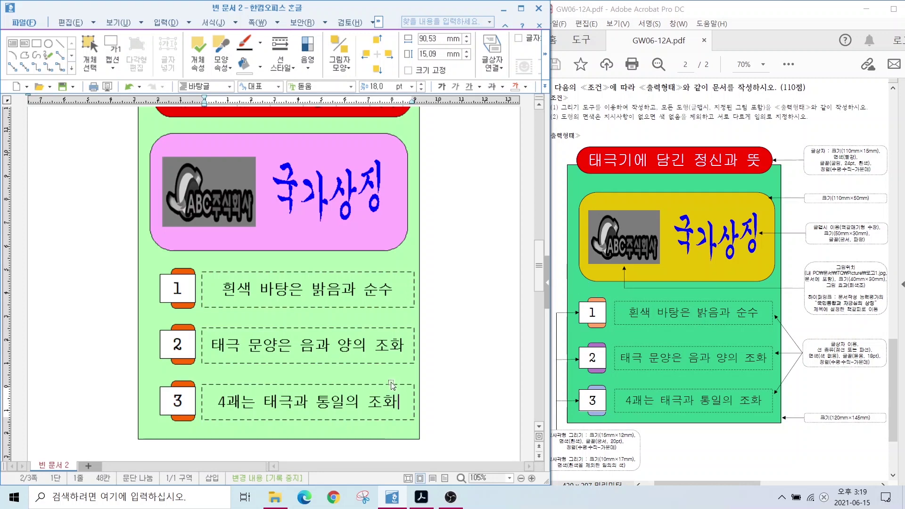
click(179, 325)
Fill the tab behind square 2 with yellow
double_click(178, 326)
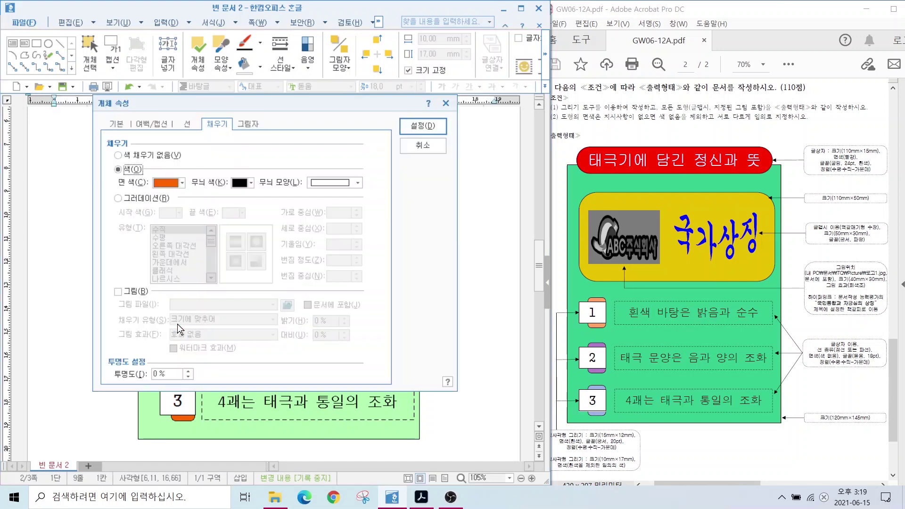
click(181, 182)
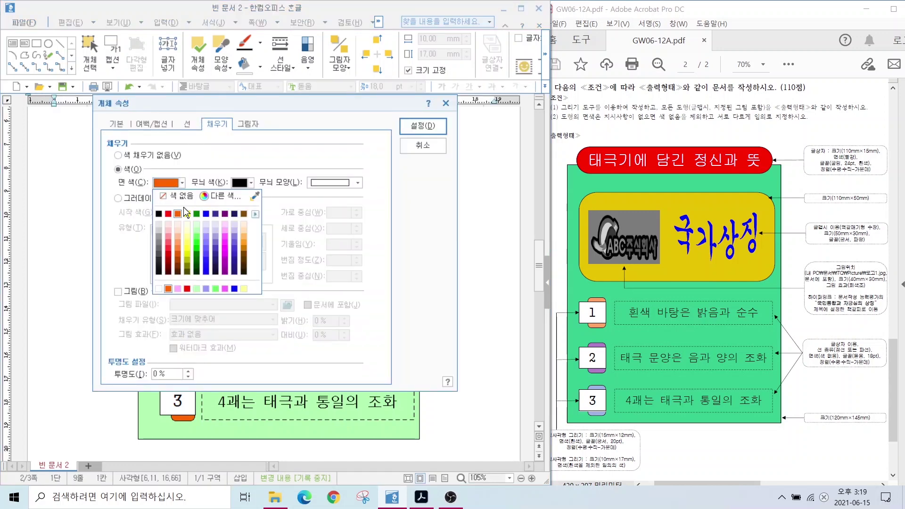
click(187, 213)
click(409, 126)
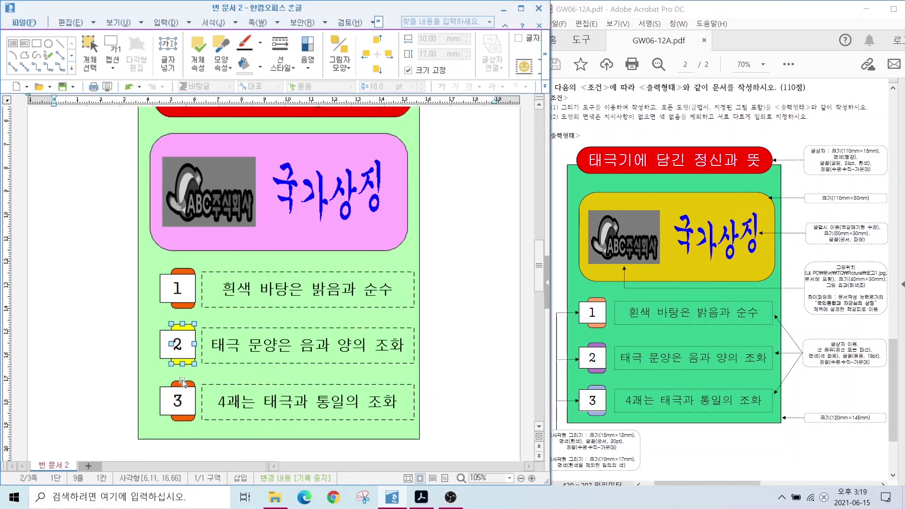
double_click(181, 379)
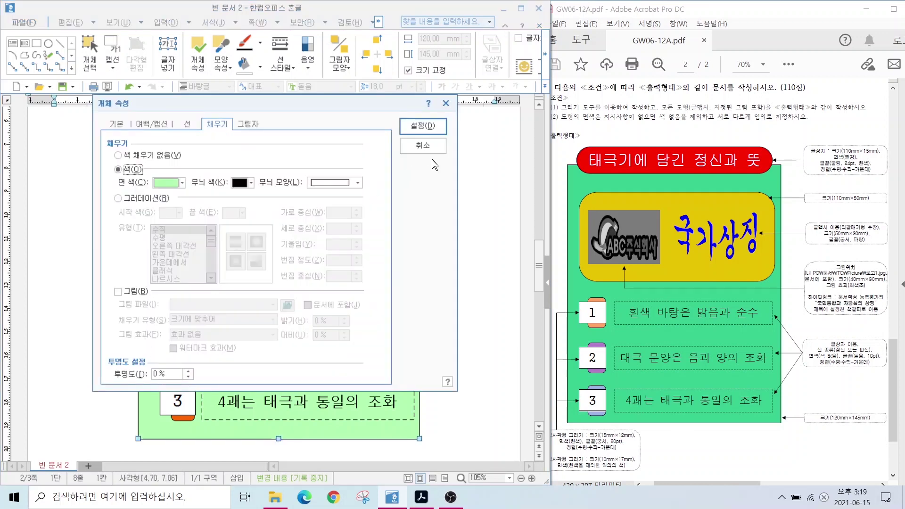
click(417, 145)
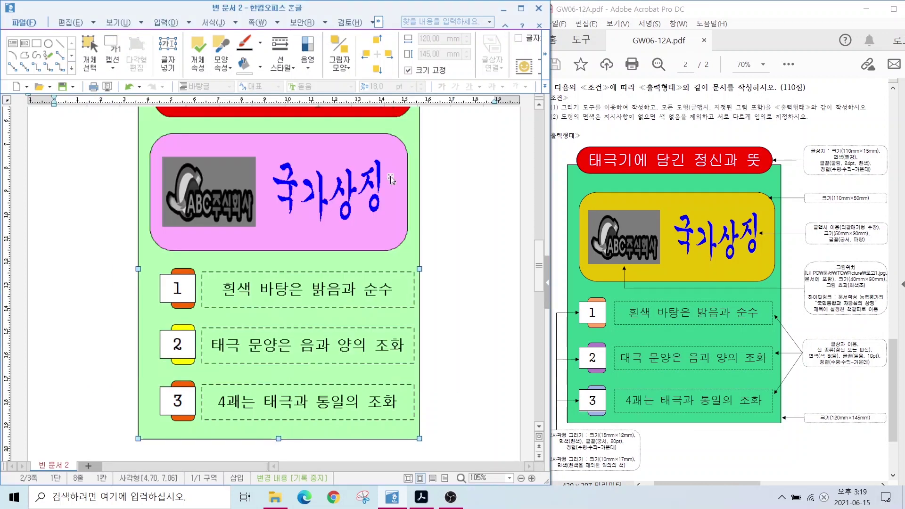
Fill the tab behind square 3 with lavender
click(182, 420)
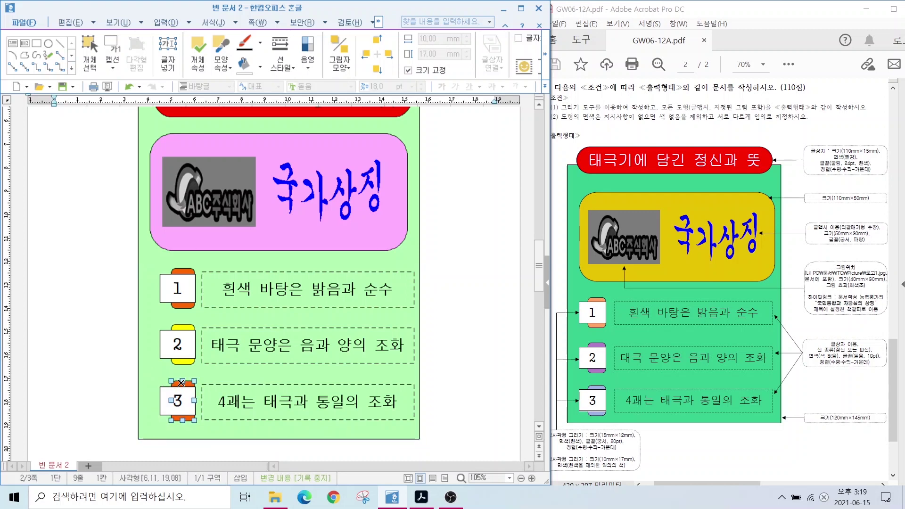
double_click(184, 384)
click(181, 182)
click(206, 227)
click(423, 126)
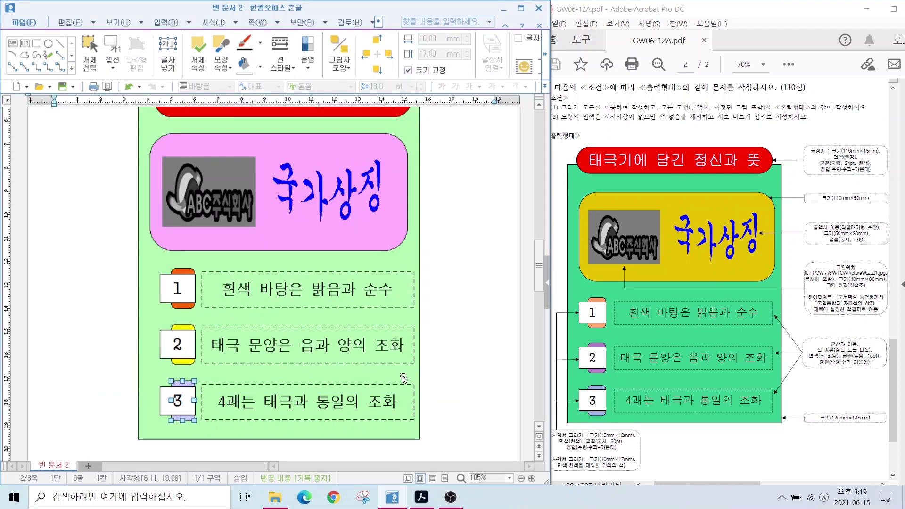
click(524, 409)
Annotate the logo's hyperlink requirement in the reference, then clear the marks
drag(789, 286, 900, 322)
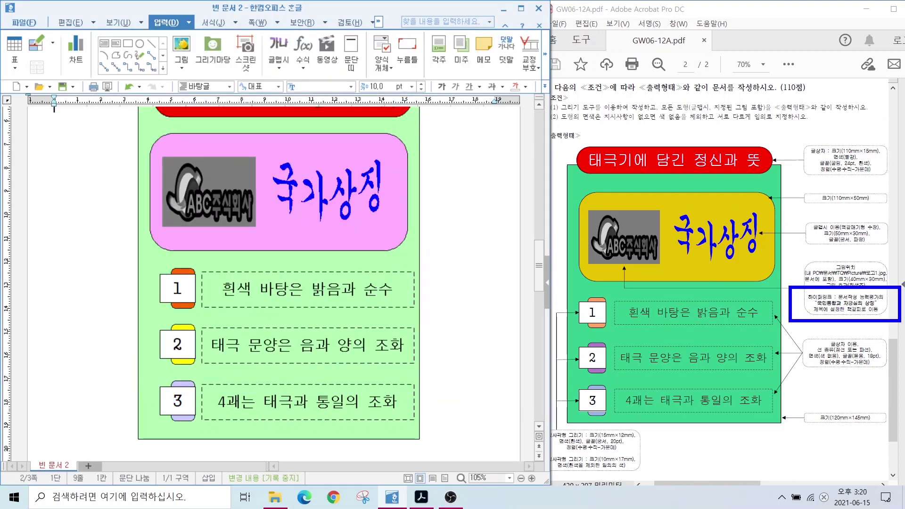
drag(627, 271, 787, 300)
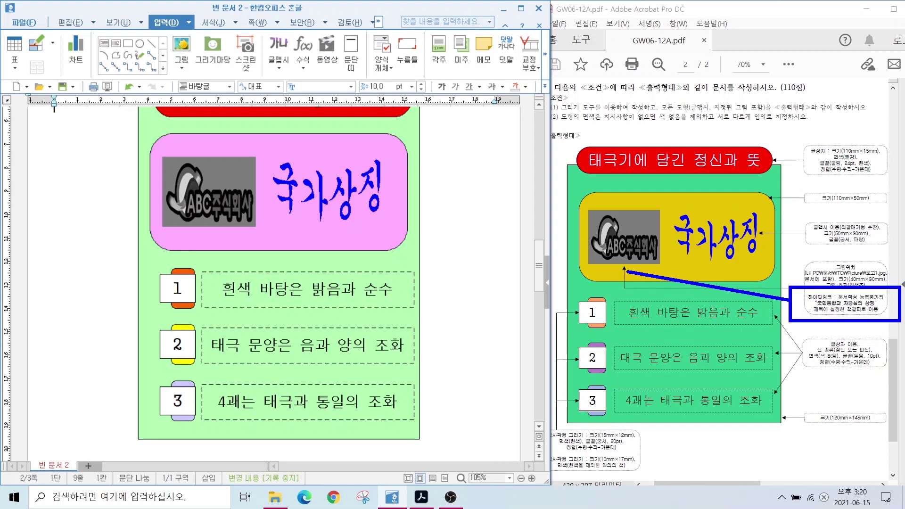
key(Escape)
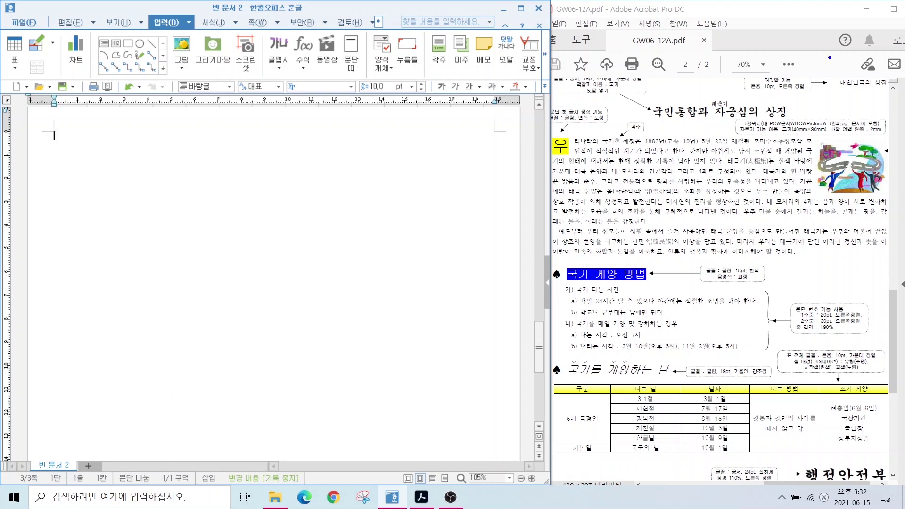
drag(638, 104, 787, 119)
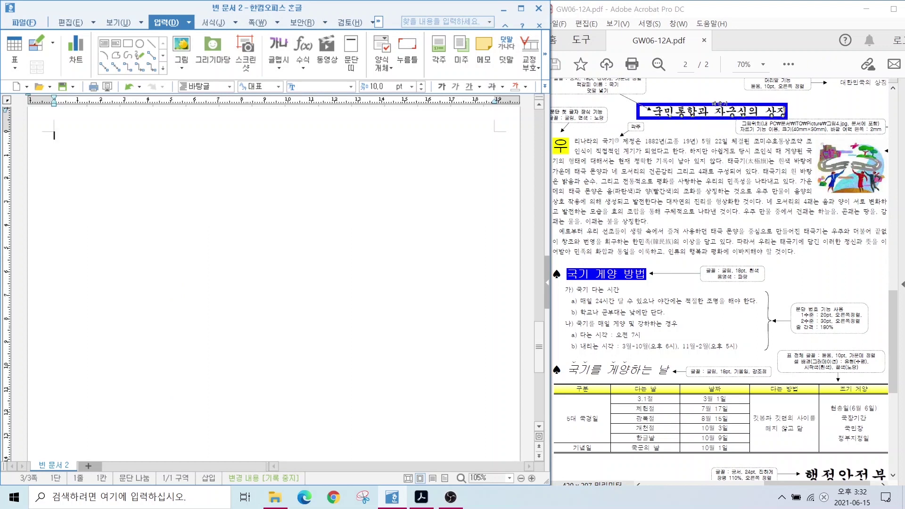
drag(555, 141, 861, 254)
drag(563, 270, 709, 348)
mouse_move(554, 363)
mouse_down()
mouse_move(666, 396)
mouse_move(768, 454)
mouse_move(889, 483)
mouse_up()
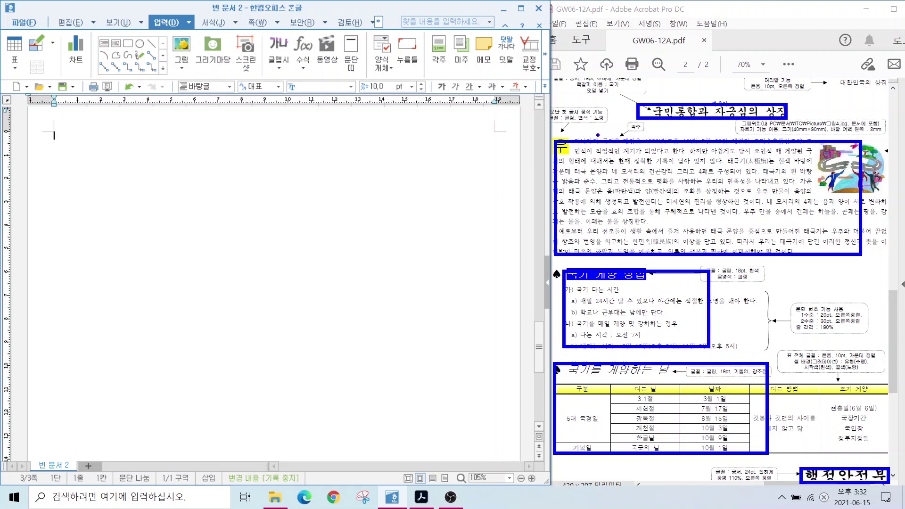
drag(574, 128, 852, 129)
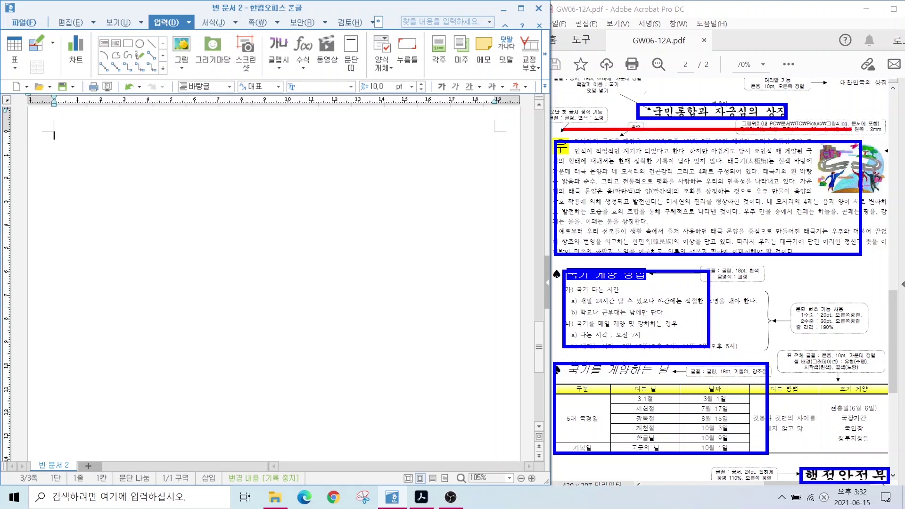
drag(555, 267, 861, 266)
drag(555, 360, 881, 360)
drag(583, 460, 869, 460)
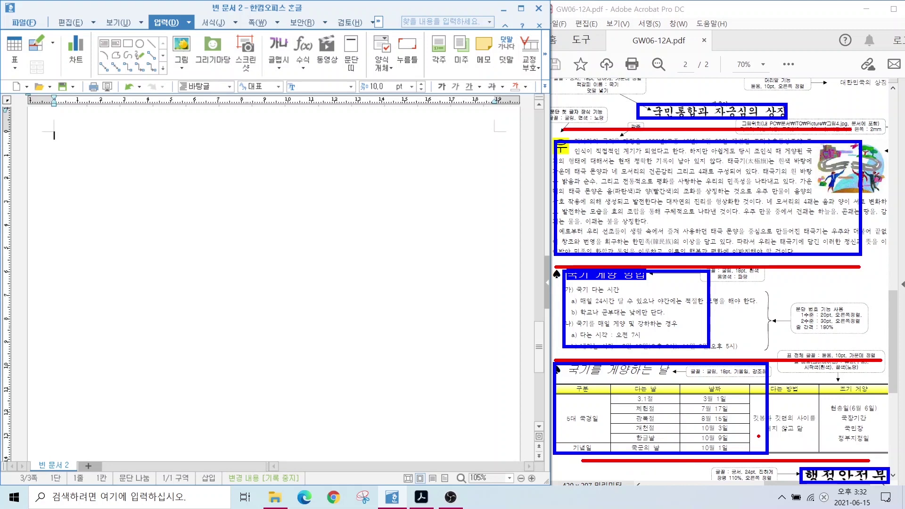
key(Escape)
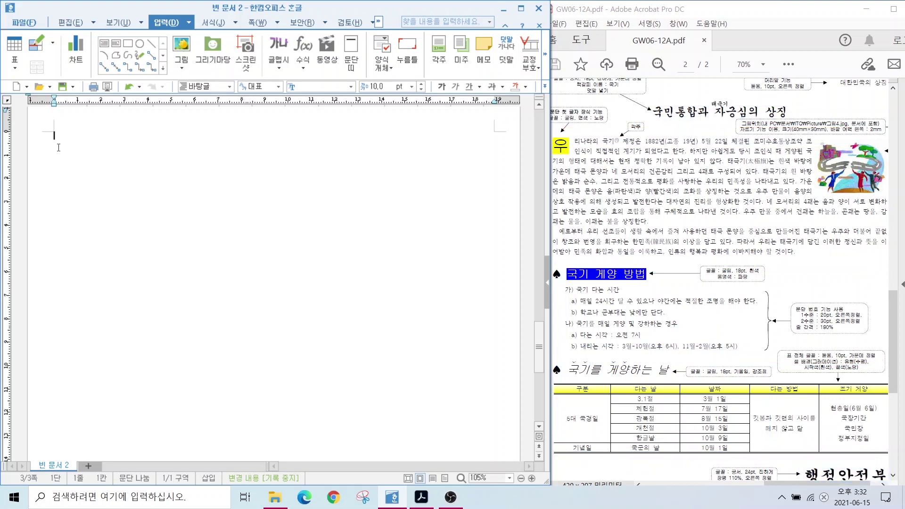
Type the title '국민통합과 자긍심의 상징' and the two body paragraphs about the national flag
text(국민통합과 자긍심의 상징)
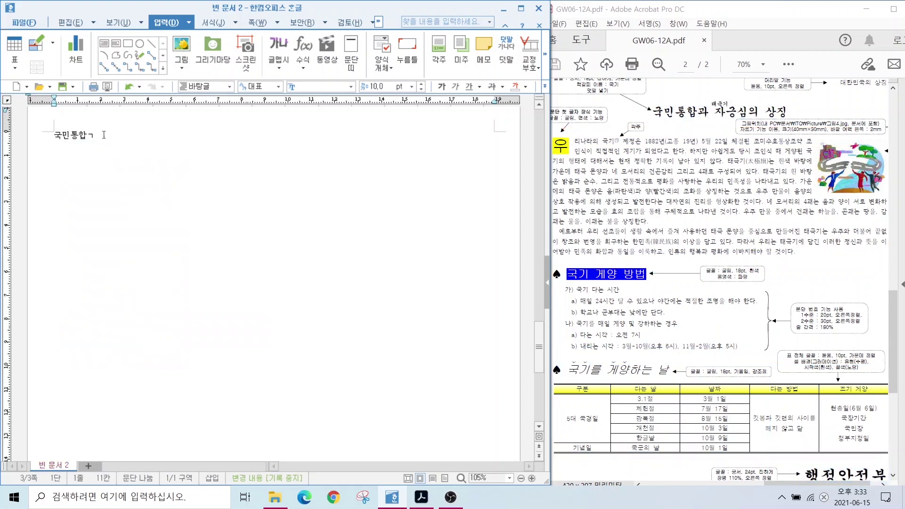
key(Return)
key(Return)
text(우리나라의 국기 제정은 1882년(고종 19)
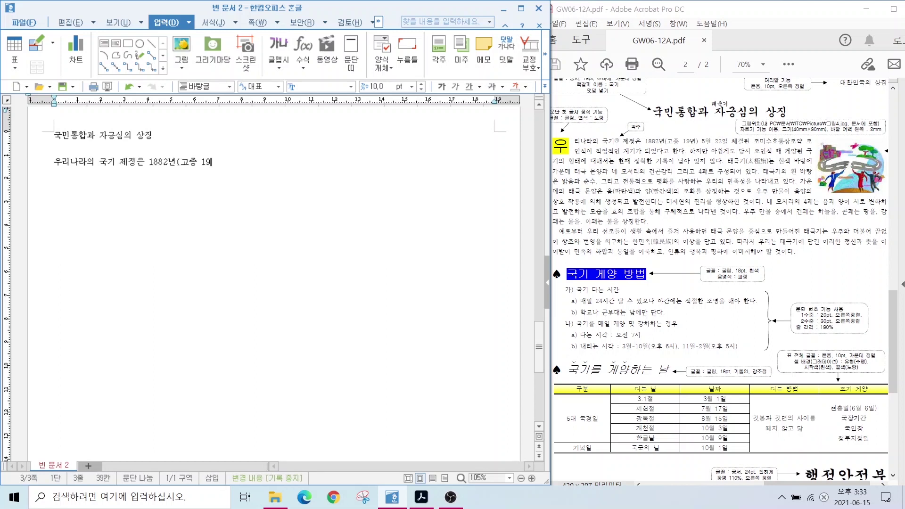
text(년) 5월 22일 체결된 조미수호통상조약 조이식이 직접적인 계기가 되었다고 한다. 하지만 아쉽게도 당시 조인식)
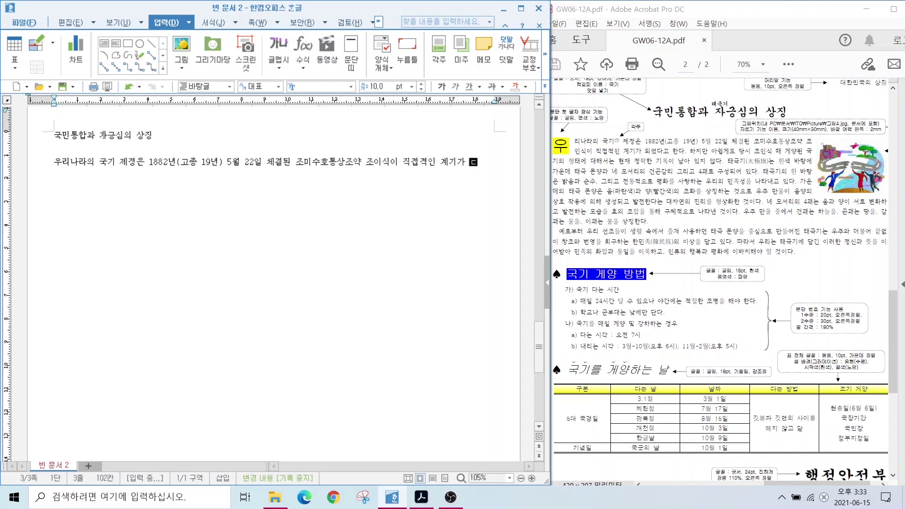
text( 때 게양된 국기의 형태에 대해서는 현)
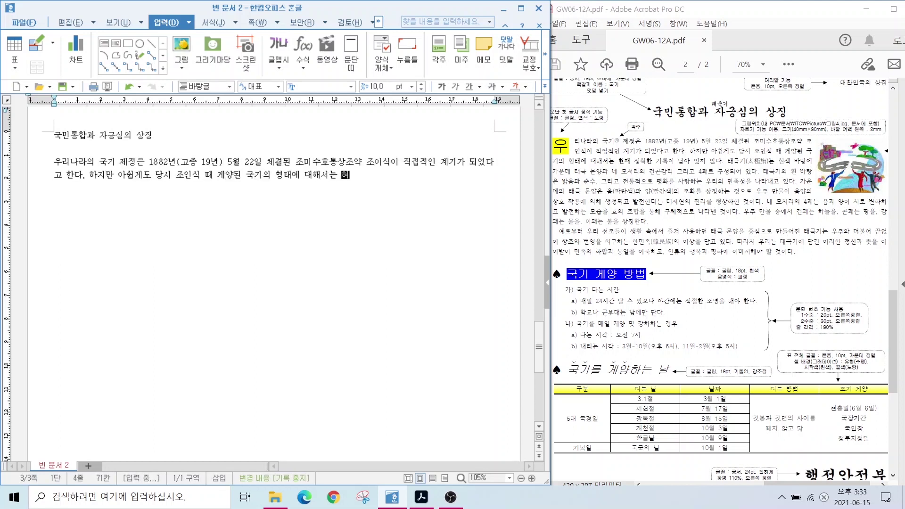
text(재 정확한 기록이 남아 있지 않다. 태극기는 흰색 바탕에 가운데 태극 문양과 네 모서)
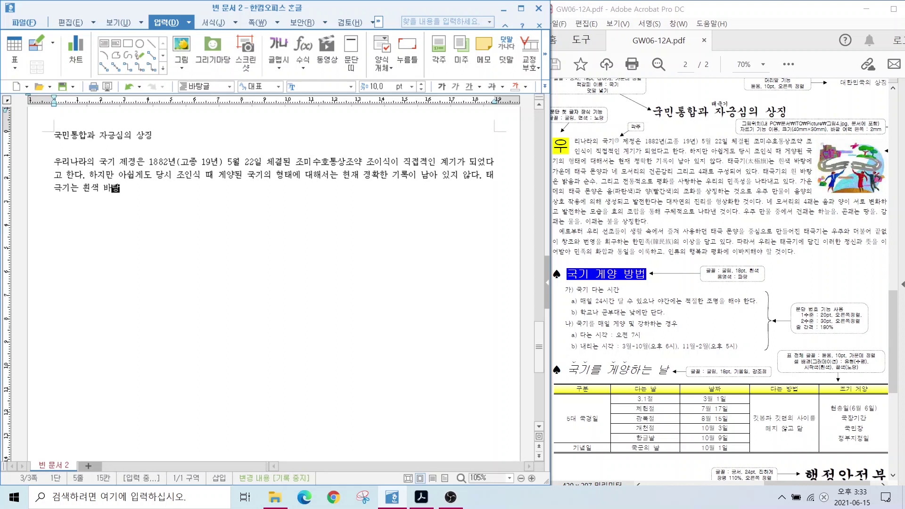
text(리의 건곤감리 그리고 4괘로 구성되어 있)
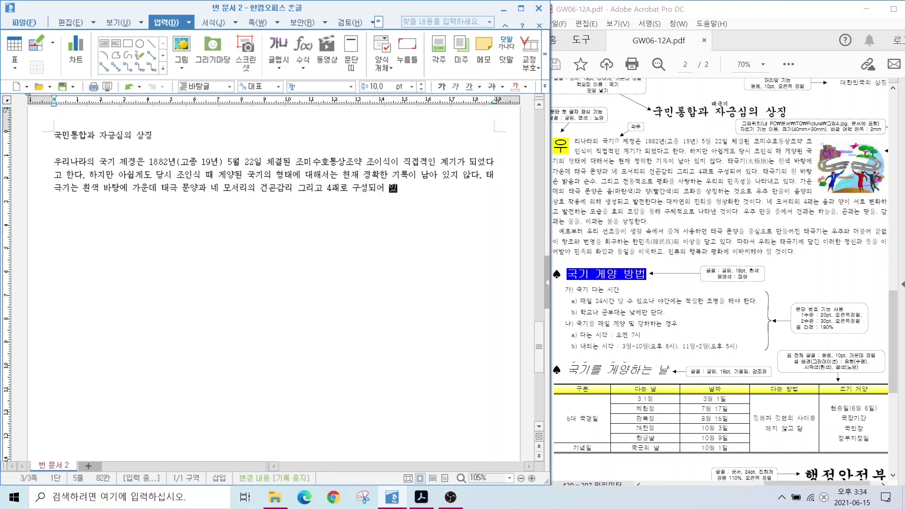
text(다. 태극기의 흰 바탕은 밝음과 순수, 그리고 전통적으로 )
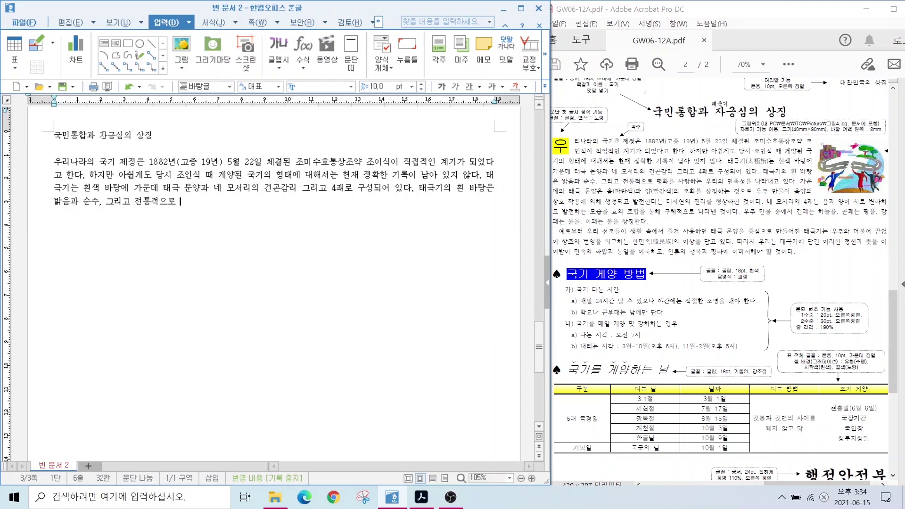
text(평화를 사랑하는 우리의 민족성을 나타내고 있다. 가운데의 태극 문양은 음(파란색)과 )
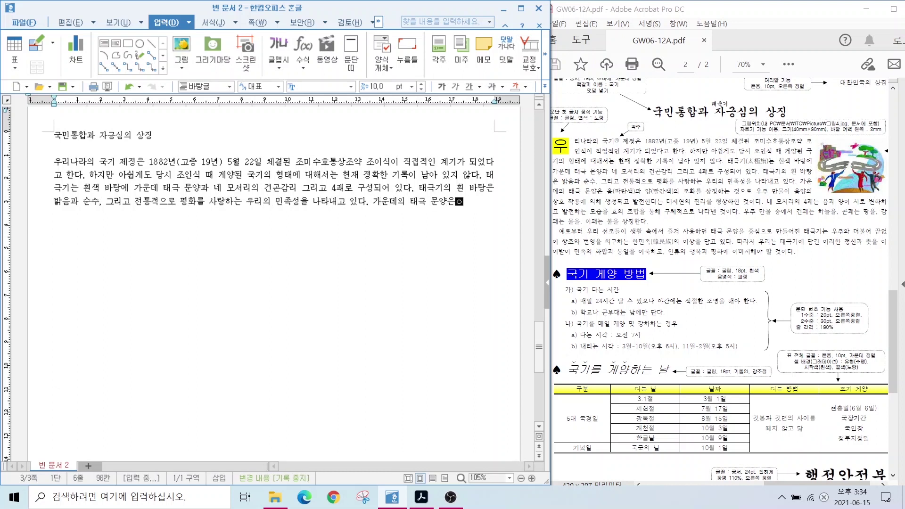
text(양(빨간색)의)
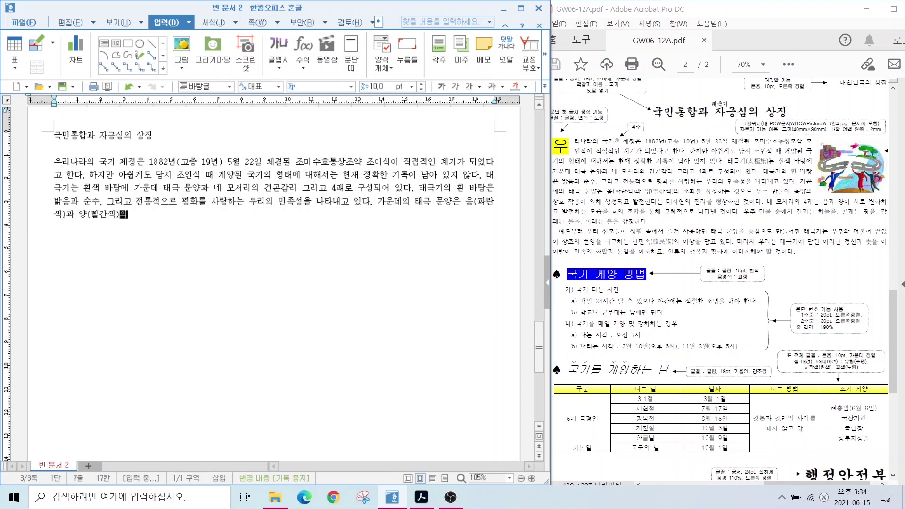
text( 조화를 상징하는 것으로 우주 만물이 음양의 상호 작용에 의해 생성되고 발저난다)
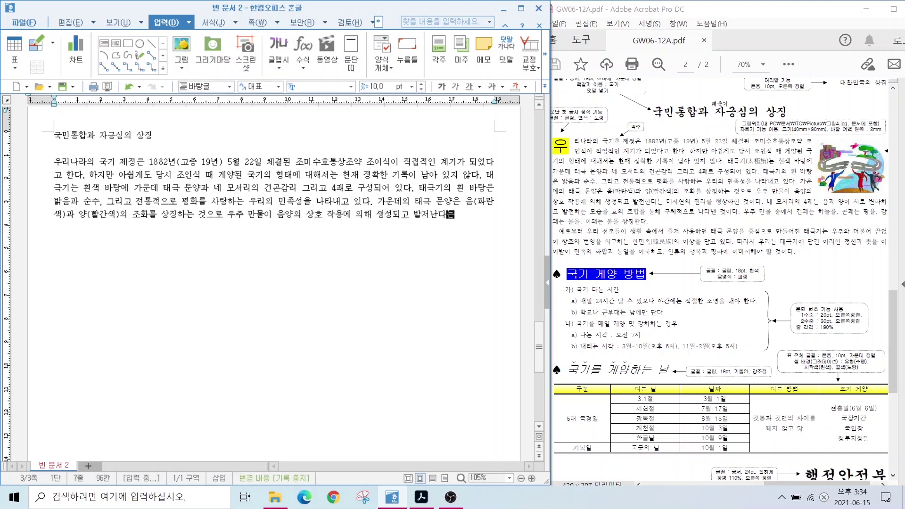
text(는 대자연의 진리를 형상화한 것이다. 네 모서리의 4괘는 음과 양이 서로 변화하고 발)
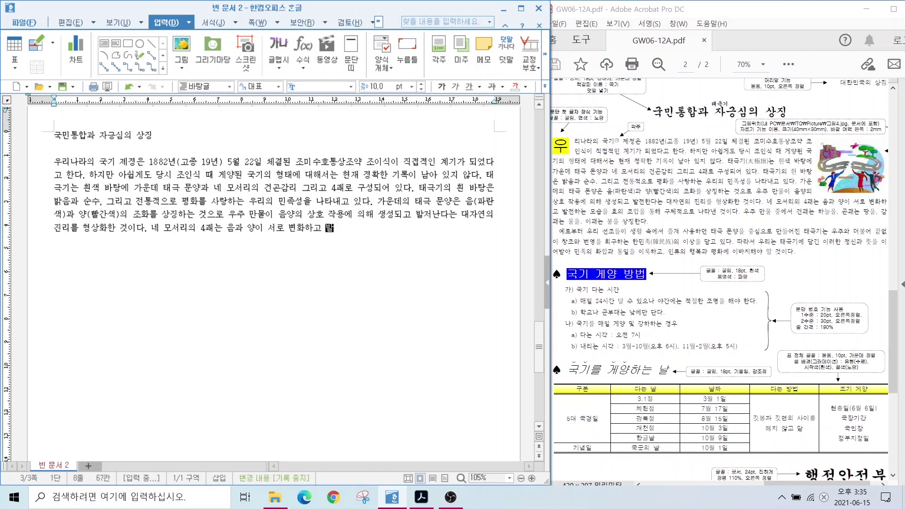
text(전하는 모습을 효의 조합을 통해 구체적으로 sㅏ타낸 것이다. 우주 만물 중에서 건괘는 하늘을, 곤괘는 땅을, 감괘는 물을)
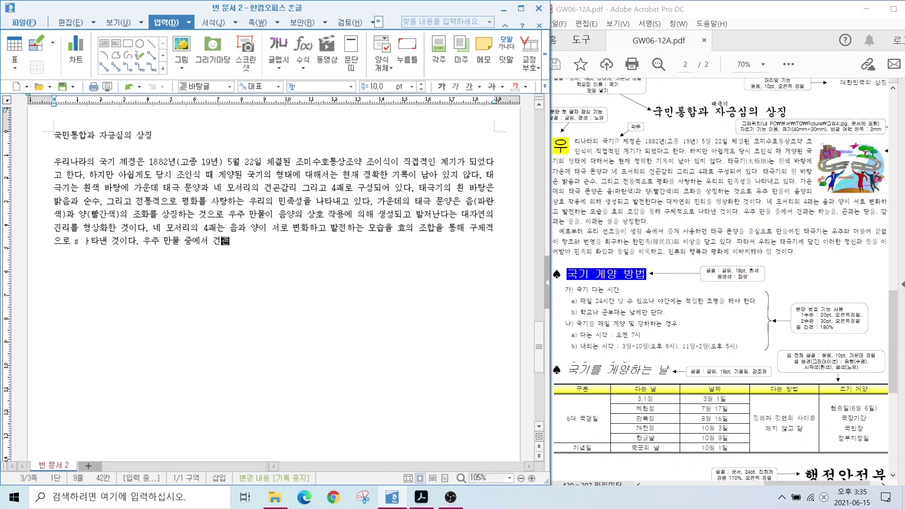
text(, 이괘는 불을 상징한다.)
key(Return)
text(예로)
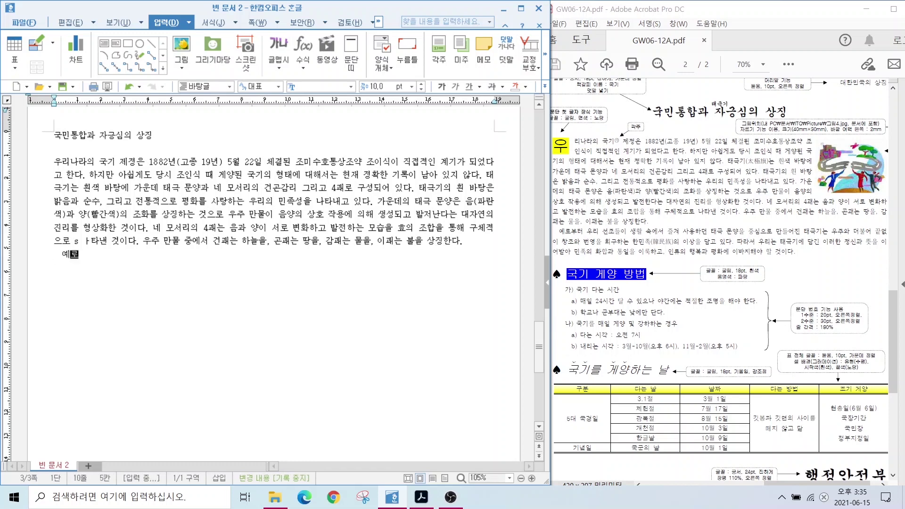
text(부터 우리  선조들이 생활 속에서 즐겨 ㅅㅏ용하던 태극 문양을 중심으로 만들어진 태극기는 우주와 더불어 끝없이 창조오)
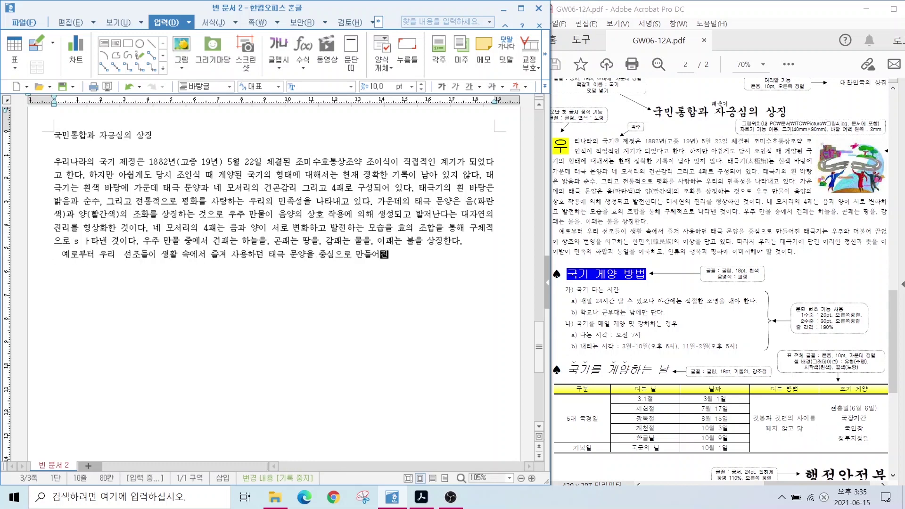
text(ㅏ 번영을 희구하는 한민족의 이상을 담고 있다. 따라서 우리는 태극기에 담긴 )
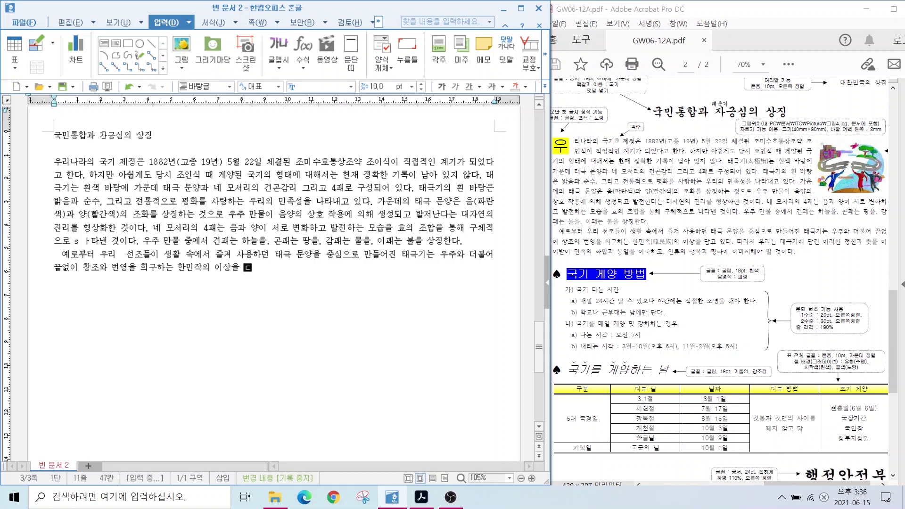
text(이러한 정신과 뜻을 이어받아 민족의 화합과 통일을 이룩하고, 인류의 행복과)
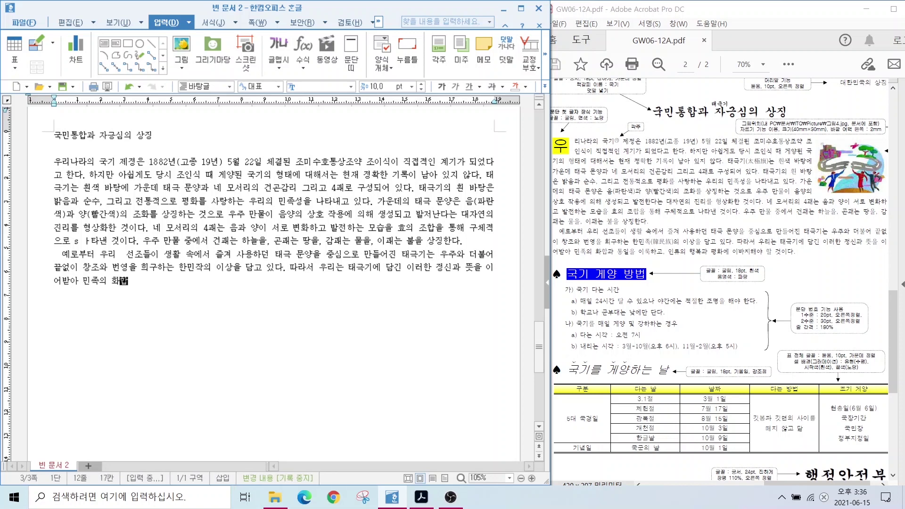
text( 평화에 이바지해야 할 것이다.)
key(Return)
key(Return)
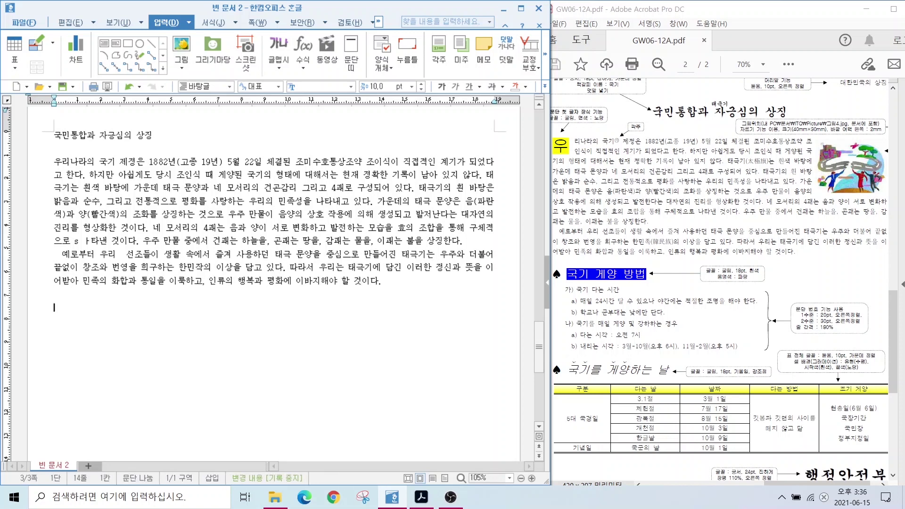
Add '국기 게양 방법', '국기 다는 시간' and the all-day and school/military flag rules
text(국기 게양 방법)
key(Return)
text(국기 다는 시간)
key(Return)
text(매일 2ㅅㅣ간 달 수 있으나 야간에는 적절한 조명을 해야 한다.)
key(Return)
text(학교나  군부대는 나ㅈ에만 단다.)
key(Return)
Add the daily raising and lowering times and the heading '국기를 게양하는 날'
text(국기를 매일 게양 및 강하하는 경우)
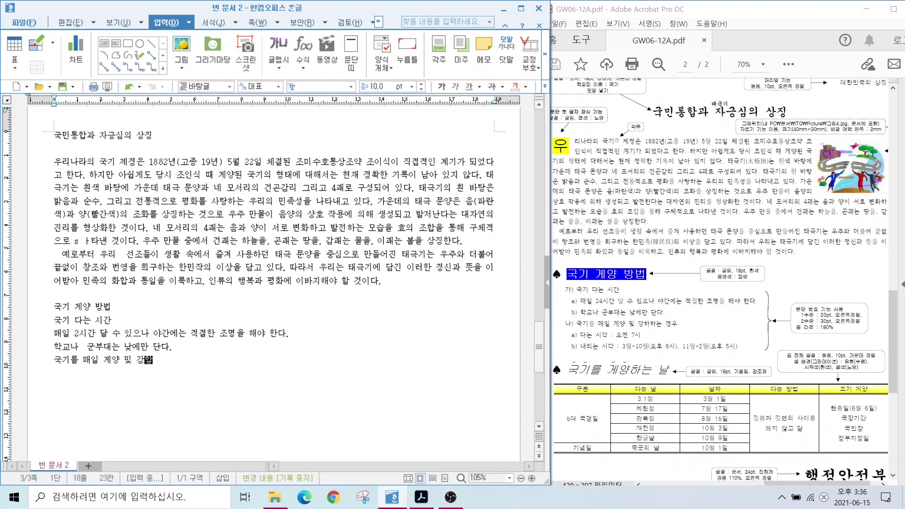
key(Return)
text(다는 시각 : 오전 7시)
key(Return)
text(내리는 시각 : 3워-10월()
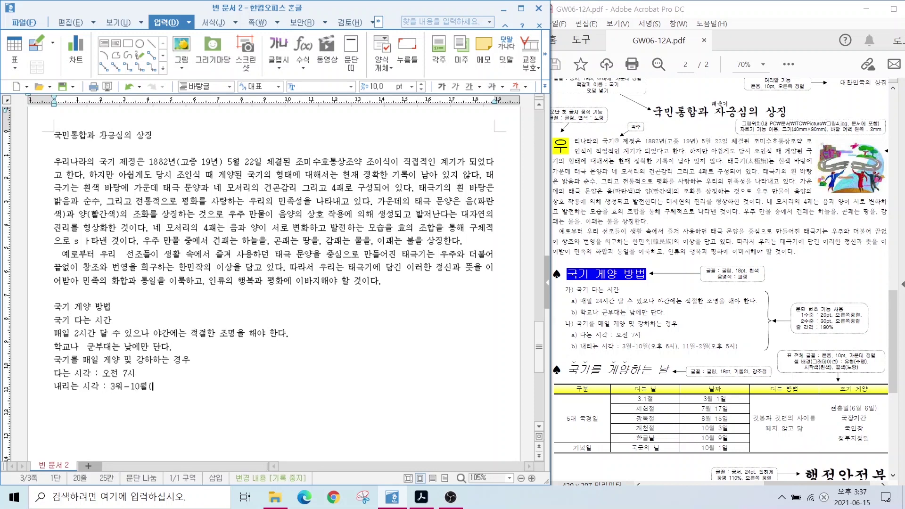
text(오후 6시), 11월-2월(오후 5시))
key(Return)
key(Return)
text(국기를 게양하는 날)
Correct the typo '3워' to '3월' in the lowering-time line
key(Up)
key(Up)
key(BackSpace)
text(월)
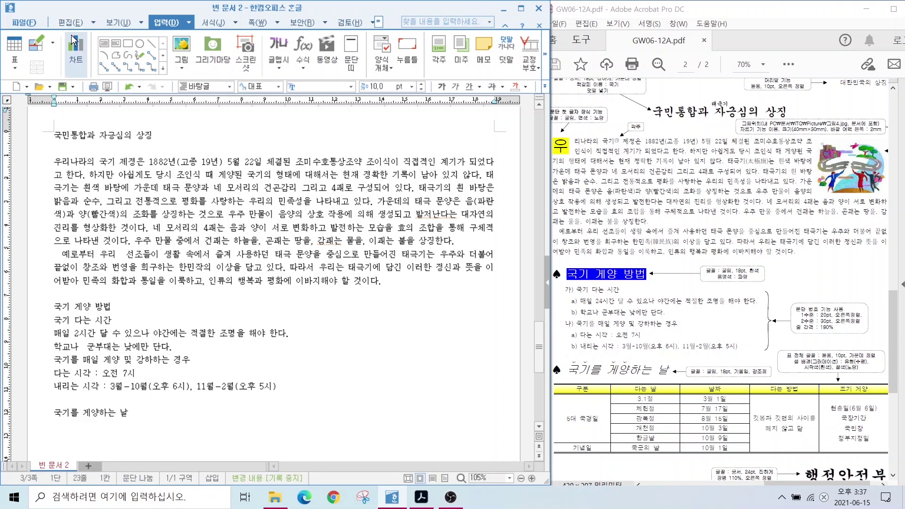
key(ctrl+n)
Insert a 7-row, 5-column table with headers 구분, 다는 날, 날짜, 다는 방법, 조기 게양
key(t)
double_click(331, 214)
key(Return)
text(구분)
key(Tab)
text(다는 날)
key(Tab)
text(날짜)
key(Tab)
text(다는 방법)
key(Tab)
text(조기 게양)
Merge the lower cells of the first, fourth and last columns
drag(76, 256, 75, 307)
key(m)
drag(333, 256, 347, 311)
key(m)
drag(436, 256, 438, 308)
key(m)
click(108, 279)
Enter categories 5대 국경일 and 기념일 and holiday names including 광복절, 개천절, 한글날
text(5대 국경일)
key(Down)
text(기념일)
click(157, 255)
text(절)
key(Down)
text(광복절)
key(Down)
text(개천절)
Fill the dates 7월 17일, 8월 15일, 10월 3일, 10월 9일 and 10월 1일
key(Down)
text(한글날)
key(Down)
text(7월 17일)
key(Down)
text(8월 15일)
key(Down)
text(10월 3일)
key(Down)
text(10월 9일)
key(Down)
text(10월 1일)
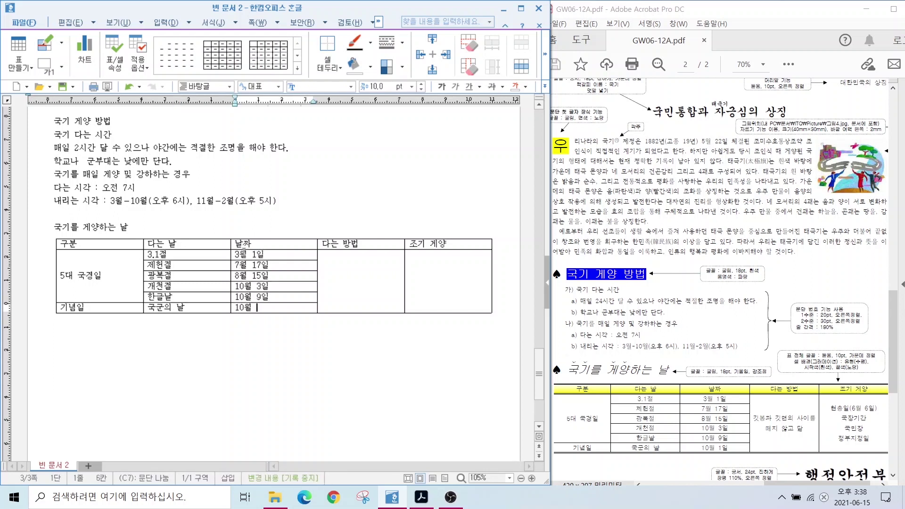
Enter the raising method and half-mast days 현충일(6월 6일), 국장기간, 국민장 정부지정일
key(Tab)
text(깃봉과 깃면의 사이를 떼지 않고 닮)
key(Tab)
text(현충일(6월 6일))
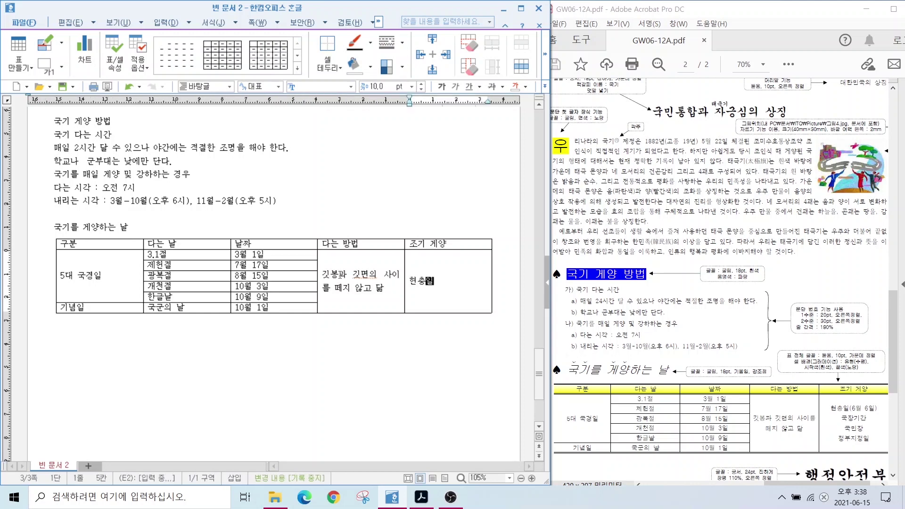
key(Return)
text(국장기간)
key(Return)
text(국민장 정부지정일)
Type '행정안전부' below the table
click(75, 343)
text(행정안전부)
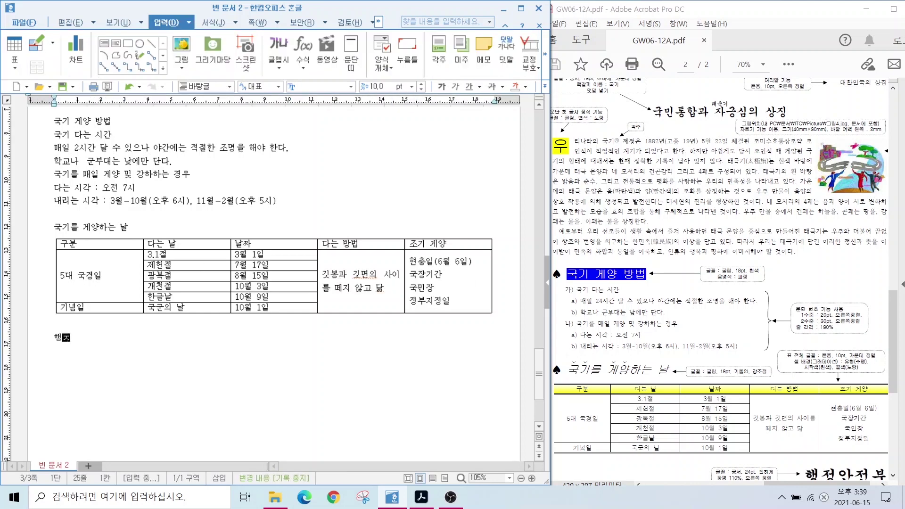
scroll(93, 320, up, 5)
click(93, 320)
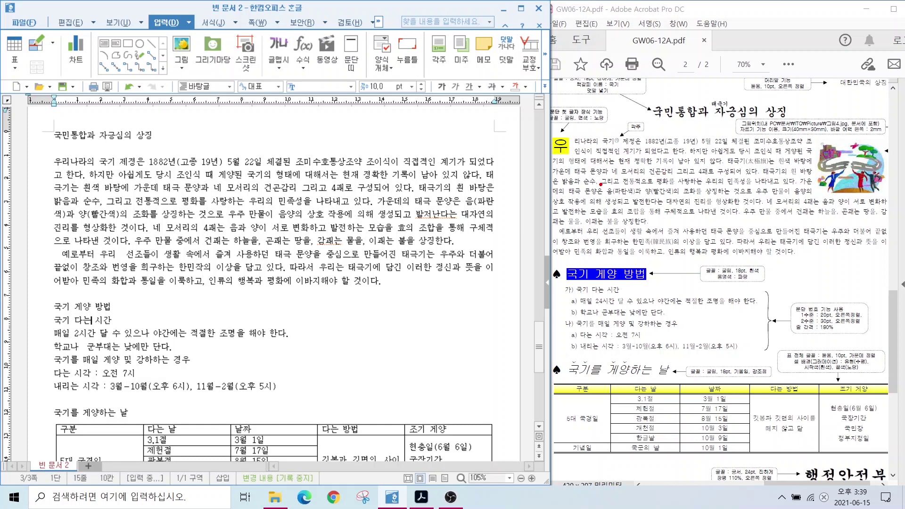
drag(625, 234, 684, 247)
drag(722, 153, 776, 167)
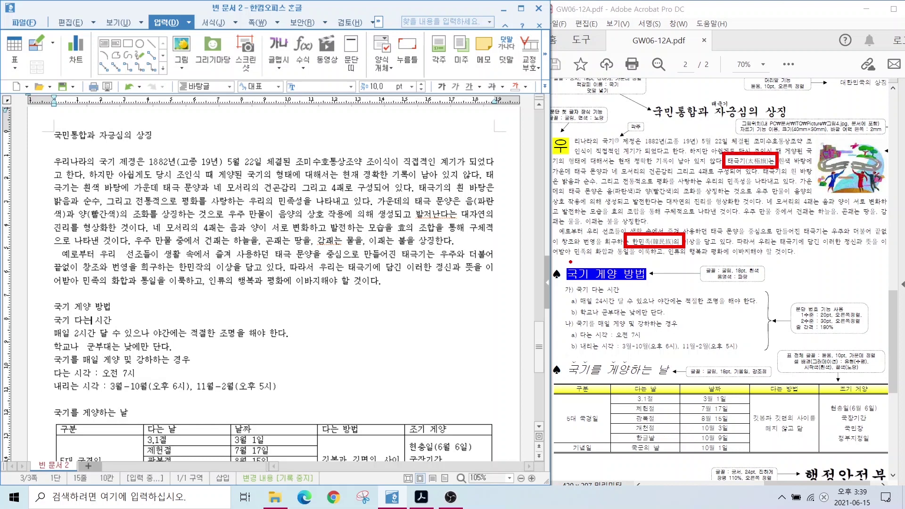
drag(548, 261, 573, 291)
mouse_move(181, 27)
mouse_down()
mouse_move(149, 31)
mouse_move(182, 24)
mouse_up()
key(Escape)
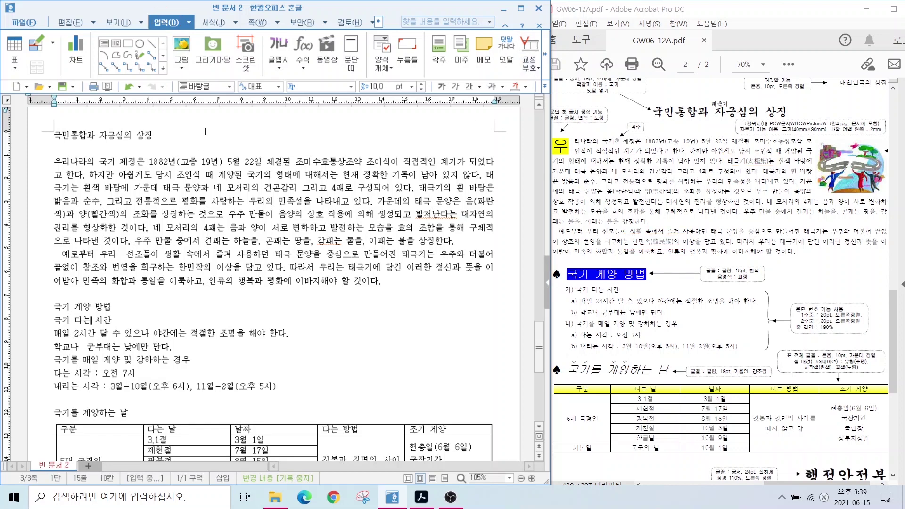
click(171, 200)
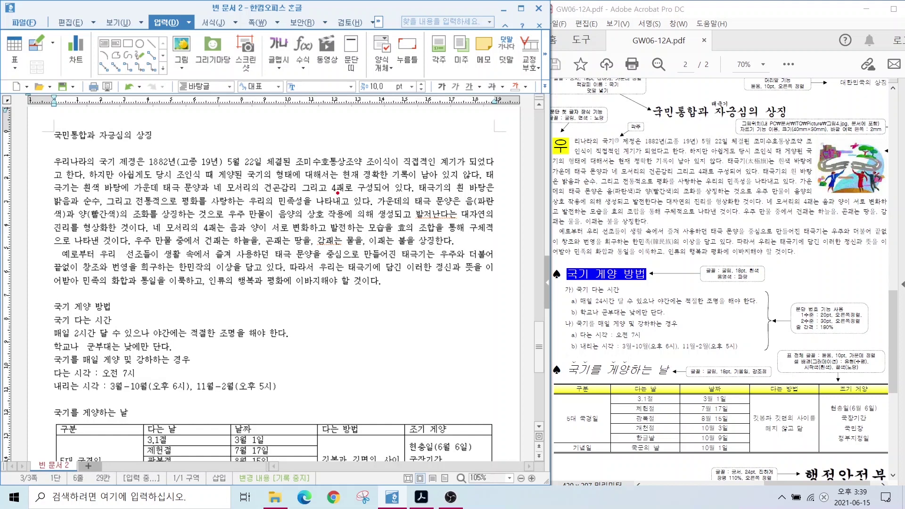
Convert 태극기 in the first paragraph to 태극기(太極旗)
drag(405, 178, 457, 198)
key(Escape)
drag(486, 176, 70, 190)
key(F9)
key(F9)
key(alt)
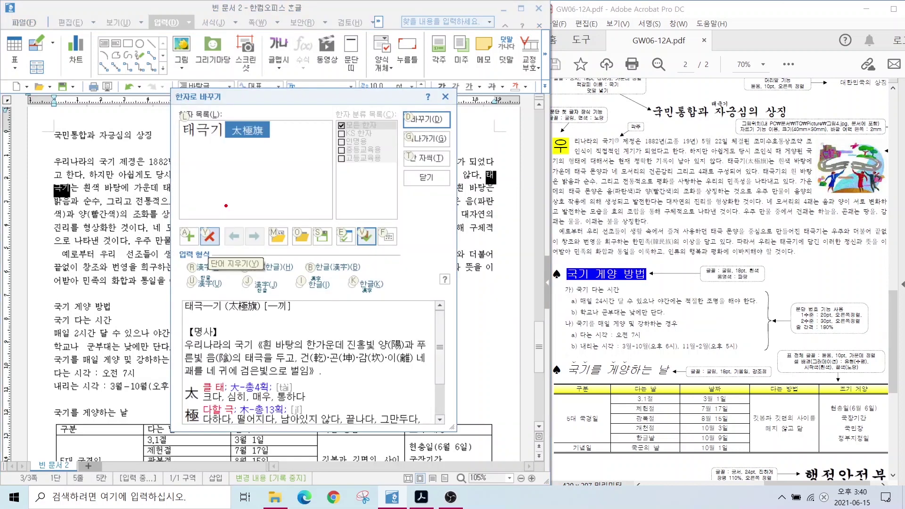
drag(294, 258, 367, 280)
drag(292, 258, 315, 240)
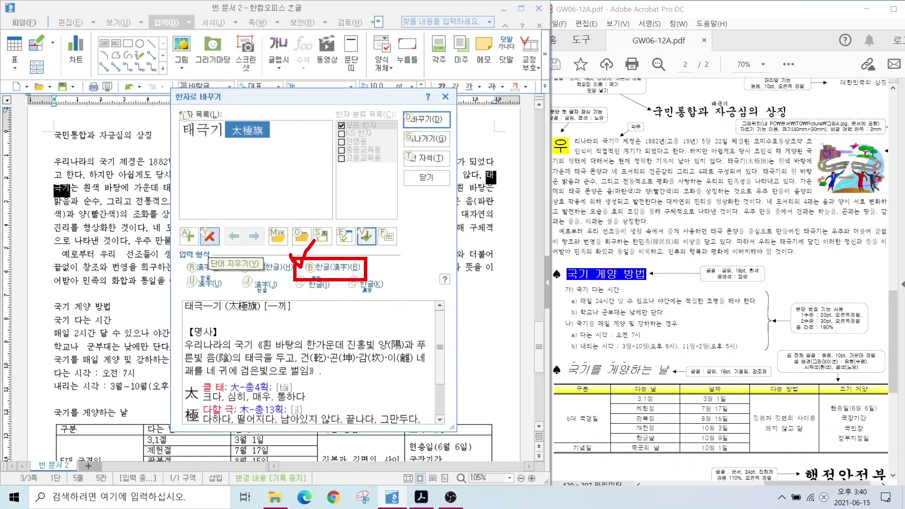
key(Escape)
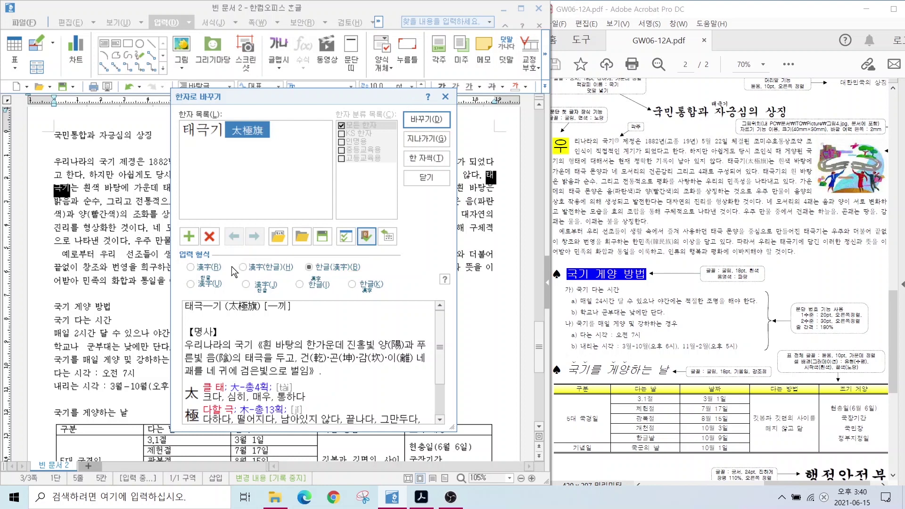
click(417, 119)
Convert 한민족 in the second paragraph to 한민족(韓民族)
drag(179, 269, 203, 269)
key(F9)
click(417, 119)
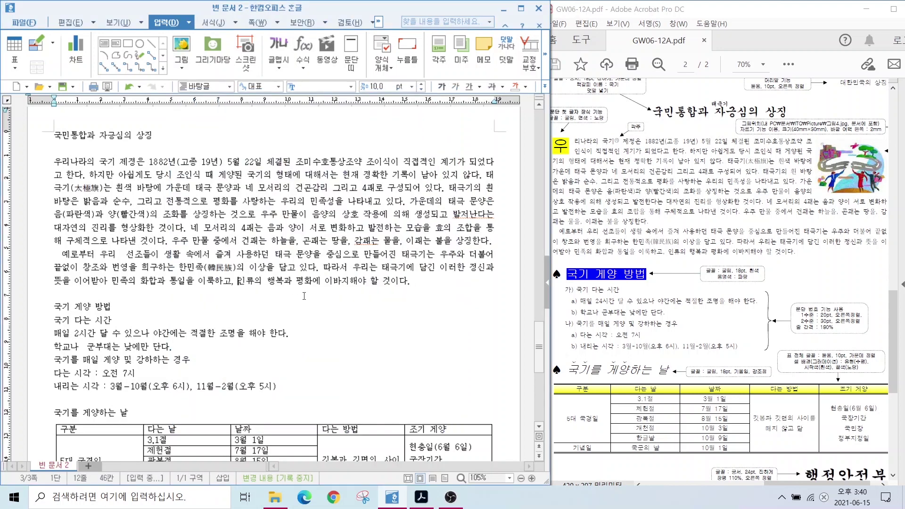
click(52, 306)
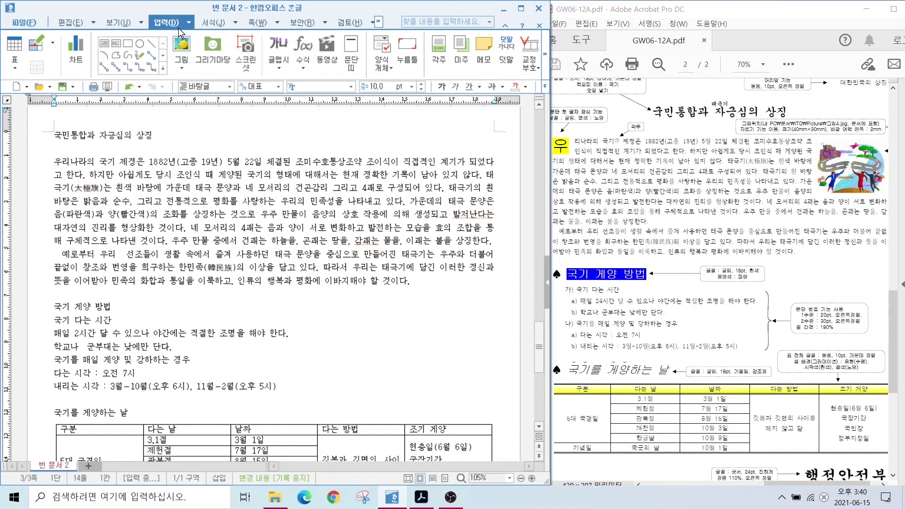
Insert a ♠ symbol from the symbol table before the heading 국기 계양 방법
click(546, 51)
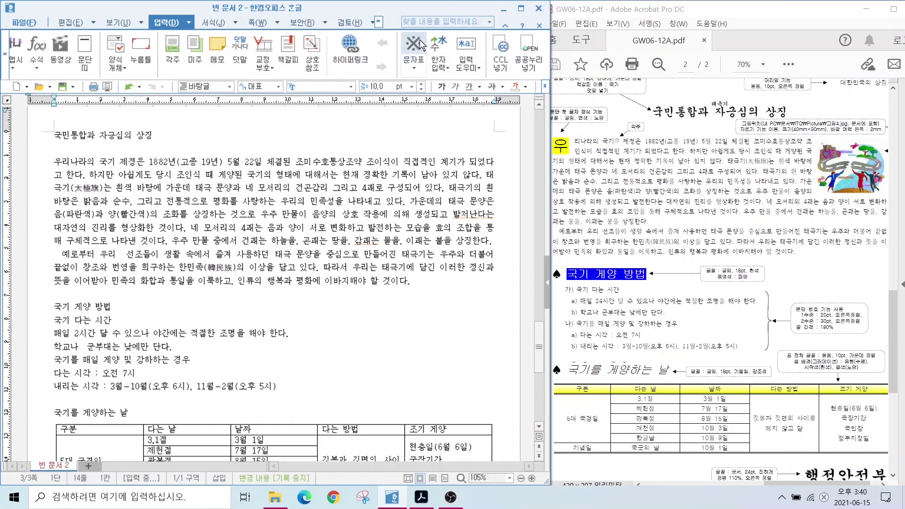
click(417, 44)
click(411, 60)
click(414, 63)
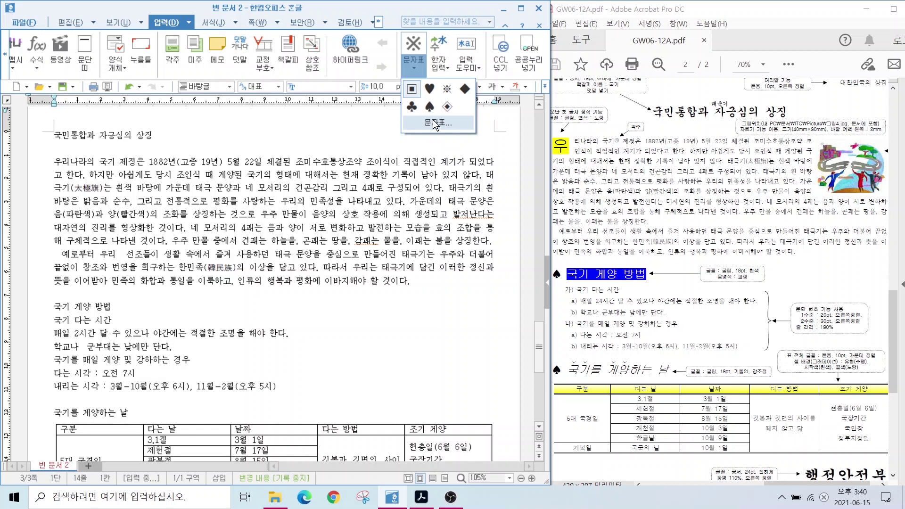
click(434, 122)
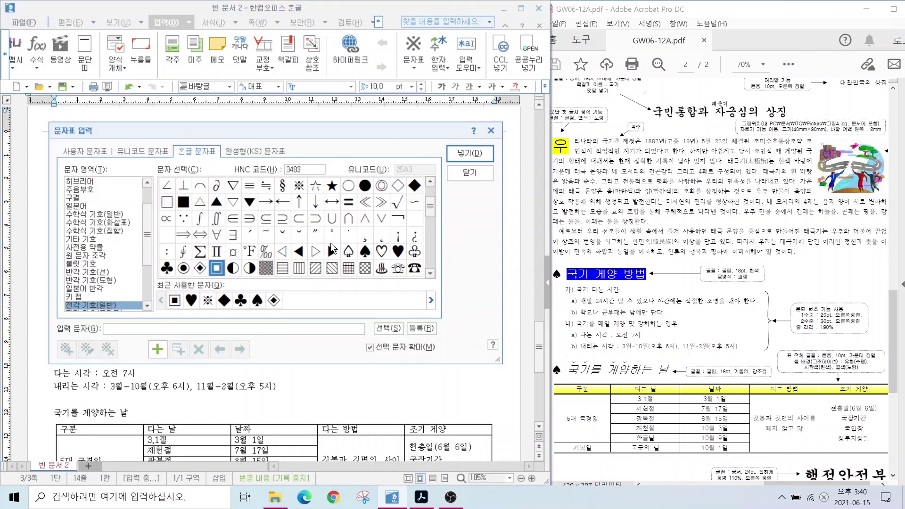
key(alt)
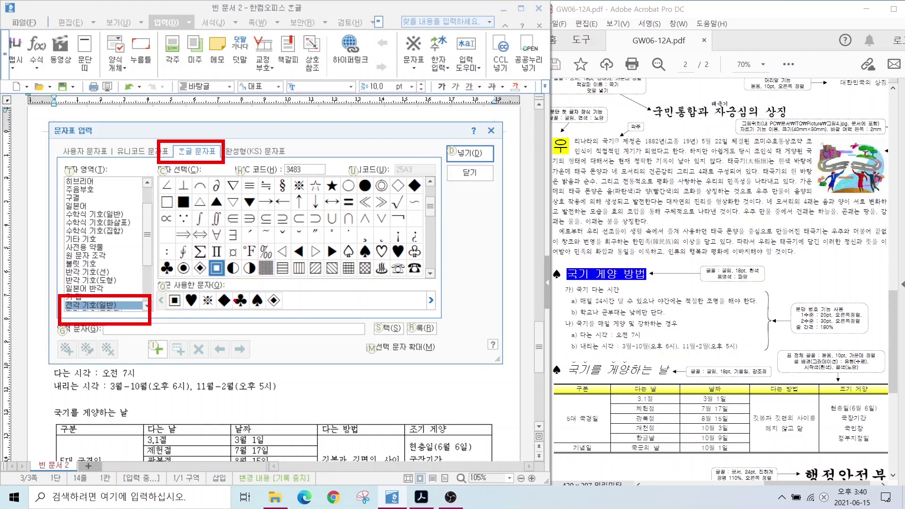
double_click(365, 257)
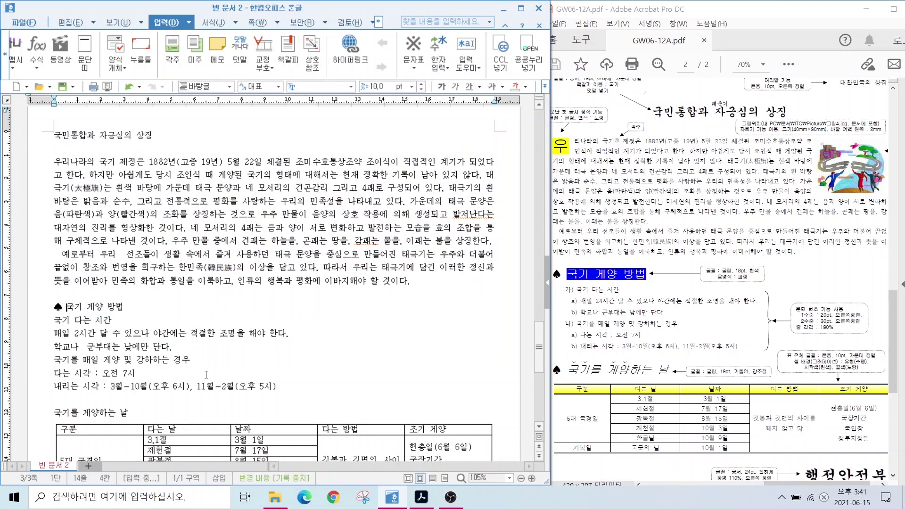
Add another ♠ before the heading 국기를 게양하는 날
click(56, 411)
click(413, 46)
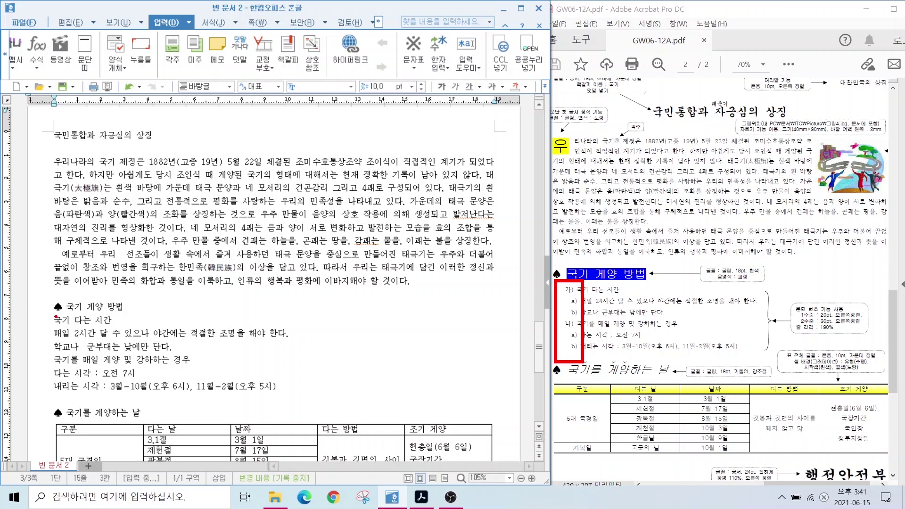
click(159, 199)
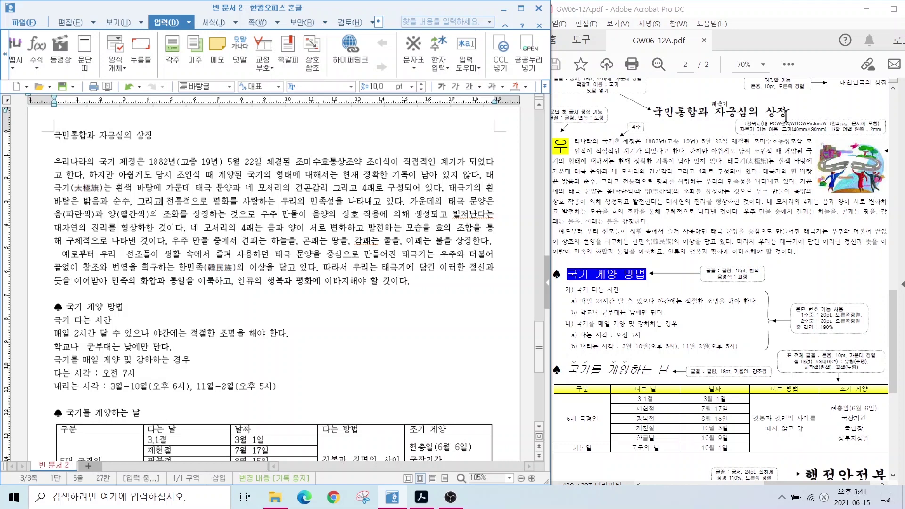
Compare the header and title on the reference page, then place the caret at the title
scroll(822, 104, up, 1)
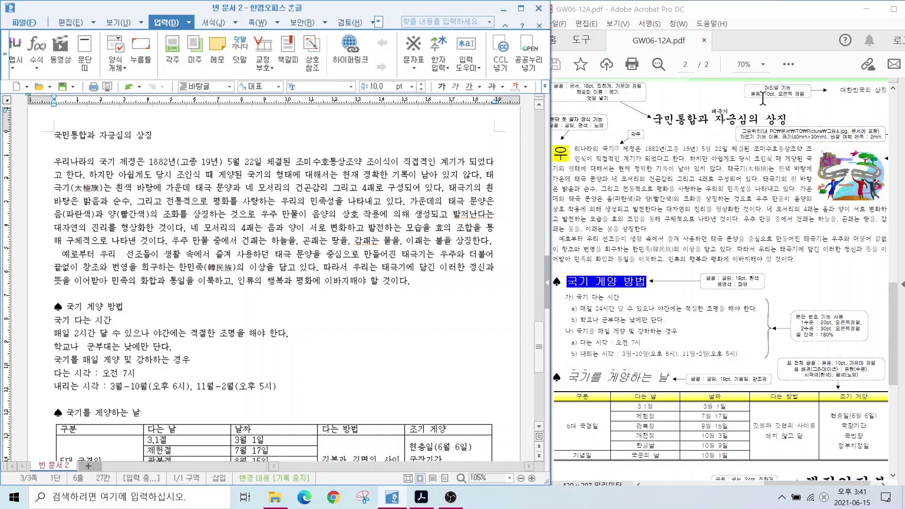
mouse_move(739, 79)
mouse_down()
mouse_move(859, 109)
mouse_move(897, 109)
mouse_up()
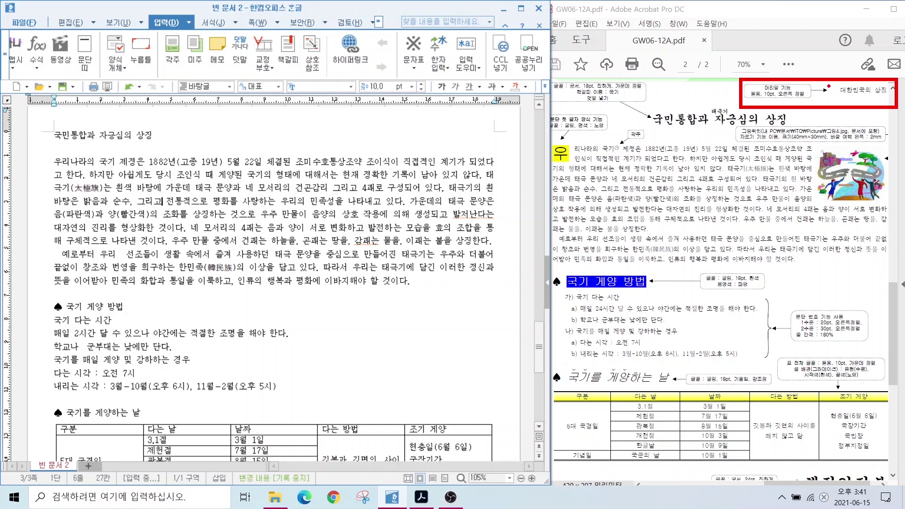
mouse_move(648, 110)
mouse_down()
mouse_move(729, 135)
mouse_move(788, 138)
mouse_up()
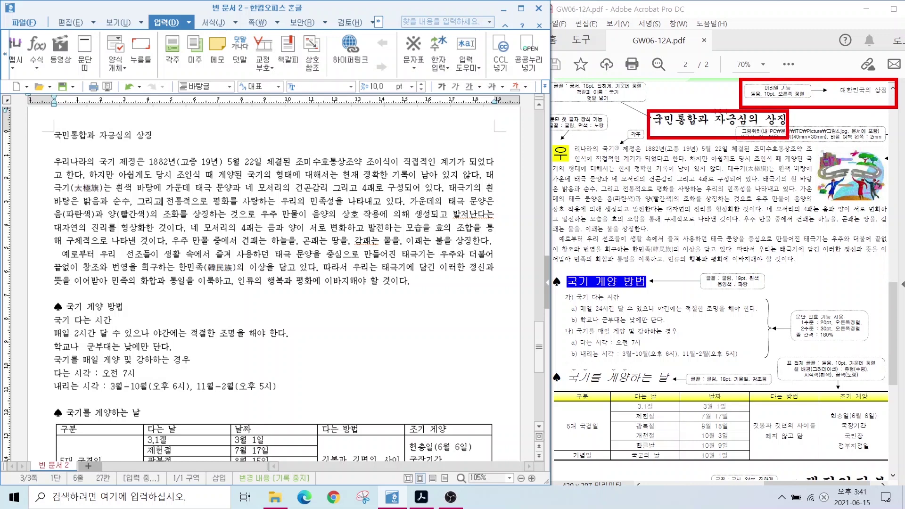
mouse_move(703, 113)
mouse_down()
mouse_move(721, 86)
mouse_move(736, 98)
mouse_up()
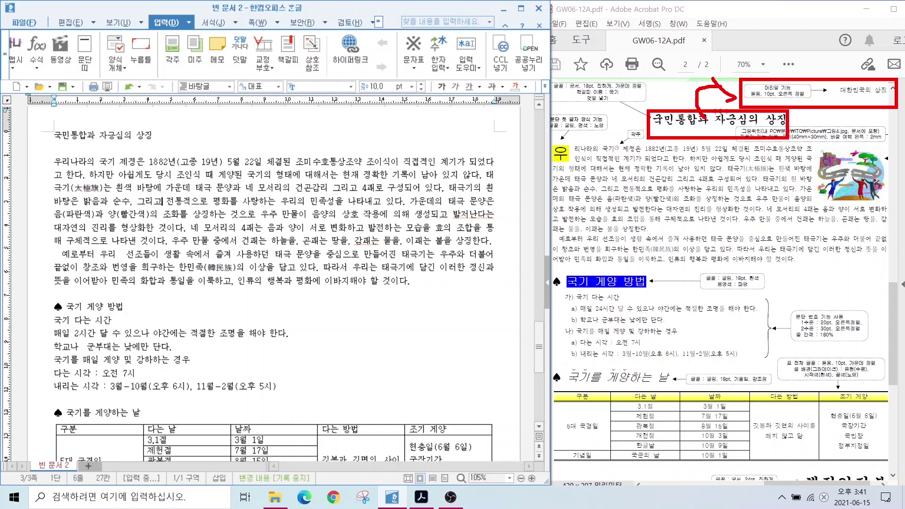
key(Escape)
click(54, 135)
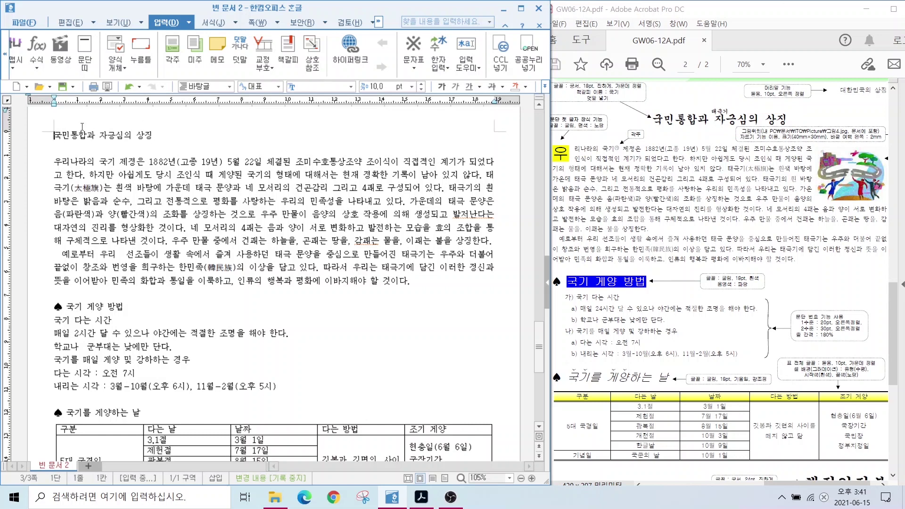
Create a plain both-sides page header containing the text 대한민국의 상징
click(258, 22)
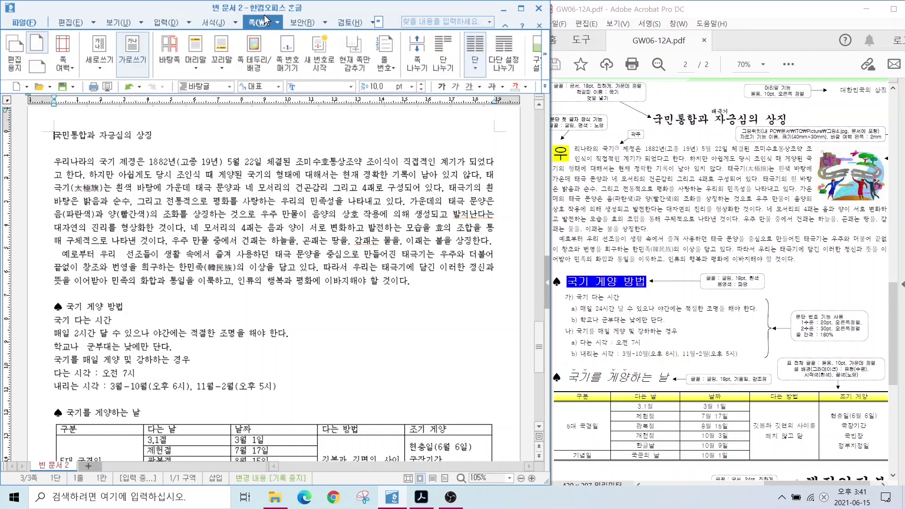
click(194, 53)
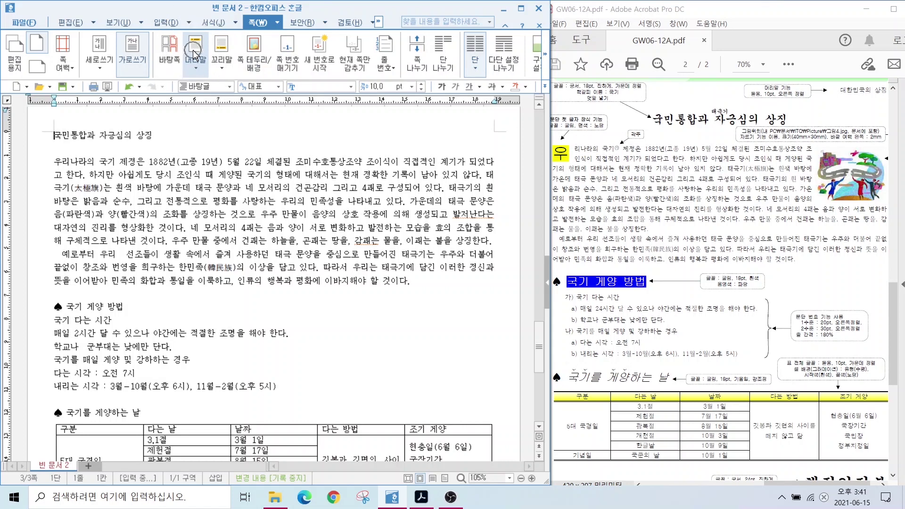
mouse_move(205, 88)
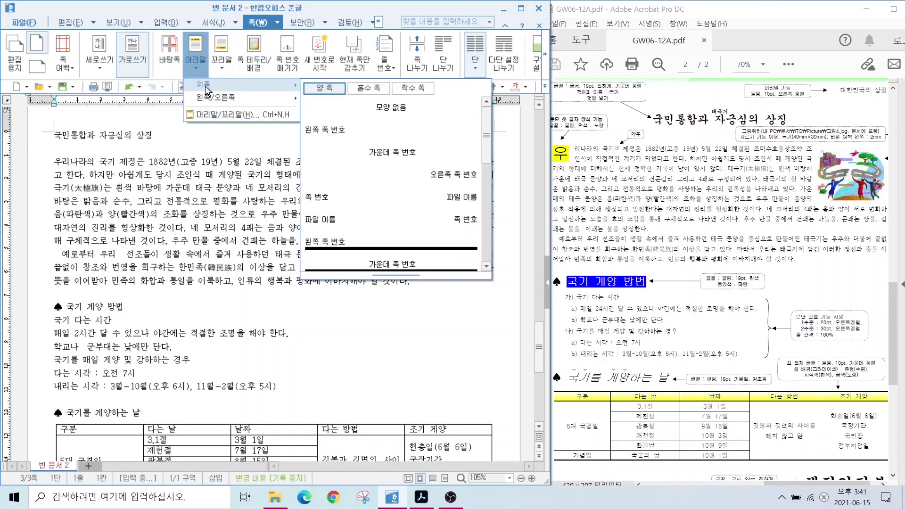
click(382, 108)
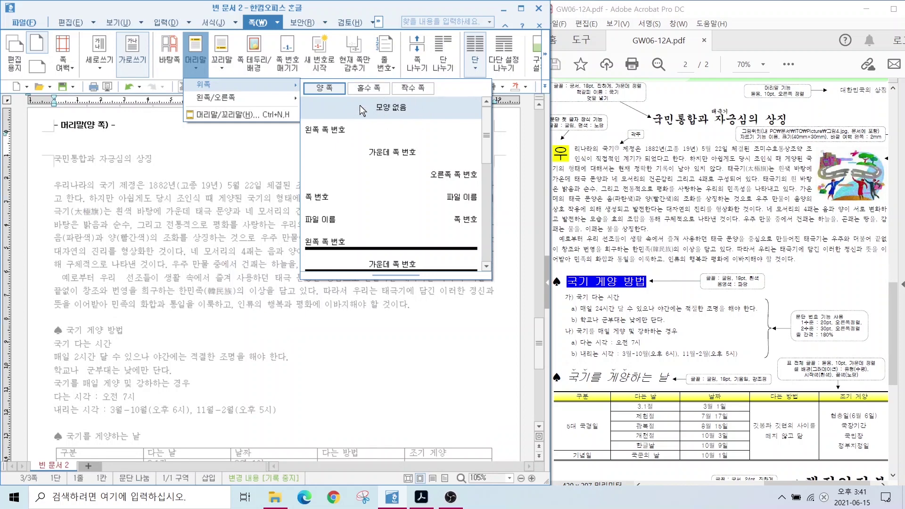
click(225, 114)
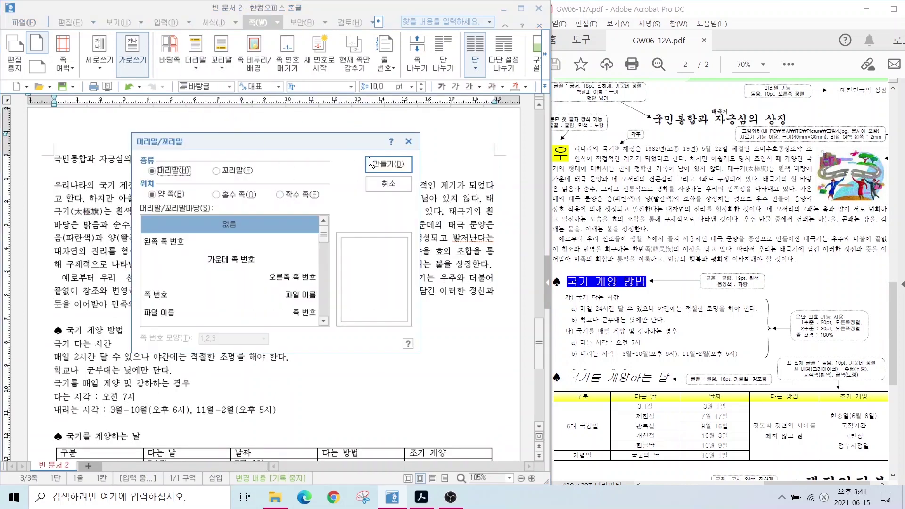
click(373, 161)
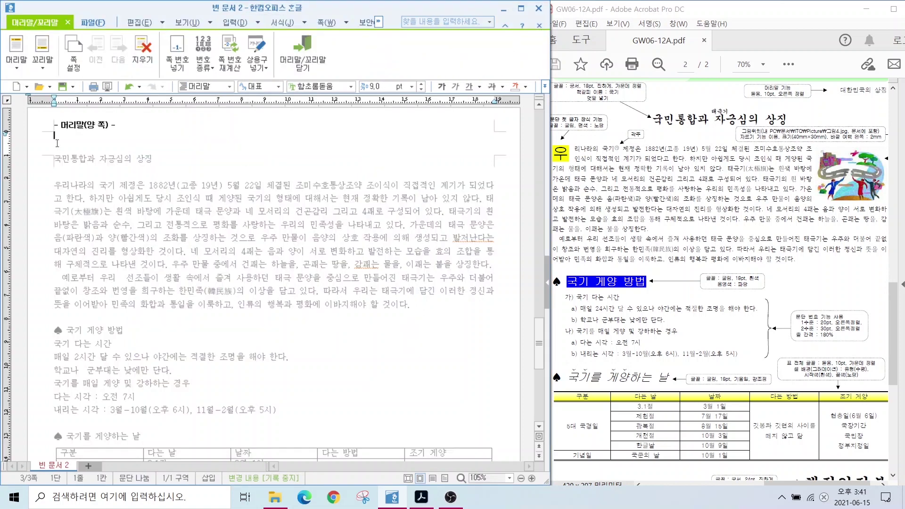
text(대한민국의 상징)
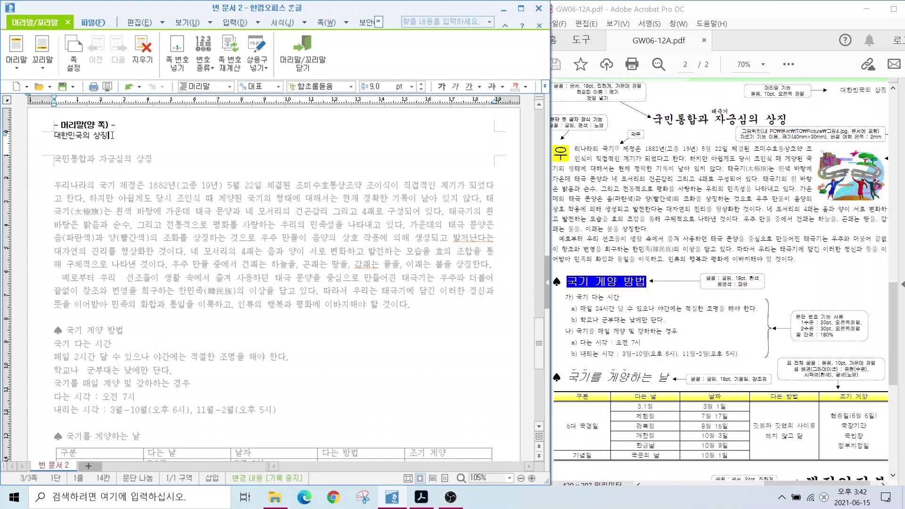
Format the header text as 돋움 10pt, right-aligned, and close header editing
drag(112, 135, 53, 136)
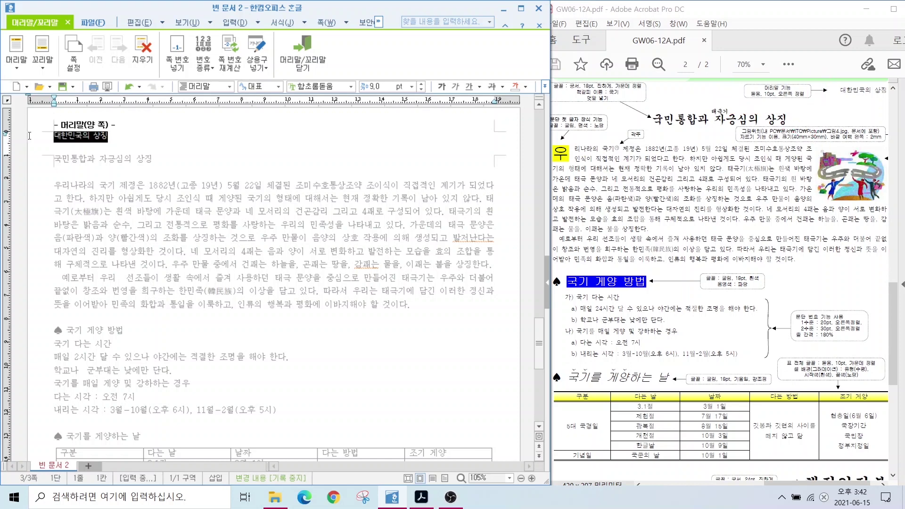
click(351, 85)
scroll(351, 119, up, 10)
click(350, 118)
click(421, 84)
click(544, 86)
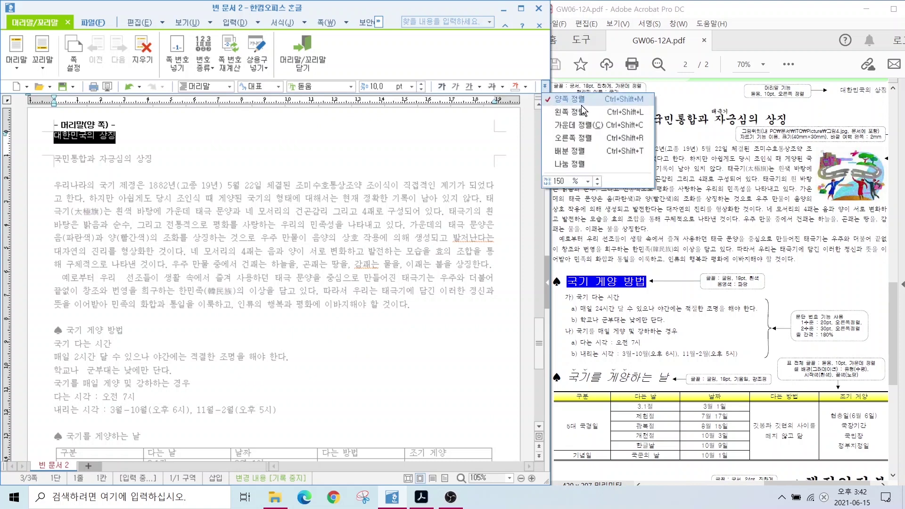
click(580, 137)
click(425, 135)
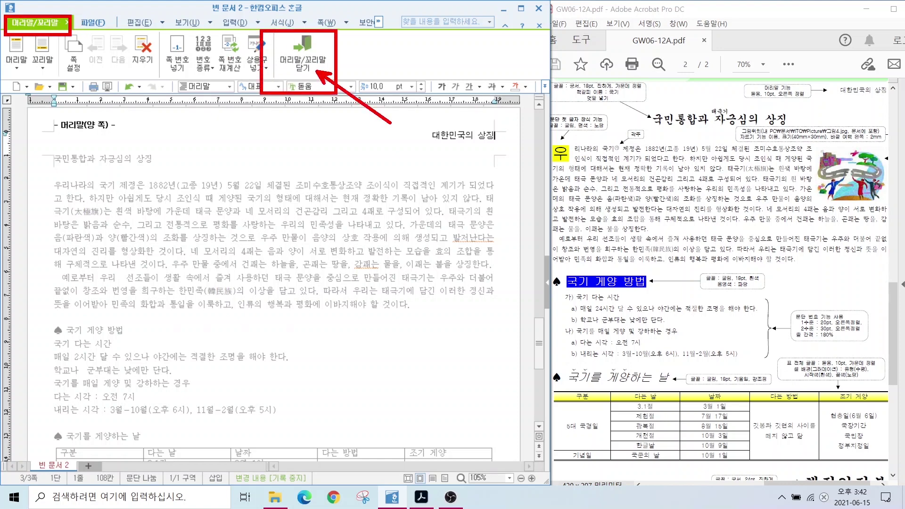
click(303, 55)
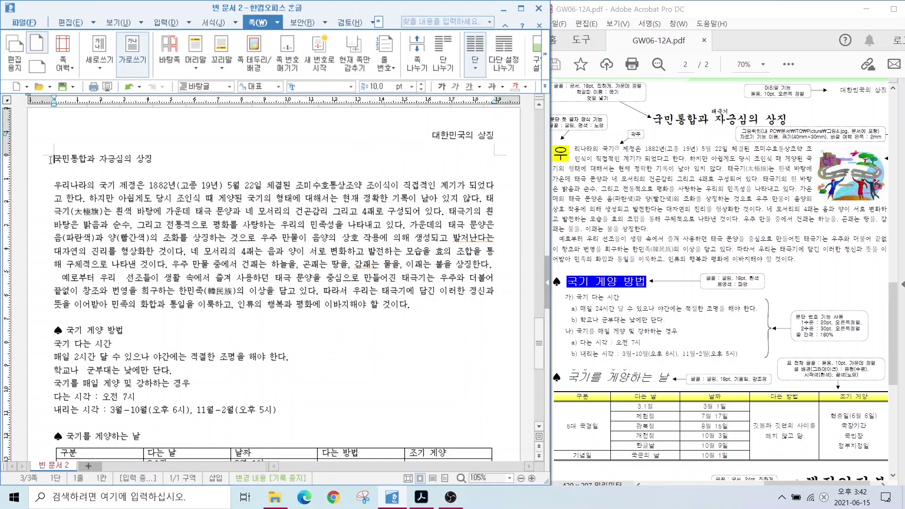
Make the title 국민통합과 자긍심의 상징 18pt bold and centre it
drag(56, 158, 163, 161)
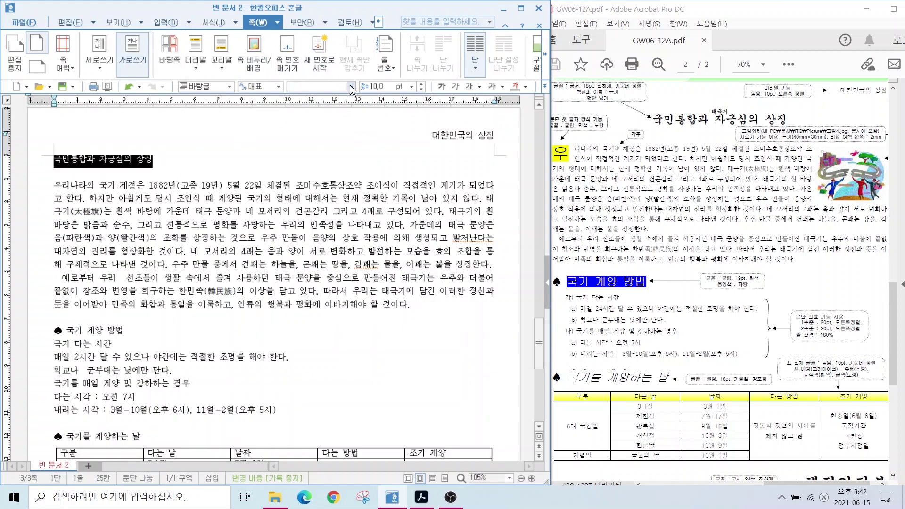
click(377, 86)
text(18)
key(Return)
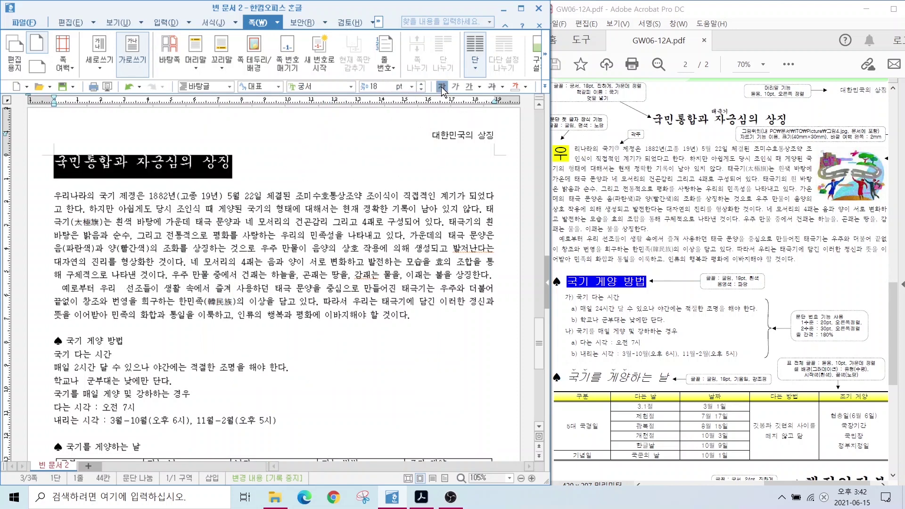
click(441, 86)
click(544, 87)
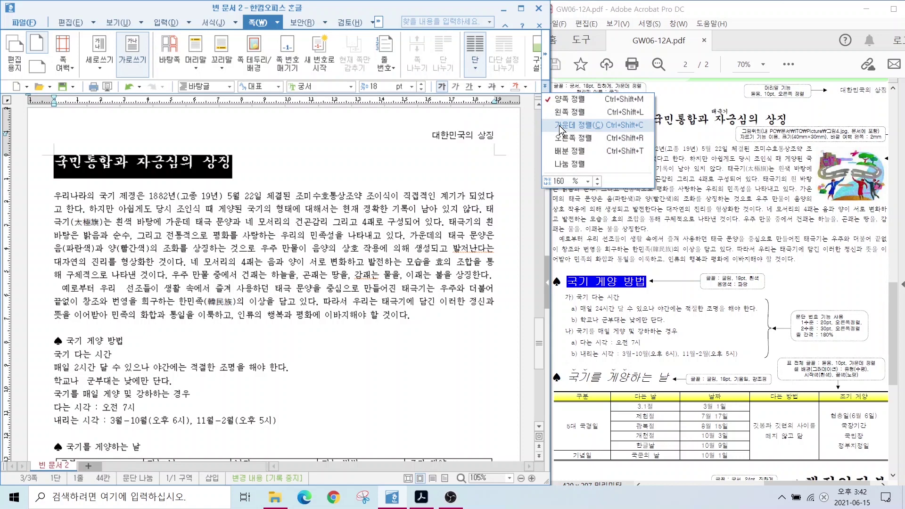
click(559, 125)
click(195, 164)
Put the caret at the title's start and check the bookmark note on the reference page
click(189, 161)
click(570, 96)
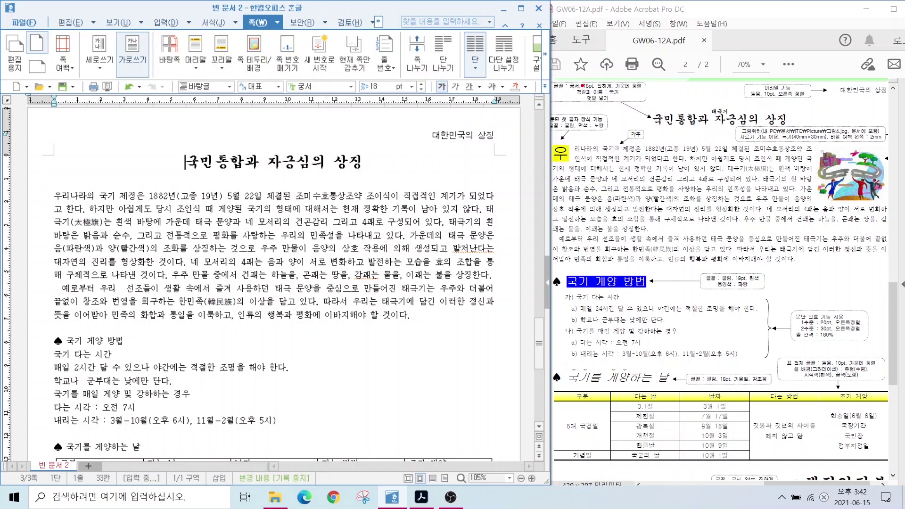
drag(567, 82, 621, 101)
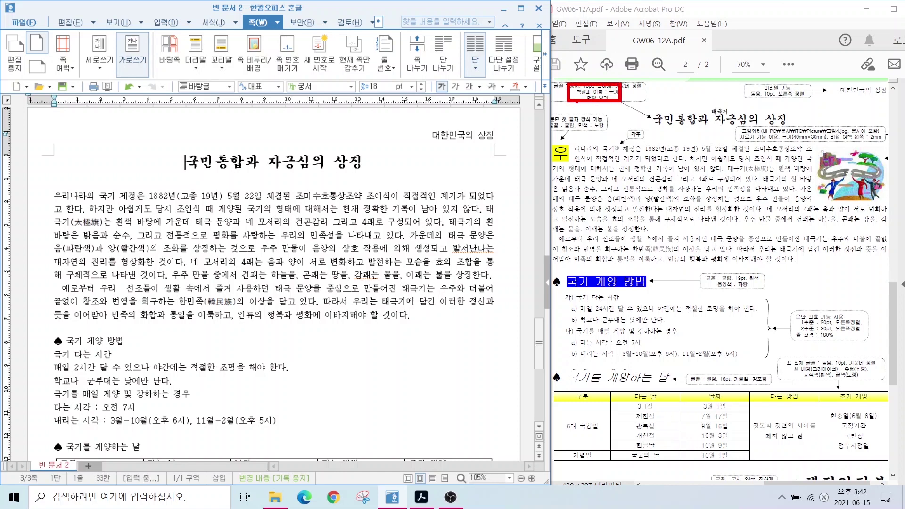
drag(576, 96, 526, 142)
key(Escape)
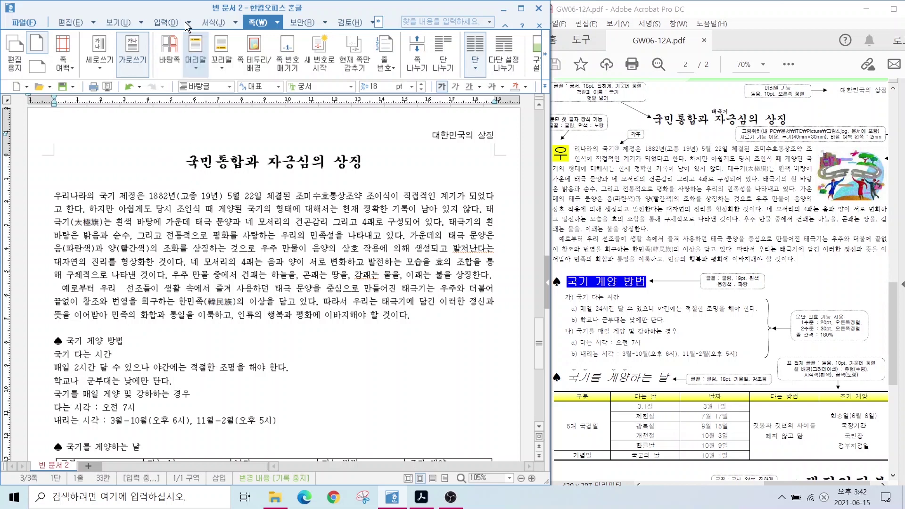
Insert a bookmark named 국기 at the start of the title
click(162, 23)
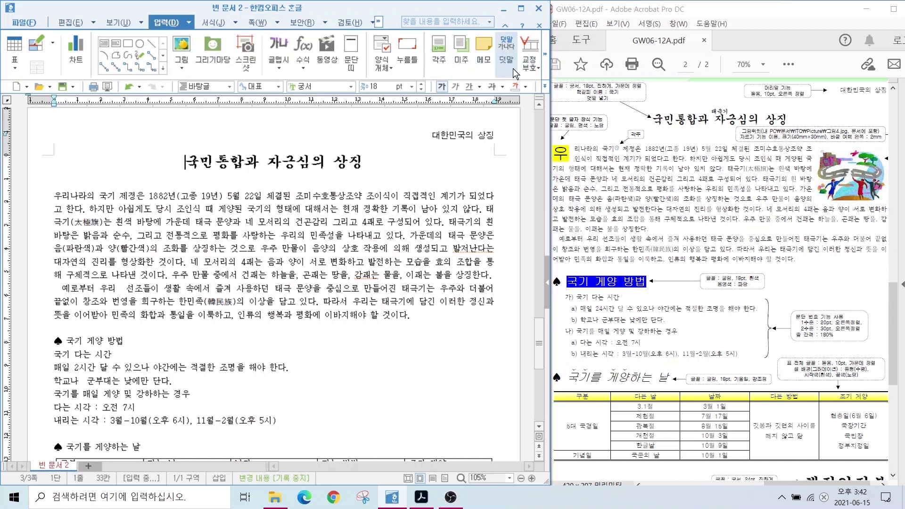
click(545, 54)
click(431, 54)
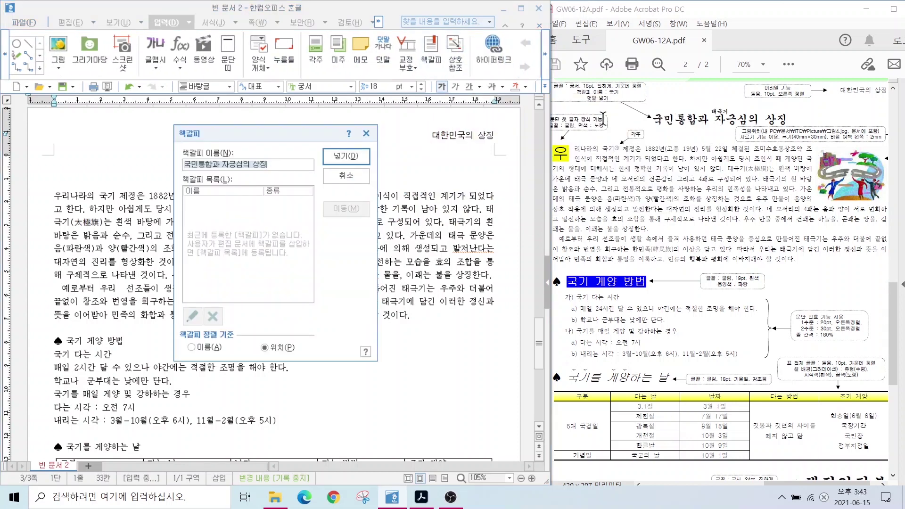
text(국기)
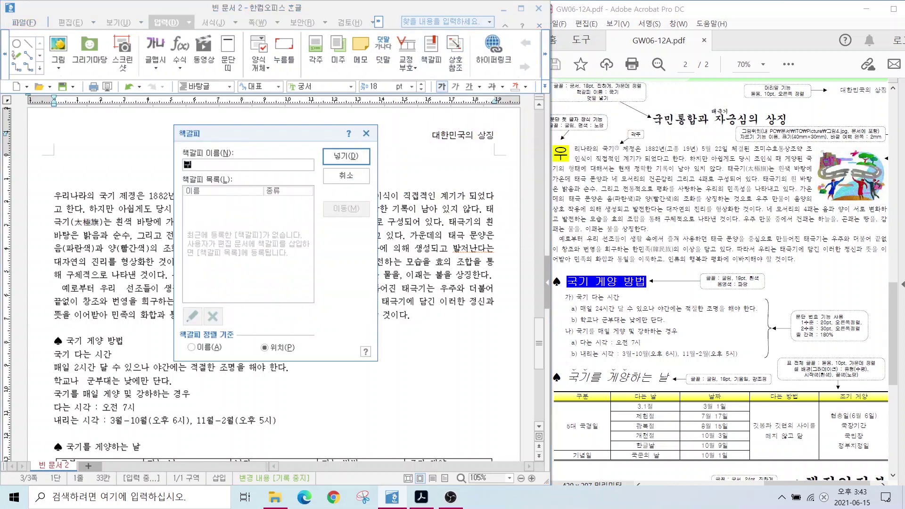
key(Return)
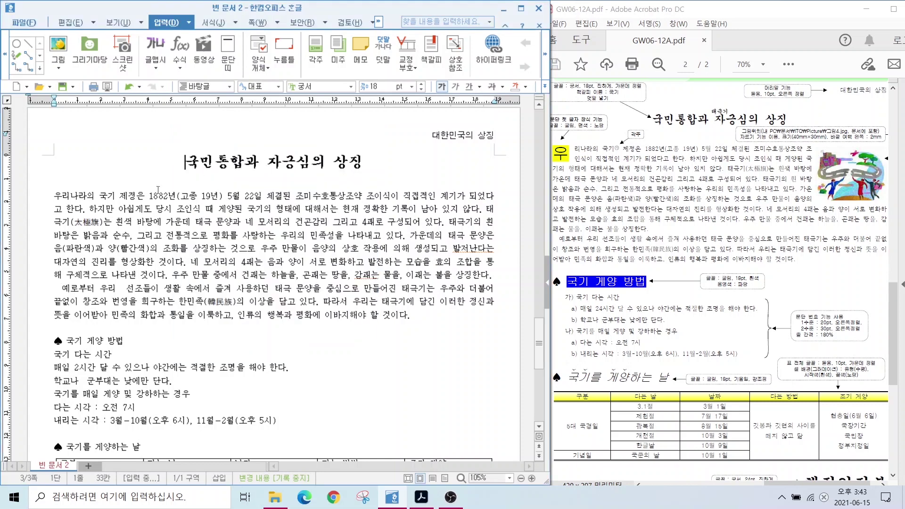
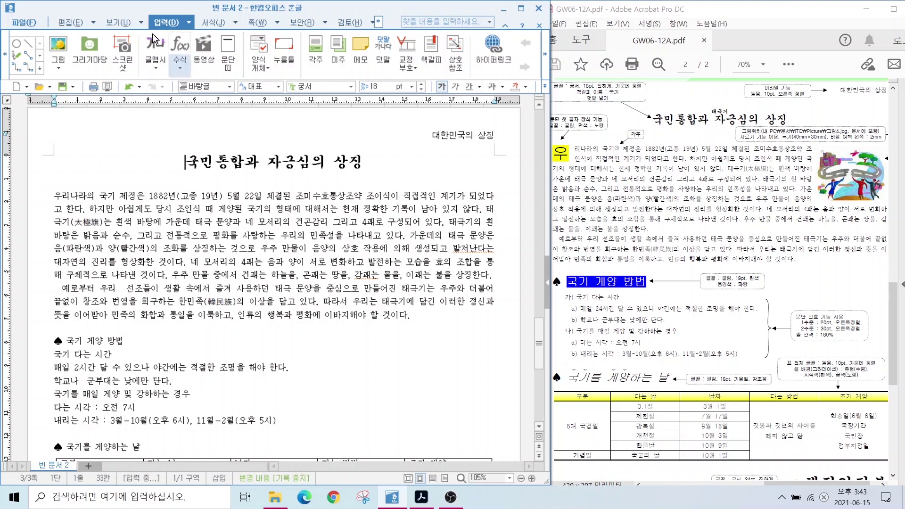
Show the formatting codes to check the bookmark, then hide them again
click(112, 24)
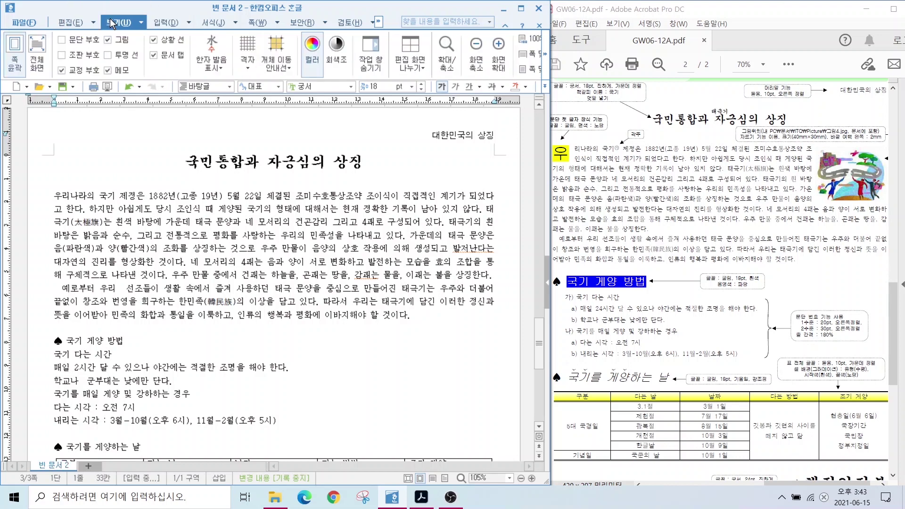
click(62, 55)
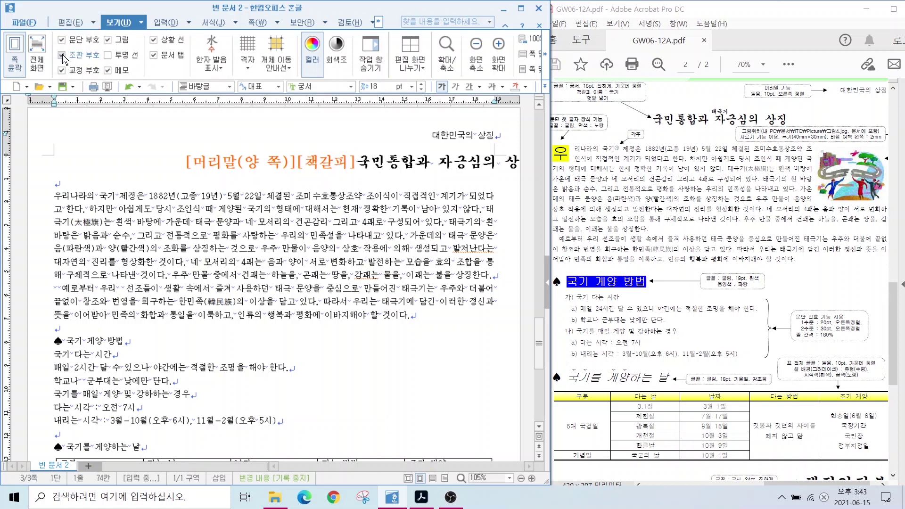
click(62, 54)
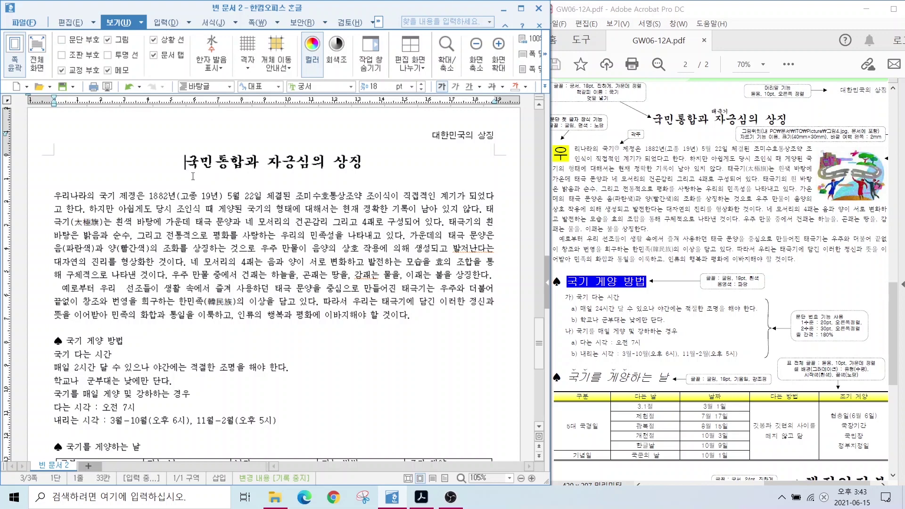
Hyperlink the ABC company logo picture to the 국기 bookmark
scroll(227, 172, up, 10)
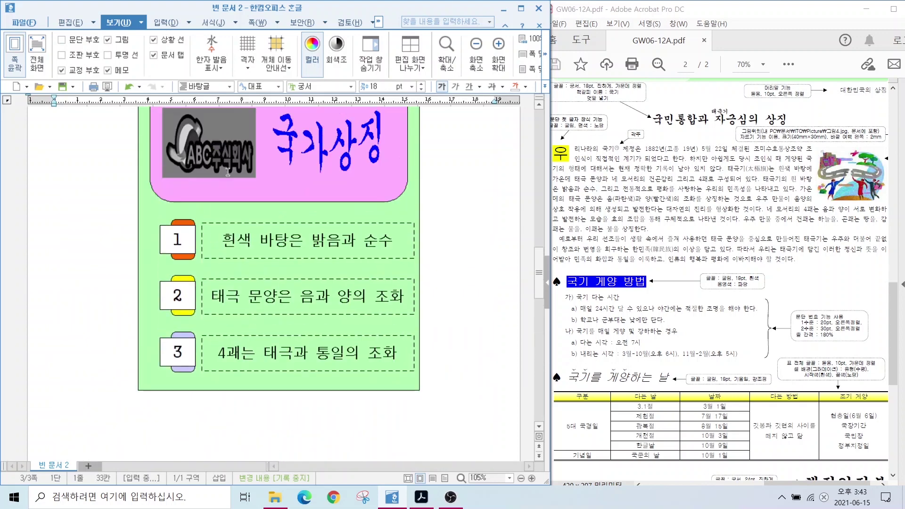
click(218, 215)
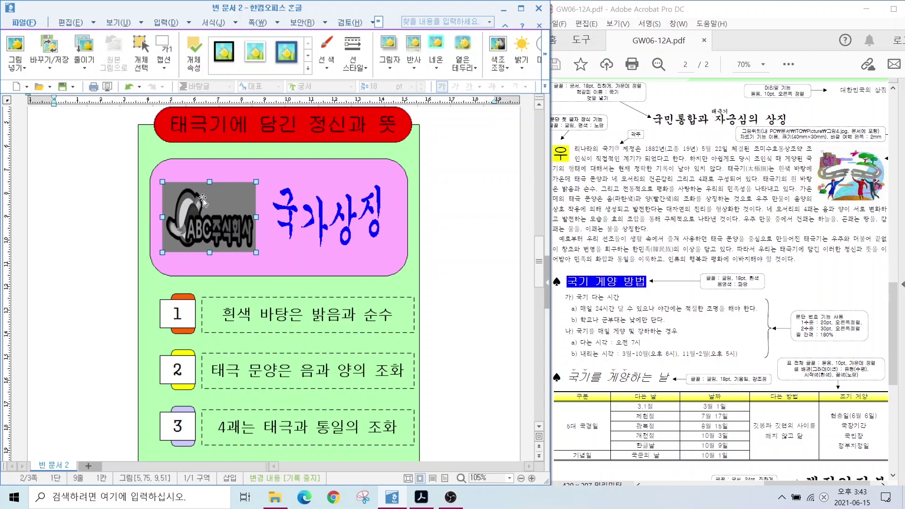
right_click(218, 202)
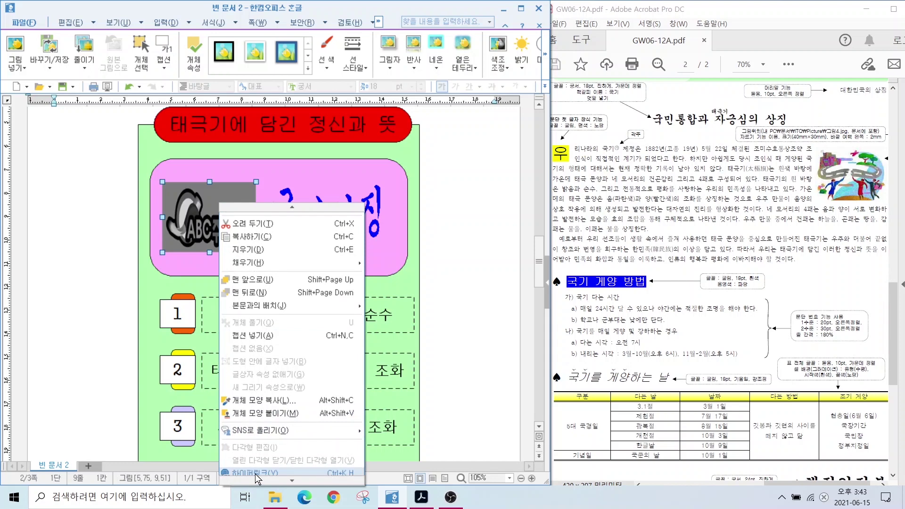
click(257, 445)
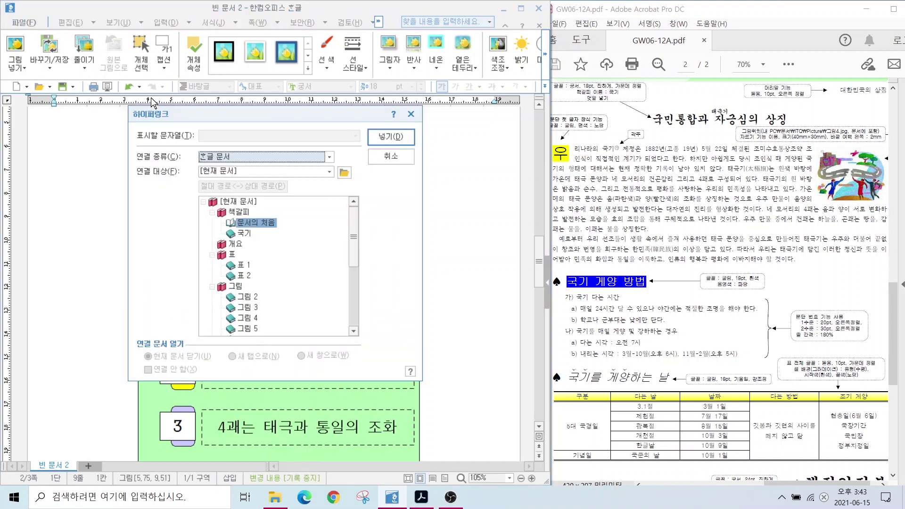
drag(194, 116, 300, 79)
click(351, 196)
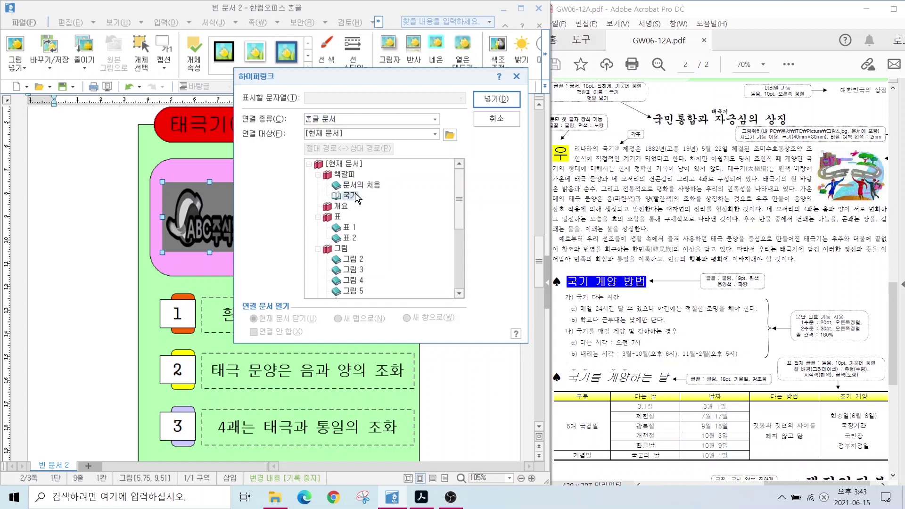
click(496, 99)
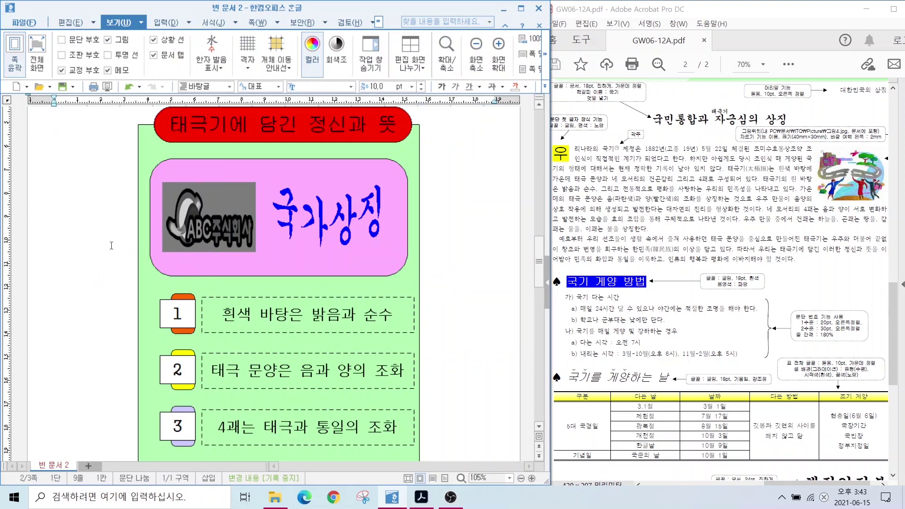
Test the logo's link by following it to the page 3 heading
click(229, 207)
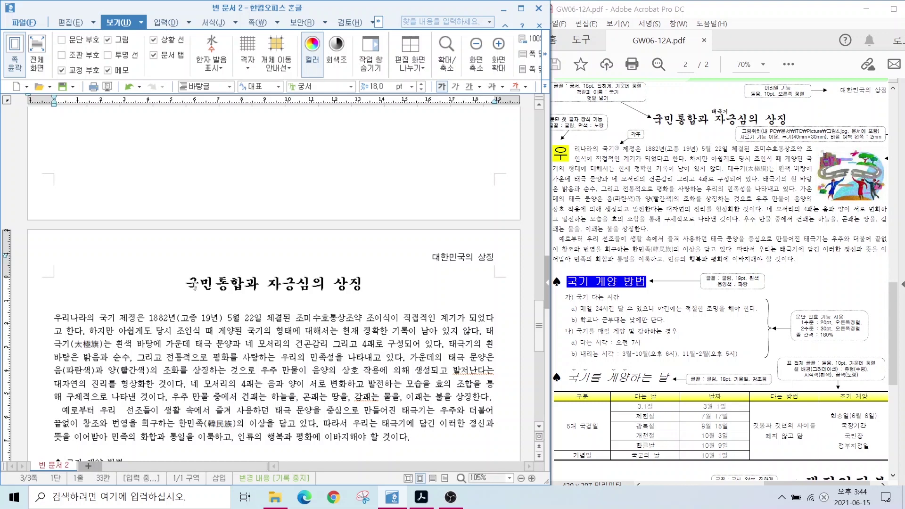
drag(577, 91, 800, 127)
drag(708, 102, 738, 116)
key(Escape)
Place the 덧말 태극기 above the heading 국민통합과 자긍심의 상징
drag(362, 290, 181, 294)
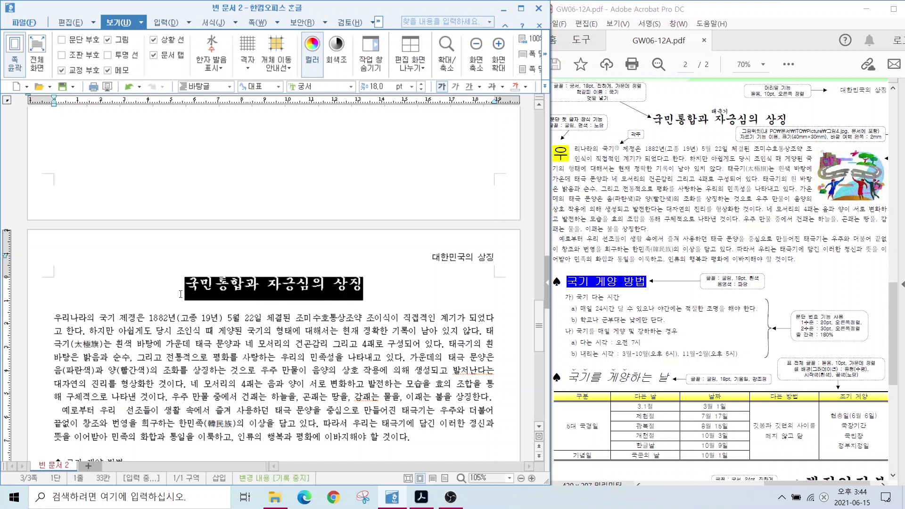
click(162, 21)
click(161, 19)
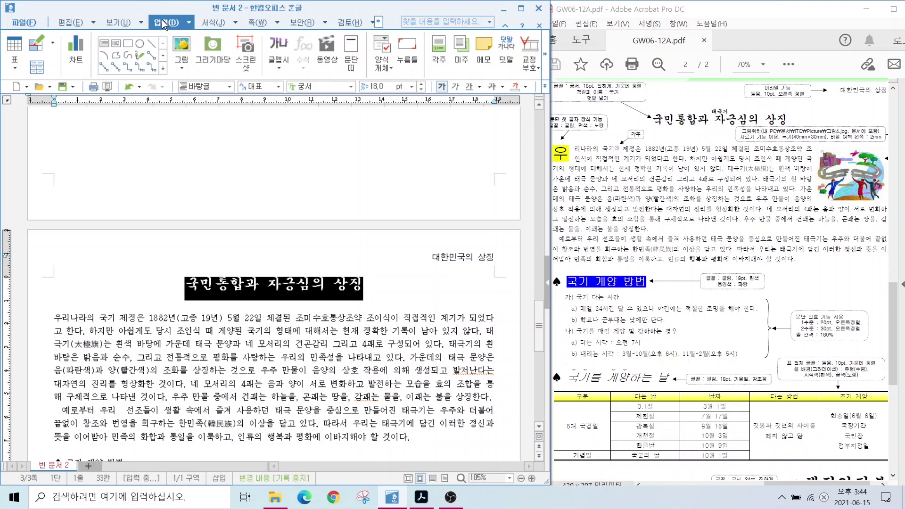
click(502, 52)
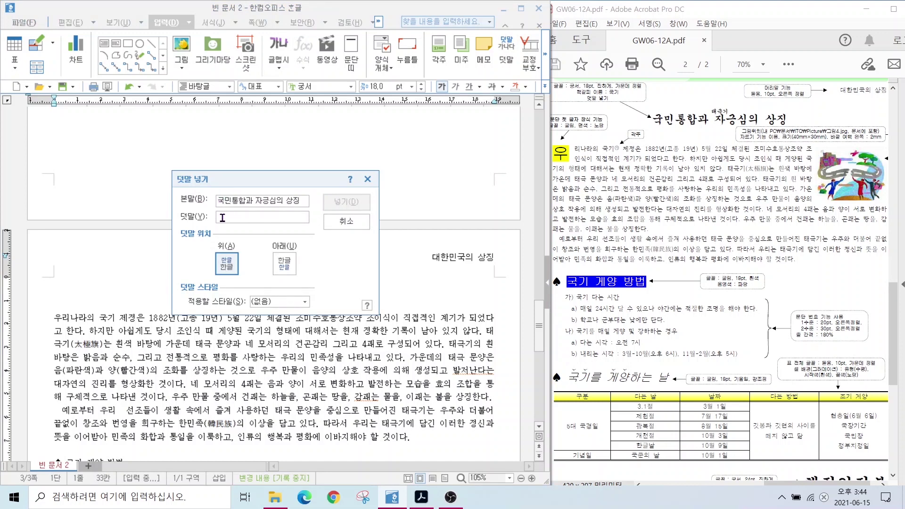
text(태극기)
key(alt)
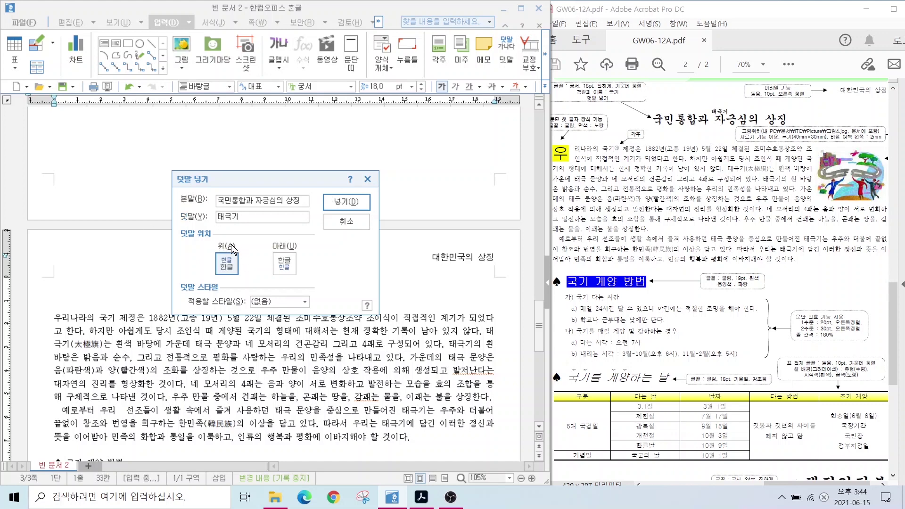
drag(208, 238, 254, 286)
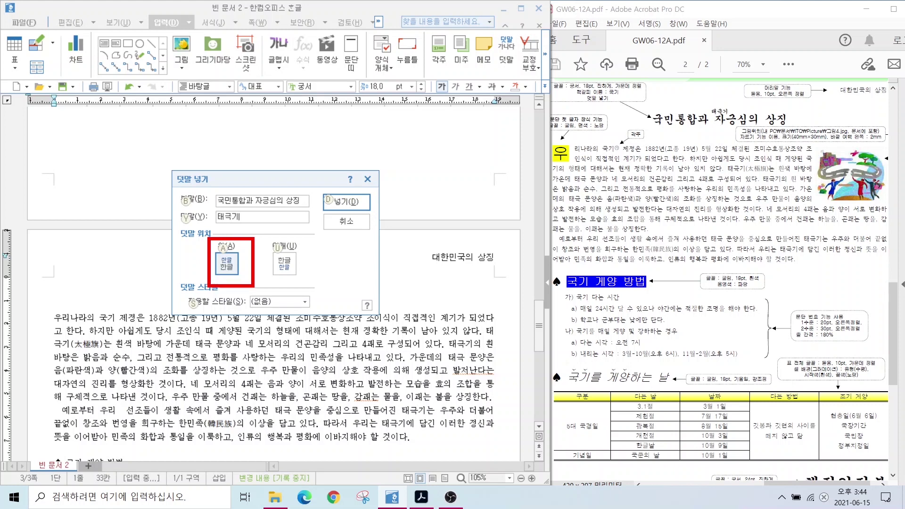
mouse_move(167, 188)
mouse_down()
mouse_move(222, 244)
mouse_move(311, 286)
mouse_up()
drag(342, 313, 307, 282)
key(Escape)
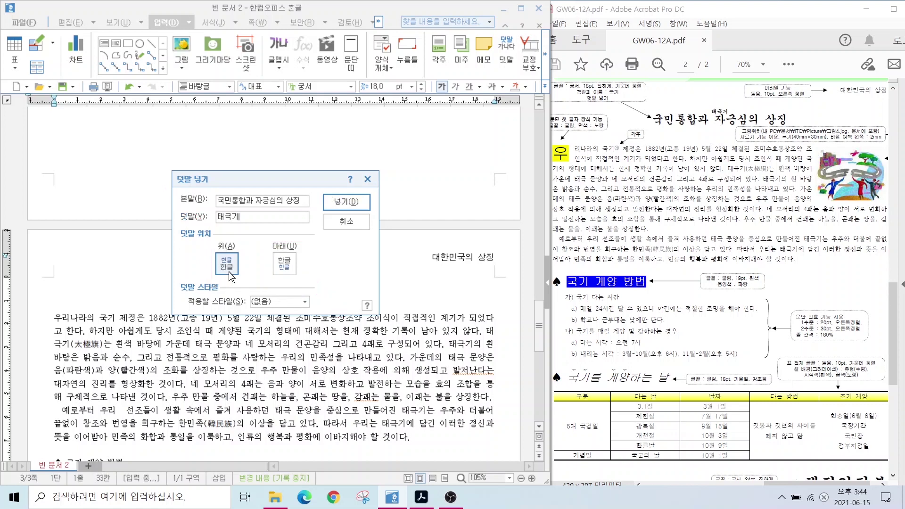
click(348, 203)
click(53, 329)
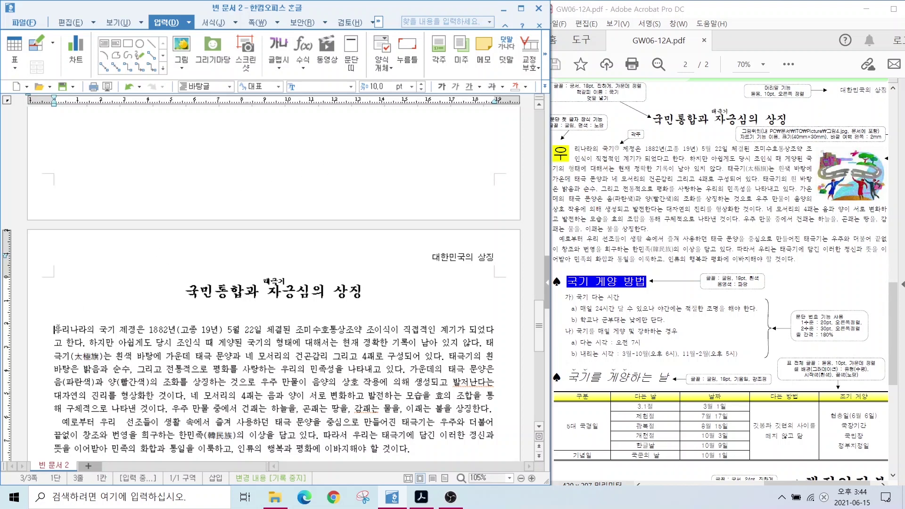
Put the caret at the body paragraph's first character 우
drag(56, 329, 65, 329)
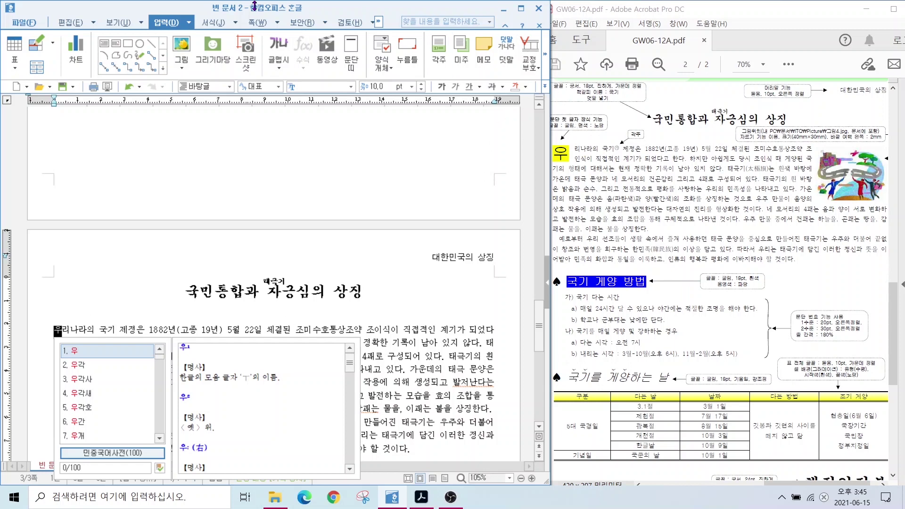
click(63, 333)
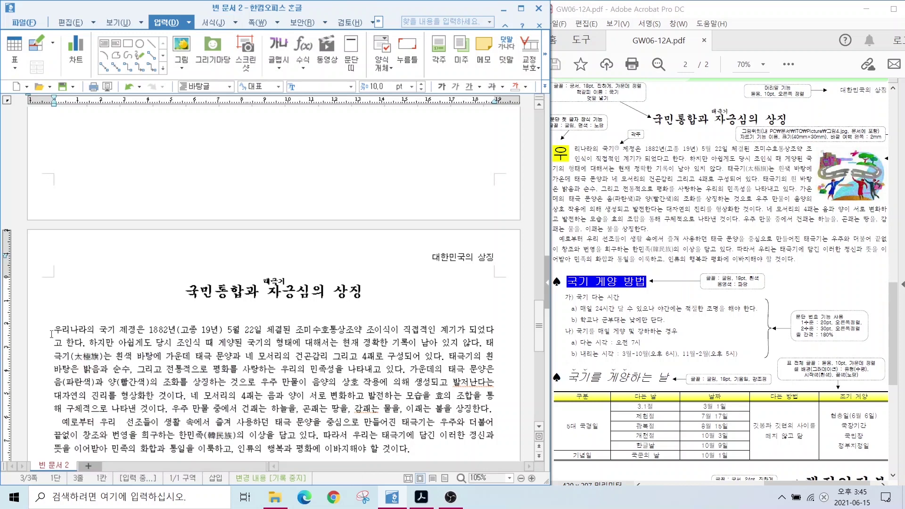
drag(53, 333, 60, 333)
click(95, 328)
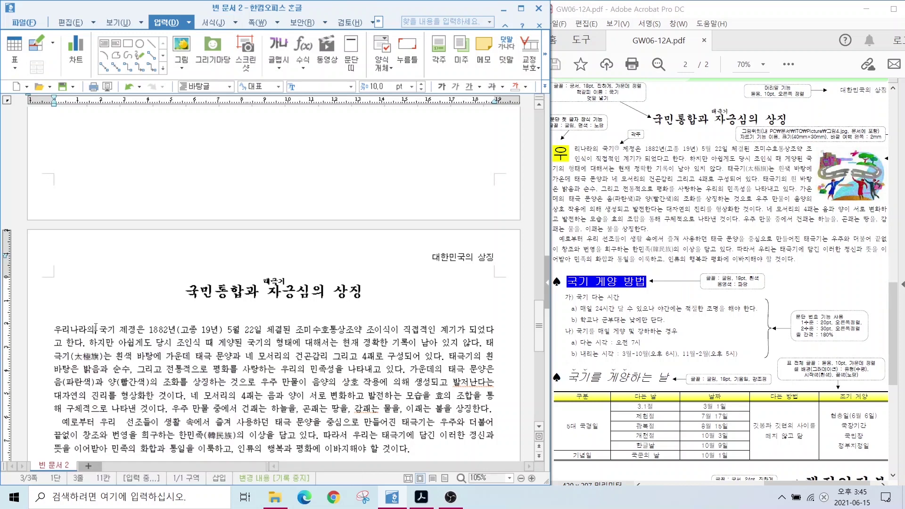
click(53, 329)
click(55, 328)
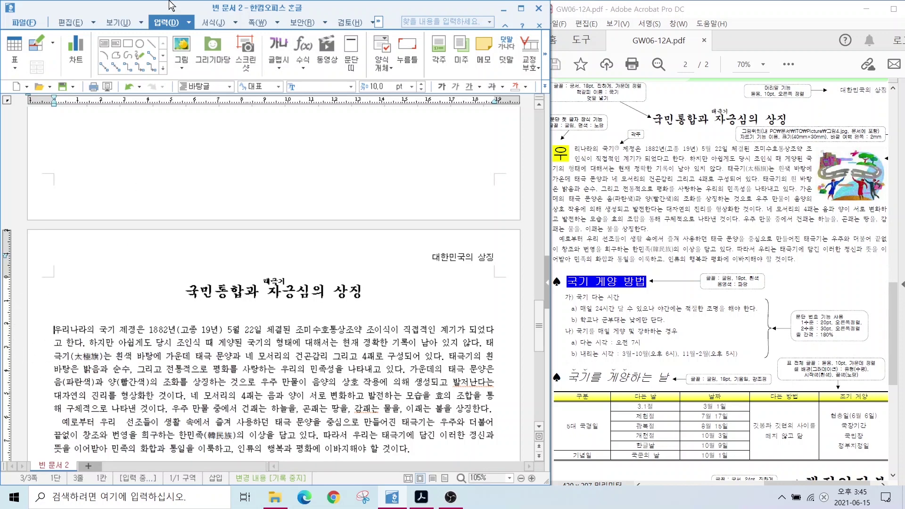
Bring up the 문단 첫 글자 장식 settings and pick a drop cap shape
click(212, 22)
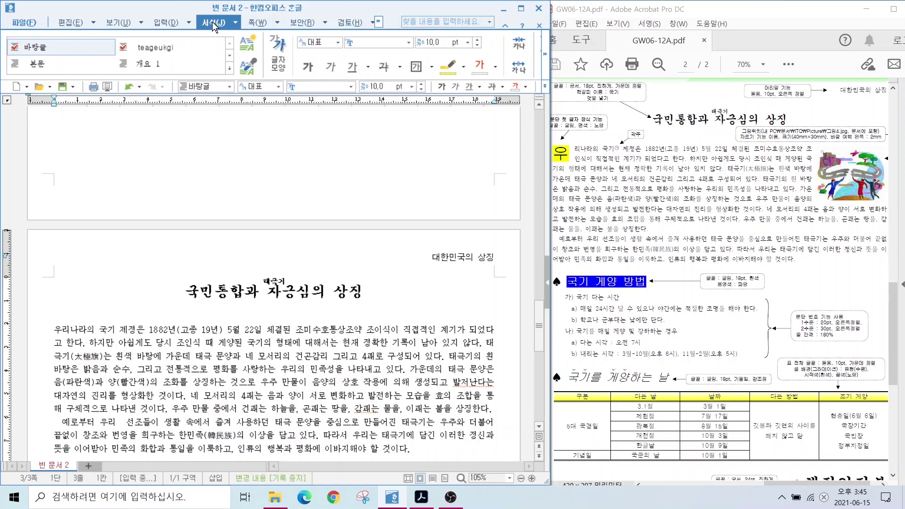
click(544, 54)
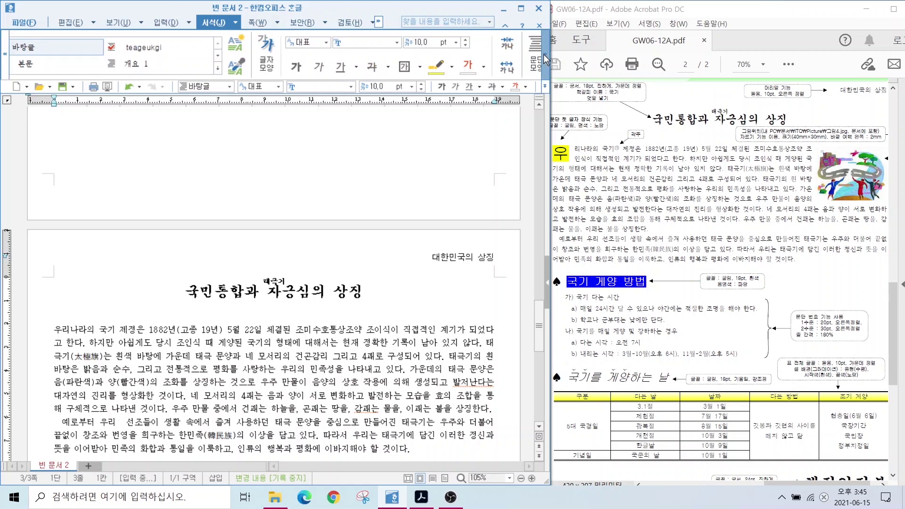
click(543, 55)
click(544, 55)
click(544, 54)
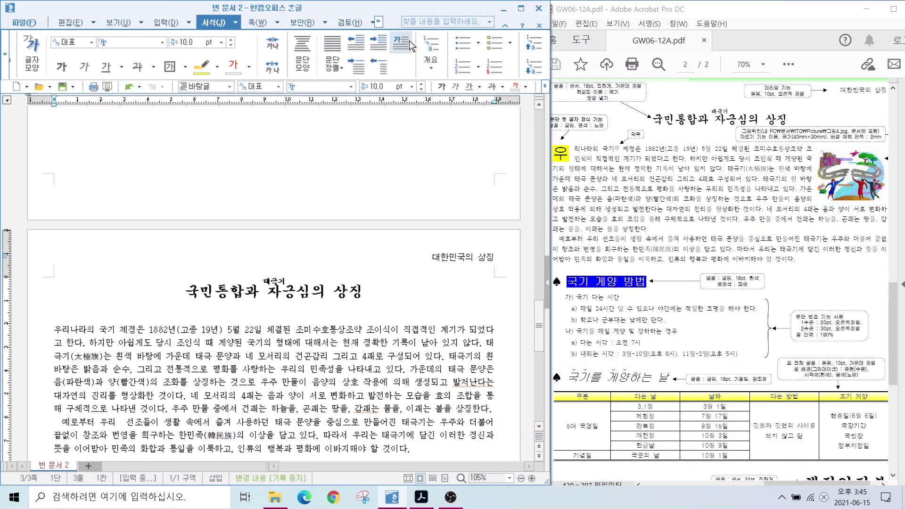
mouse_move(418, 44)
mouse_down()
mouse_move(387, 60)
mouse_move(406, 20)
mouse_move(417, 60)
mouse_up()
drag(460, 120, 462, 123)
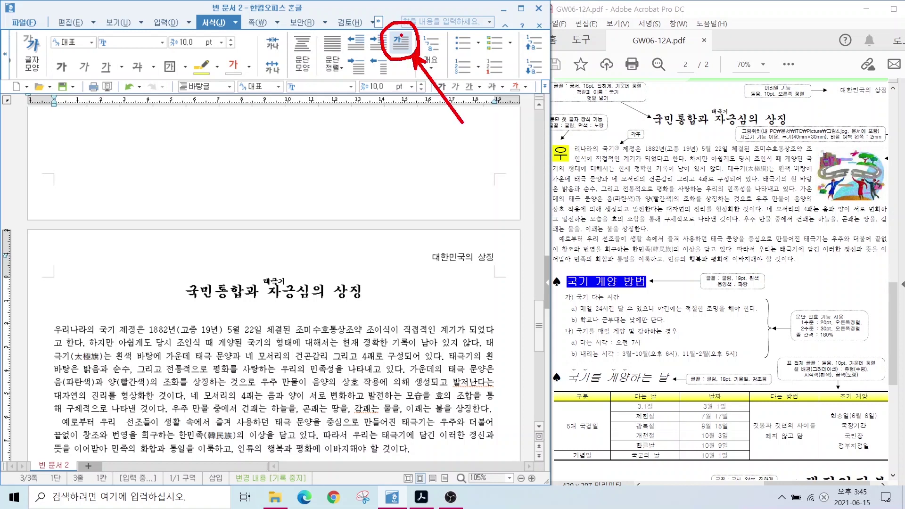
click(400, 43)
click(199, 191)
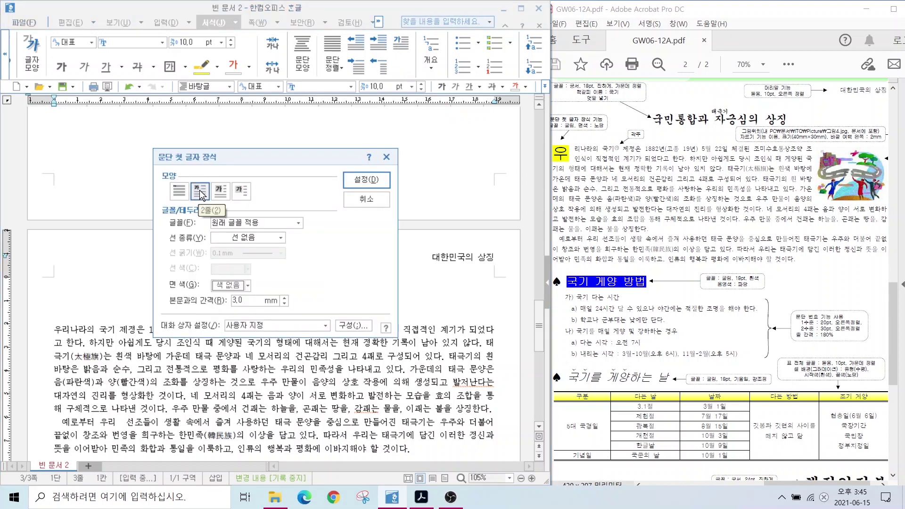
Give the drop cap the 굴림 font and a yellow fill, and apply it
key(alt)
mouse_move(185, 204)
mouse_down()
mouse_move(212, 199)
mouse_move(205, 170)
mouse_move(208, 203)
mouse_up()
drag(274, 181, 254, 222)
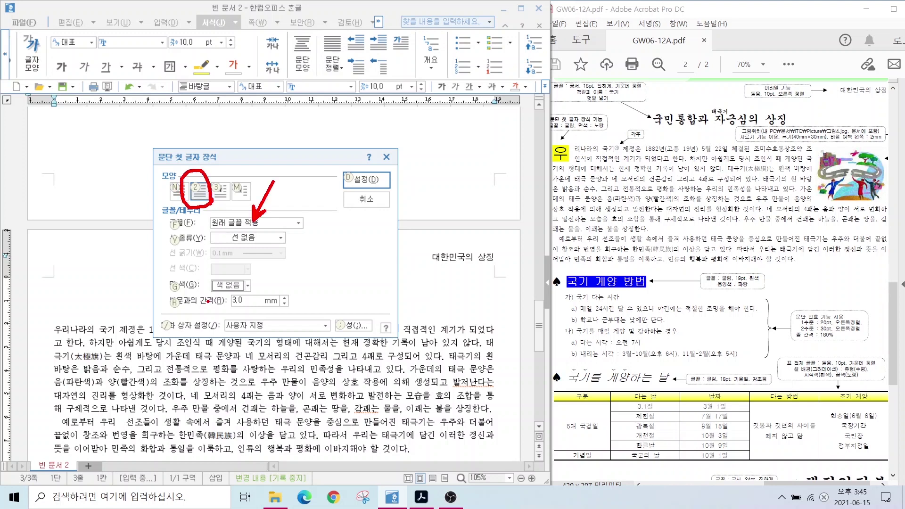
drag(215, 289, 259, 347)
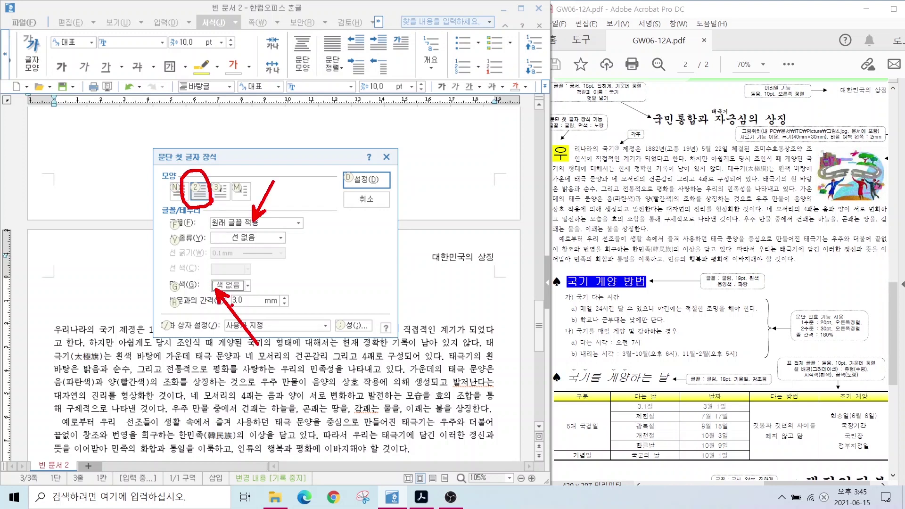
key(Escape)
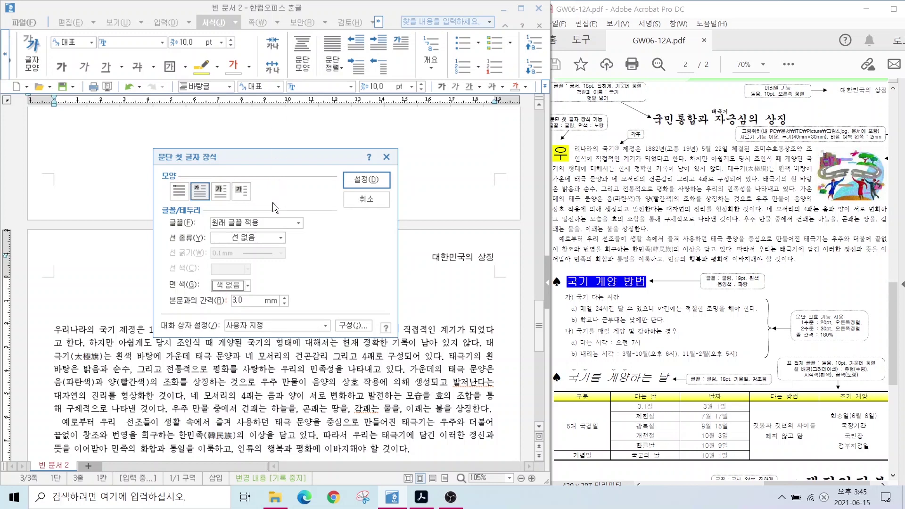
click(272, 223)
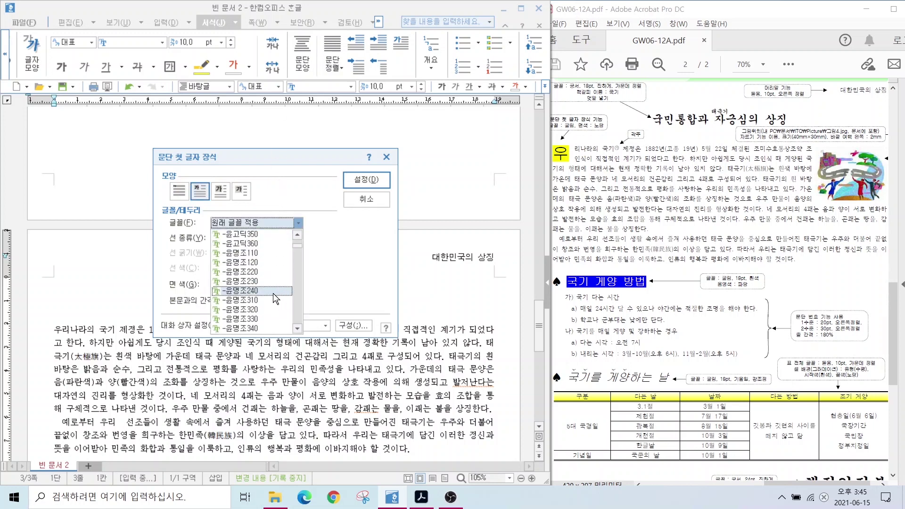
click(252, 253)
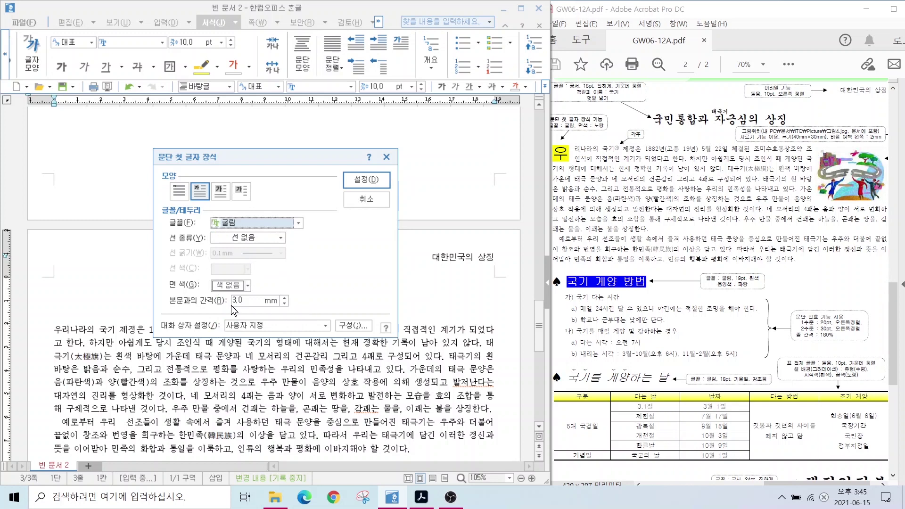
click(237, 285)
click(247, 321)
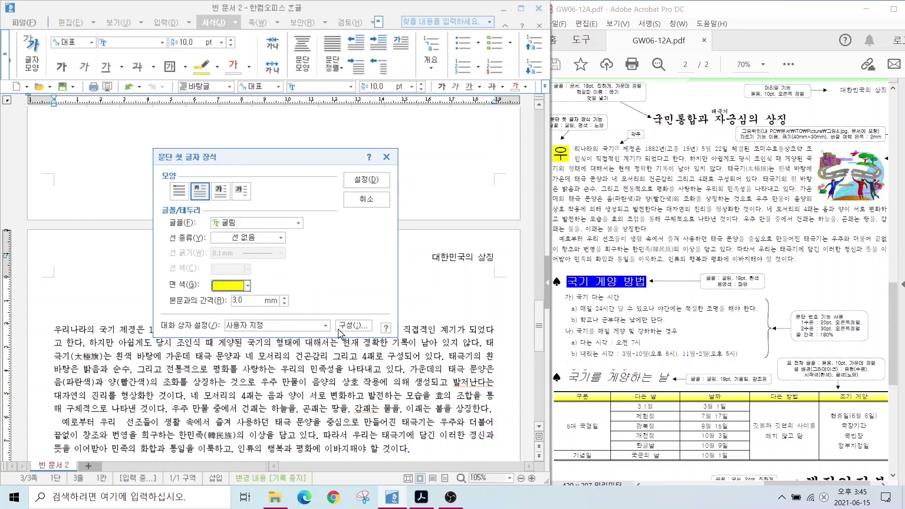
click(360, 179)
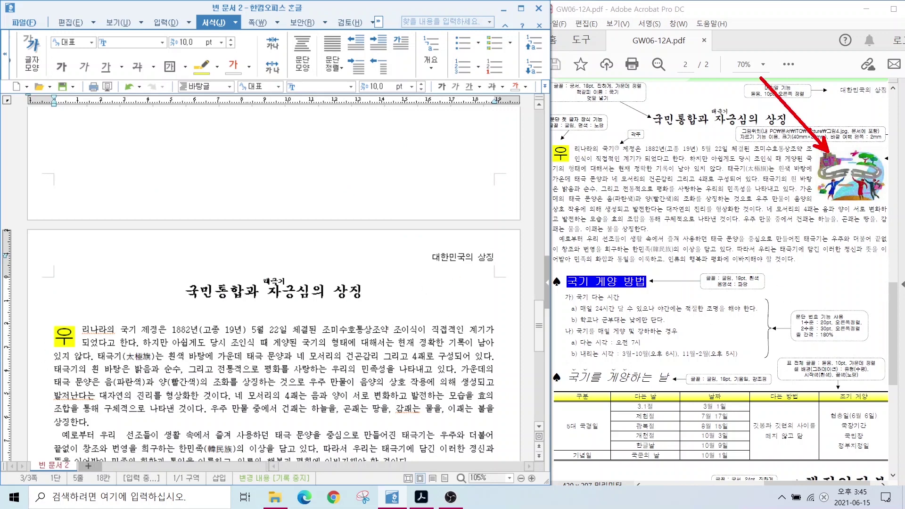
key(Escape)
Insert 그림4.JPG into the first paragraph and drag it to size at the right
click(463, 330)
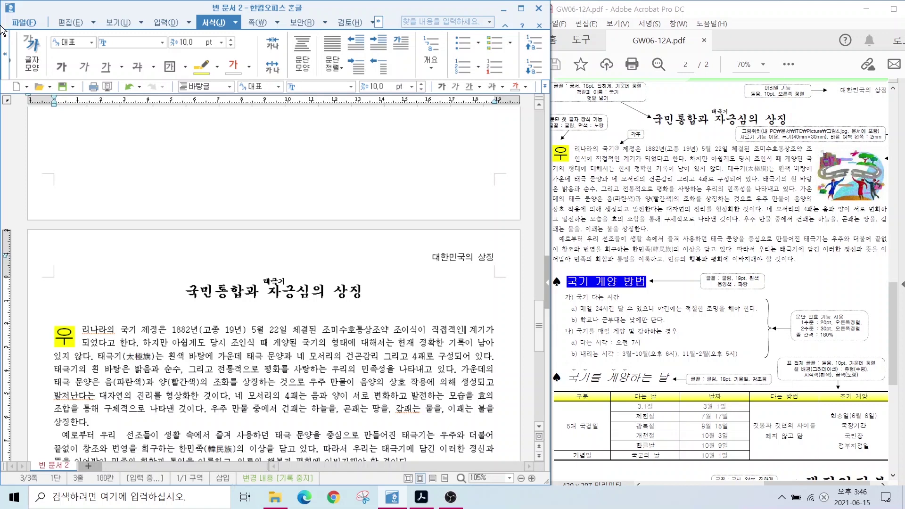
click(162, 21)
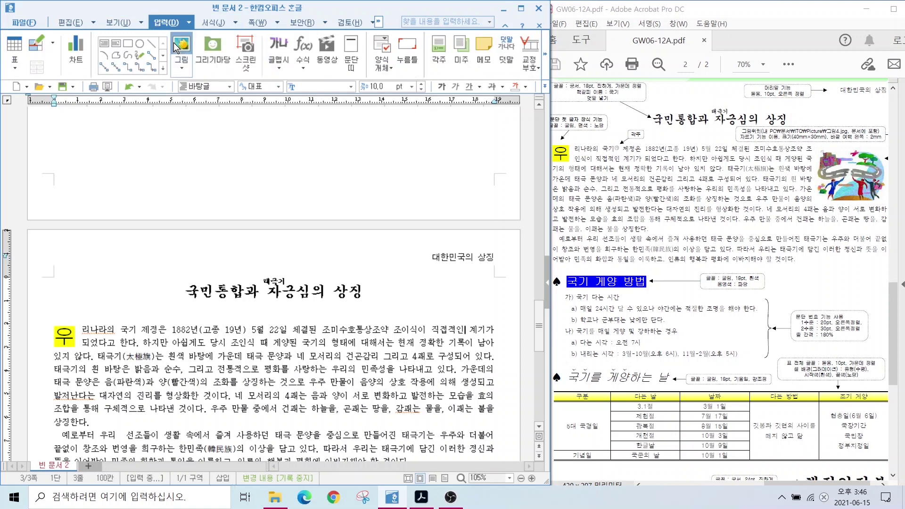
key(ctrl+n)
key(i)
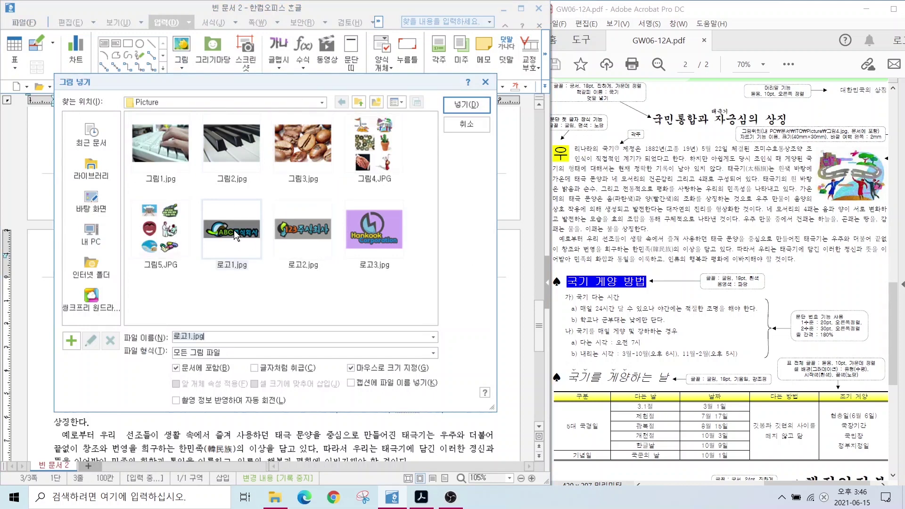
click(364, 166)
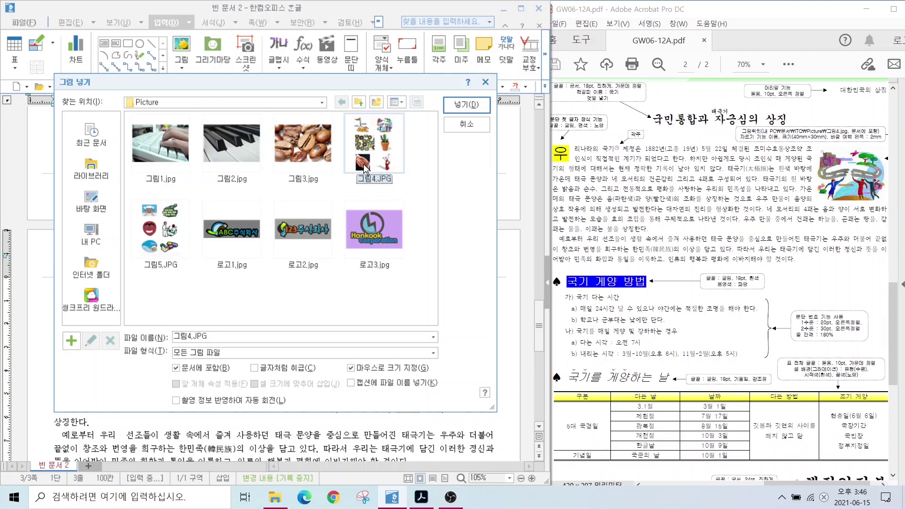
key(alt)
click(460, 103)
drag(381, 321, 490, 462)
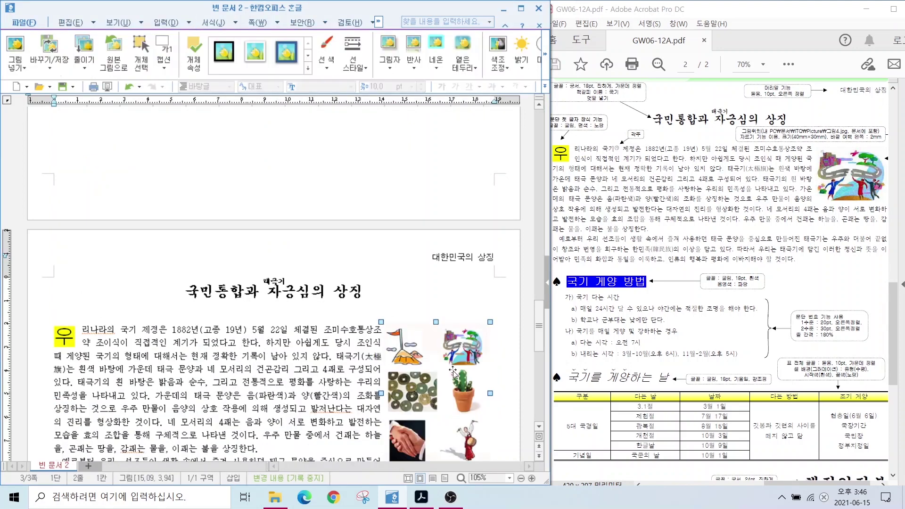
Crop the inserted picture down to its top-right figure
scroll(453, 373, down, 3)
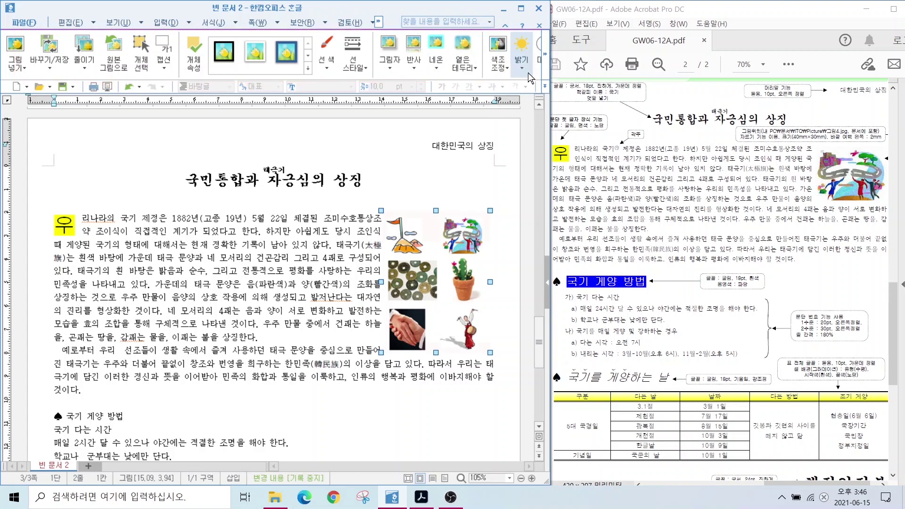
click(545, 54)
click(545, 55)
click(545, 56)
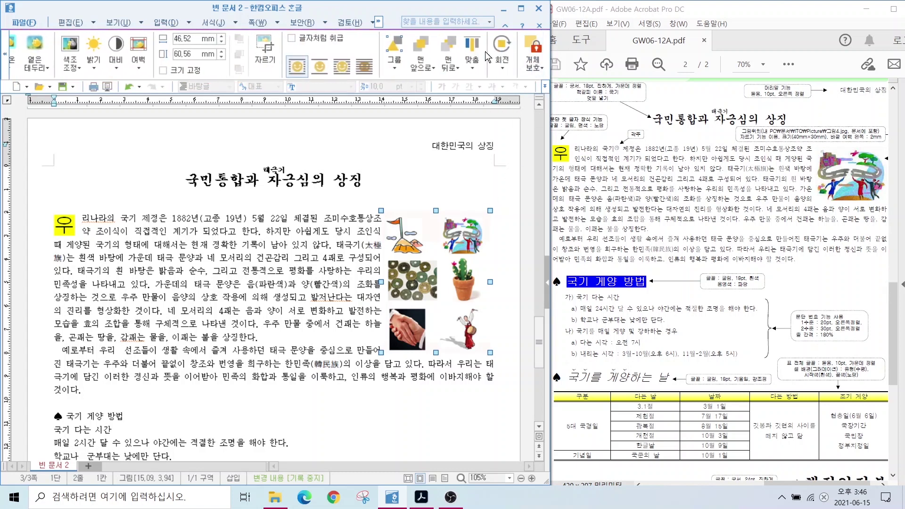
click(263, 53)
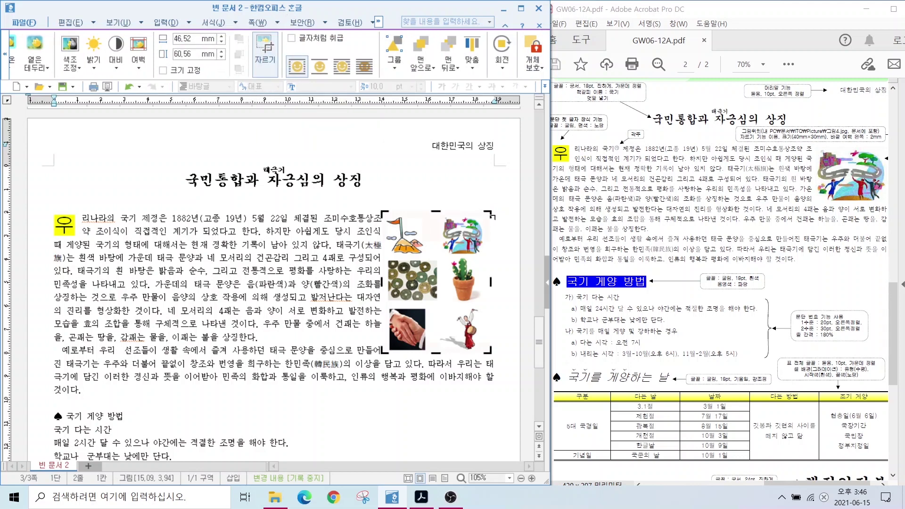
drag(409, 321, 436, 258)
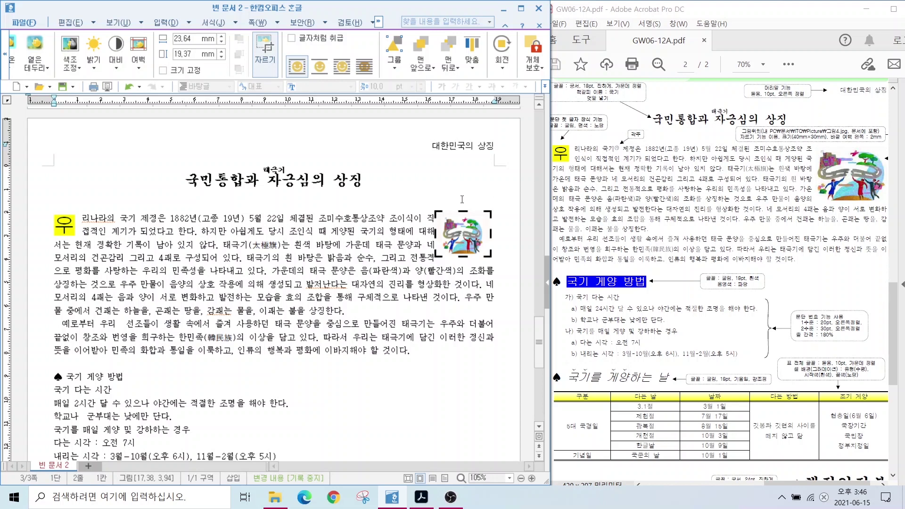
key(Escape)
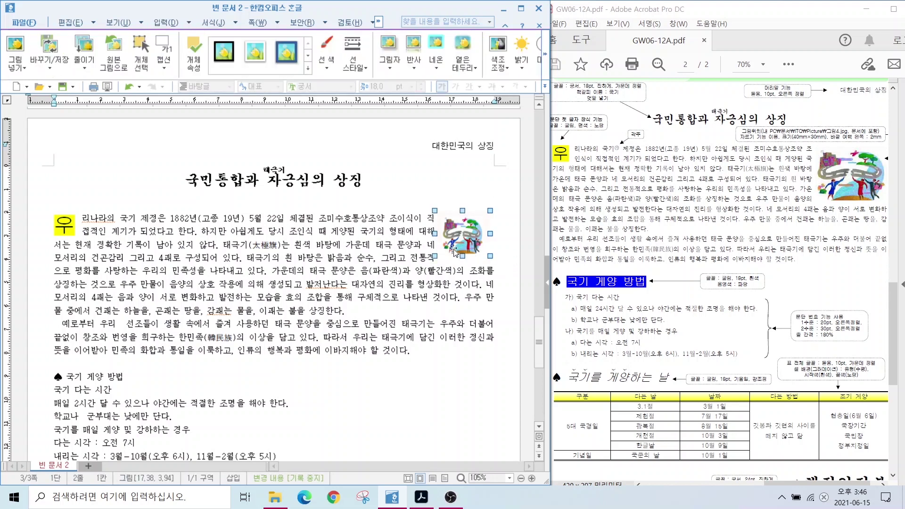
drag(796, 140, 747, 186)
drag(744, 145, 900, 145)
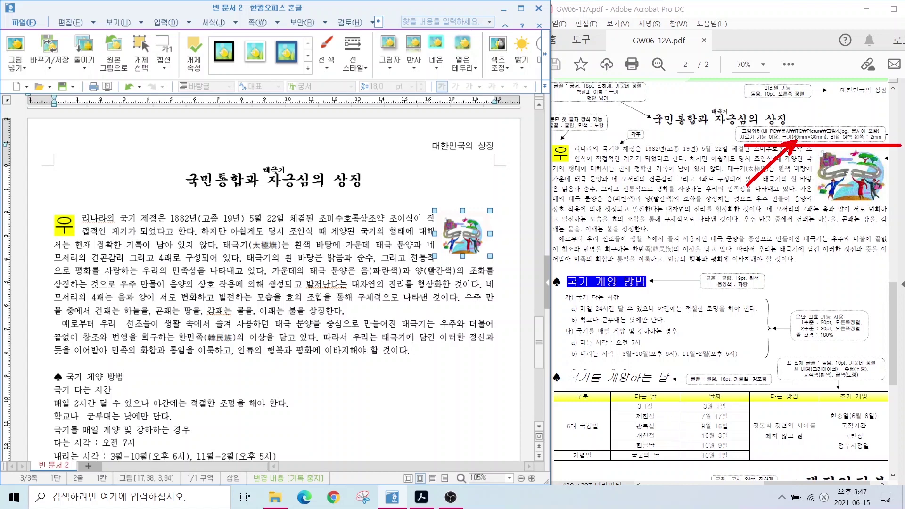
Set the picture to 40 × 30 mm with 크기 고정 and a 2 mm left margin, then nudge it left
double_click(453, 234)
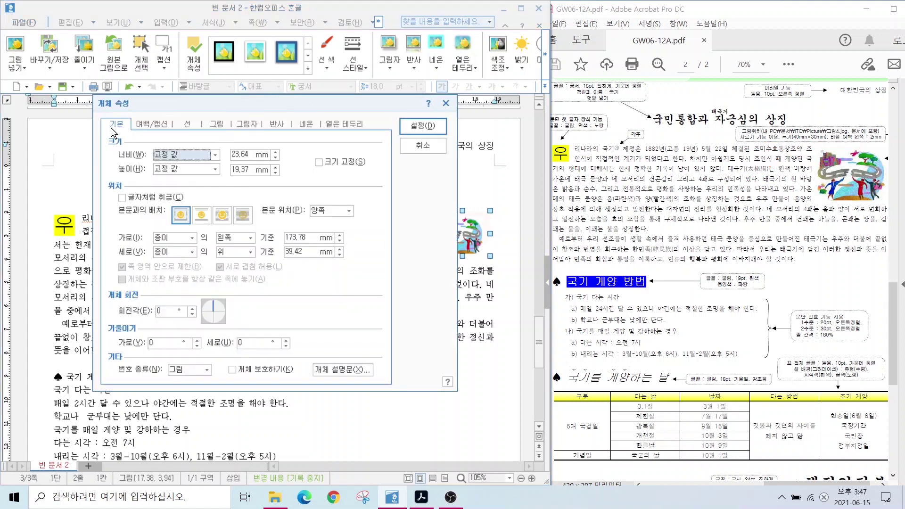
click(239, 154)
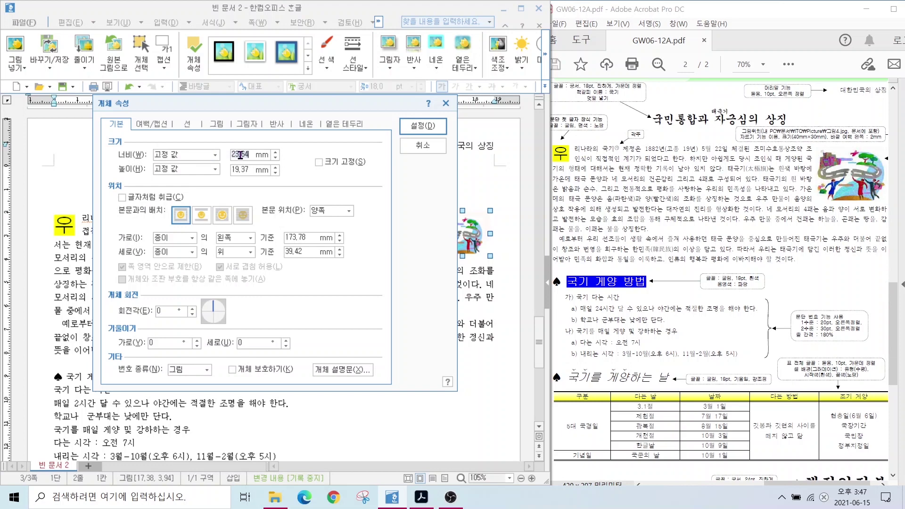
text(40)
key(Tab)
key(Tab)
text(3)
click(319, 163)
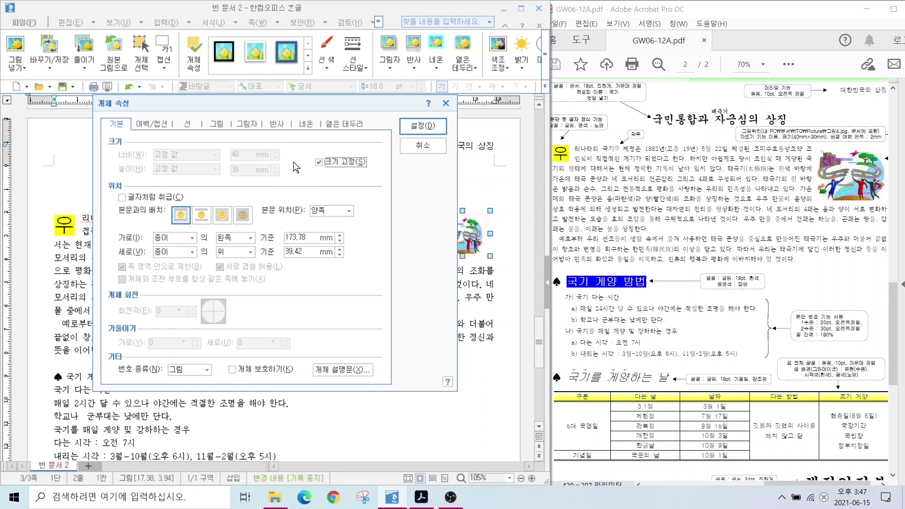
click(152, 126)
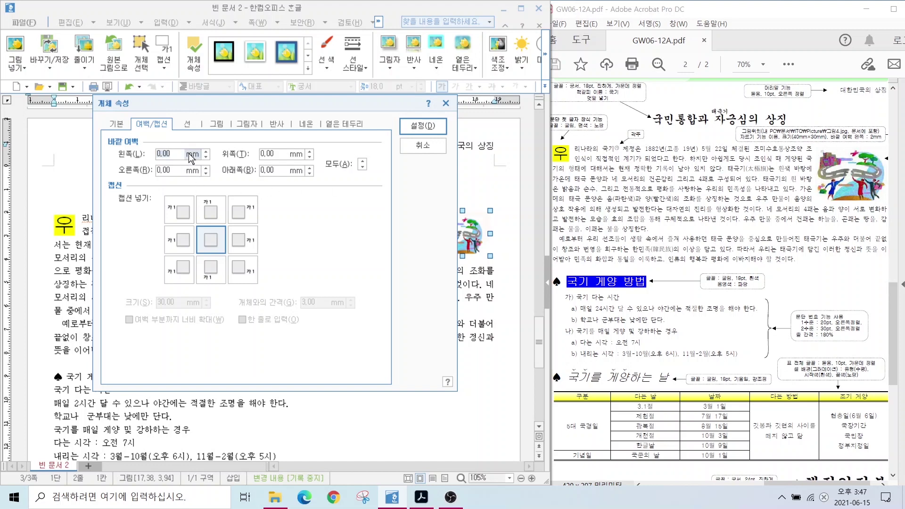
click(205, 151)
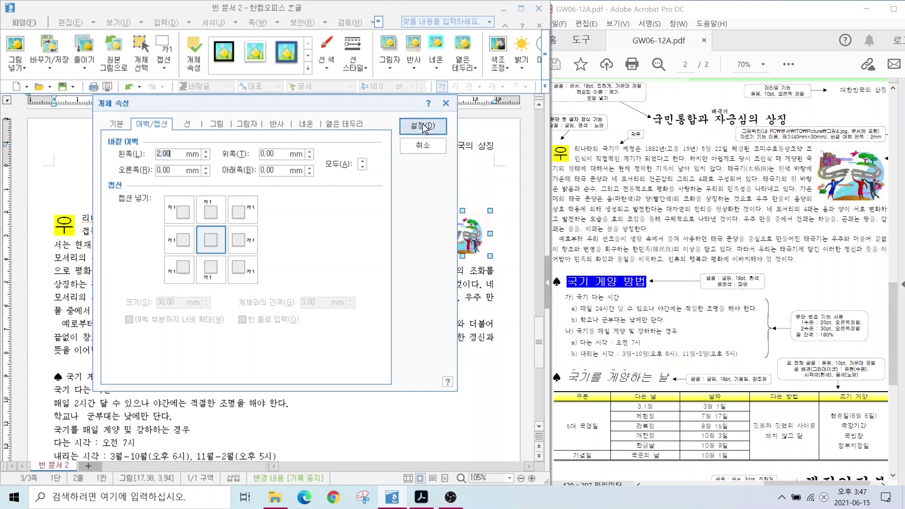
click(423, 126)
drag(515, 267, 465, 250)
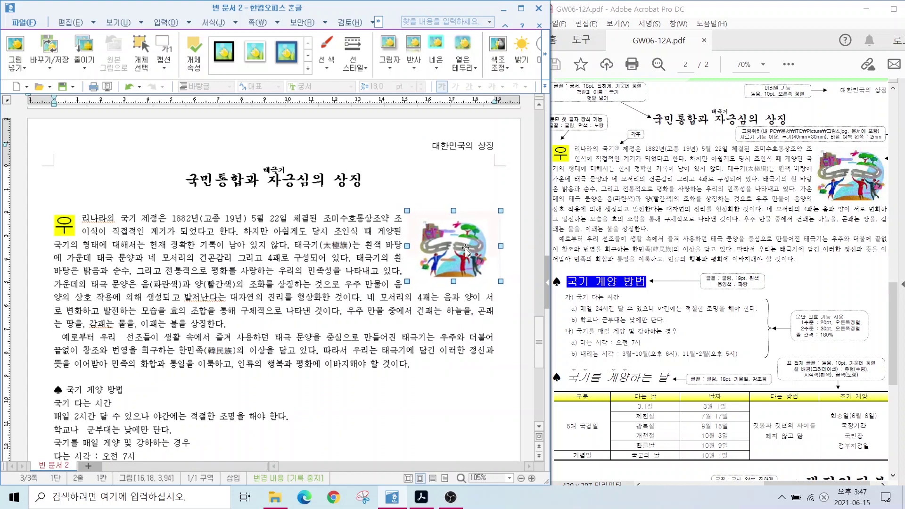
Set the heading 국기 게양 방법 to 굴림 at 18 pt
click(343, 378)
scroll(343, 379, down, 5)
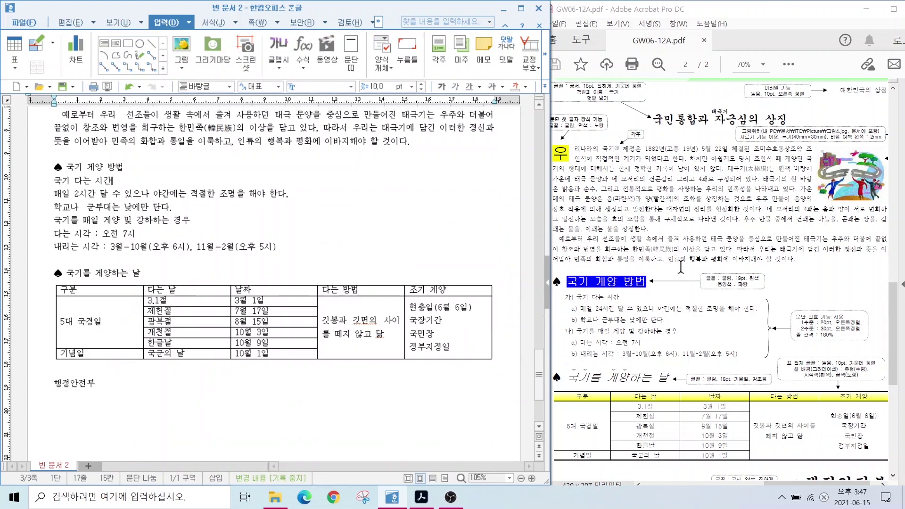
scroll(721, 264, down, 3)
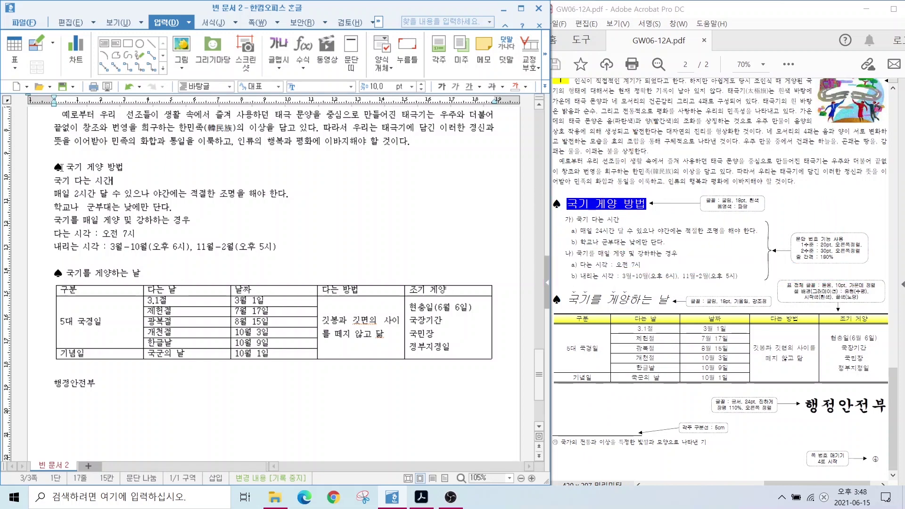
drag(54, 169, 128, 168)
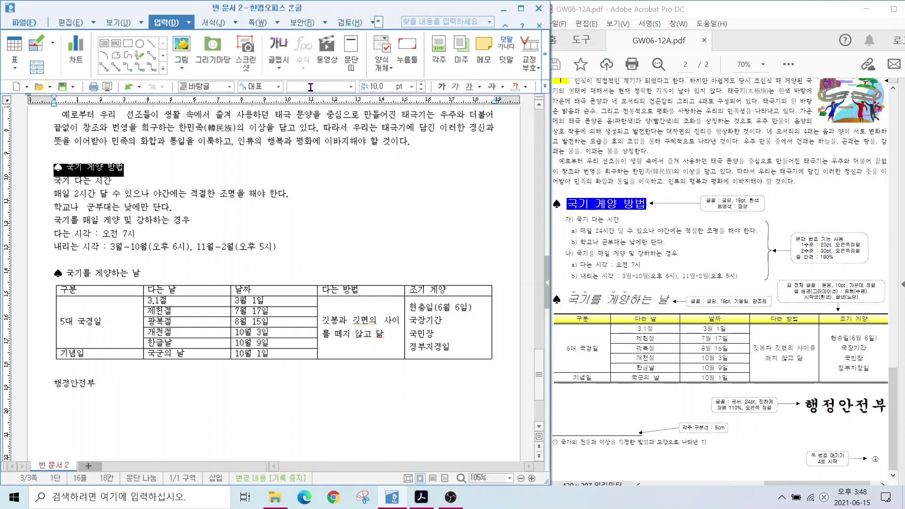
click(350, 87)
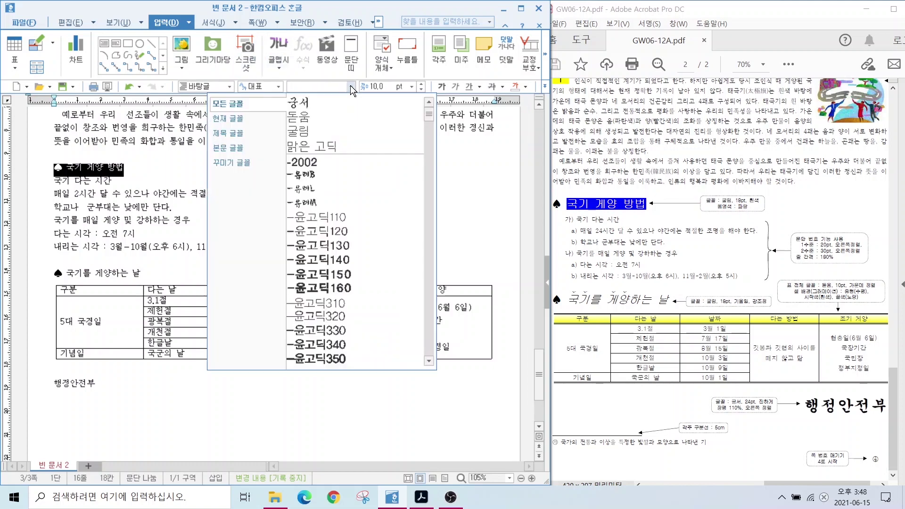
click(311, 130)
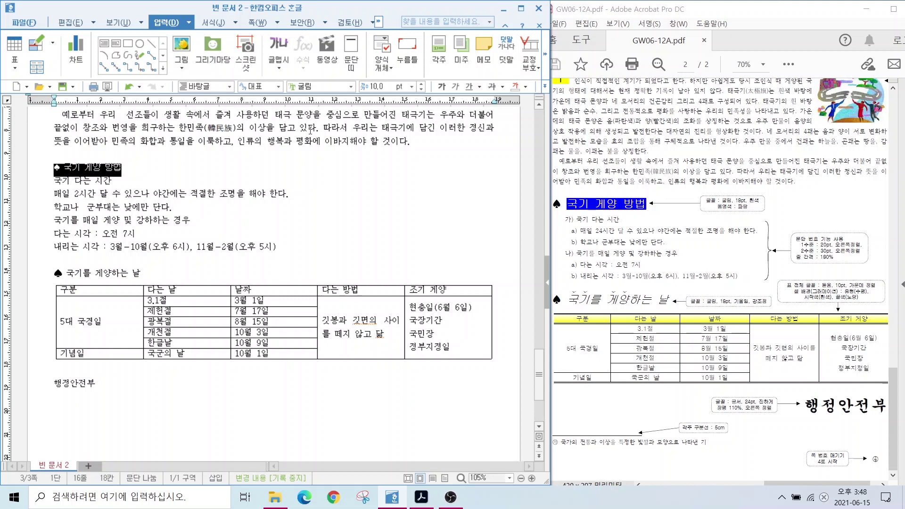
click(384, 86)
text(18)
key(Return)
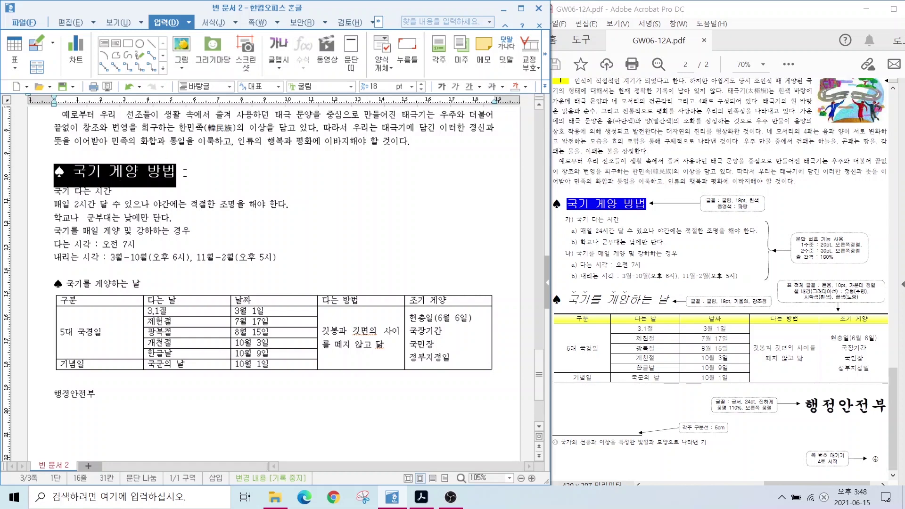
Reselect the heading and apply a toolbar colour, turning it into a black block
click(205, 180)
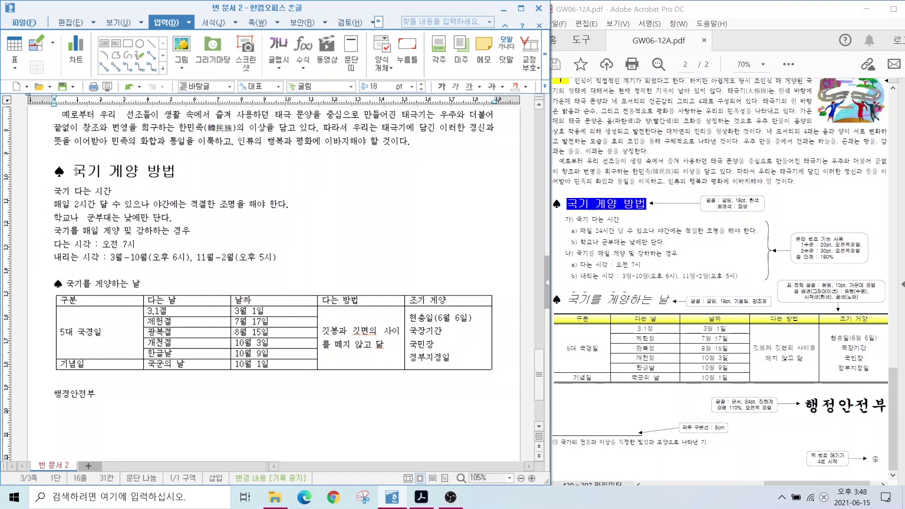
mouse_move(72, 156)
mouse_down()
mouse_move(183, 186)
mouse_move(175, 186)
mouse_up()
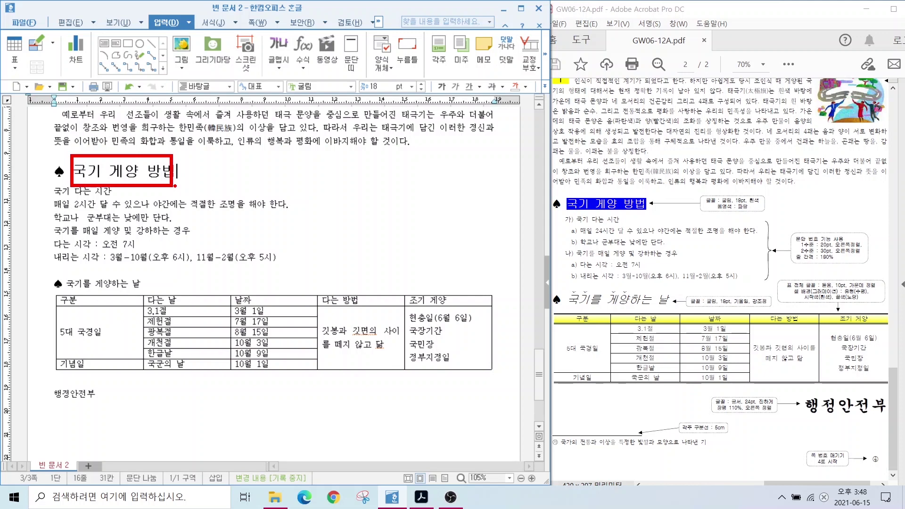
key(Escape)
drag(74, 166, 176, 175)
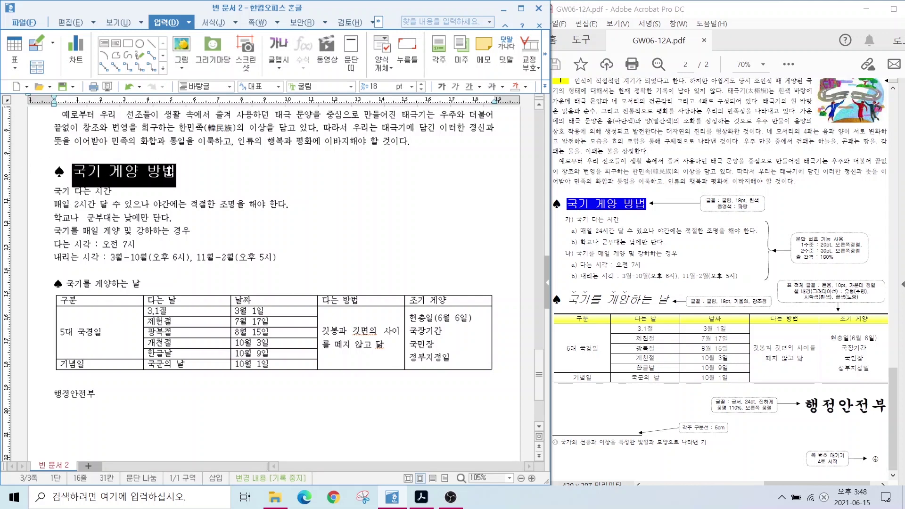
click(516, 87)
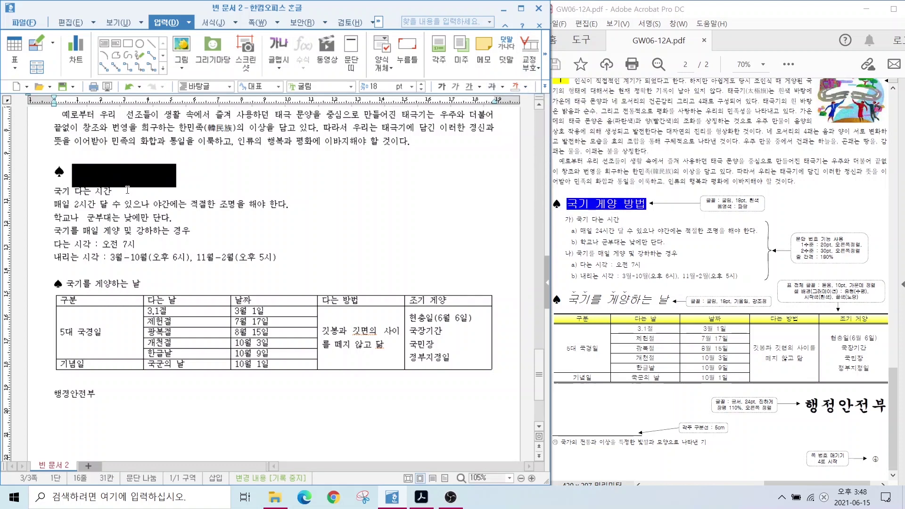
Set the heading's 음영 색 to blue in 글자 모양 so its white text shows
right_click(121, 175)
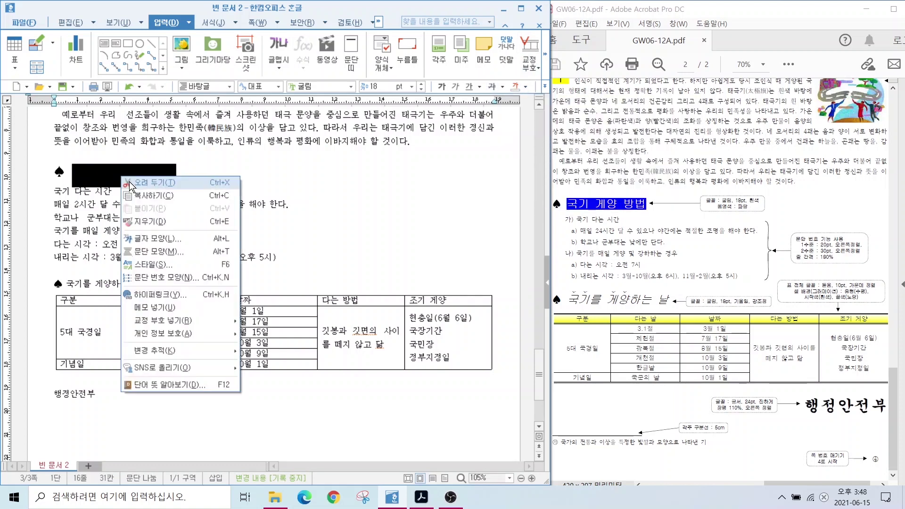
click(143, 238)
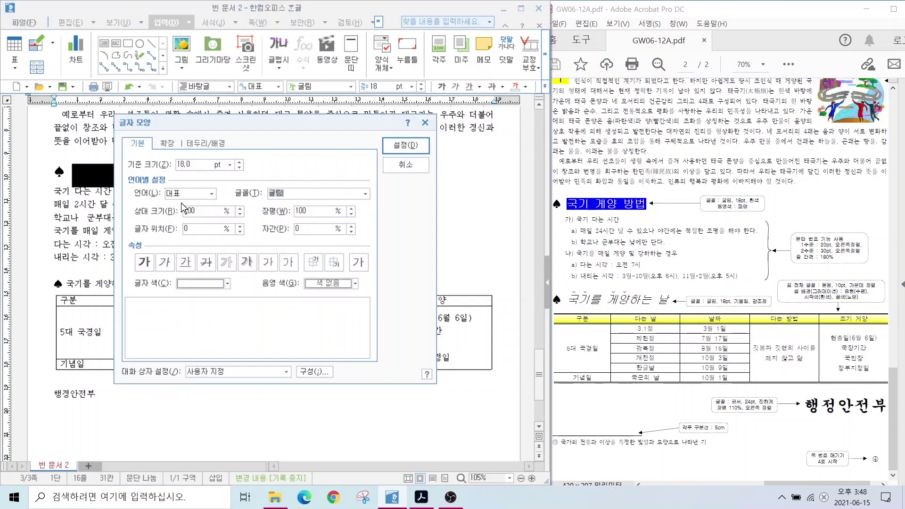
key(alt)
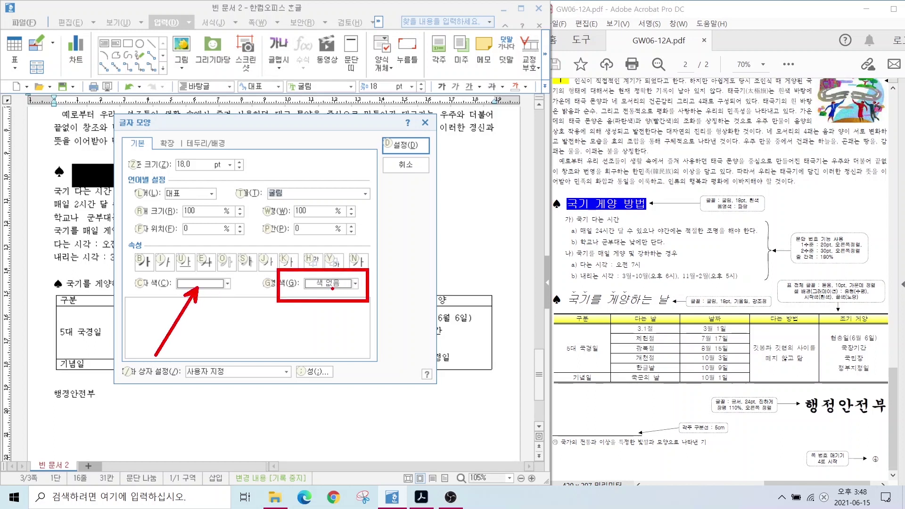
click(340, 283)
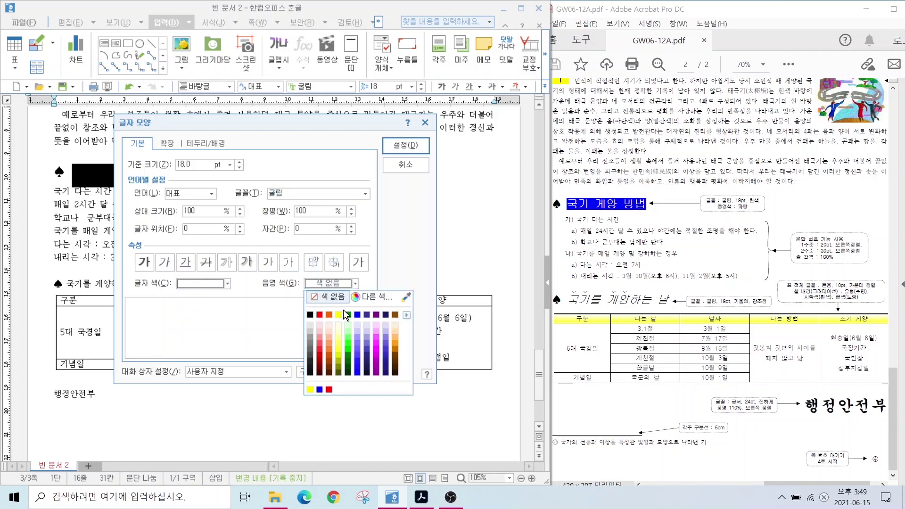
click(357, 314)
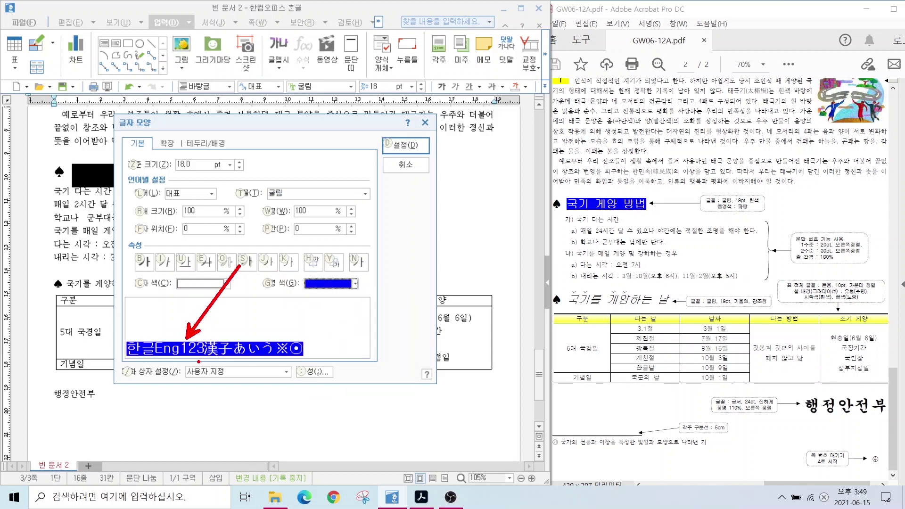
click(405, 144)
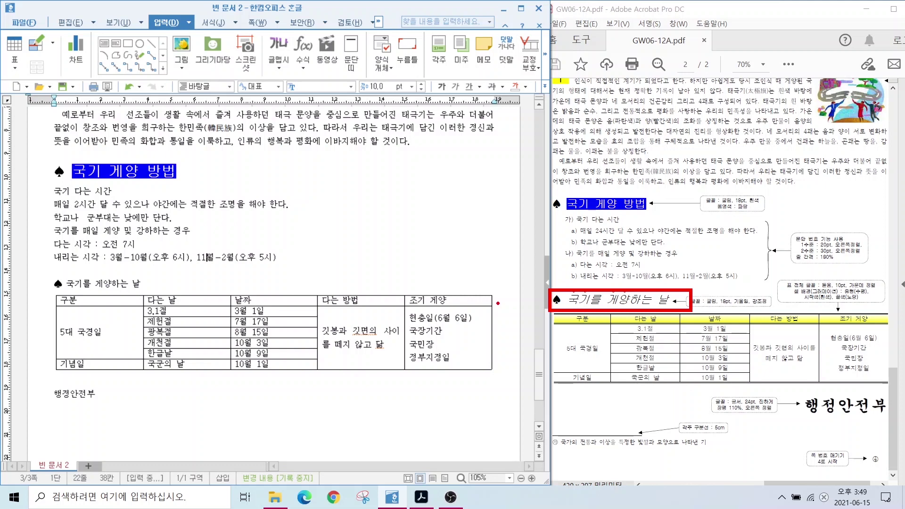
Set the line ♠ 국기를 게양하는 날 to 굴림 at 18 pt
key(Escape)
drag(55, 284, 170, 286)
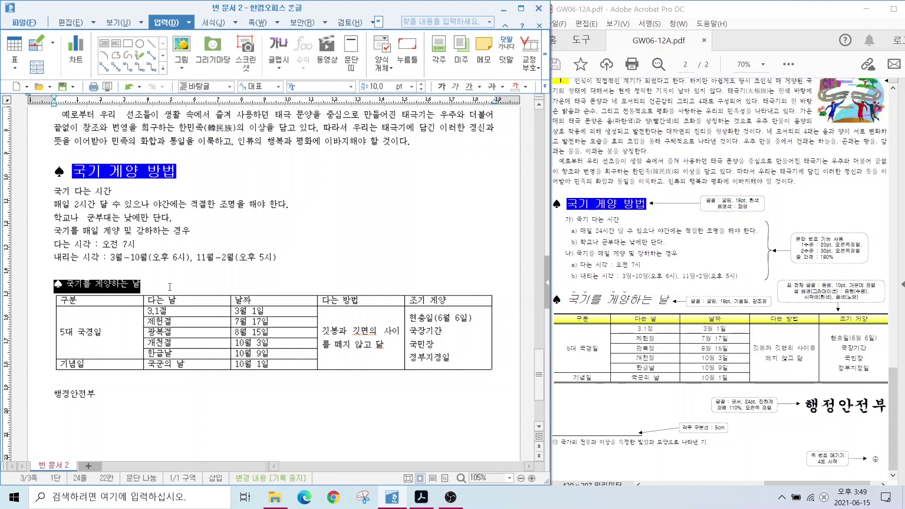
click(354, 88)
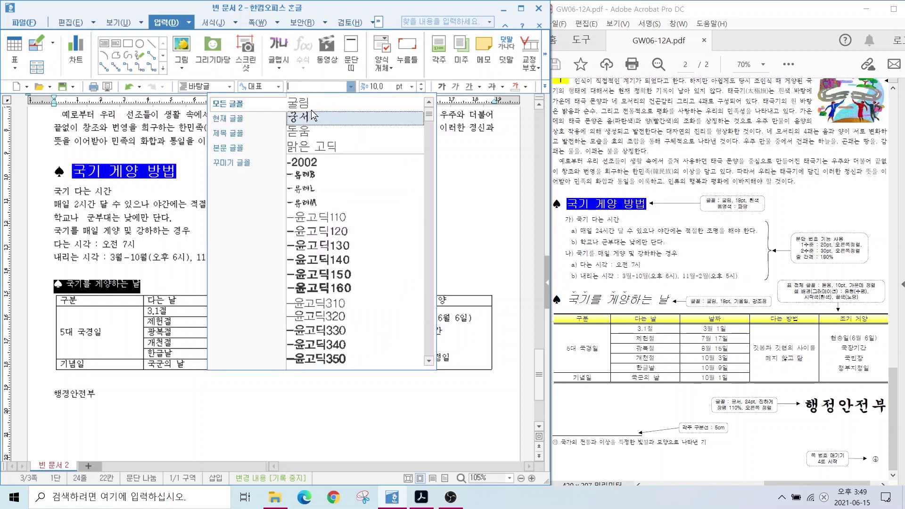
click(338, 109)
click(381, 88)
text(18)
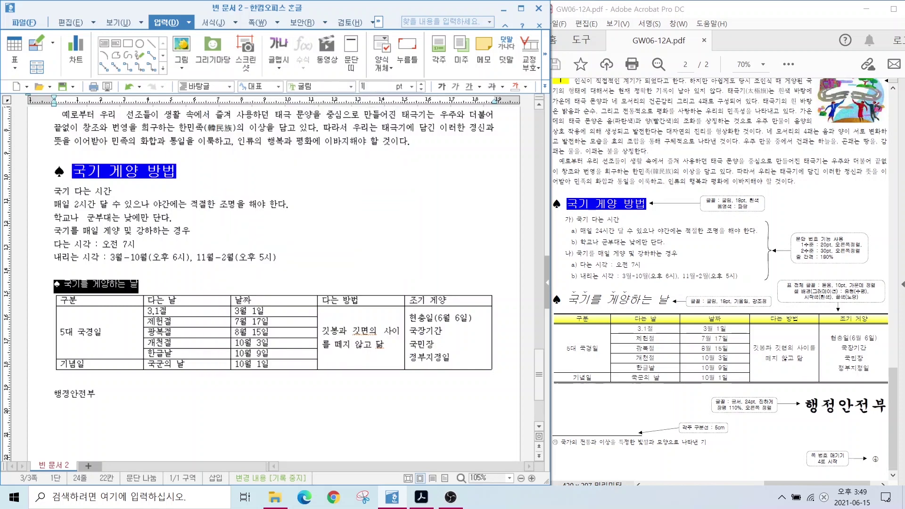
key(Return)
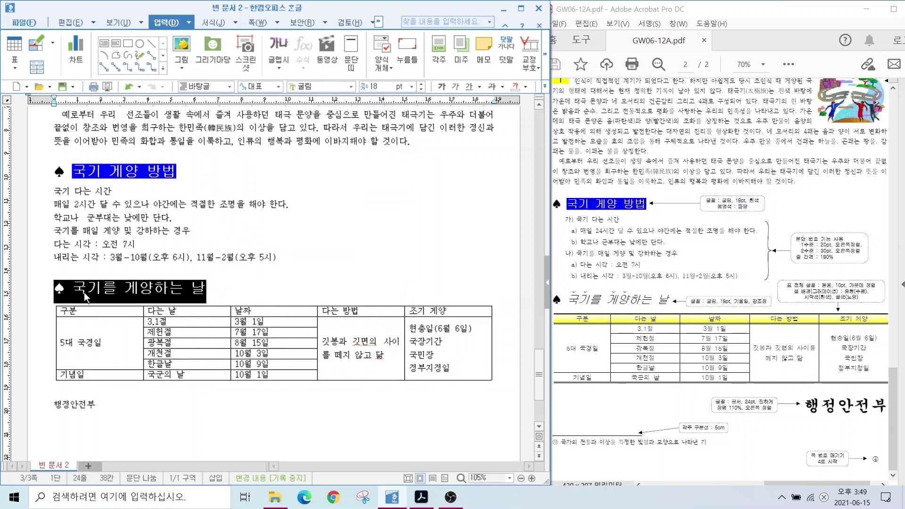
Italicize the heading text 국기를 게양하는 날 and select the word 국기
click(84, 292)
drag(71, 284, 206, 288)
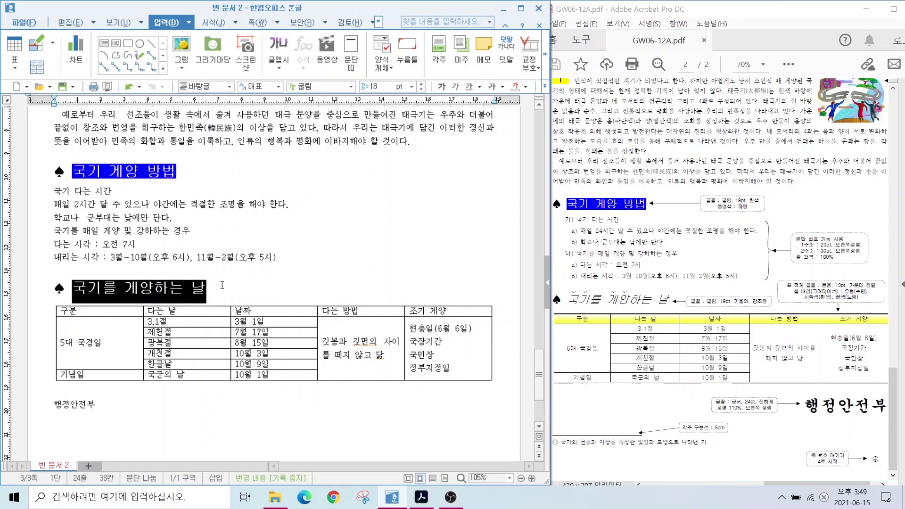
click(455, 87)
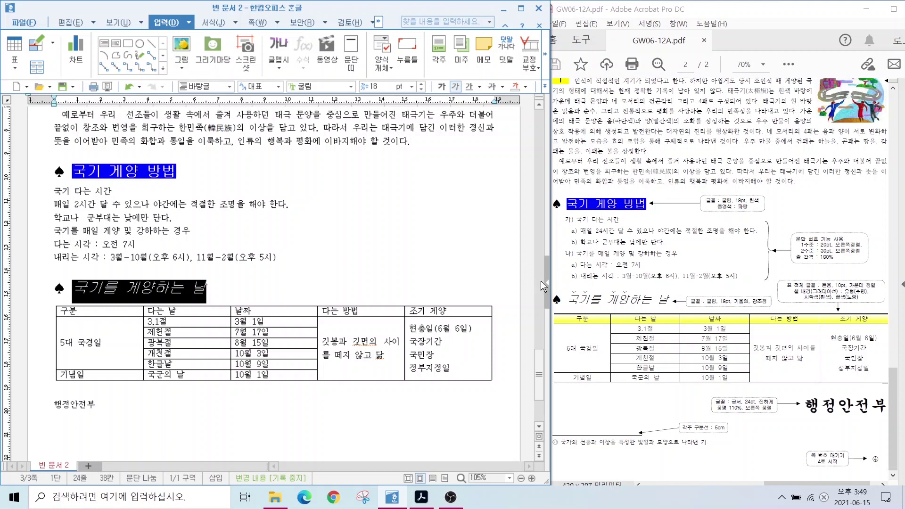
mouse_move(590, 302)
mouse_down()
mouse_move(572, 304)
mouse_move(585, 284)
mouse_move(590, 299)
mouse_move(629, 302)
mouse_move(621, 278)
mouse_move(631, 305)
mouse_up()
key(Left)
drag(76, 287, 102, 286)
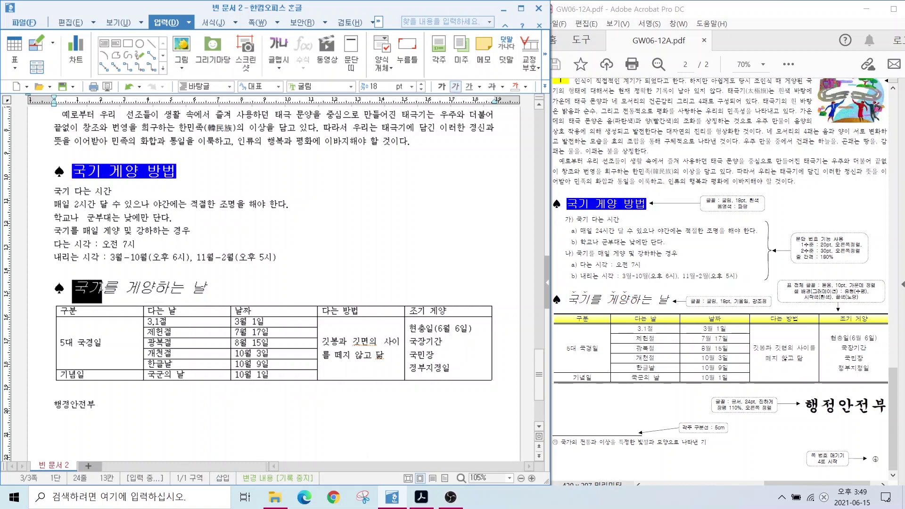
key(F9)
Add a 강조점 emphasis mark above 국기 in the 글자 모양 확장 settings
right_click(86, 292)
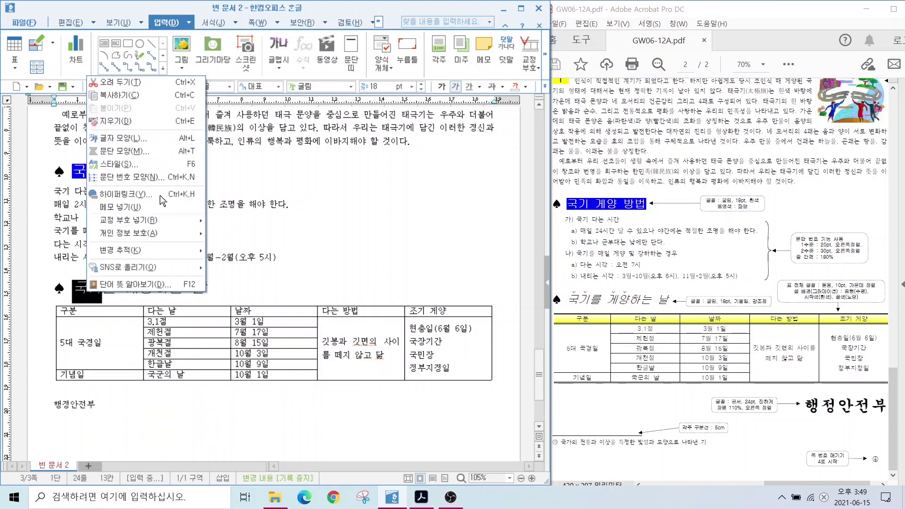
click(124, 138)
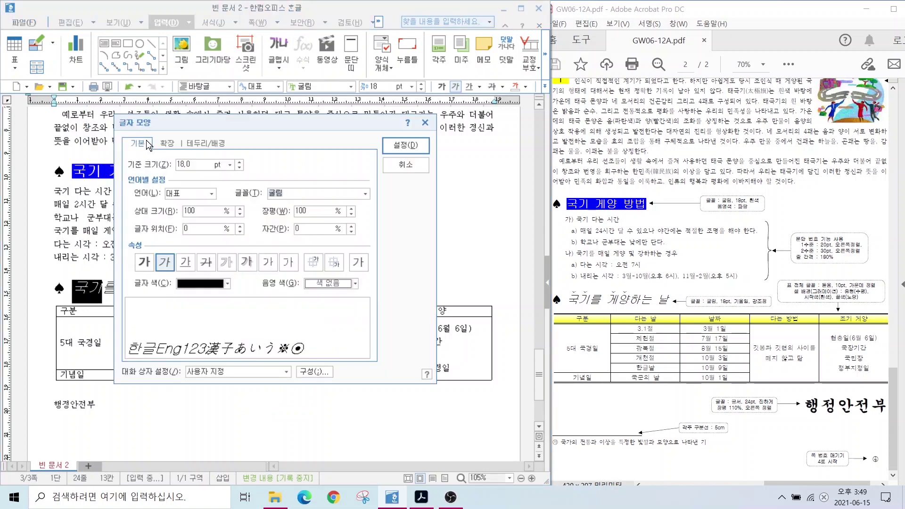
click(167, 143)
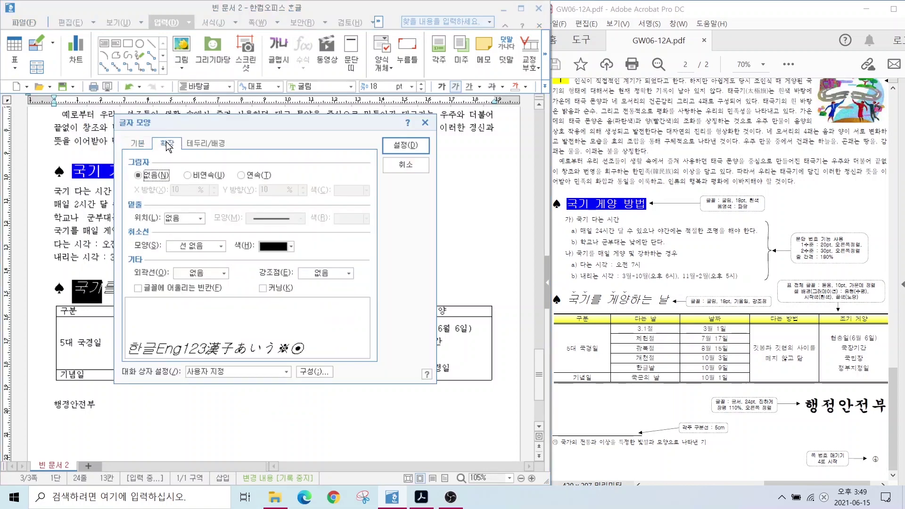
key(alt)
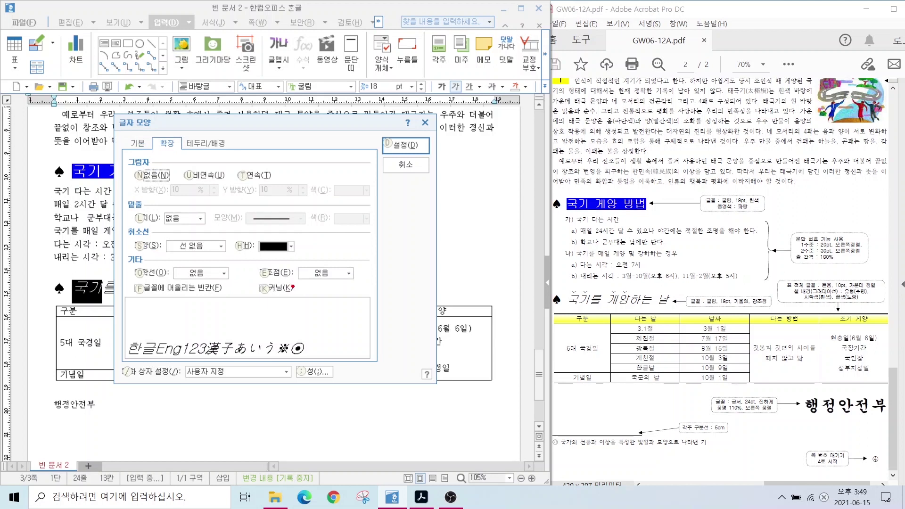
mouse_move(254, 263)
mouse_down()
mouse_move(397, 315)
mouse_move(383, 314)
mouse_up()
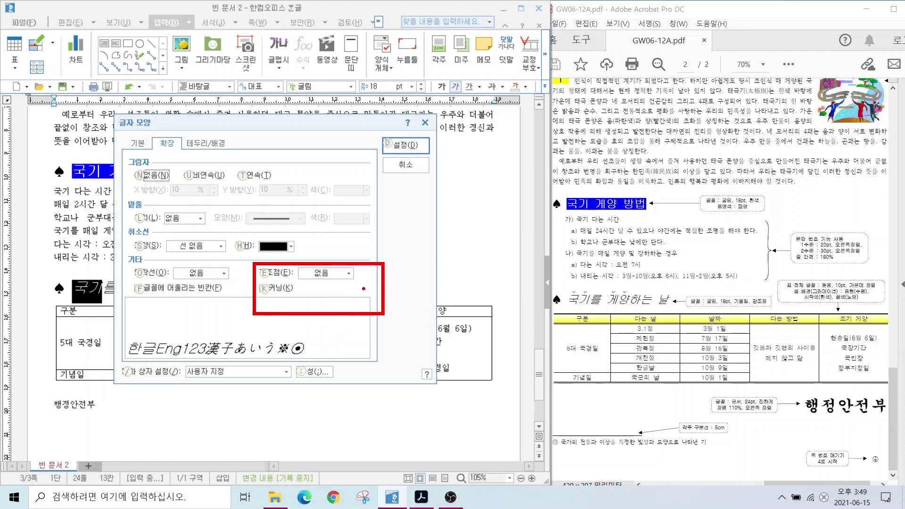
click(323, 274)
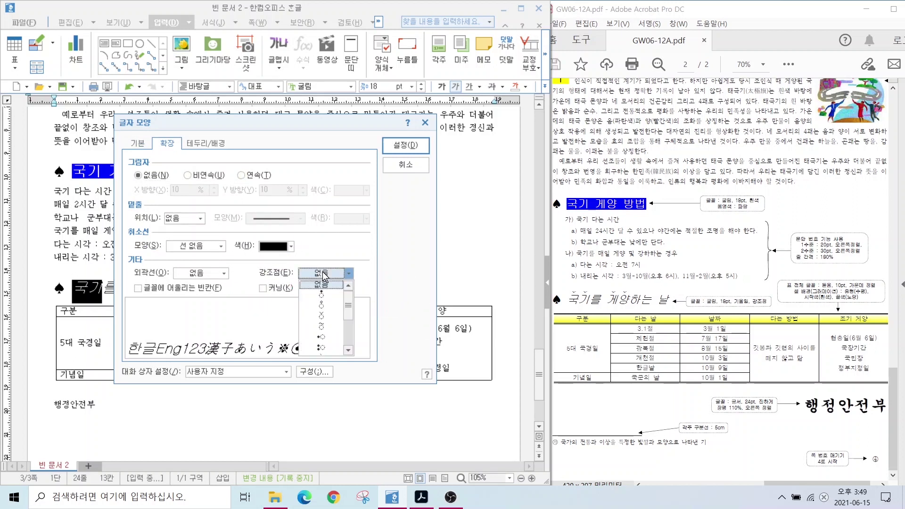
click(321, 315)
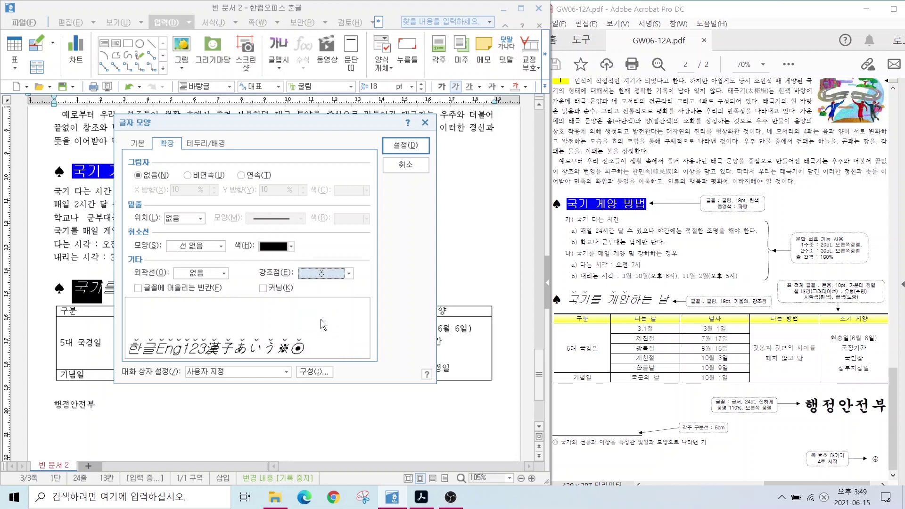
click(403, 146)
click(176, 264)
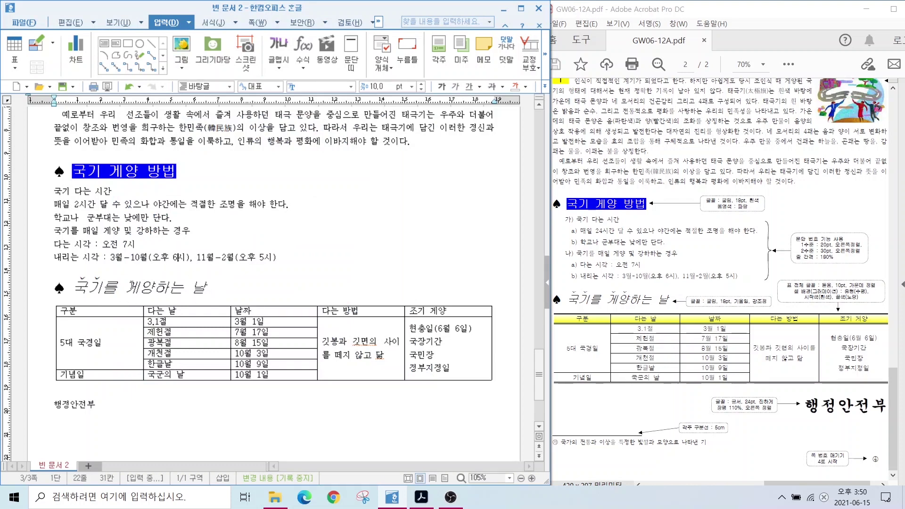
Add the ˘ emphasis mark above 게양 as well
drag(154, 288, 124, 290)
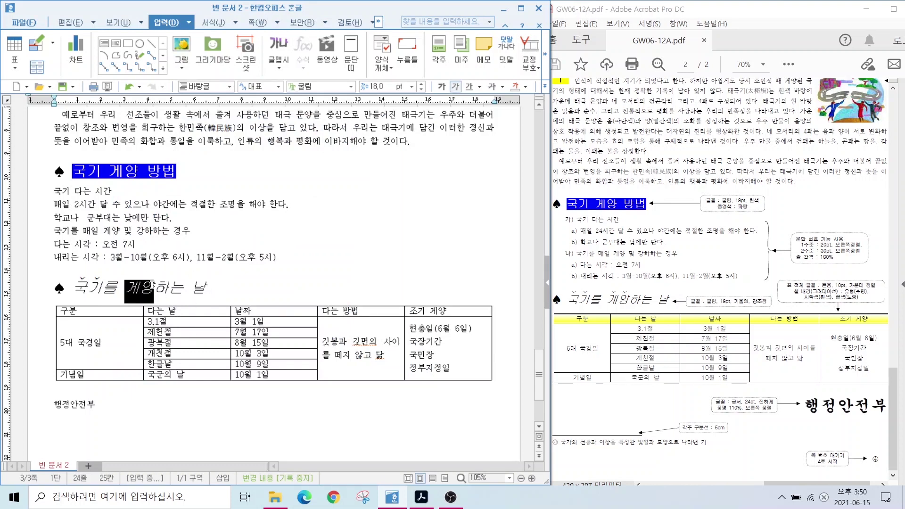
right_click(123, 291)
click(182, 134)
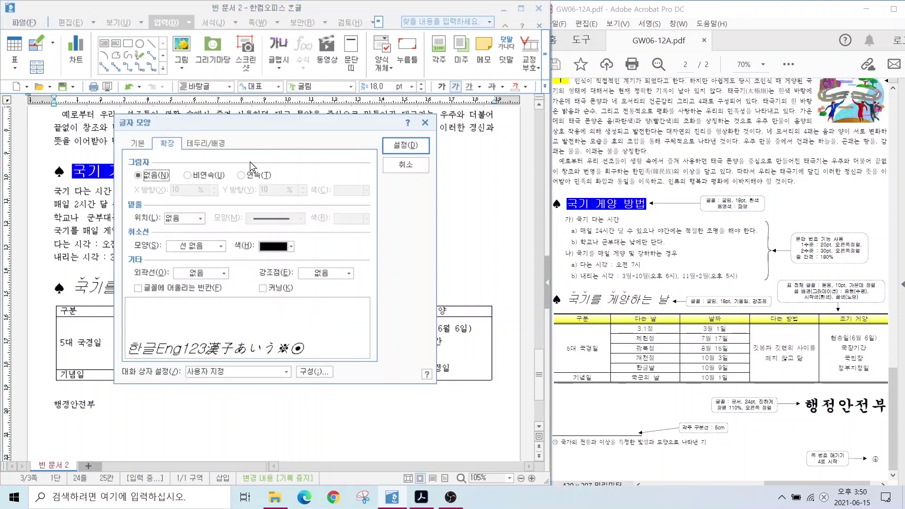
click(304, 273)
click(322, 314)
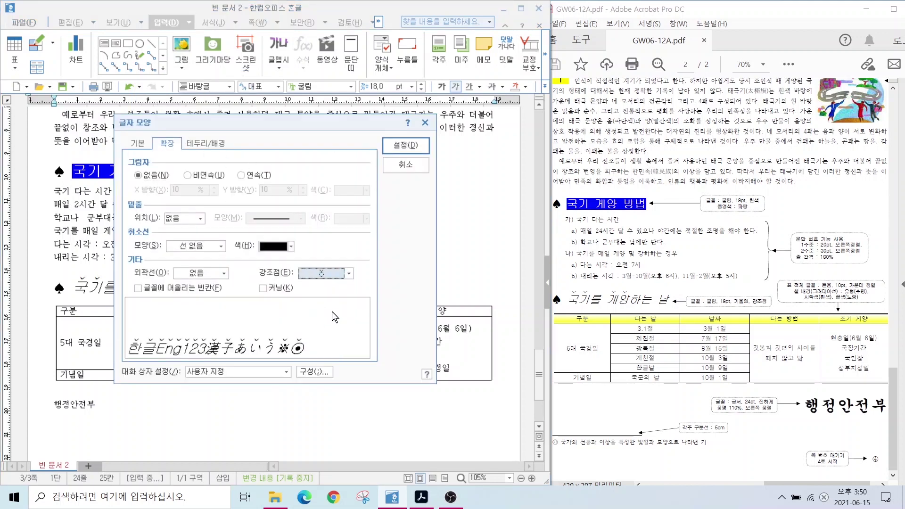
click(396, 145)
click(254, 292)
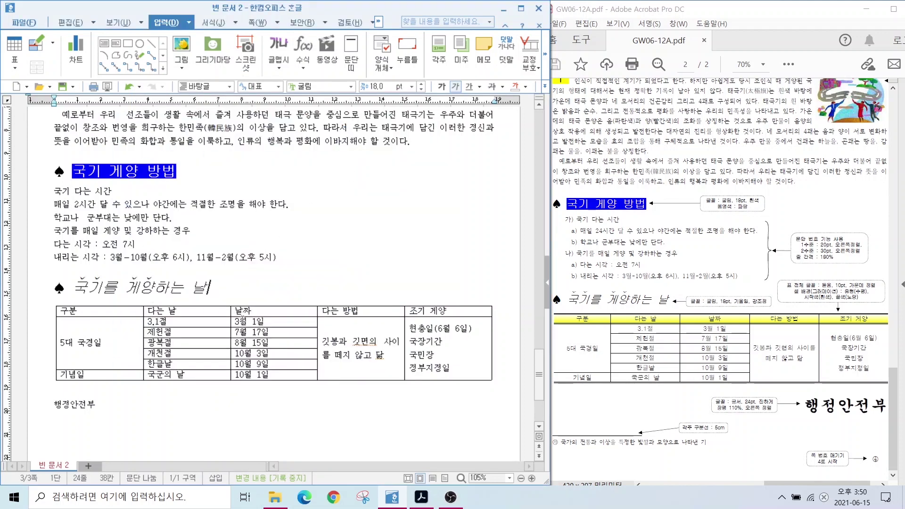
Select the six lines from 국기 다는 시간 onward and choose the 가) a) (1) numbering style
drag(54, 191, 300, 256)
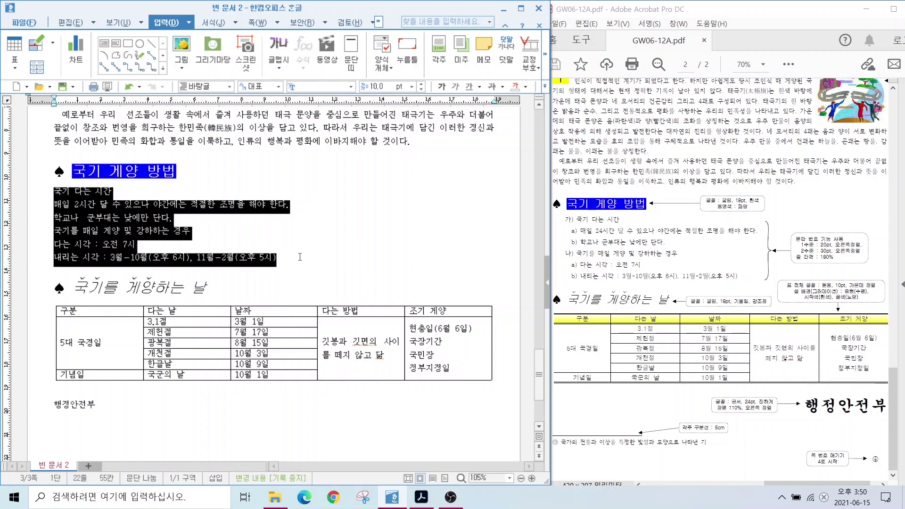
right_click(88, 229)
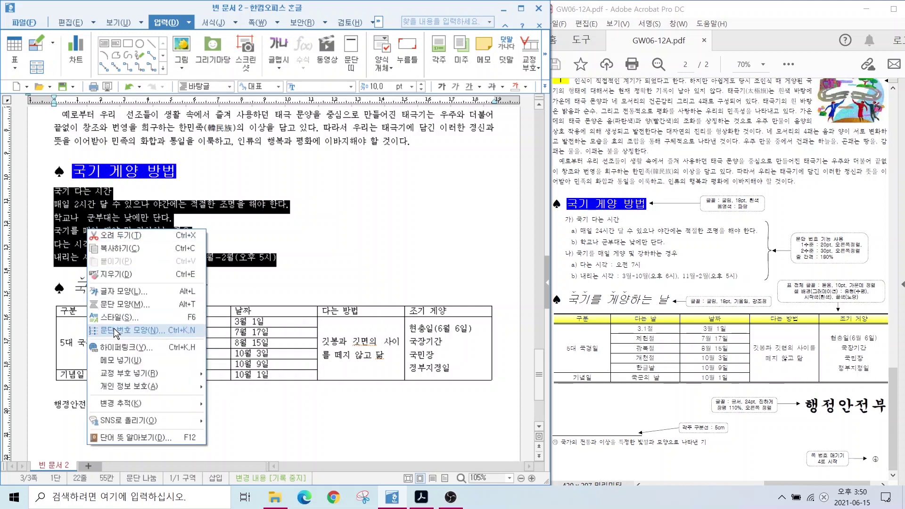
click(115, 332)
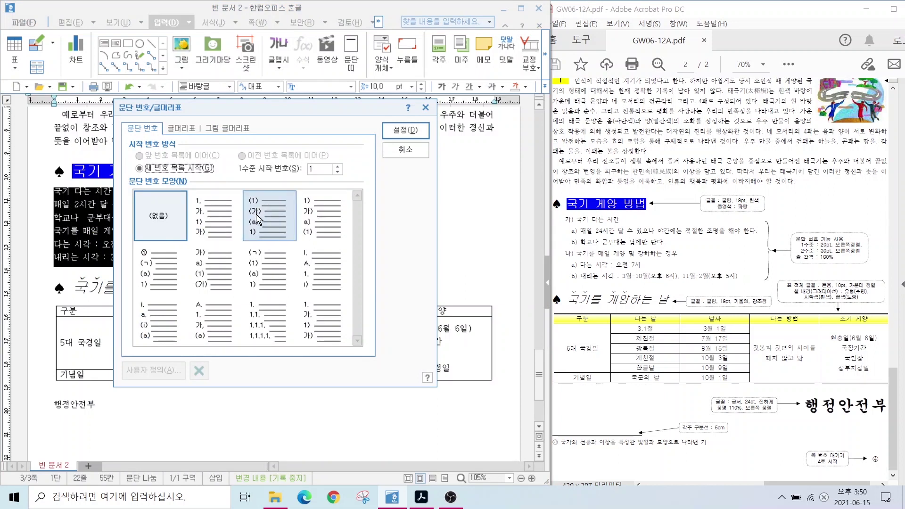
key(alt)
mouse_move(581, 225)
mouse_down()
mouse_move(557, 233)
mouse_move(597, 262)
mouse_up()
key(Escape)
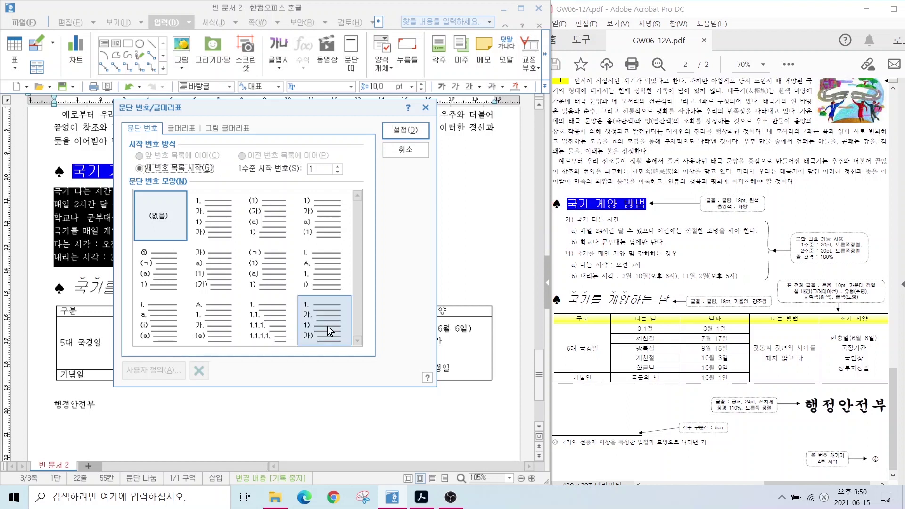
key(ctrl)
click(202, 264)
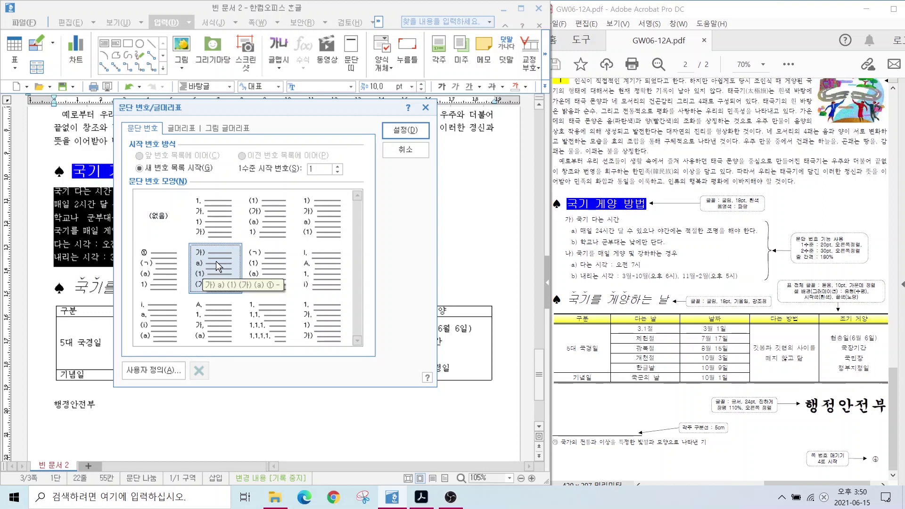
key(alt+2)
drag(189, 228, 188, 329)
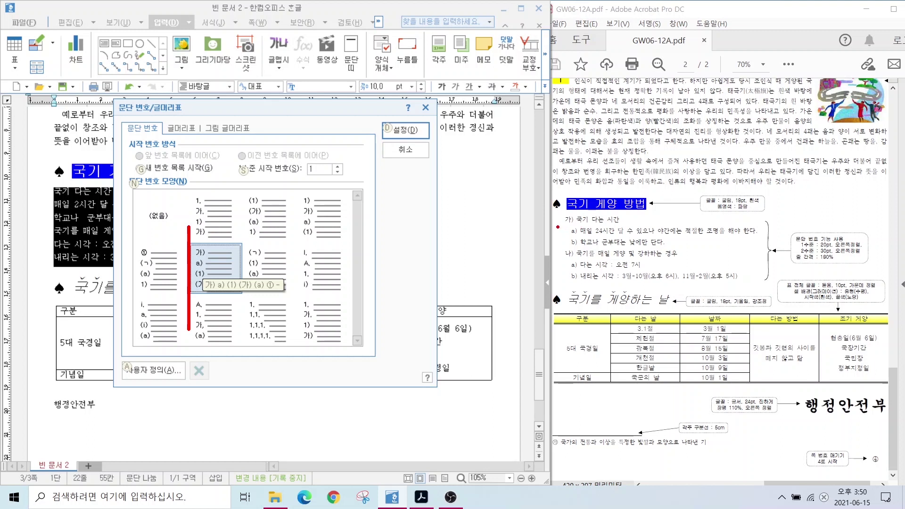
drag(558, 198, 559, 307)
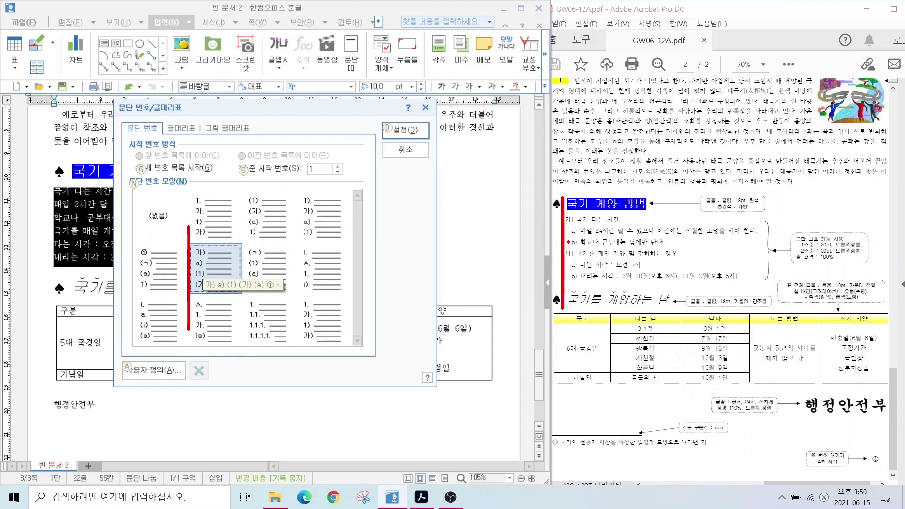
drag(573, 222, 573, 309)
key(Escape)
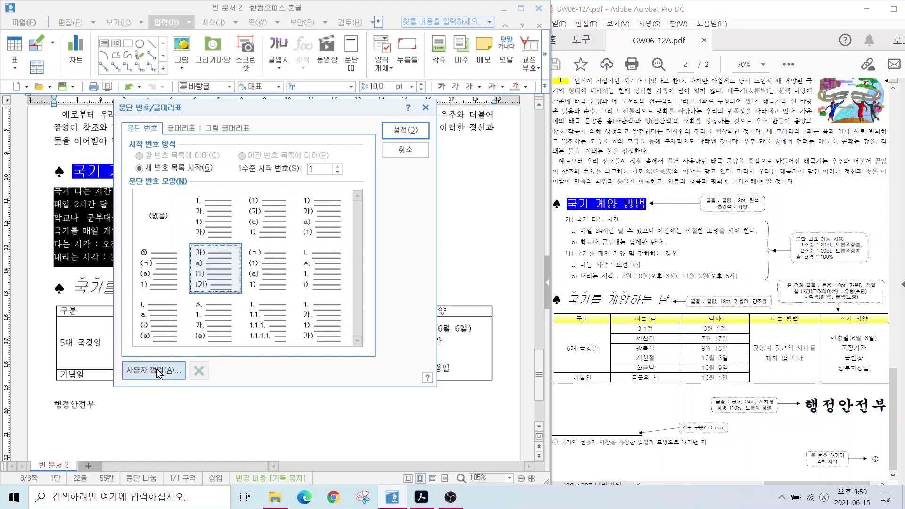
In the custom numbering shape, give level 1 (가) a number width of 20, right-aligned
click(157, 369)
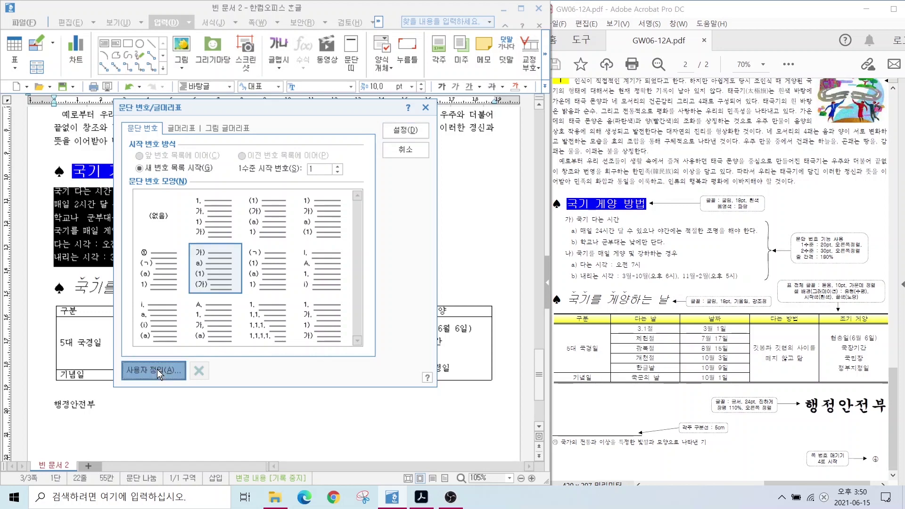
key(alt)
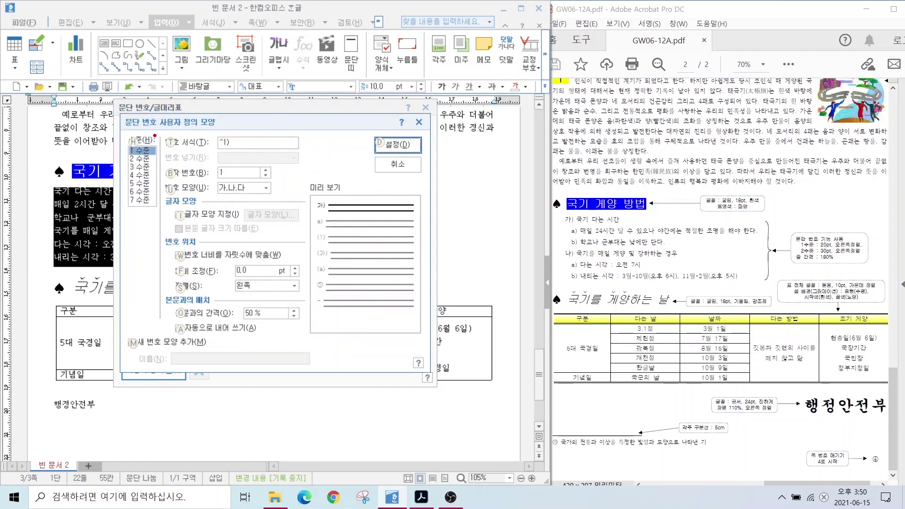
drag(119, 133, 166, 159)
drag(194, 125, 248, 155)
drag(210, 181, 268, 199)
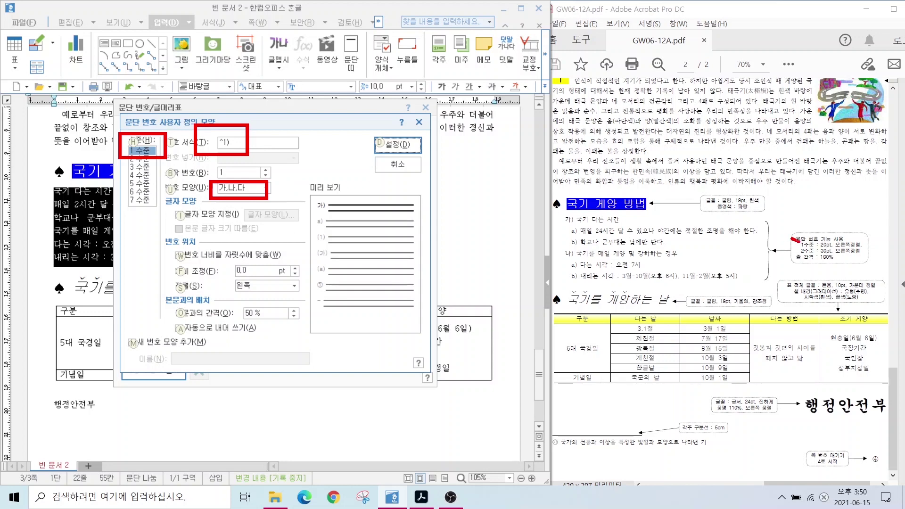
drag(793, 240, 745, 212)
drag(812, 250, 872, 250)
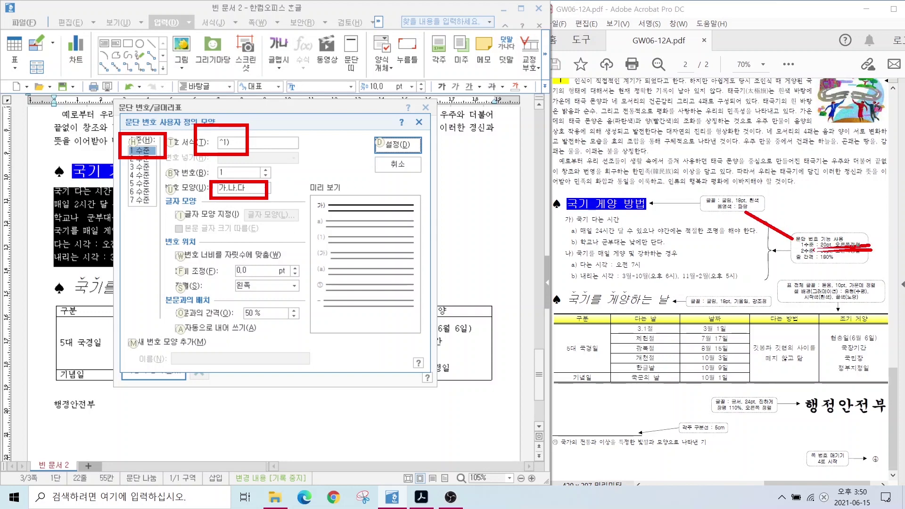
drag(814, 250, 872, 249)
key(Escape)
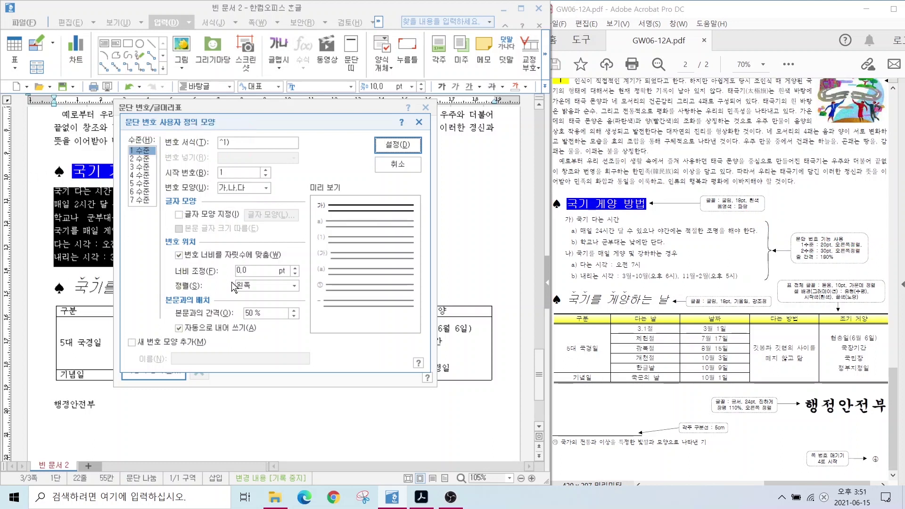
drag(260, 269, 224, 270)
text(20)
click(250, 286)
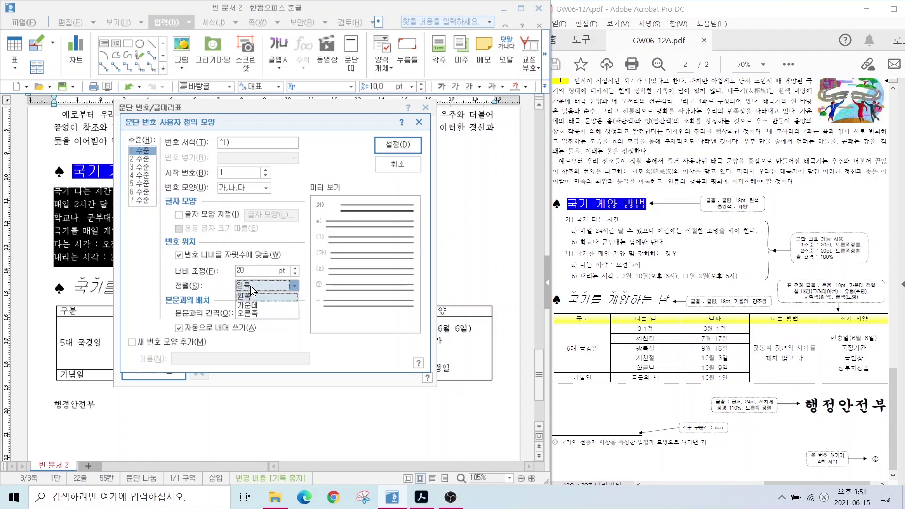
click(258, 315)
key(alt)
mouse_move(335, 209)
mouse_down()
mouse_move(295, 216)
mouse_move(353, 194)
mouse_move(323, 222)
mouse_up()
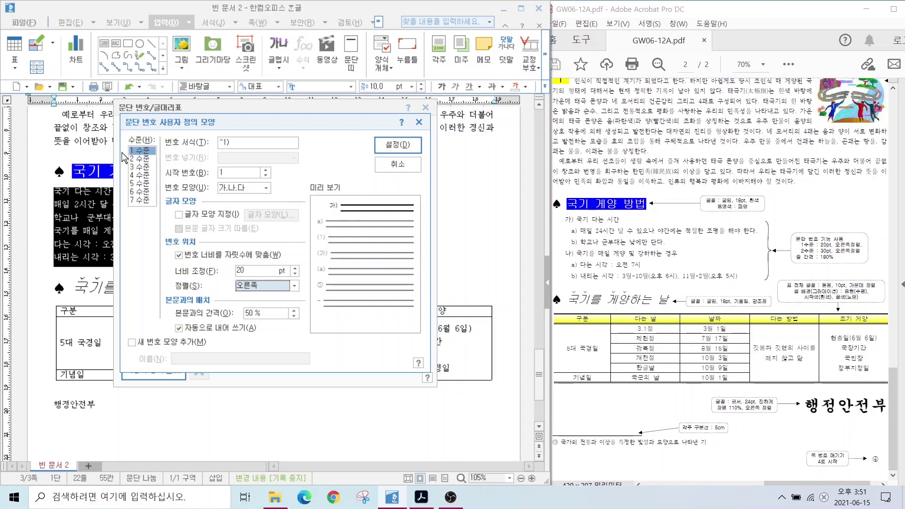
Give level 2 (a) a number width of 30, right-aligned, and apply the custom numbering
click(136, 161)
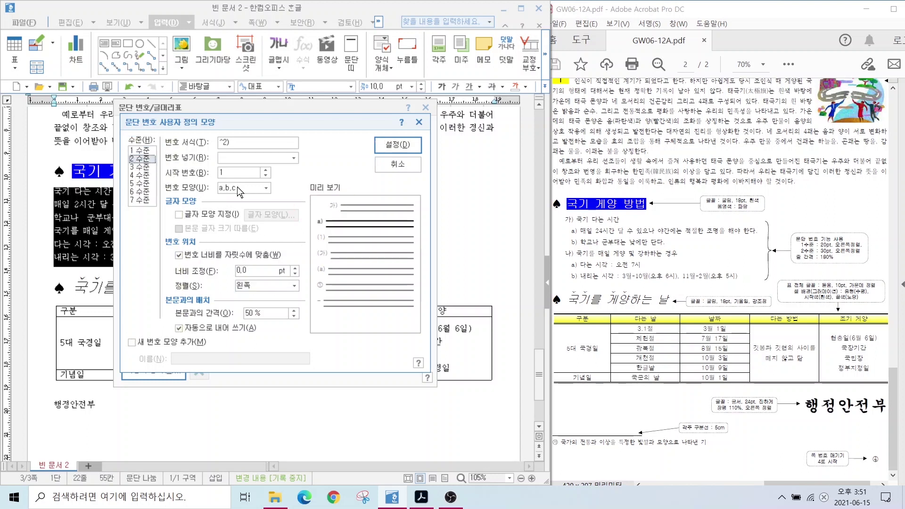
key(alt+2)
mouse_move(244, 147)
mouse_down()
mouse_move(193, 147)
mouse_move(235, 160)
mouse_up()
mouse_move(244, 197)
mouse_down()
mouse_move(210, 183)
mouse_move(247, 207)
mouse_up()
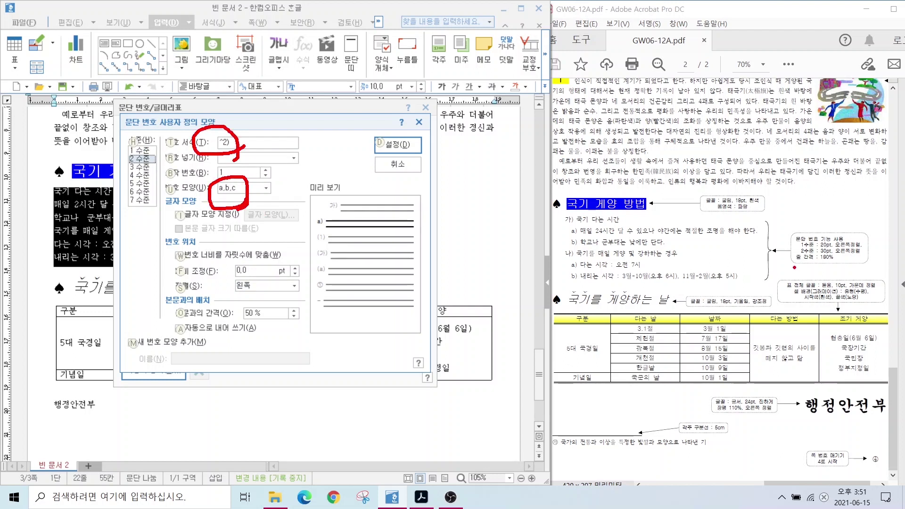
drag(797, 257, 872, 257)
key(Escape)
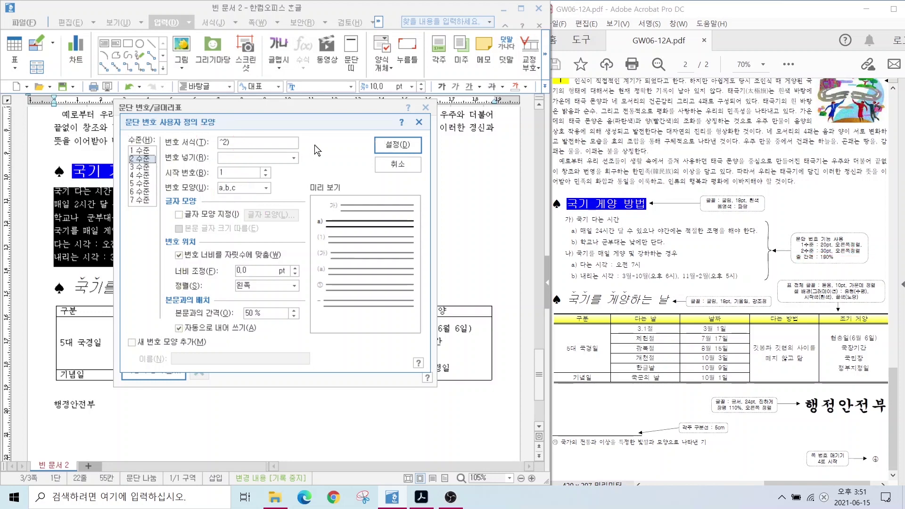
double_click(254, 271)
text(30)
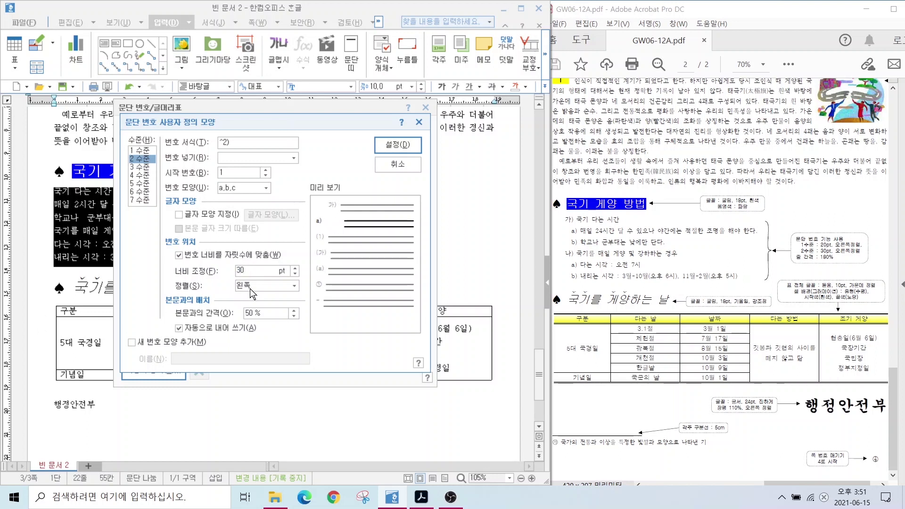
click(249, 286)
click(250, 313)
key(alt)
mouse_move(351, 223)
mouse_down()
mouse_move(304, 231)
mouse_move(323, 210)
mouse_move(353, 219)
mouse_move(352, 230)
mouse_up()
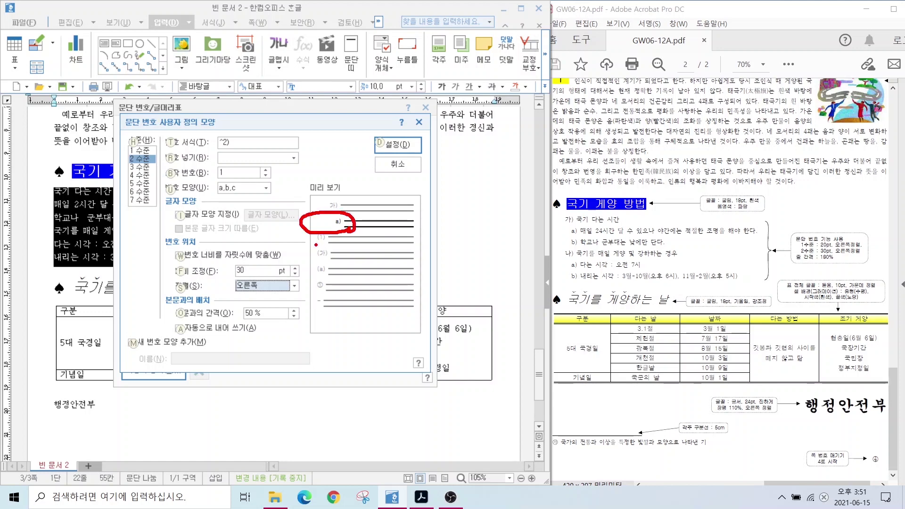
click(391, 142)
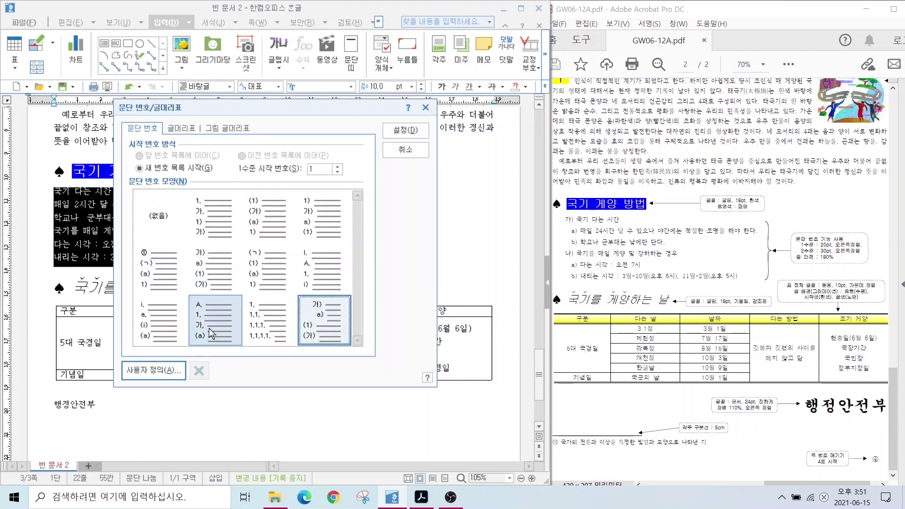
key(Return)
Demote the 나) and 다) lines to second-level sub-items a) and b)
click(101, 215)
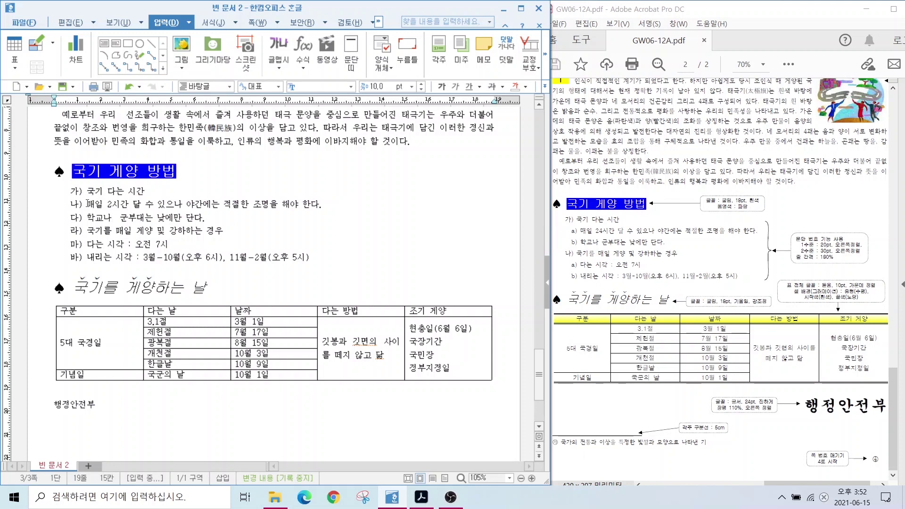
drag(87, 203, 239, 221)
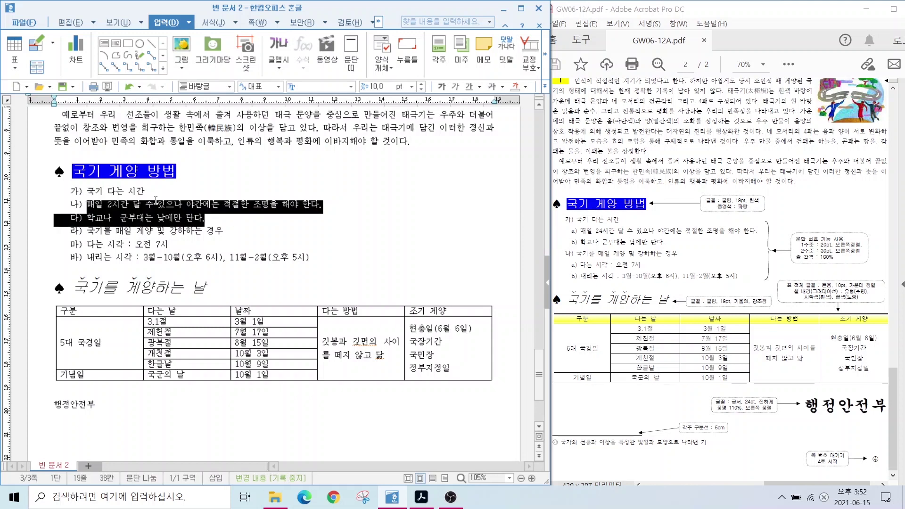
click(206, 25)
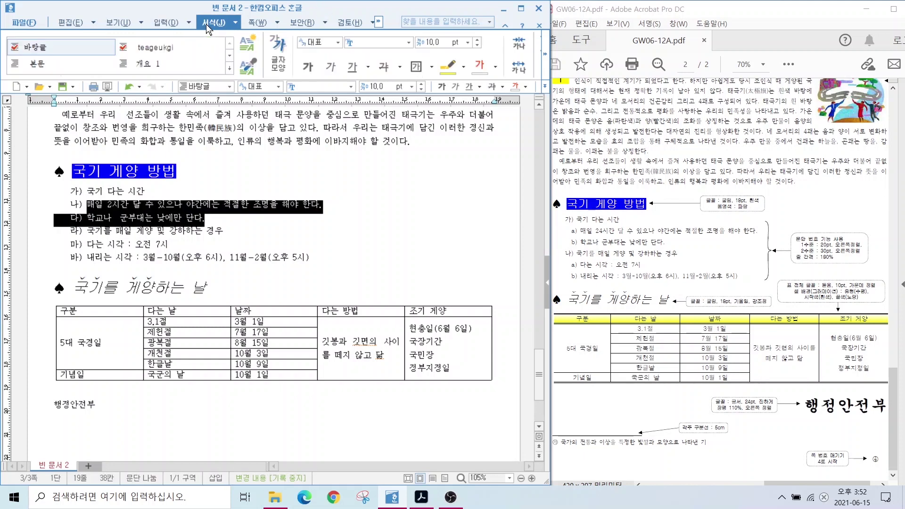
click(545, 55)
click(544, 56)
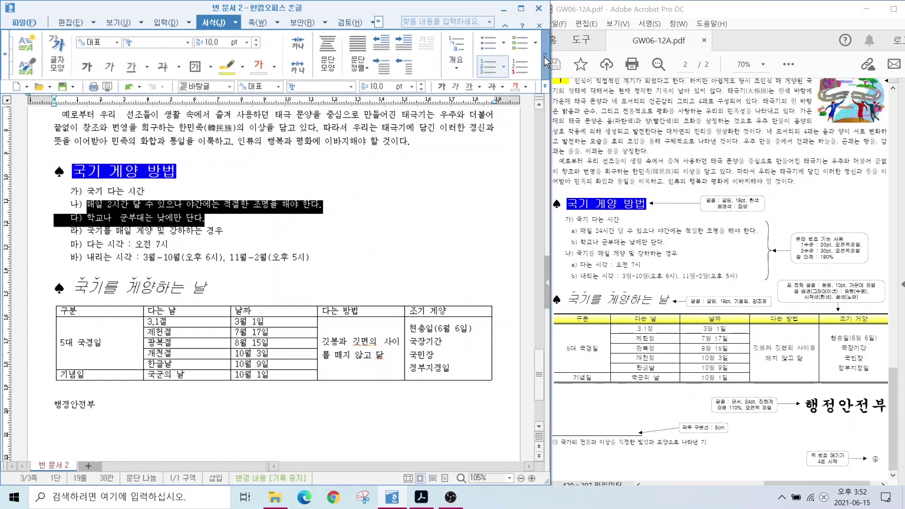
click(544, 57)
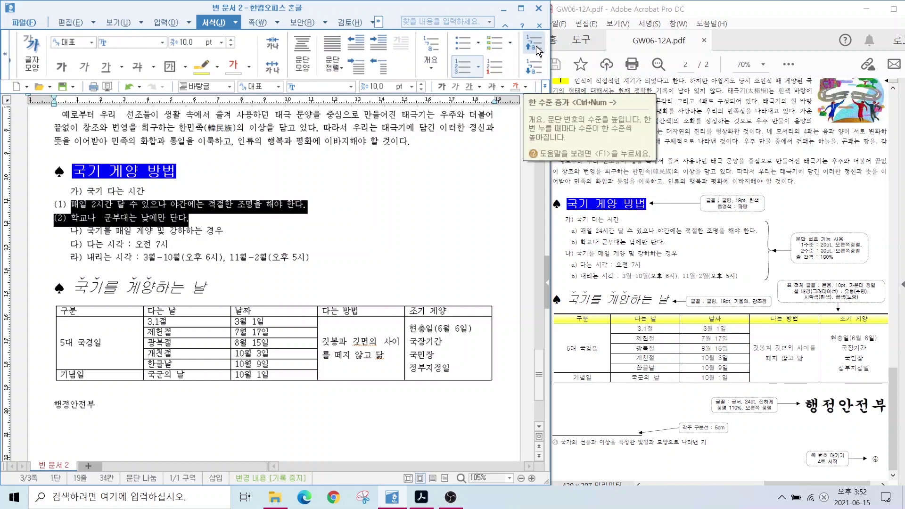
click(535, 46)
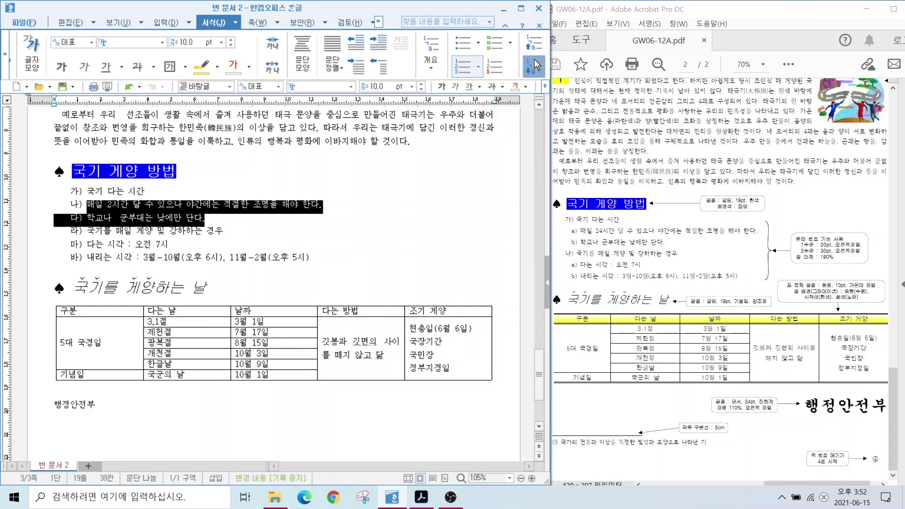
click(534, 58)
click(533, 58)
click(535, 49)
click(535, 49)
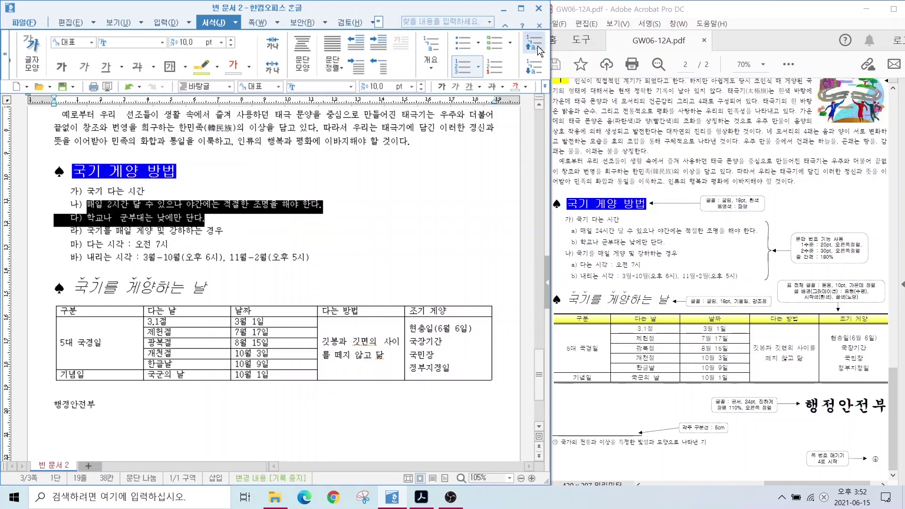
click(536, 66)
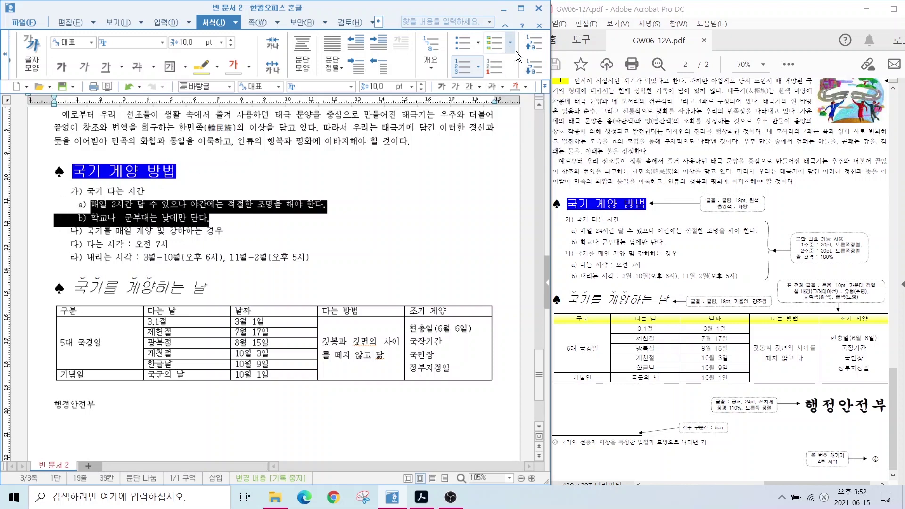
click(535, 66)
click(536, 66)
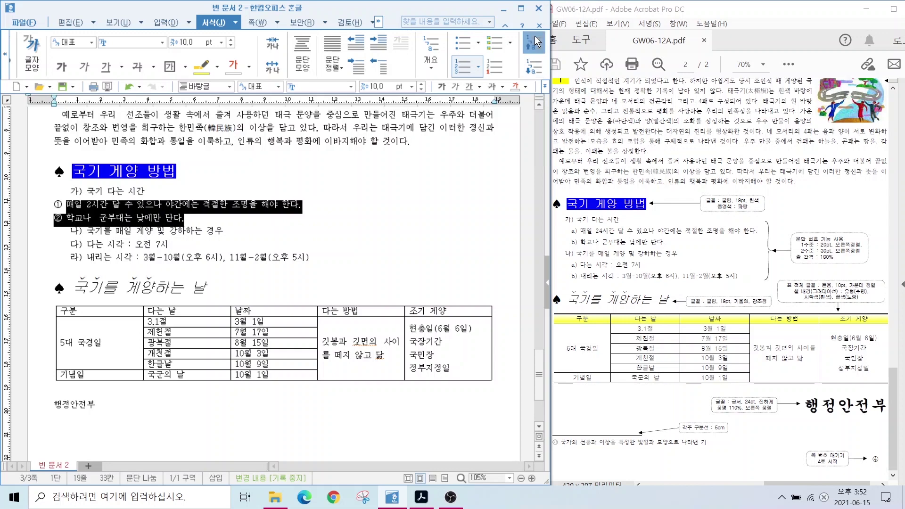
click(534, 42)
click(535, 42)
click(534, 41)
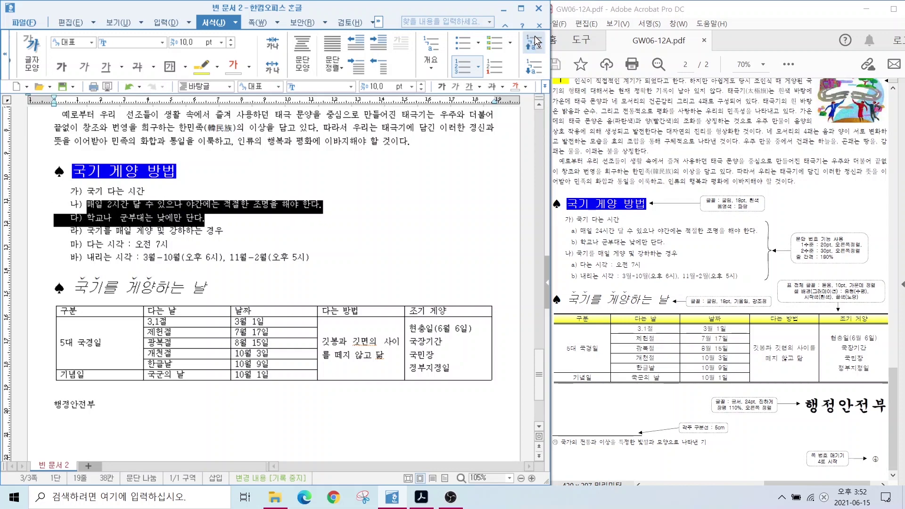
click(536, 70)
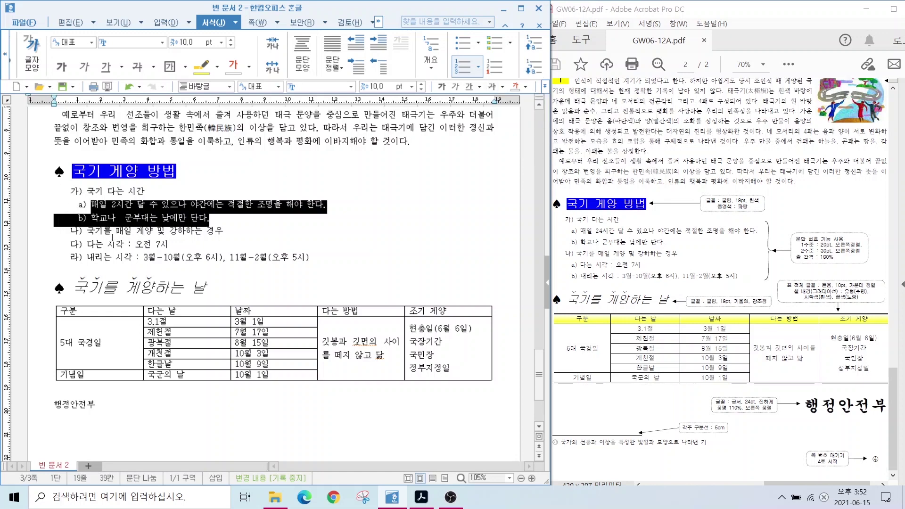
click(179, 273)
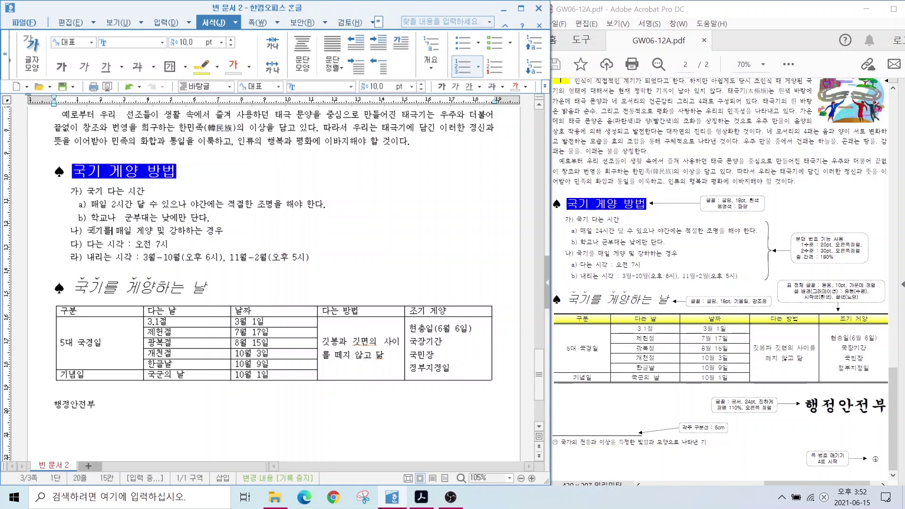
Make the 다) and 라) time lines second-level sub-items a) and b) too
drag(89, 243, 150, 263)
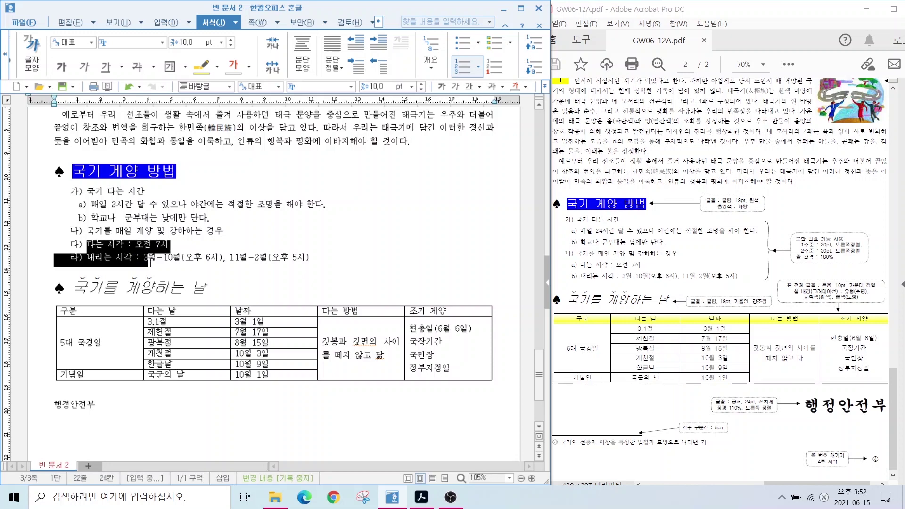
click(534, 66)
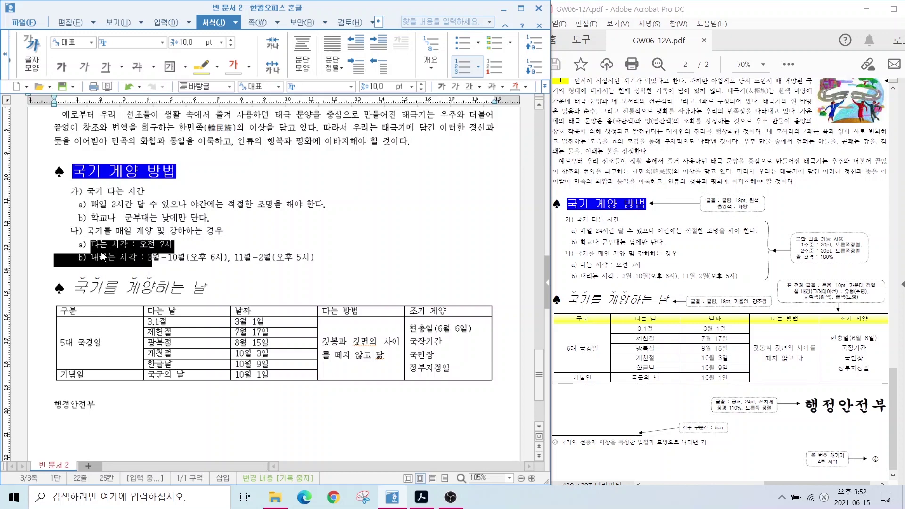
click(133, 219)
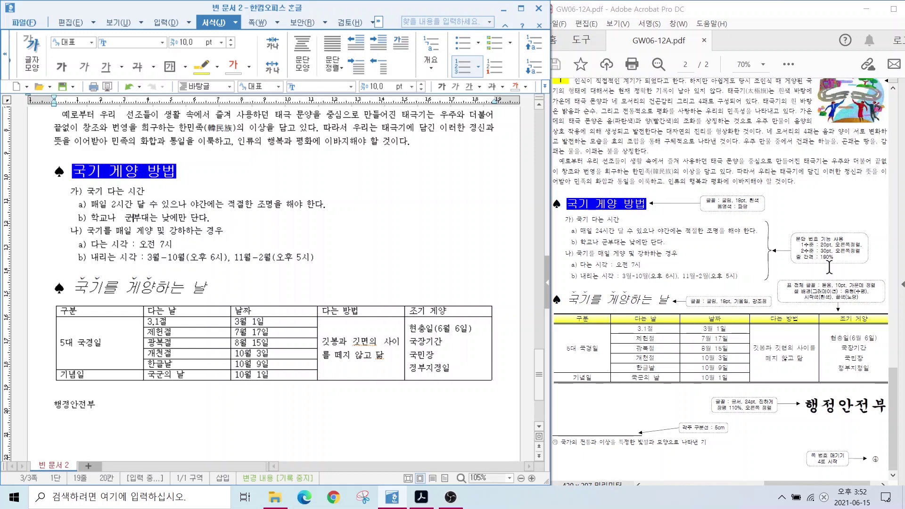
drag(782, 231, 874, 267)
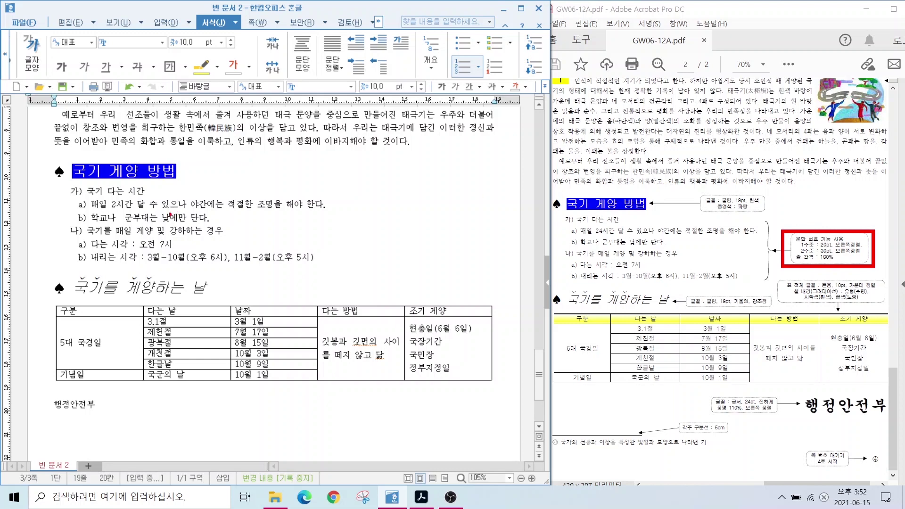
drag(826, 261, 864, 324)
key(Escape)
Set 180% line spacing on the whole numbered list and move down into the table
drag(87, 191, 314, 257)
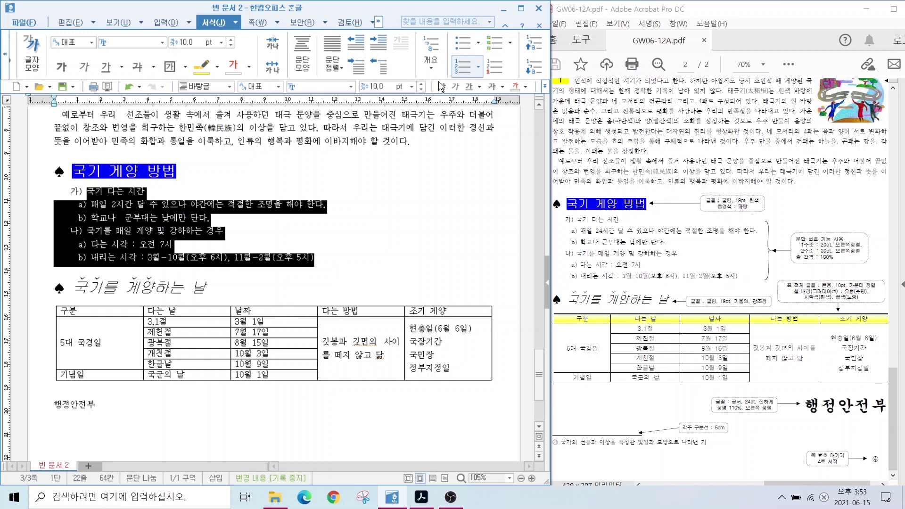
click(544, 86)
click(562, 184)
text(180)
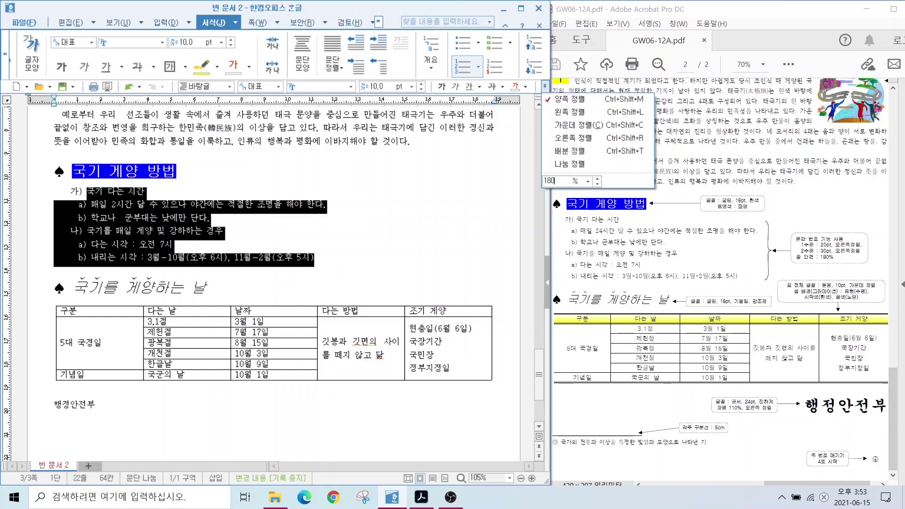
key(Return)
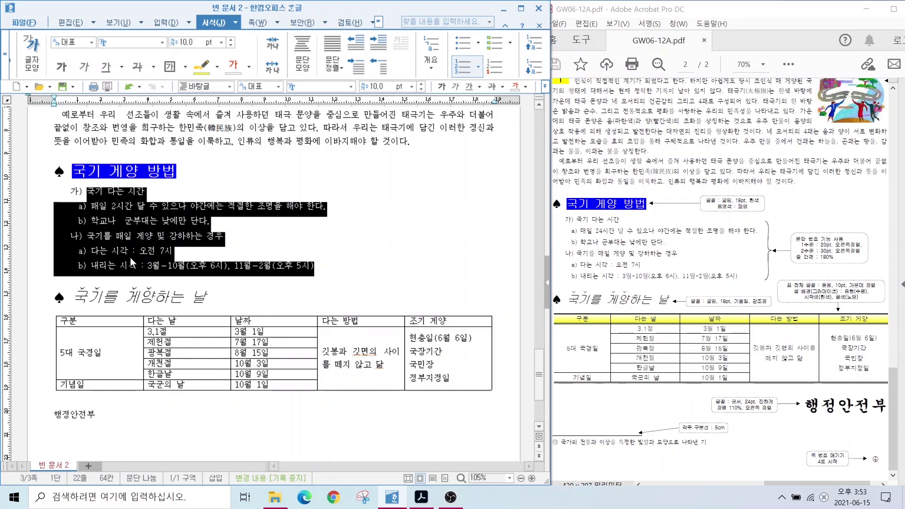
click(155, 300)
scroll(109, 228, down, 3)
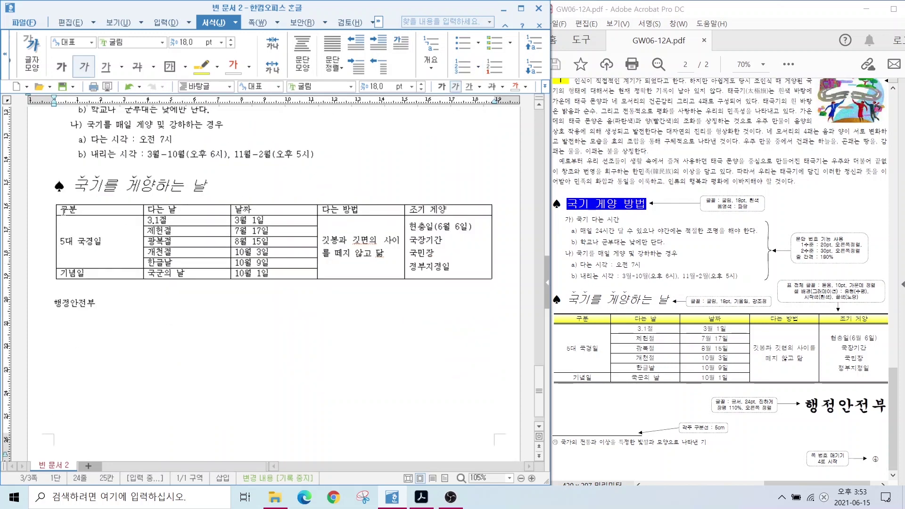
key(Down)
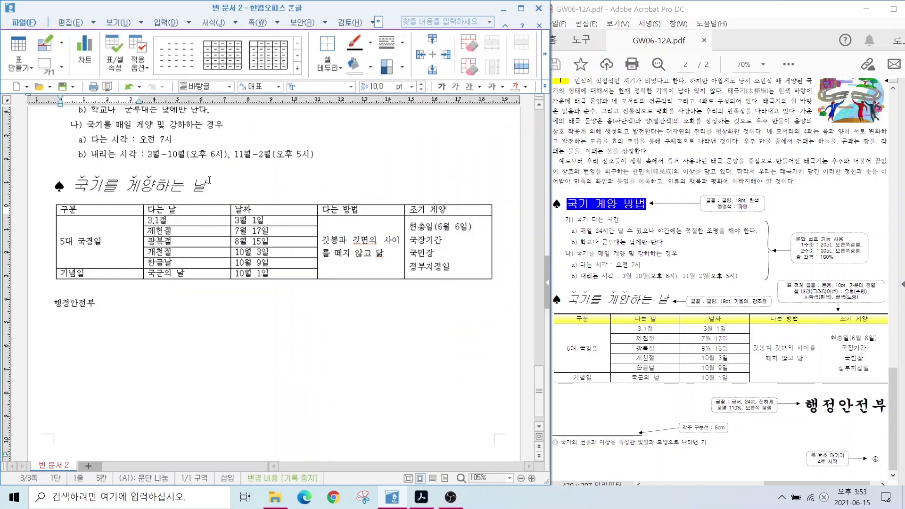
Narrow the first three table columns and make all cell text centred 돋움
drag(143, 212, 129, 211)
drag(230, 210, 218, 213)
drag(316, 223, 305, 221)
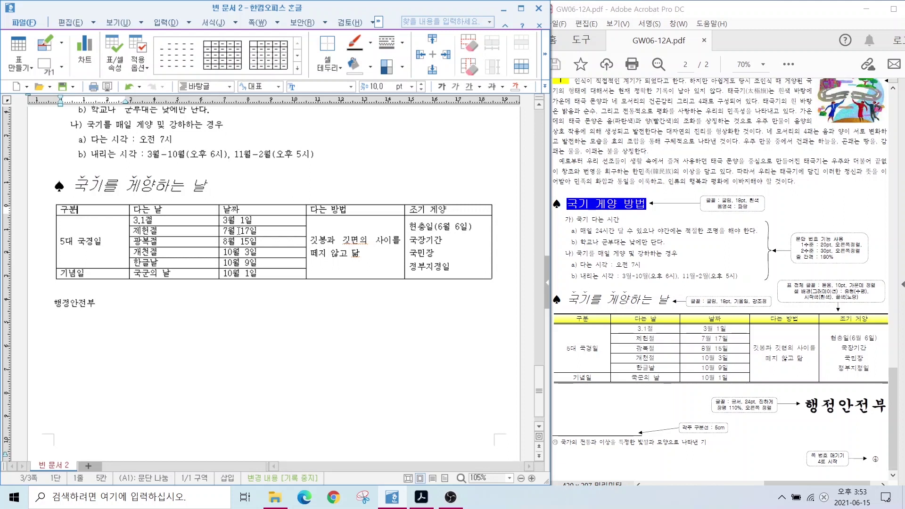
drag(94, 207, 448, 246)
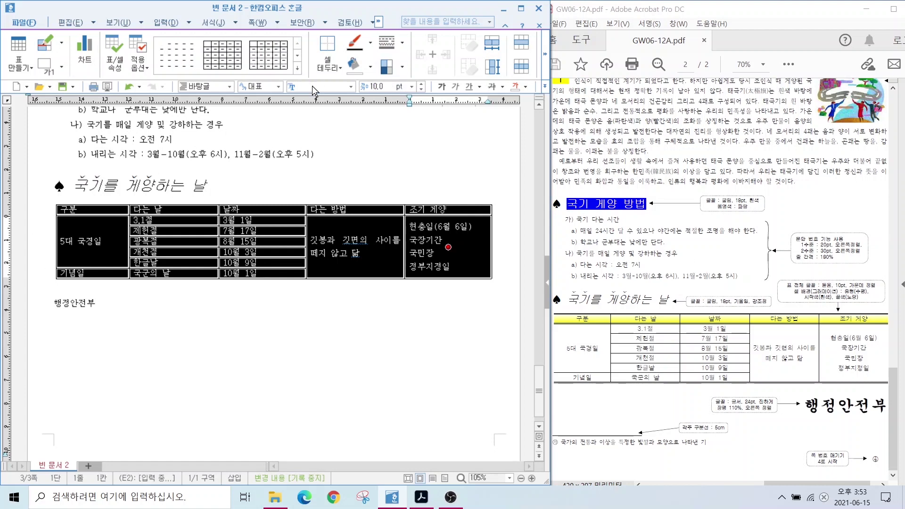
click(350, 87)
click(302, 131)
click(544, 87)
click(568, 126)
Fill the header row with a gradient ending in yellow
drag(103, 210, 443, 210)
key(c)
click(146, 187)
click(253, 202)
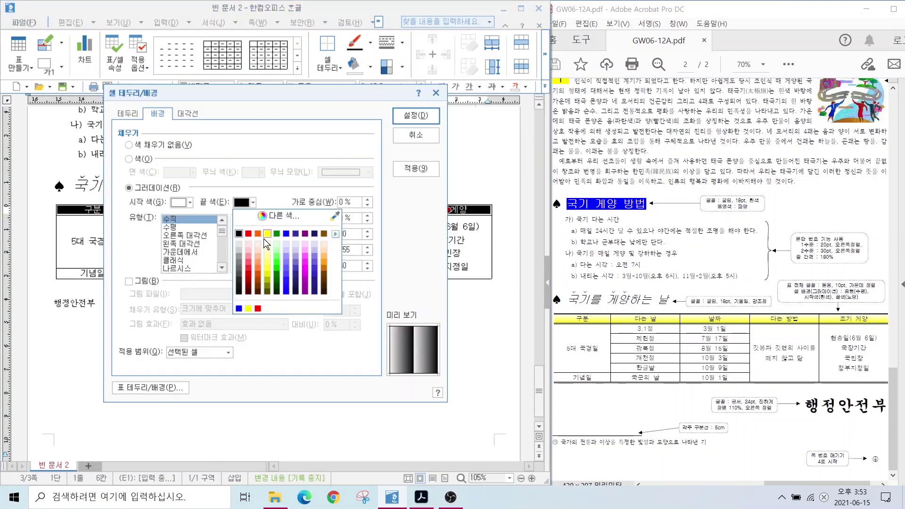
click(248, 231)
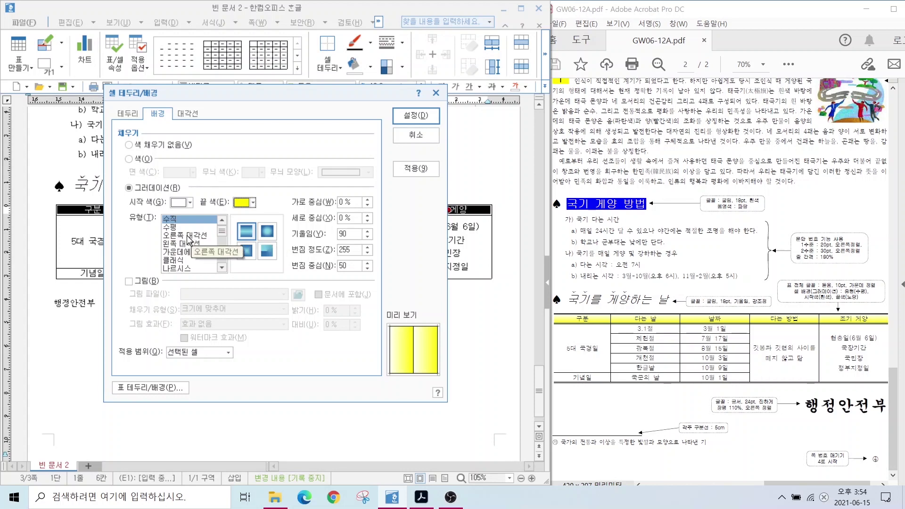
key(Return)
Remove the table's left and right borders
key(F5)
key(F5)
key(F5)
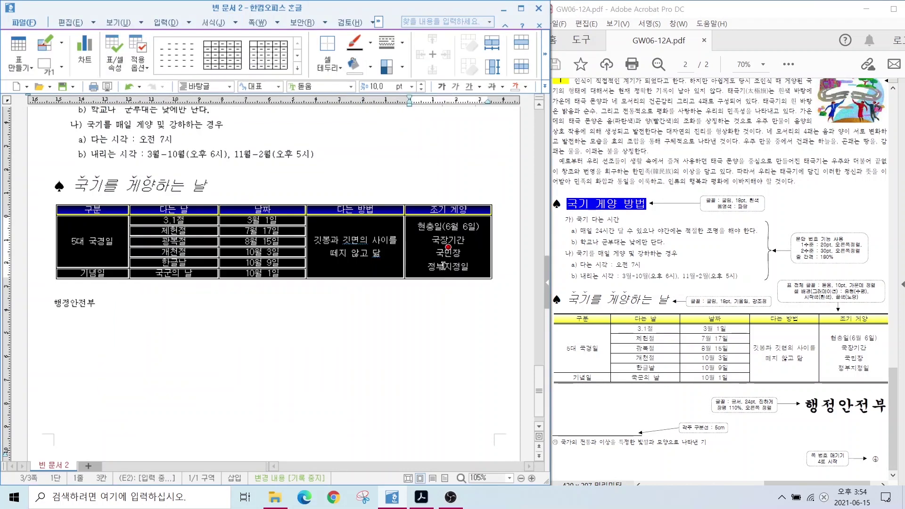
key(l)
click(181, 147)
click(265, 185)
click(347, 185)
click(416, 116)
click(309, 333)
Add double lines above and below the header row and along the table bottom, then select 행정안전부
drag(92, 210, 430, 212)
key(l)
click(222, 169)
click(363, 201)
click(363, 266)
click(416, 116)
drag(101, 247, 456, 265)
key(l)
click(222, 169)
click(364, 267)
click(415, 115)
click(198, 319)
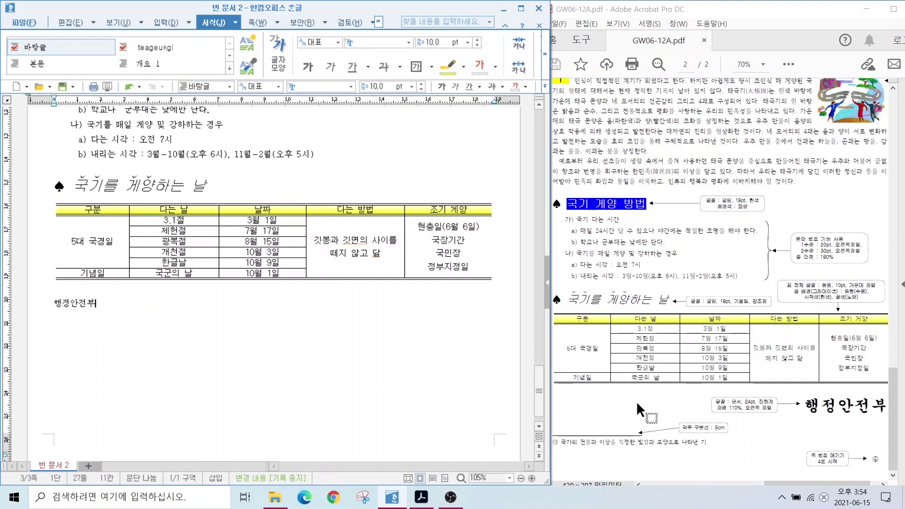
drag(54, 304, 180, 318)
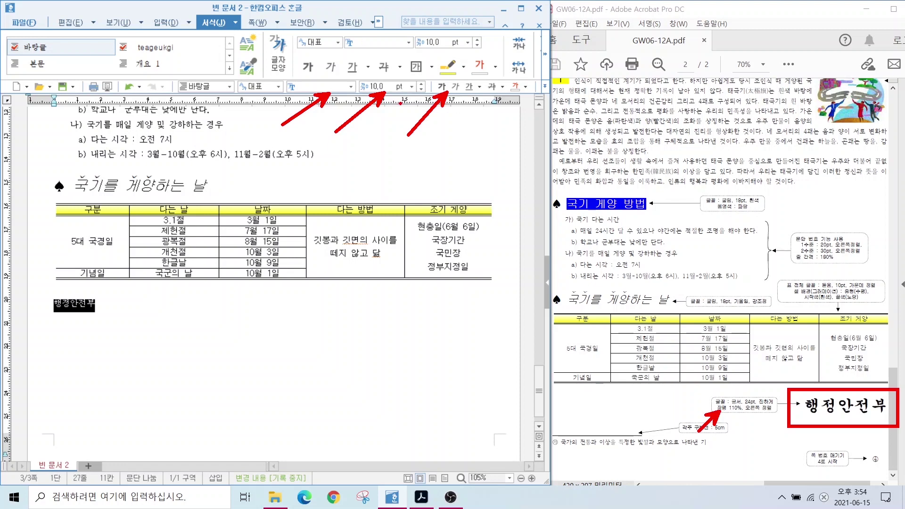
Format 행정안전부 as bold 궁서 24pt with 110% character width
right_click(76, 306)
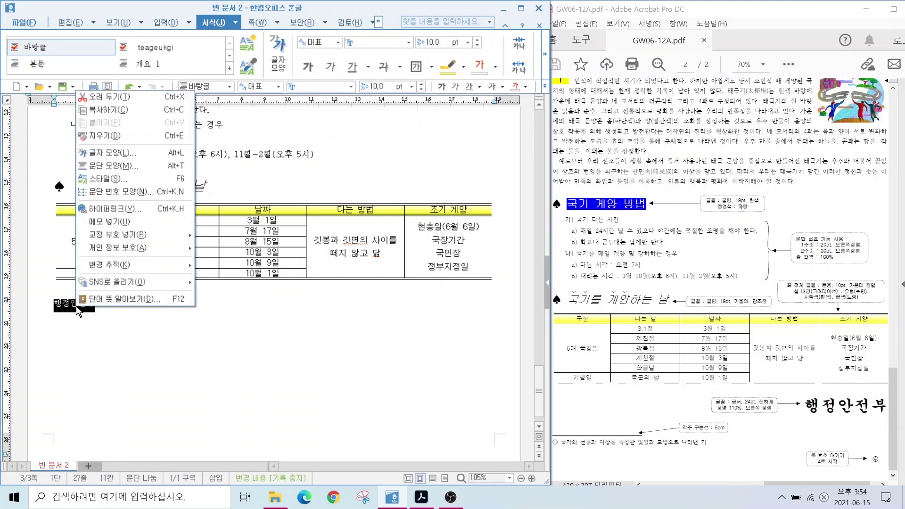
click(108, 153)
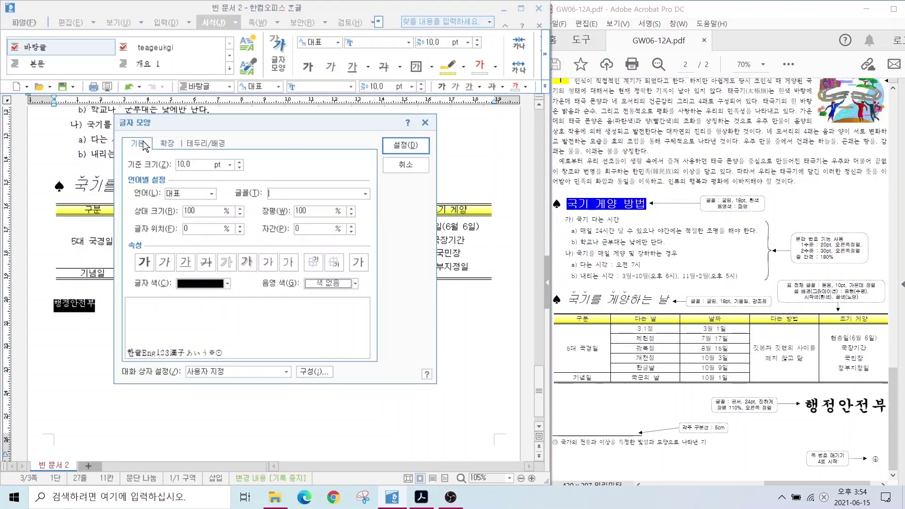
double_click(203, 162)
text(24)
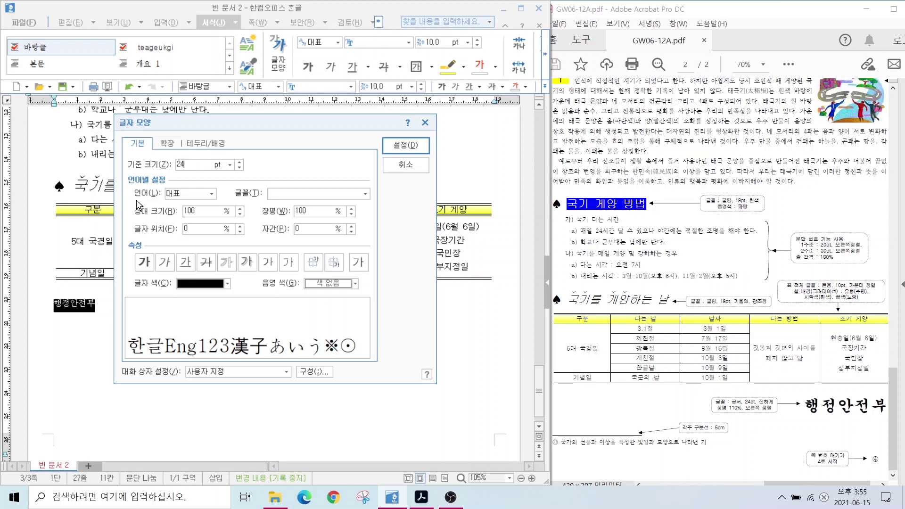
click(364, 194)
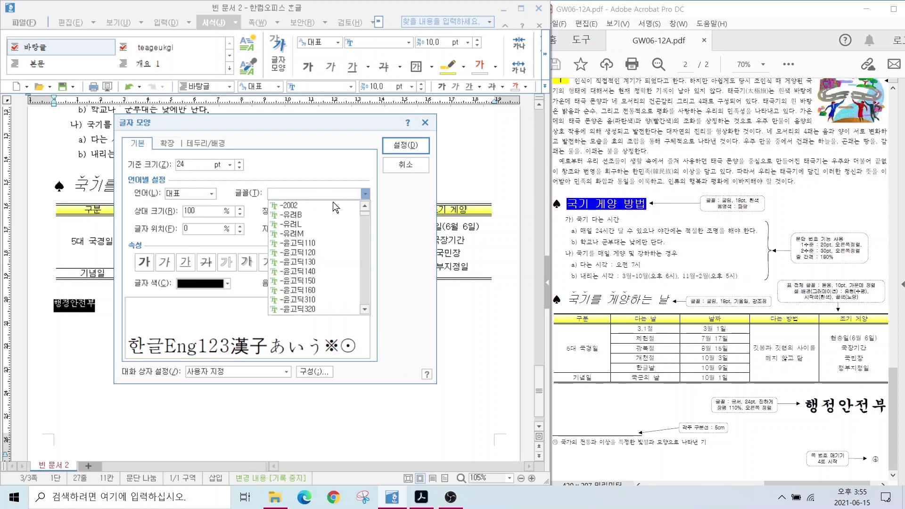
click(292, 243)
key(alt+w)
text(110)
click(144, 261)
click(406, 145)
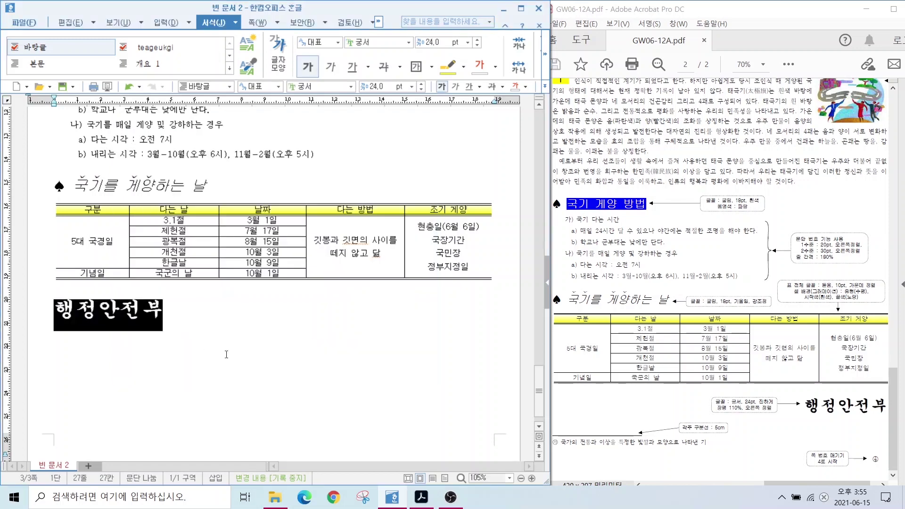
Right-align the 행정안전부 line
click(544, 87)
click(567, 139)
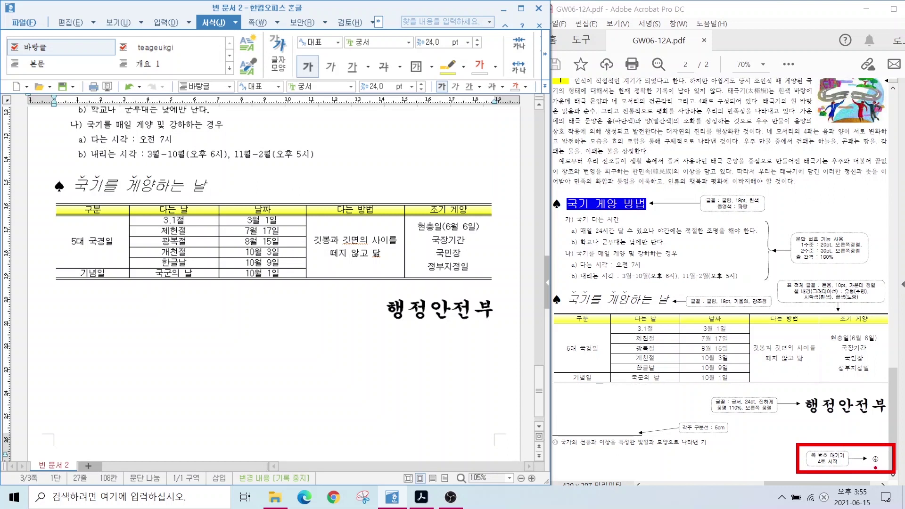
click(495, 310)
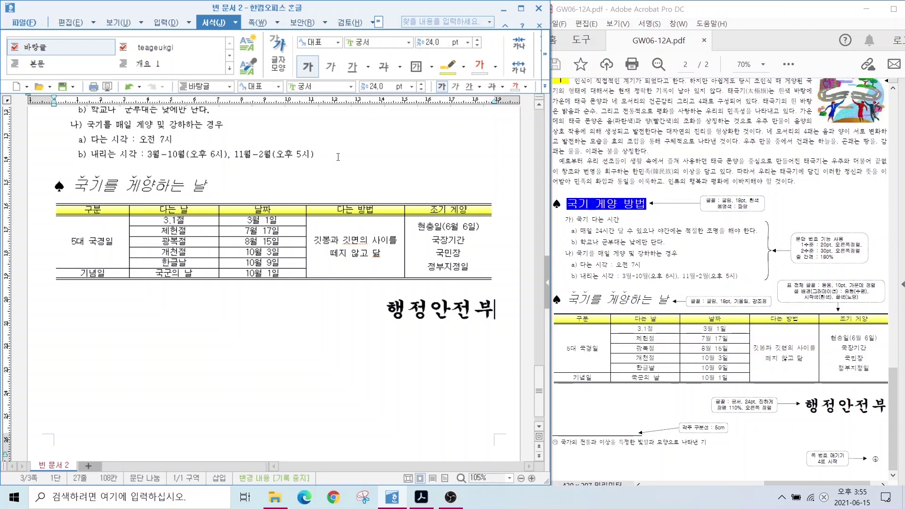
click(254, 22)
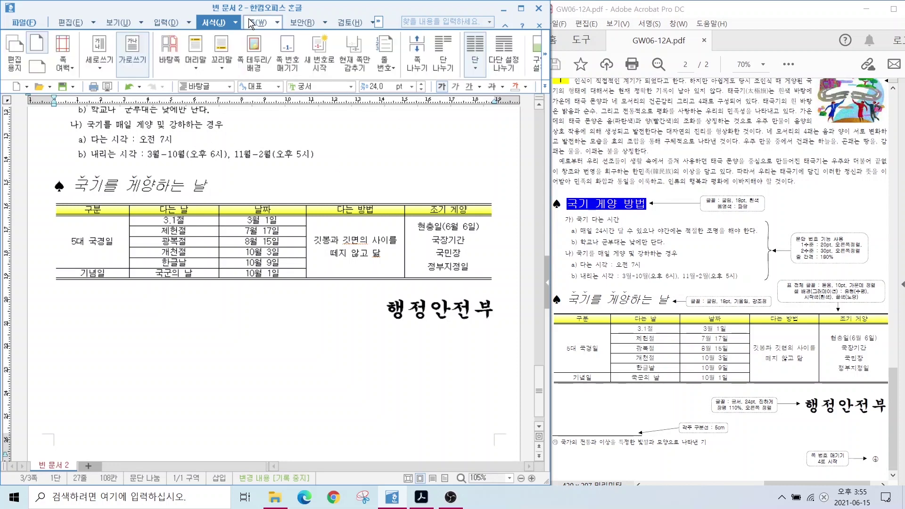
click(285, 56)
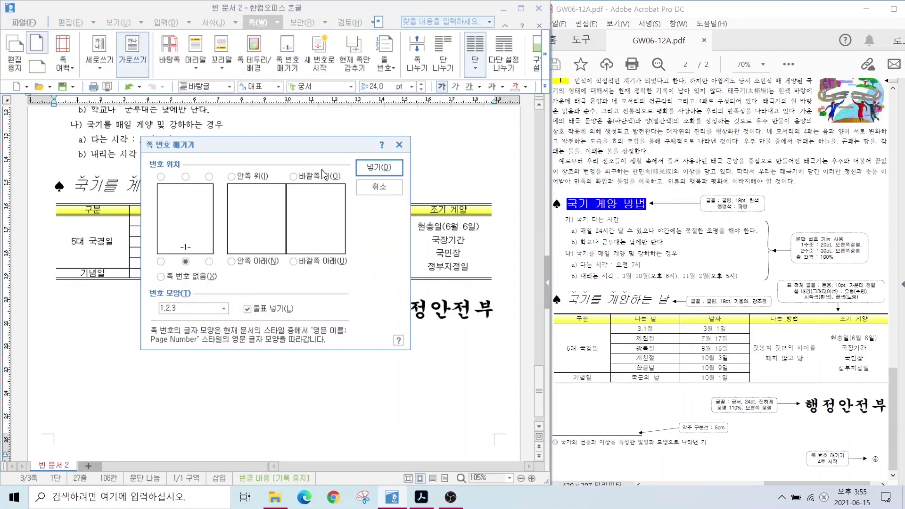
Insert ①,②,③-style page numbers at the bottom right, without dashes
click(208, 261)
click(216, 308)
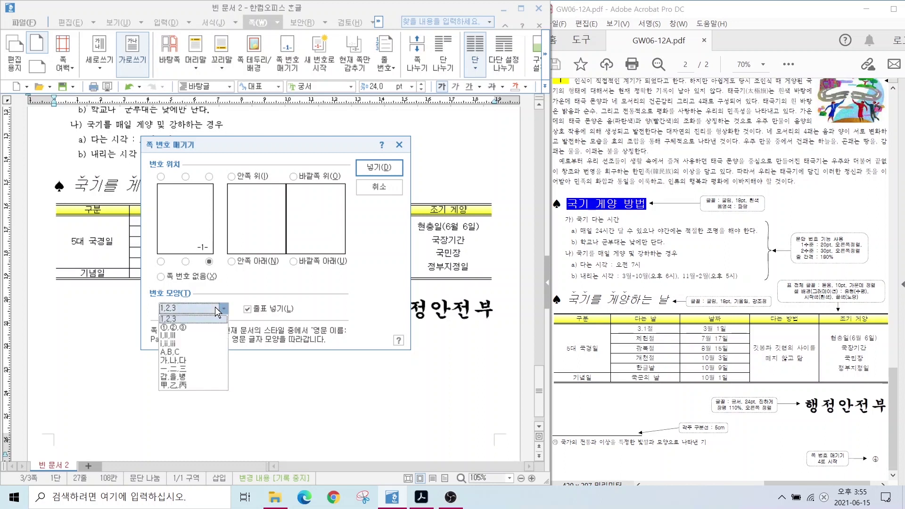
click(178, 309)
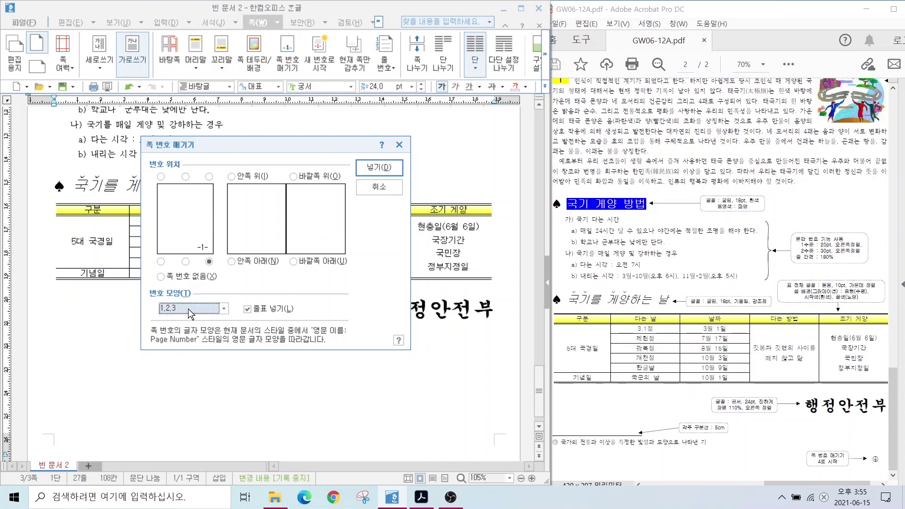
click(226, 309)
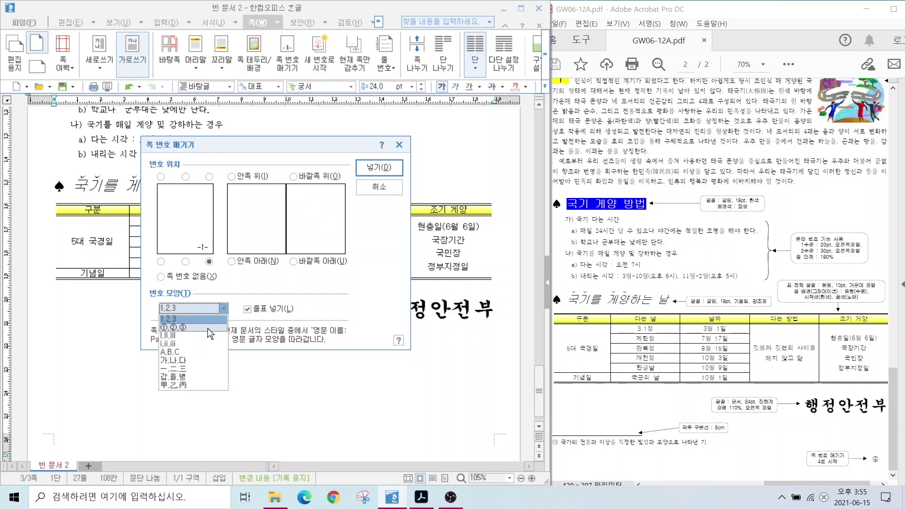
click(176, 330)
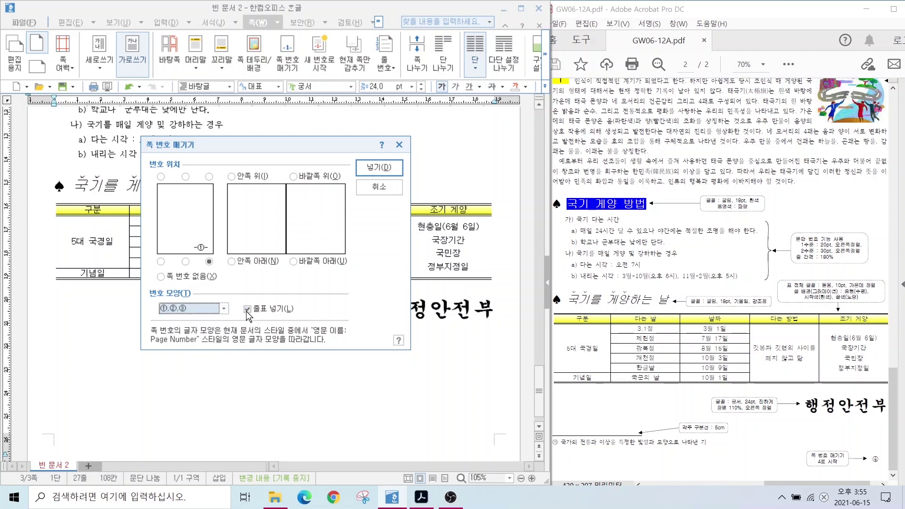
key(alt)
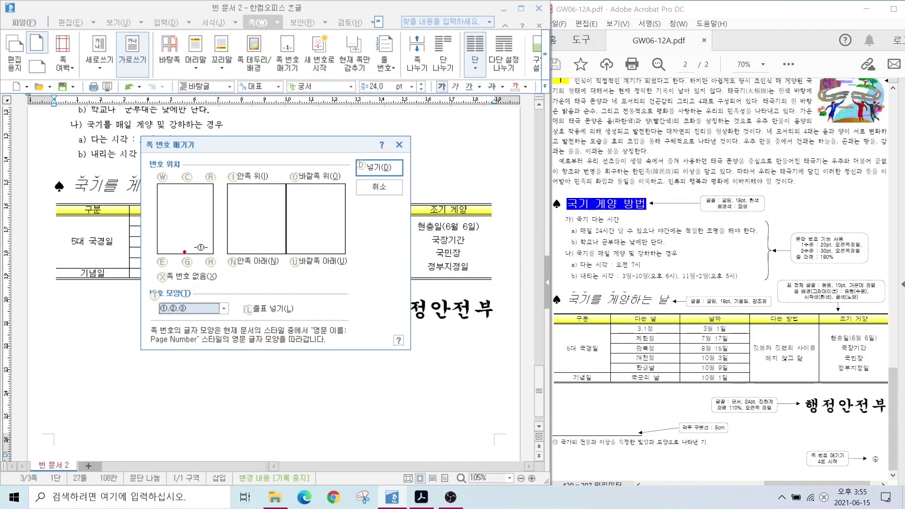
mouse_move(193, 245)
mouse_down()
mouse_move(168, 234)
mouse_move(251, 225)
mouse_up()
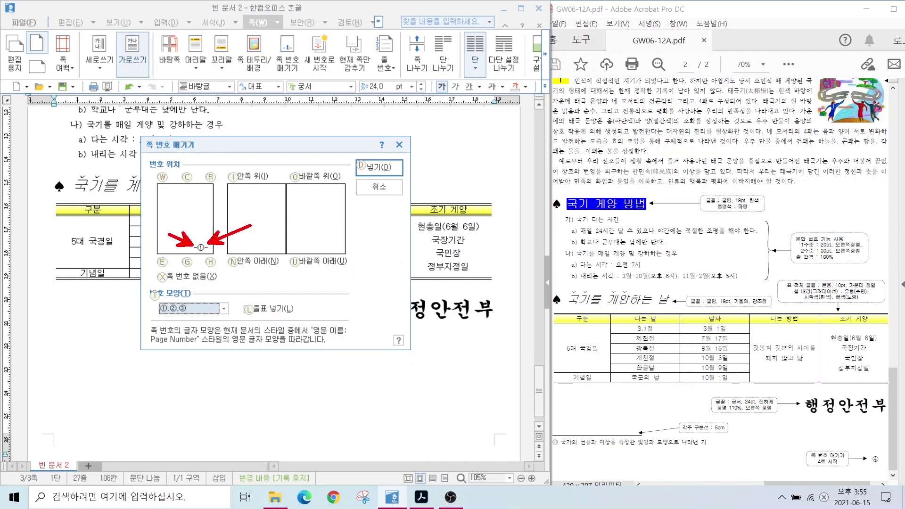
mouse_move(825, 436)
mouse_down()
mouse_move(898, 466)
mouse_move(895, 478)
mouse_up()
key(Escape)
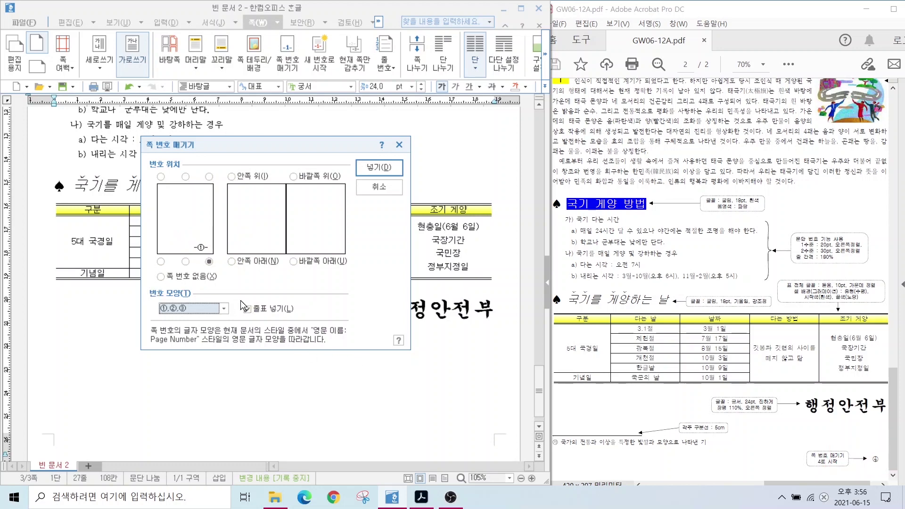
click(248, 308)
click(378, 168)
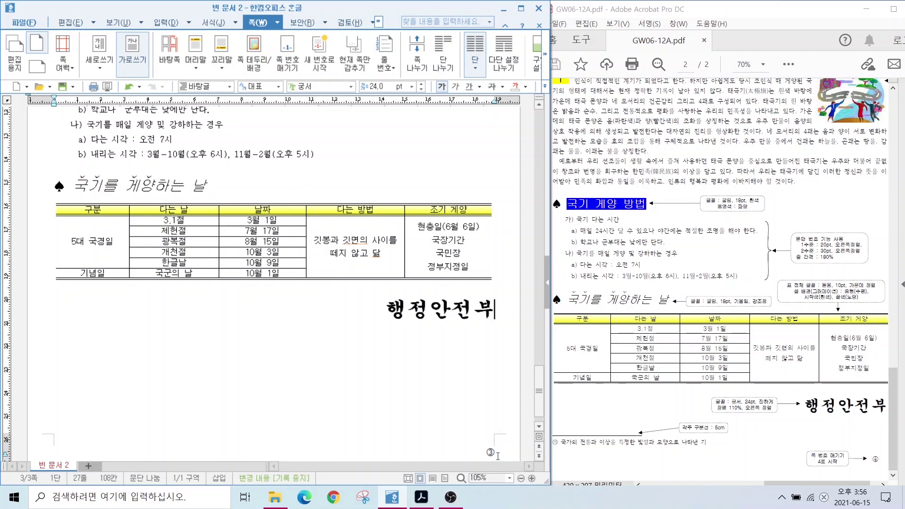
Restart page numbering at 4 with 새 번호로 시작, then check the page shows ④
drag(816, 467, 767, 491)
click(321, 64)
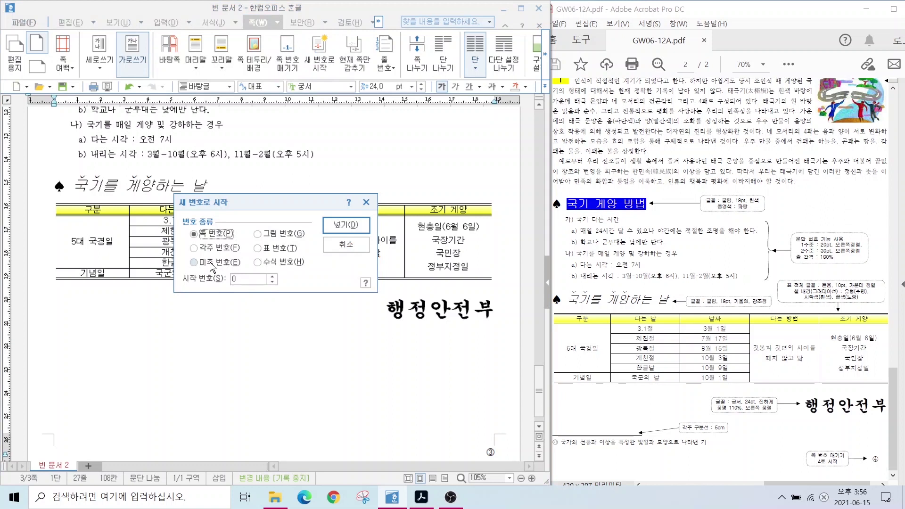
text(4)
click(350, 224)
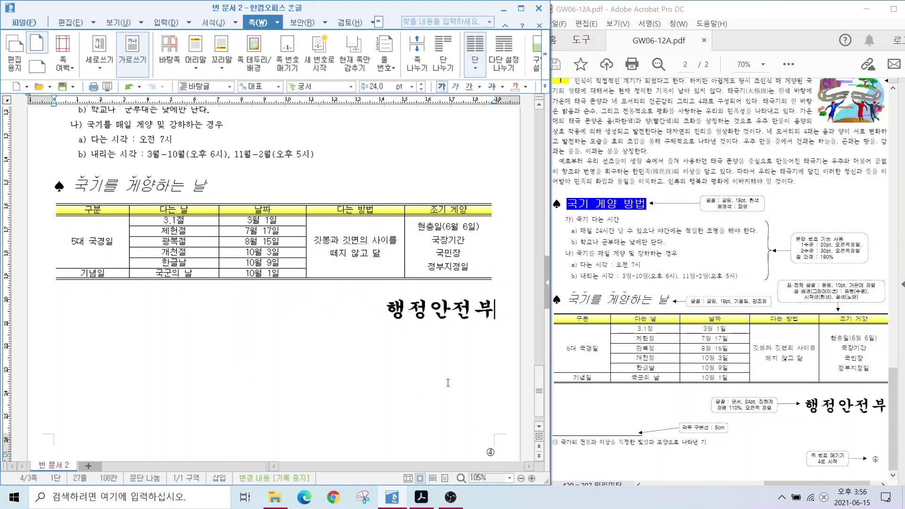
scroll(448, 382, up, 20)
scroll(397, 268, up, 10)
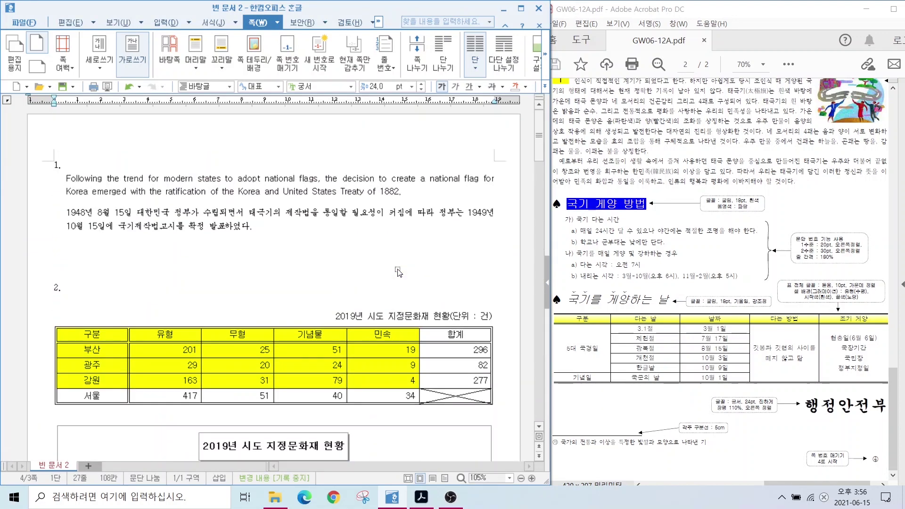
scroll(398, 272, down, 20)
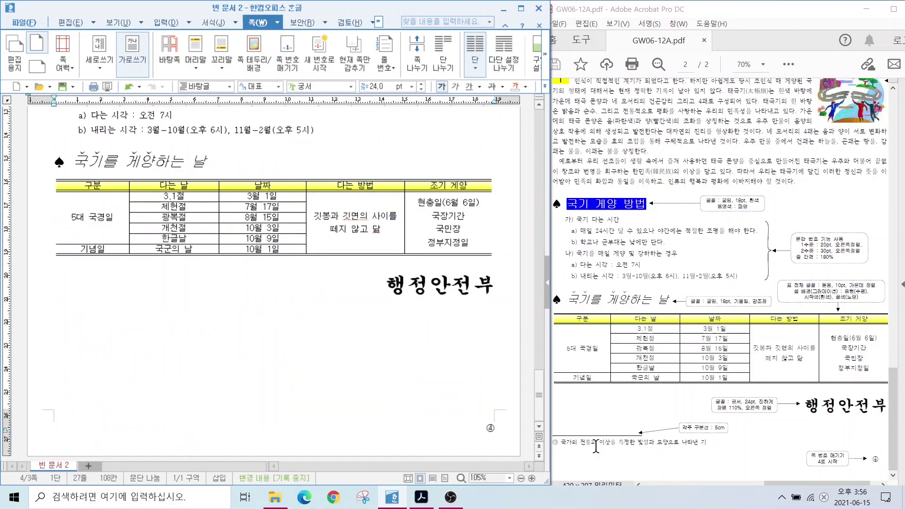
scroll(641, 417, up, 1)
scroll(273, 283, up, 10)
click(692, 170)
scroll(692, 170, up, 3)
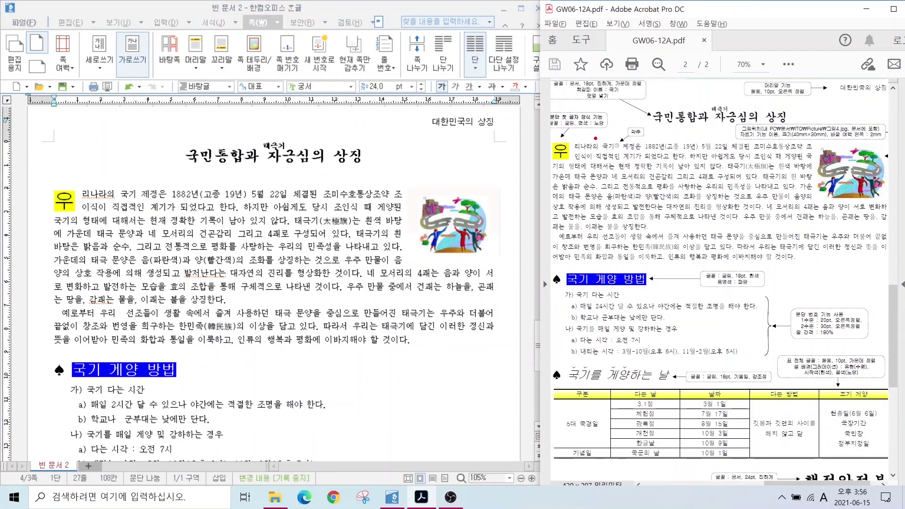
Add a footnote after 국가 reading '국가의 전통과 이상을 특정한 빛깔과 모양으로 나타낸 기'
mouse_move(563, 133)
mouse_down()
mouse_move(669, 155)
mouse_move(626, 112)
mouse_move(656, 144)
mouse_up()
key(Escape)
click(135, 191)
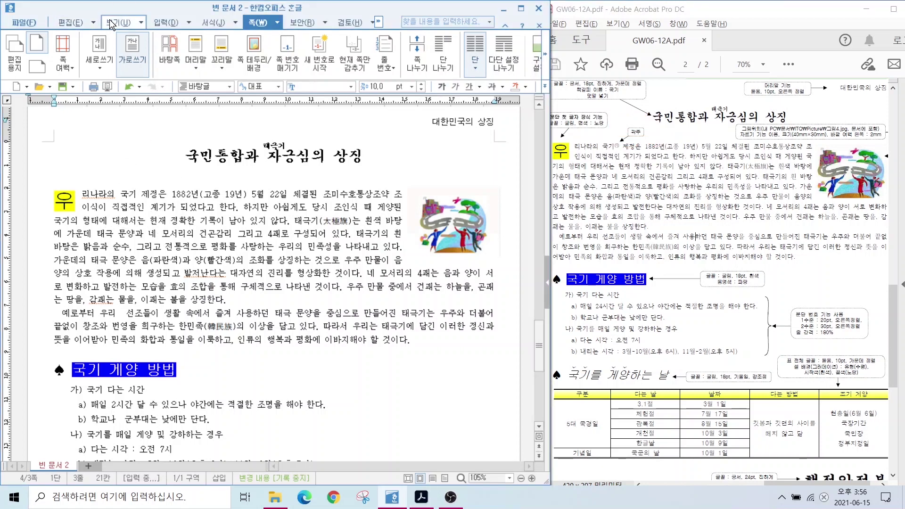
click(155, 23)
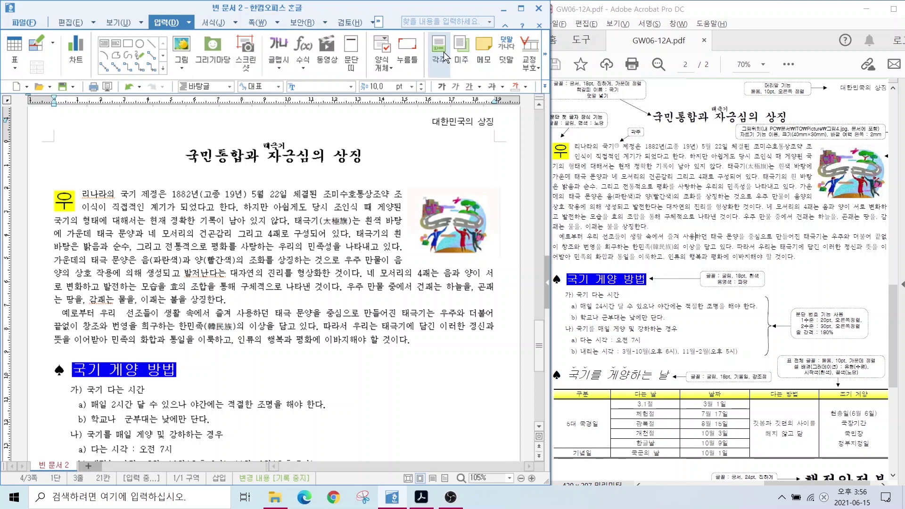
click(444, 64)
scroll(674, 417, down, 2)
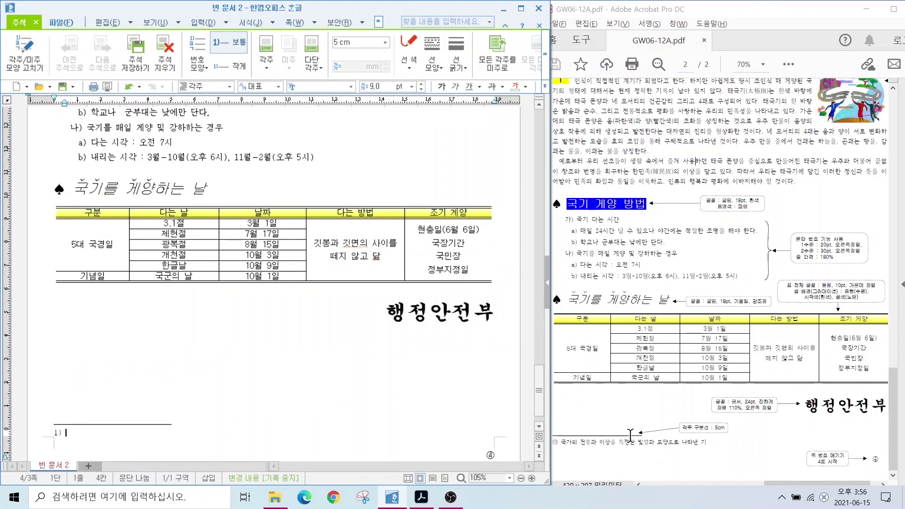
text(국가의 전통과 이상을 특정한 빛깔과 모양으로 나타낸 기)
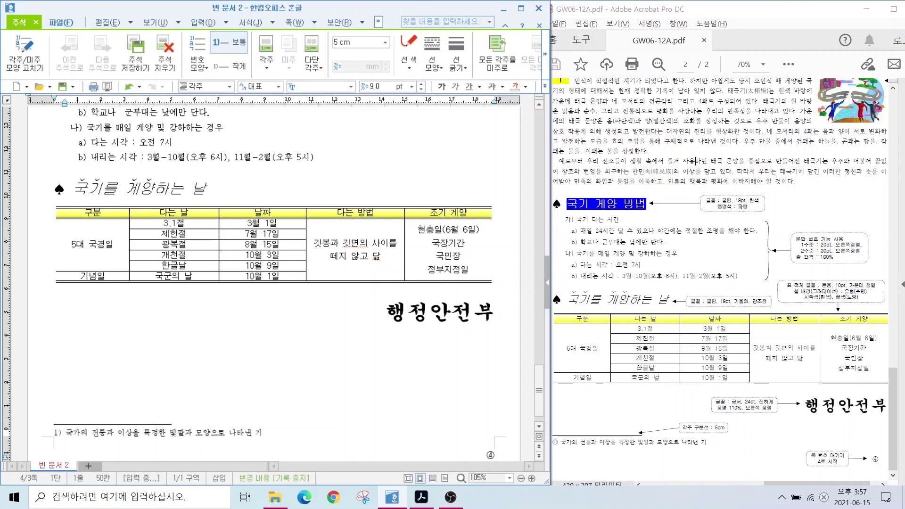
mouse_move(73, 437)
mouse_down()
mouse_move(40, 436)
mouse_move(69, 425)
mouse_move(72, 445)
mouse_up()
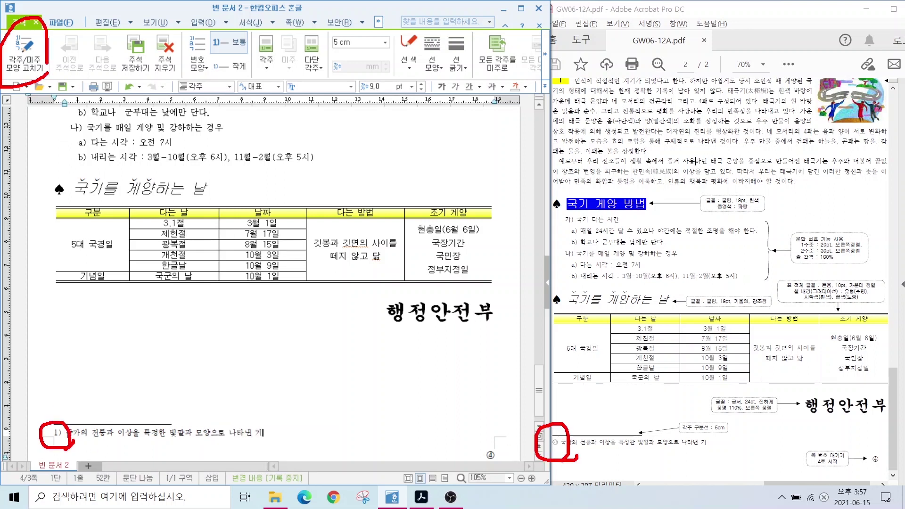
drag(45, 67, 84, 122)
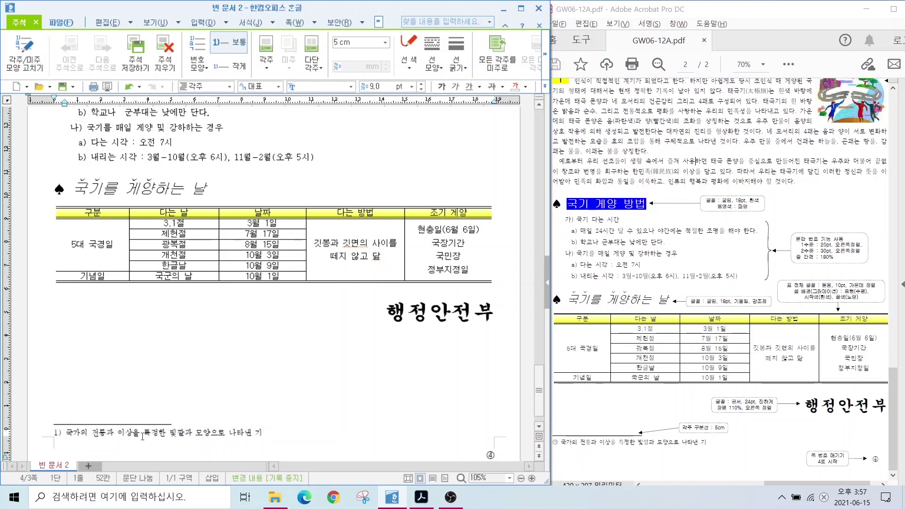
Change the footnote number format from 1) to circled numbers like ①
click(34, 62)
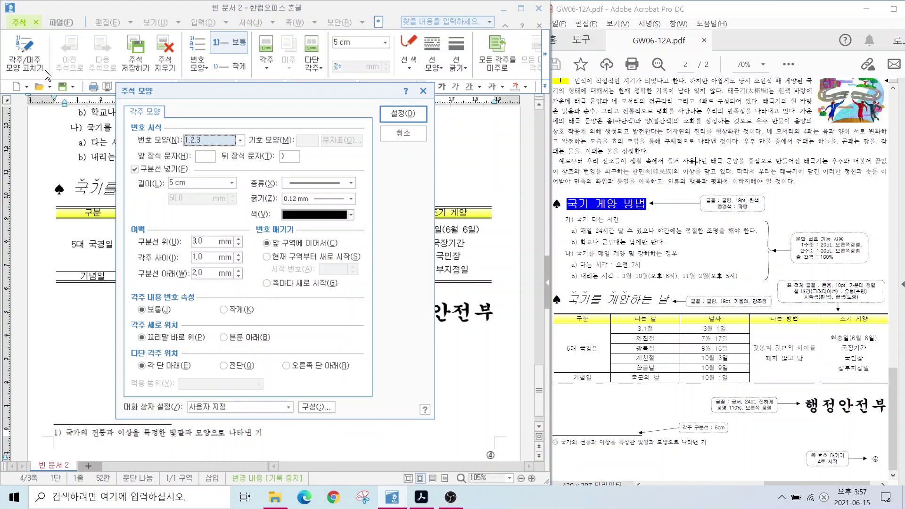
click(239, 140)
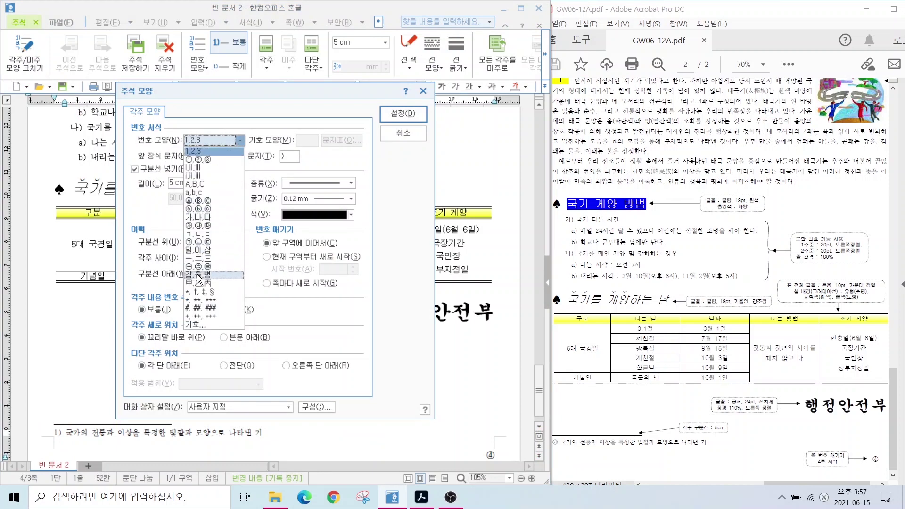
click(215, 216)
click(396, 113)
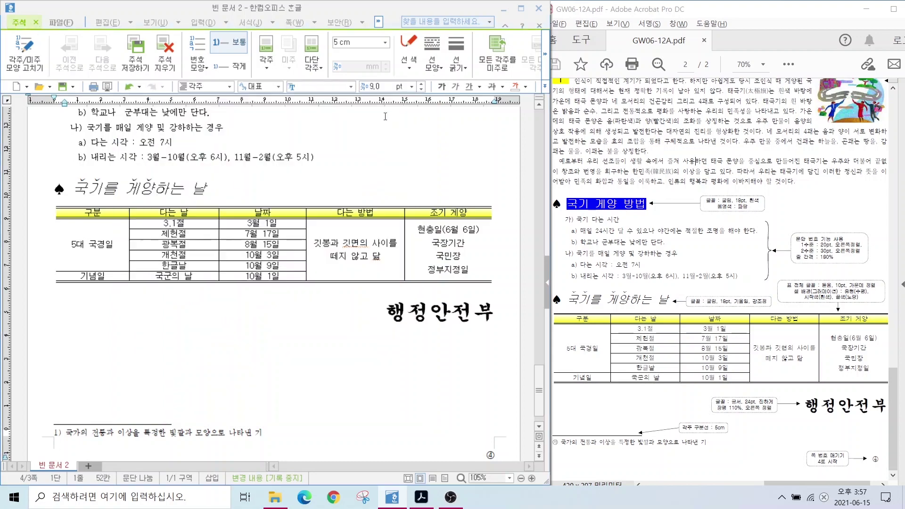
click(110, 441)
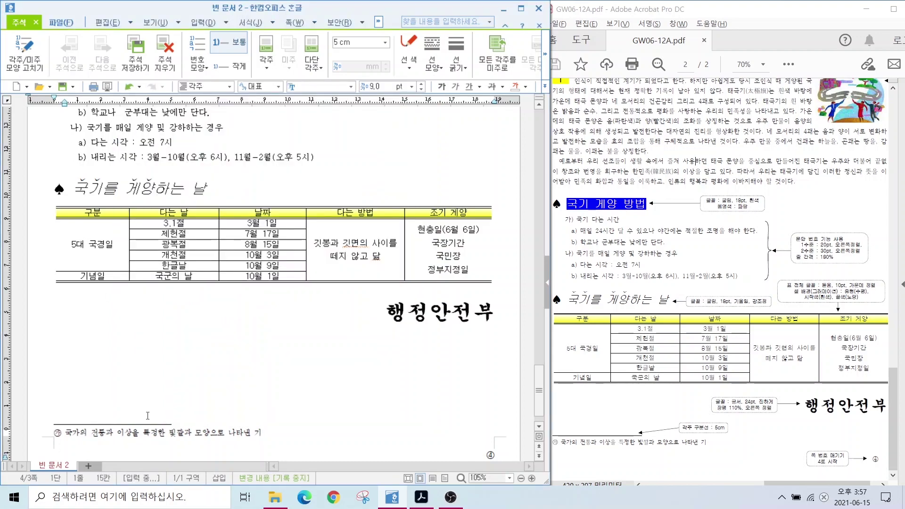
Leave the footnote area and put the cursor back on page 1
scroll(365, 373, up, 15)
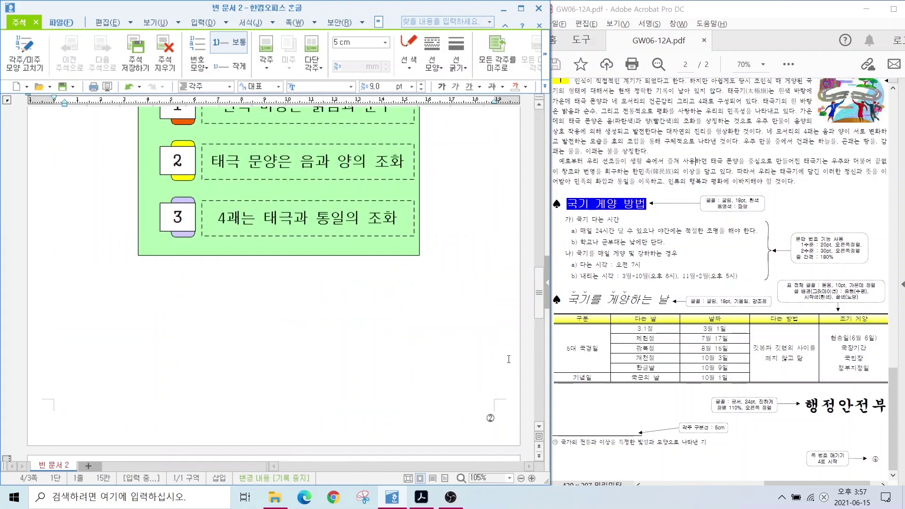
mouse_move(505, 323)
mouse_down()
mouse_move(478, 324)
mouse_move(516, 294)
mouse_move(502, 329)
mouse_up()
key(Escape)
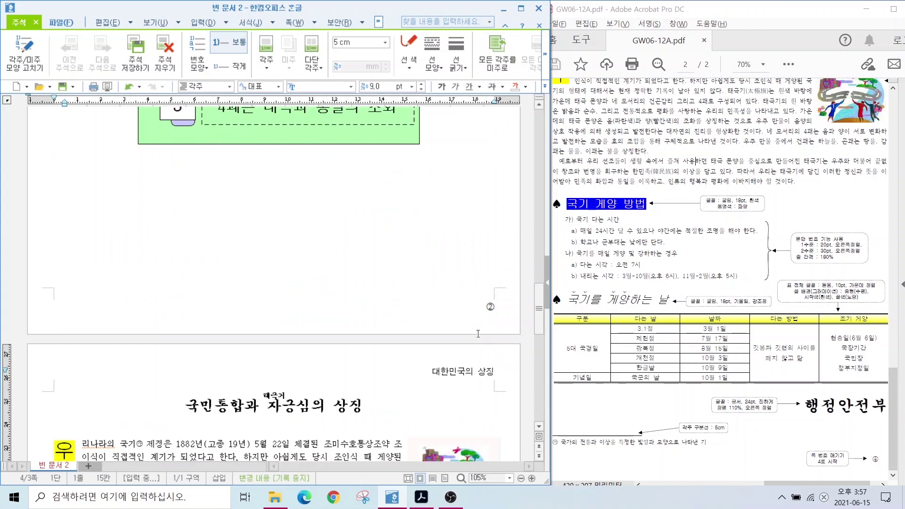
drag(533, 310, 513, 194)
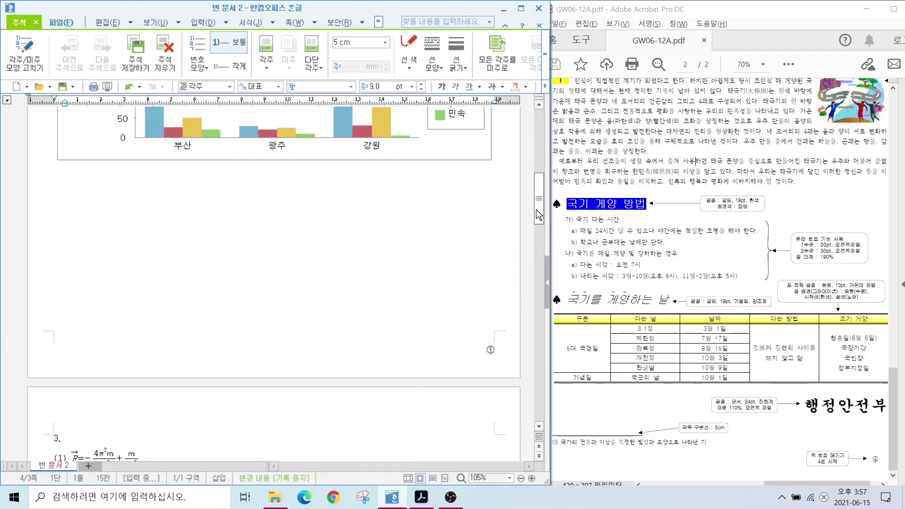
drag(538, 211, 516, 137)
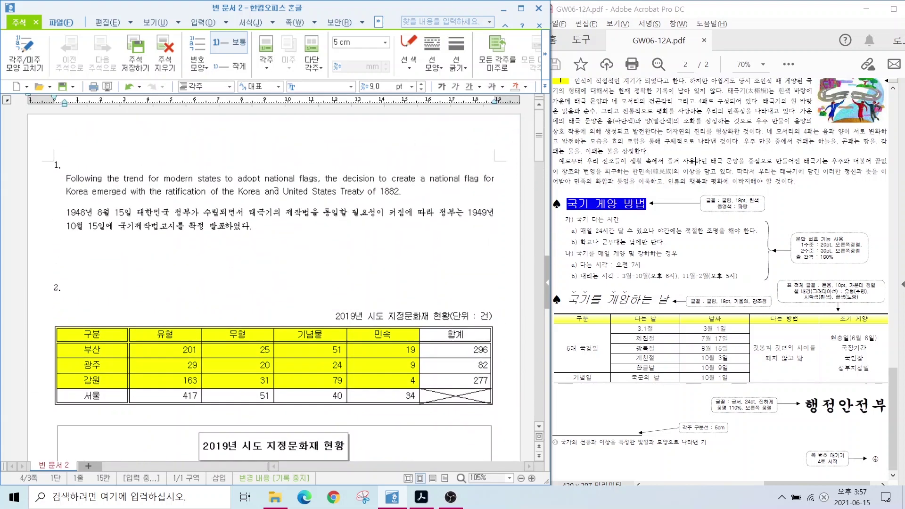
click(85, 265)
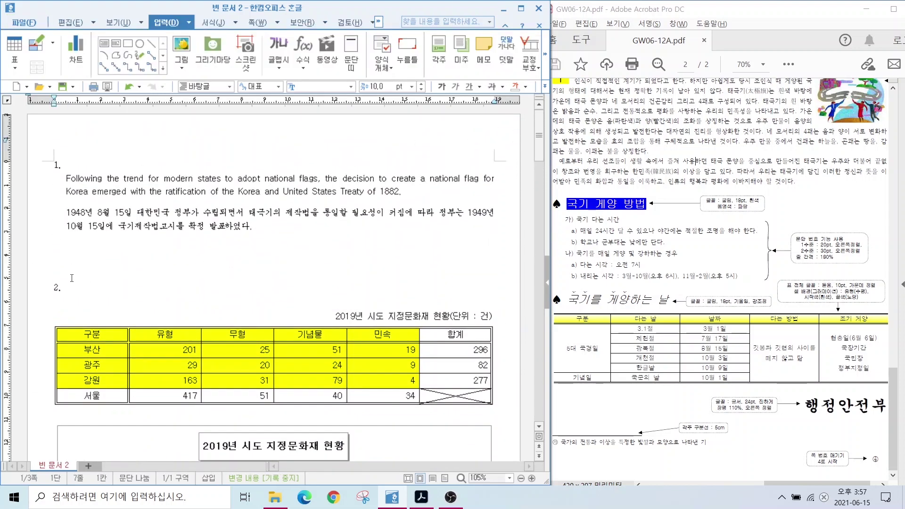
Hide page 1's page number only, using 현재 쪽만 감추기 with 쪽 번호 ticked
click(258, 22)
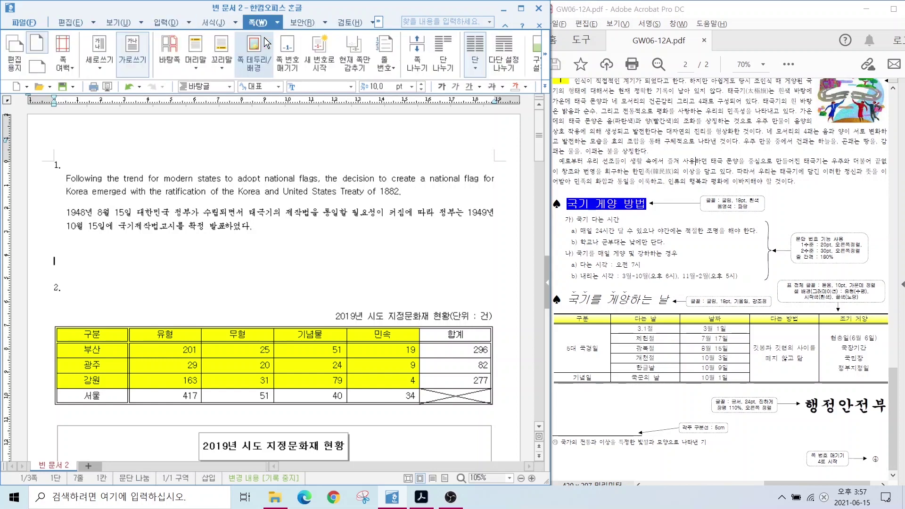
mouse_move(380, 80)
mouse_down()
mouse_move(329, 39)
mouse_move(378, 41)
mouse_move(367, 81)
mouse_up()
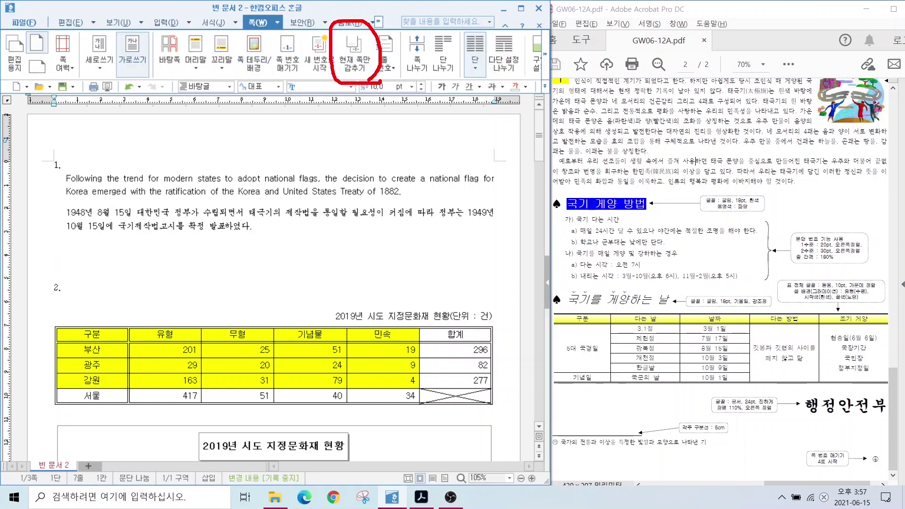
click(358, 66)
click(186, 231)
click(353, 211)
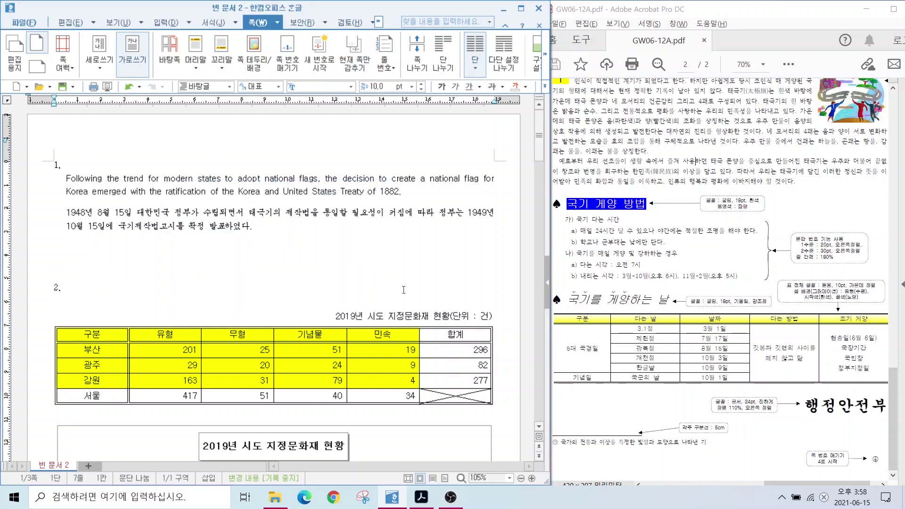
scroll(439, 334, down, 15)
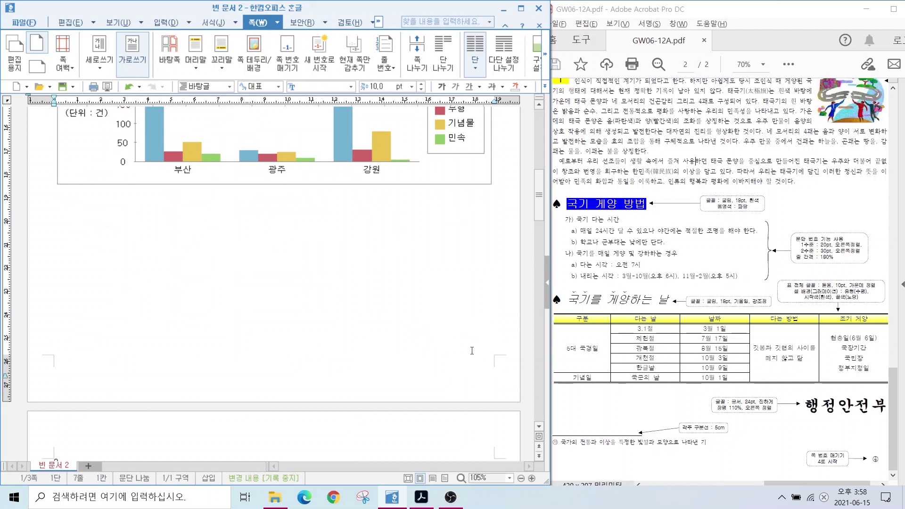
scroll(474, 349, down, 15)
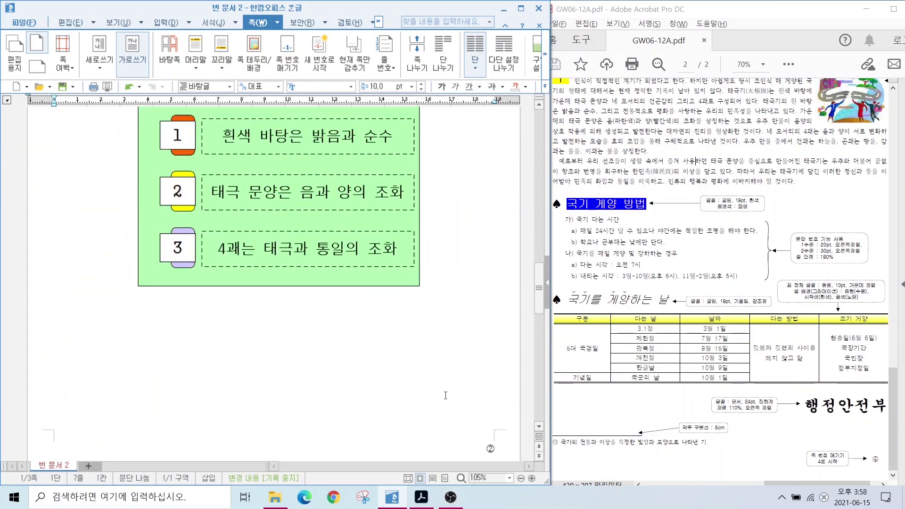
scroll(314, 259, up, 18)
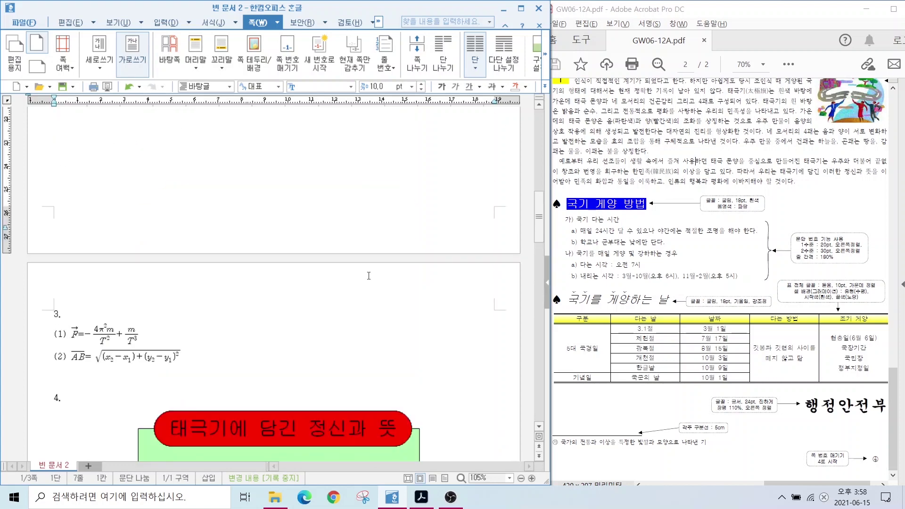
scroll(304, 267, up, 3)
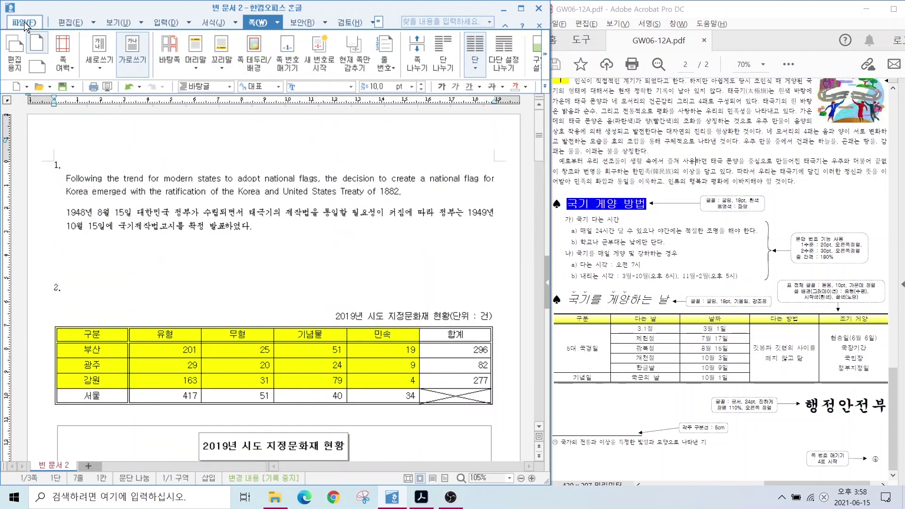
Save as an .hwp in Documents > ITQ, named 12345678- followed by the examinee's name
click(24, 22)
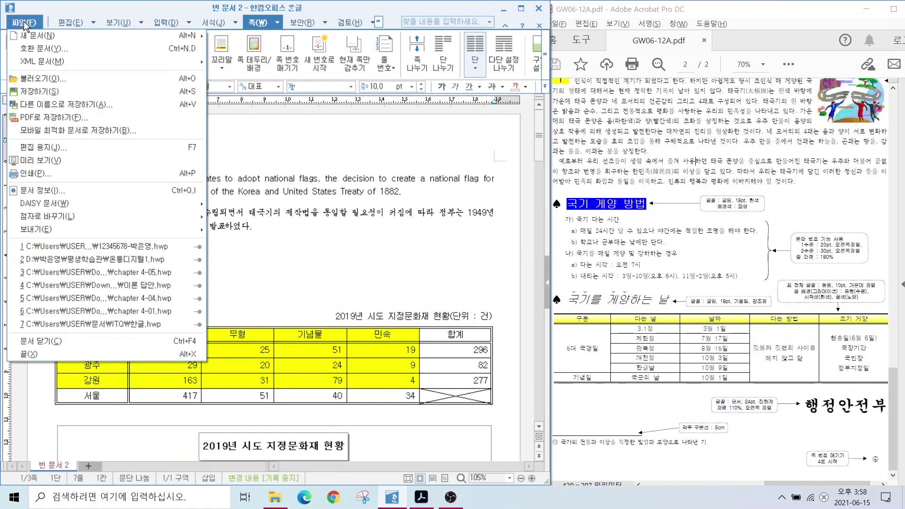
click(35, 91)
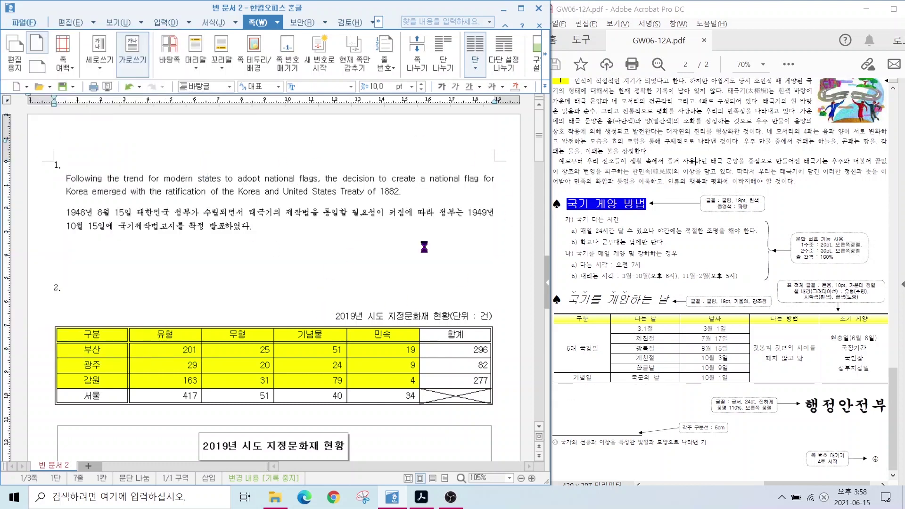
click(109, 151)
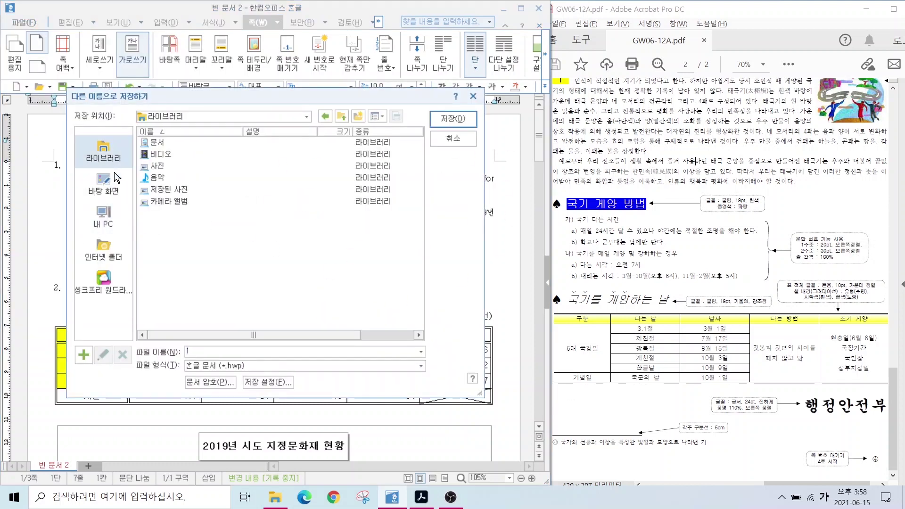
double_click(179, 156)
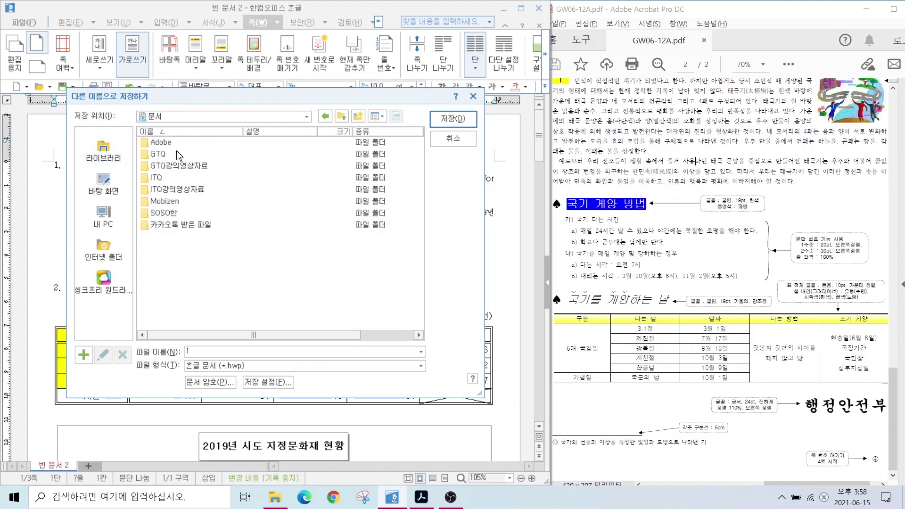
double_click(161, 178)
text(1)
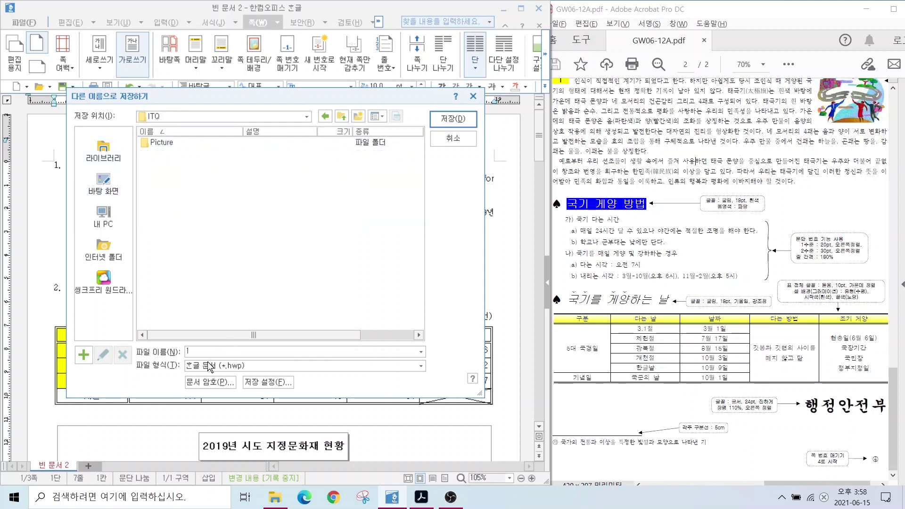
text(2345678)
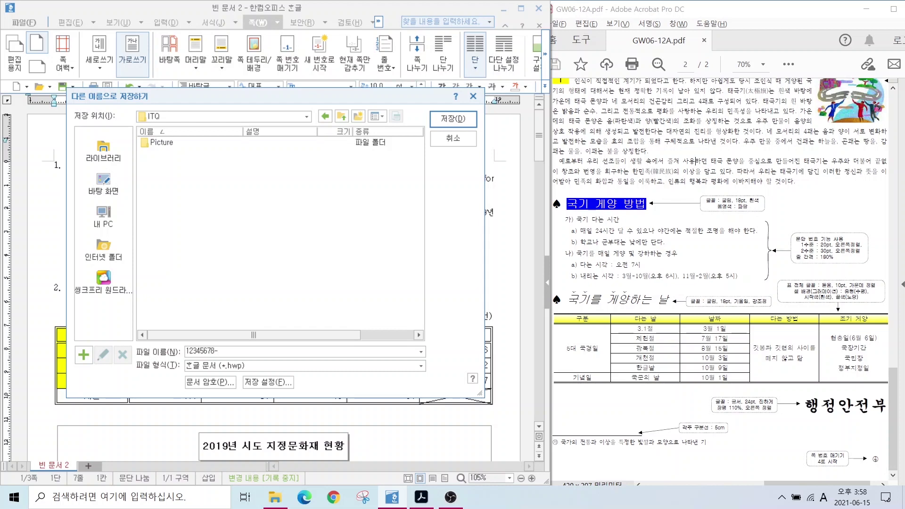
text(-qkf)
key(BackSpace)
key(BackSpace)
key(BackSpace)
key(Hangul)
key(Return)
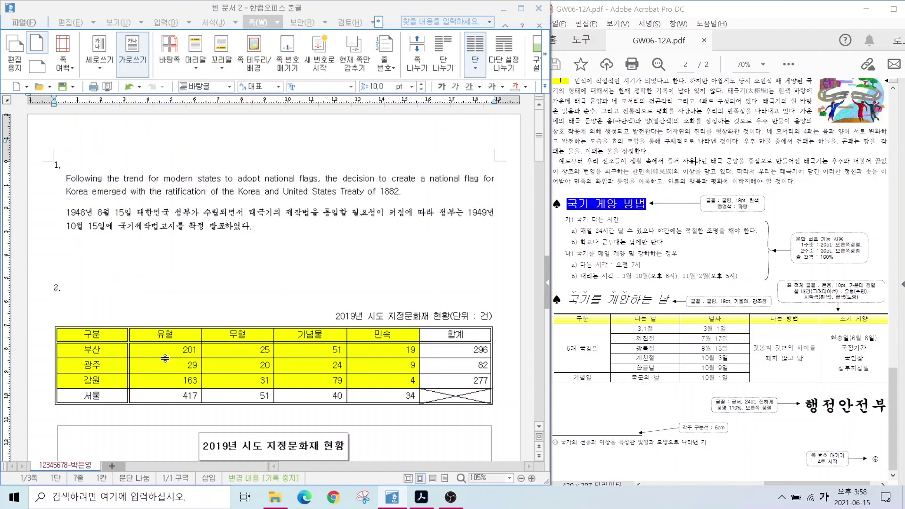